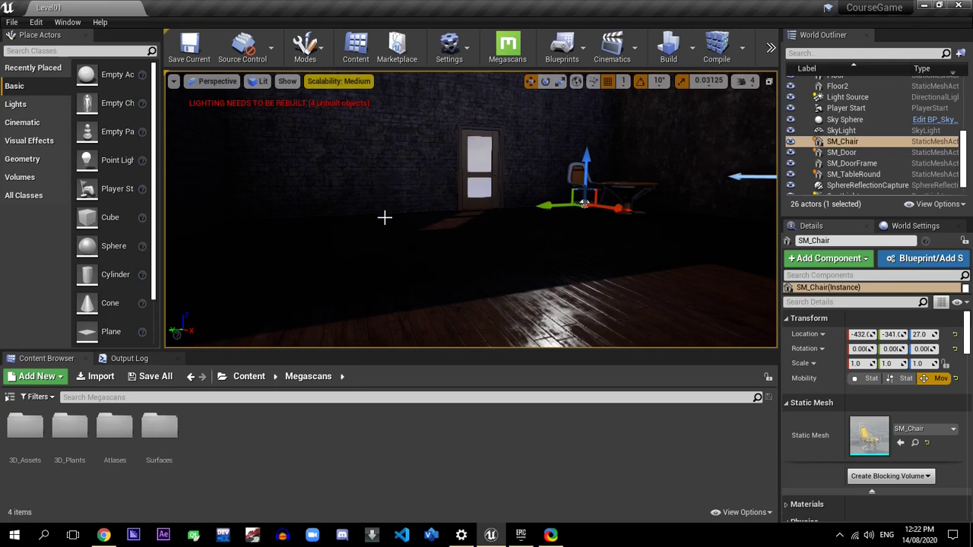
- Switch to Chrome and open the Megascans asset library from the quixel.com/megascans page
click(104, 536)
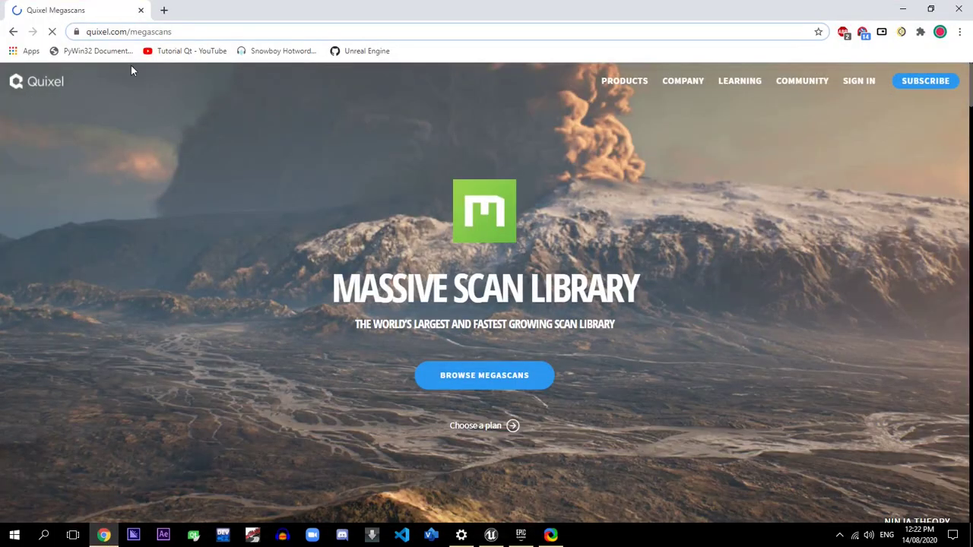
click(95, 31)
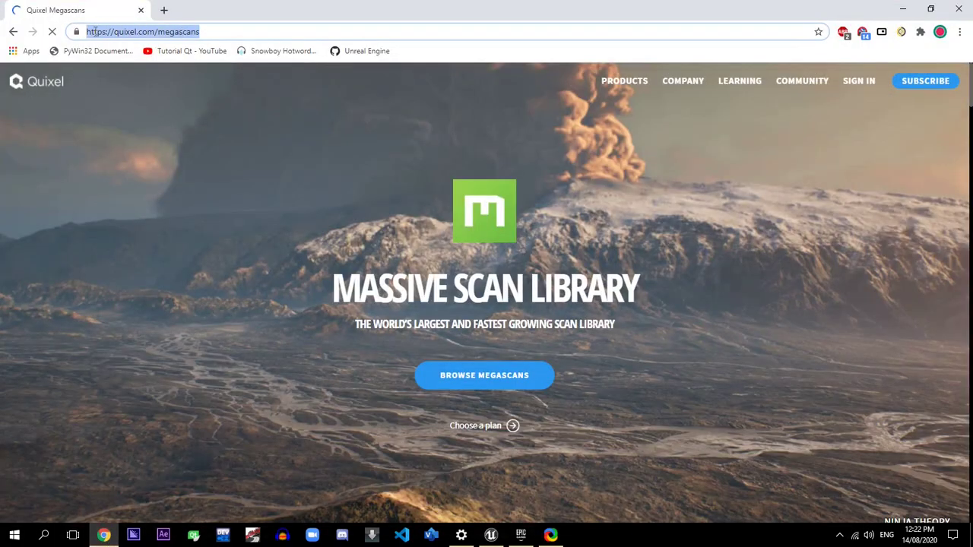
click(199, 33)
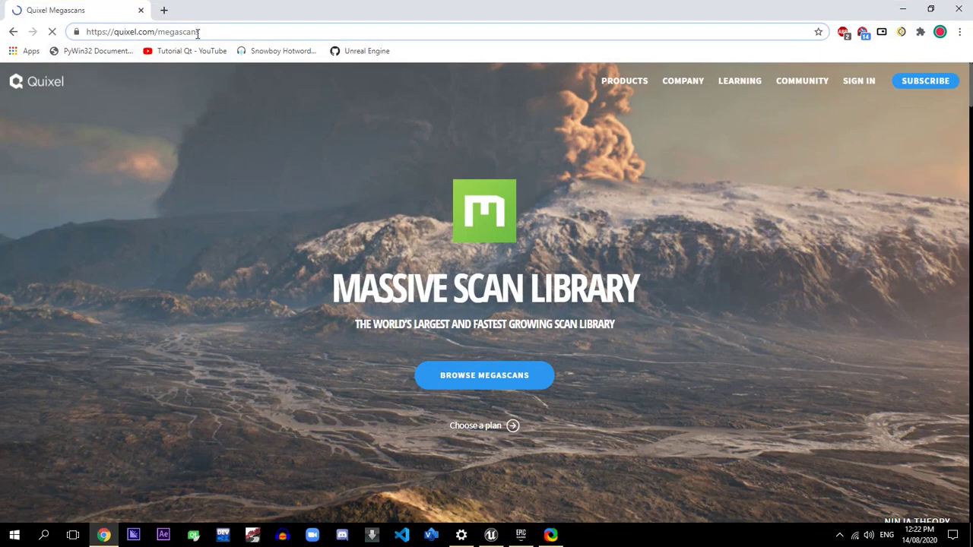
drag(198, 32, 27, 36)
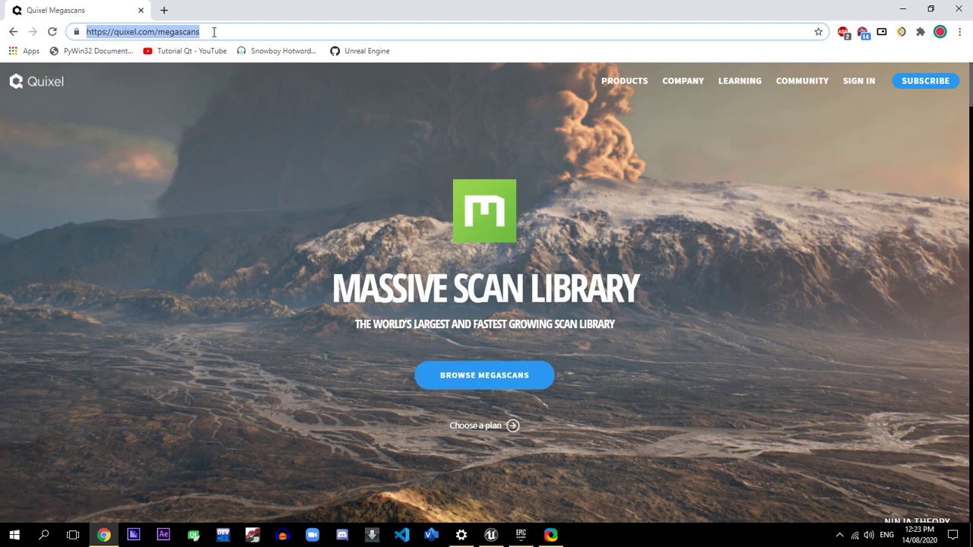
drag(213, 32, 84, 38)
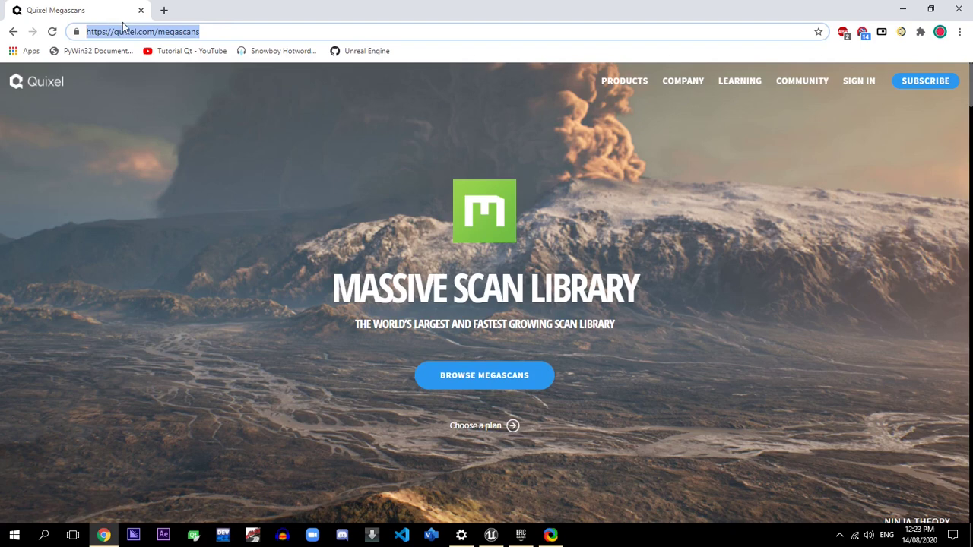
click(213, 31)
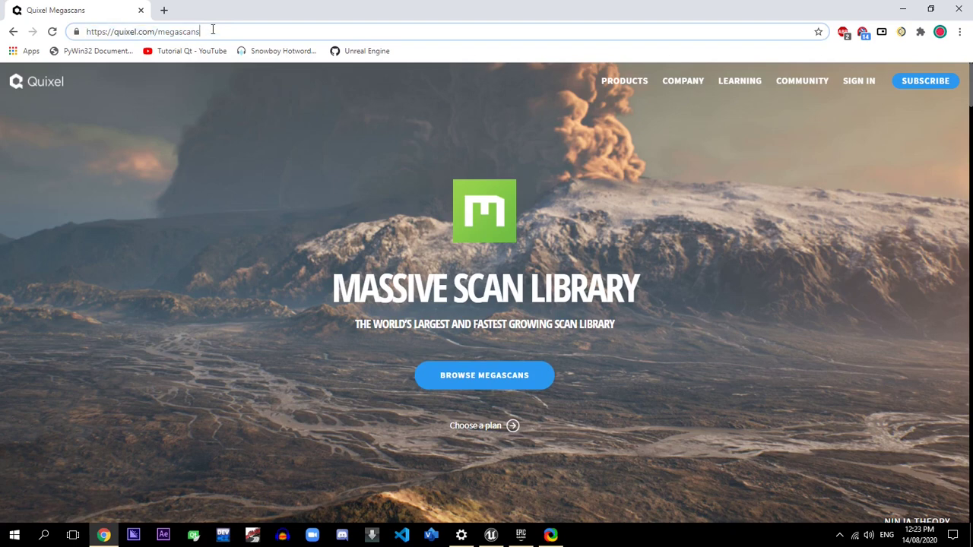
click(493, 376)
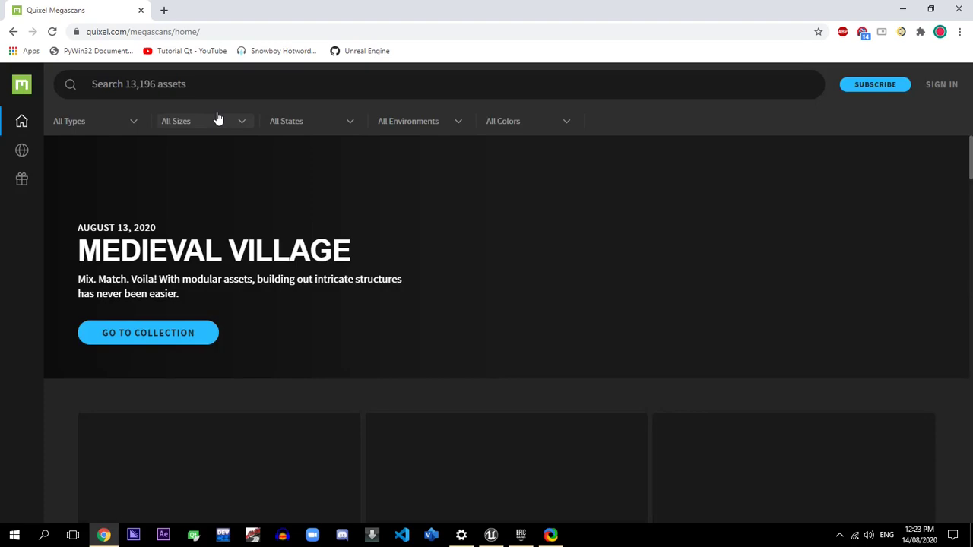
- Look through the library home page's featured collections, new surfaces and new 3D models
scroll(254, 248, down, 5)
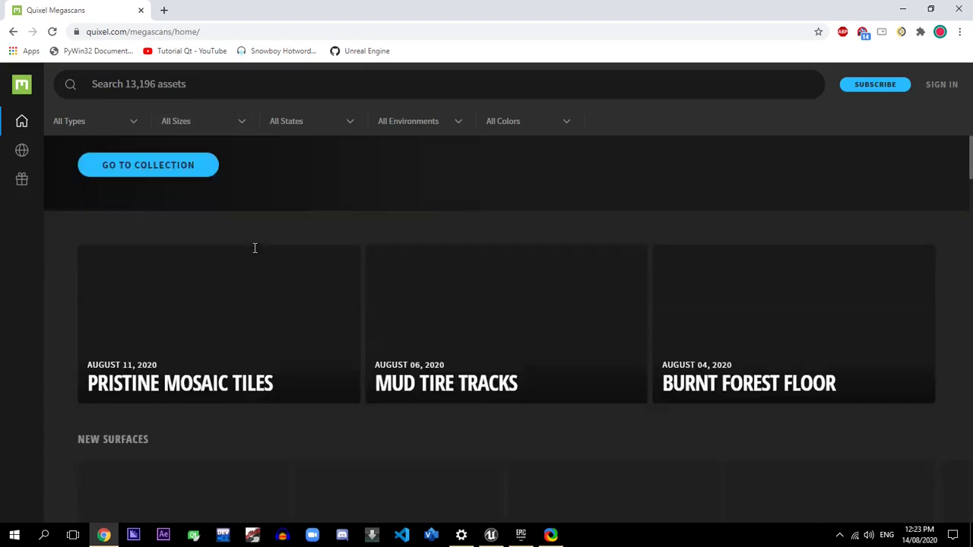
scroll(255, 248, down, 2)
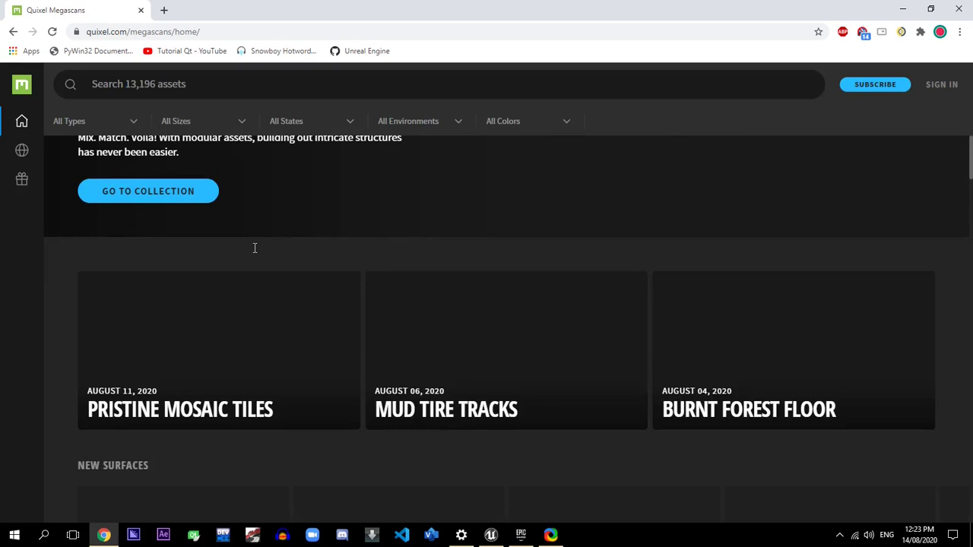
scroll(255, 247, up, 2)
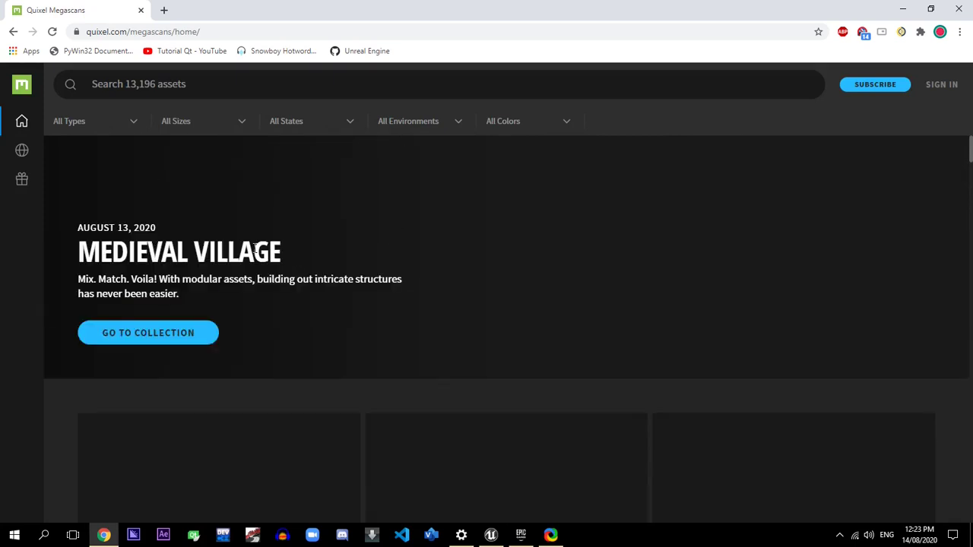
scroll(254, 248, down, 13)
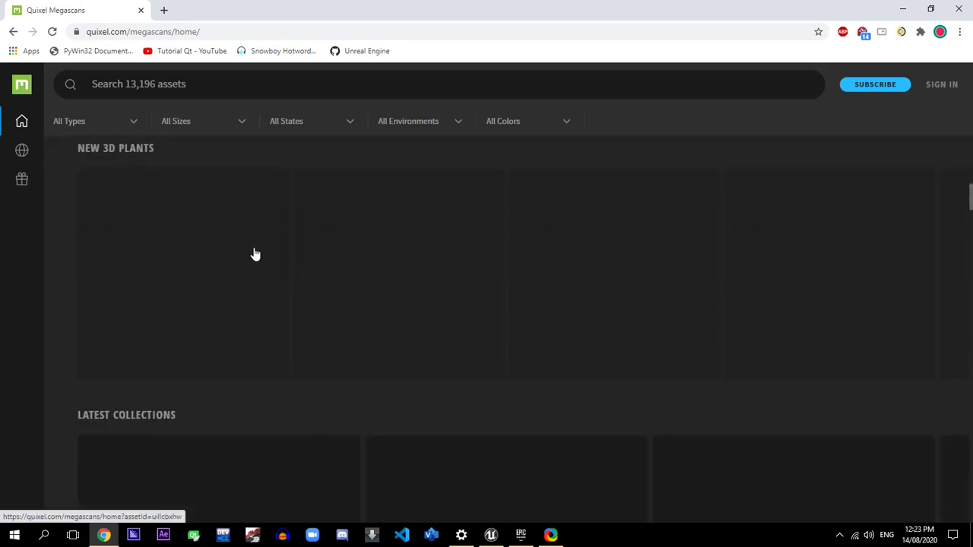
scroll(256, 255, up, 13)
scroll(255, 248, down, 4)
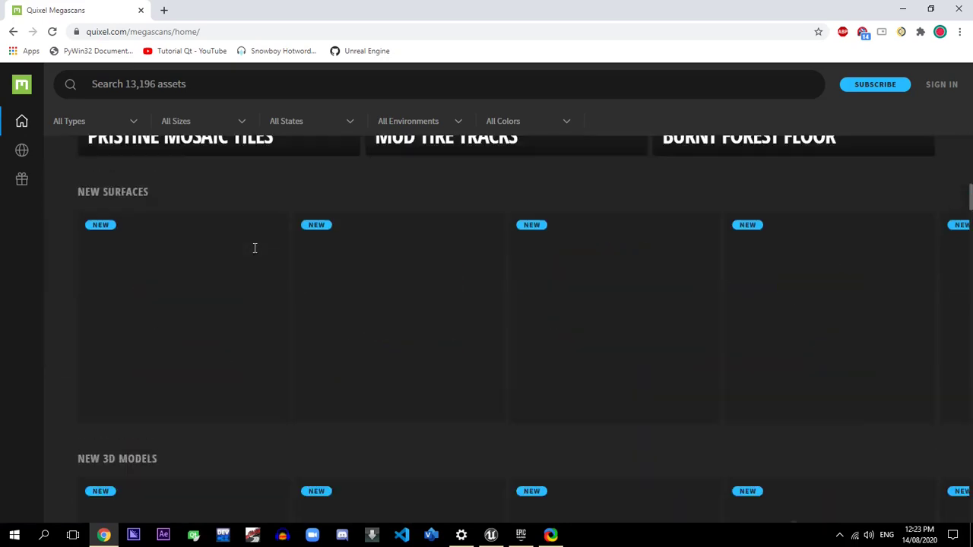
scroll(254, 248, up, 5)
scroll(254, 251, down, 2)
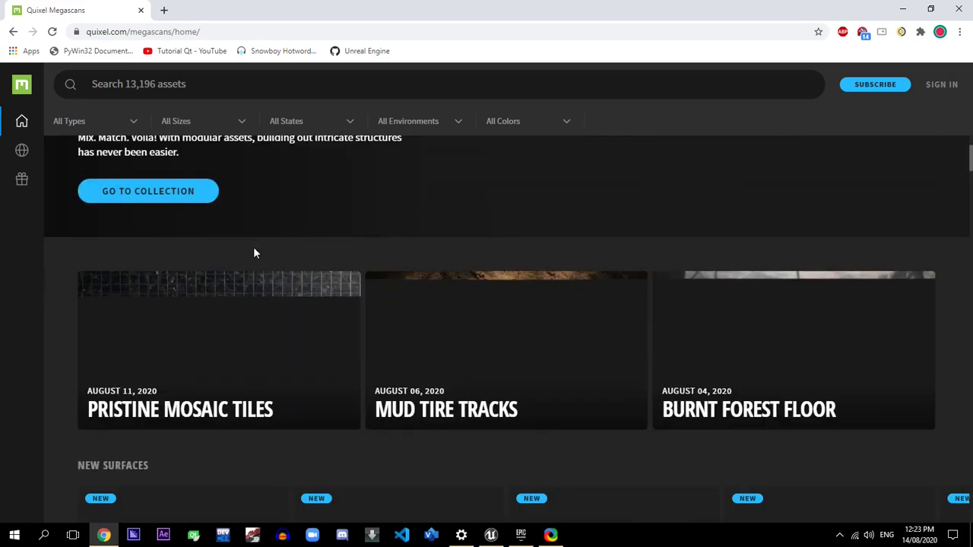
scroll(255, 254, down, 4)
scroll(254, 253, down, 5)
scroll(255, 254, up, 2)
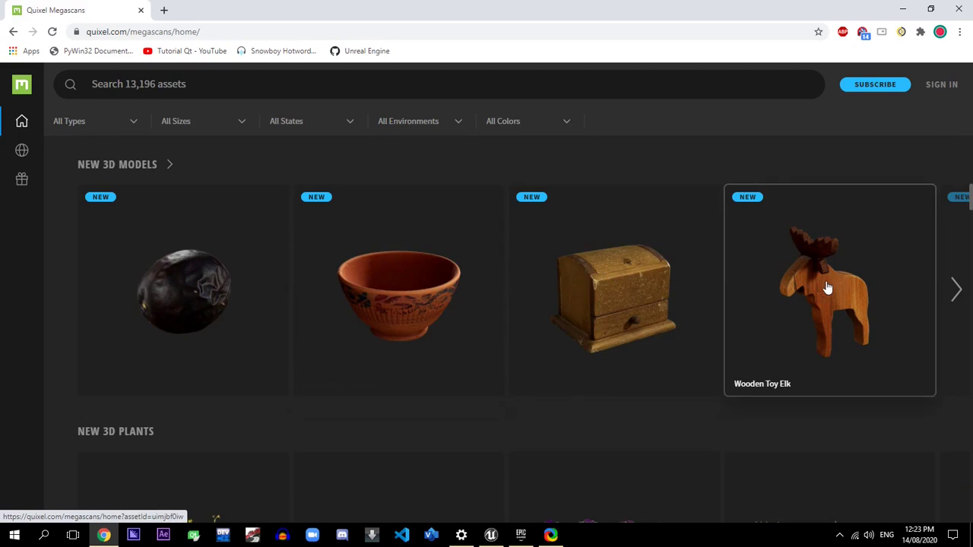
click(956, 289)
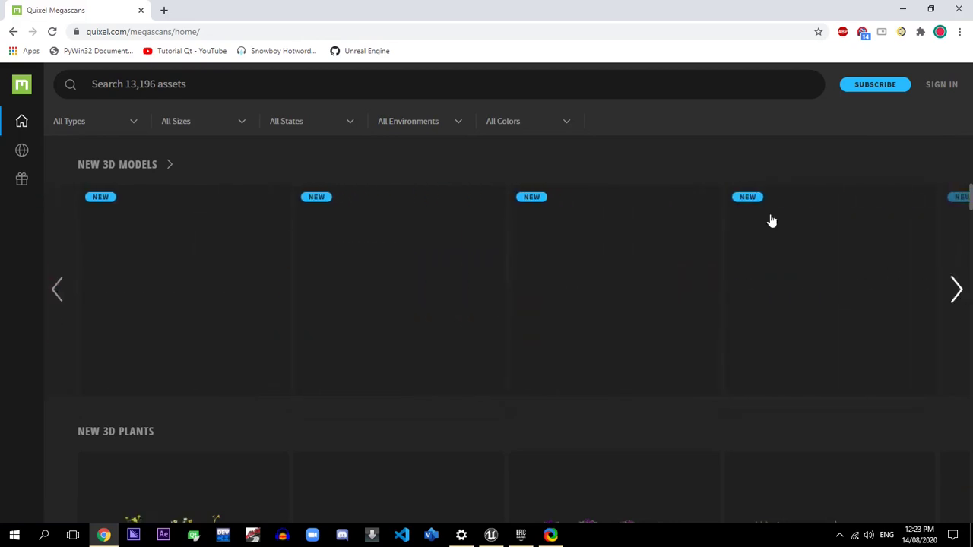
- Look through the new 3D plants, latest collections, asset types and trending assets on the home page
scroll(576, 272, down, 4)
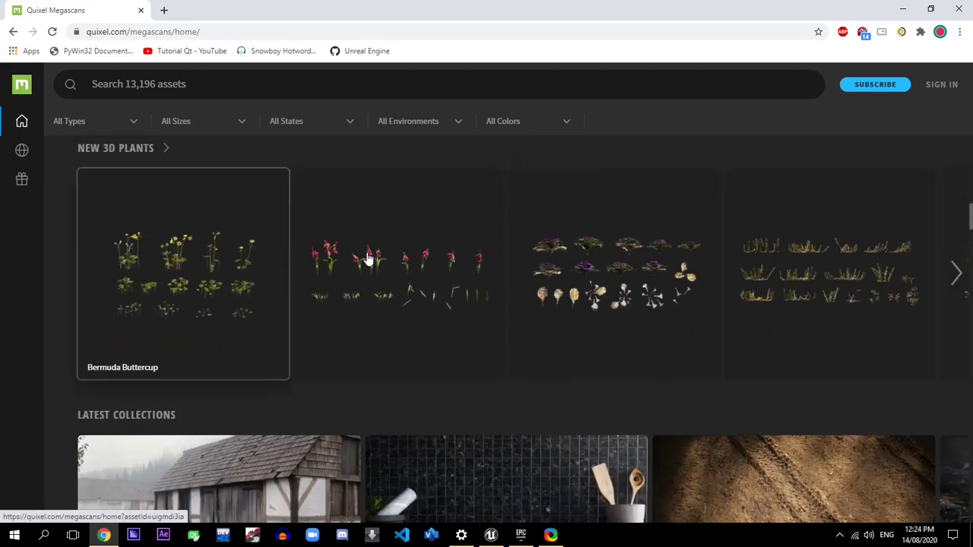
scroll(688, 276, down, 4)
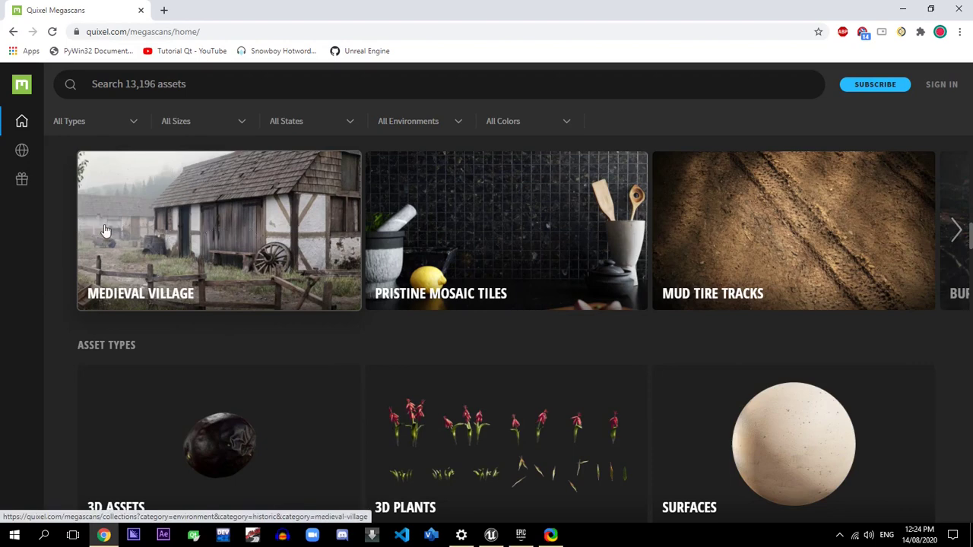
scroll(88, 247, down, 4)
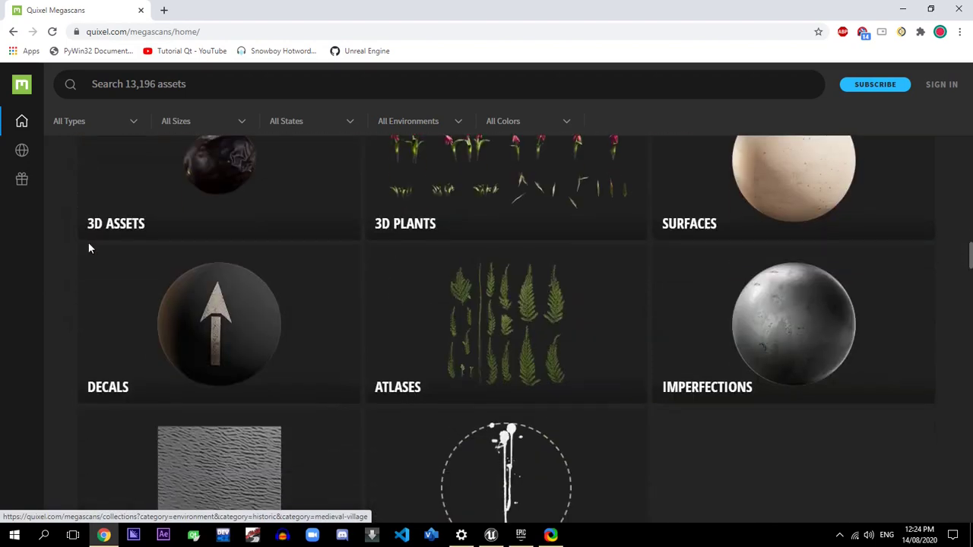
scroll(88, 248, down, 5)
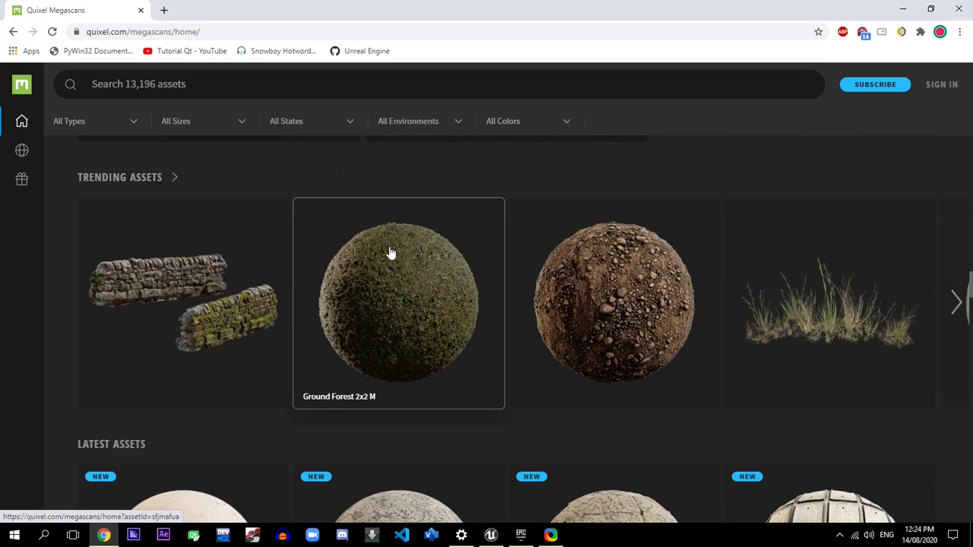
scroll(390, 253, down, 2)
scroll(390, 252, up, 2)
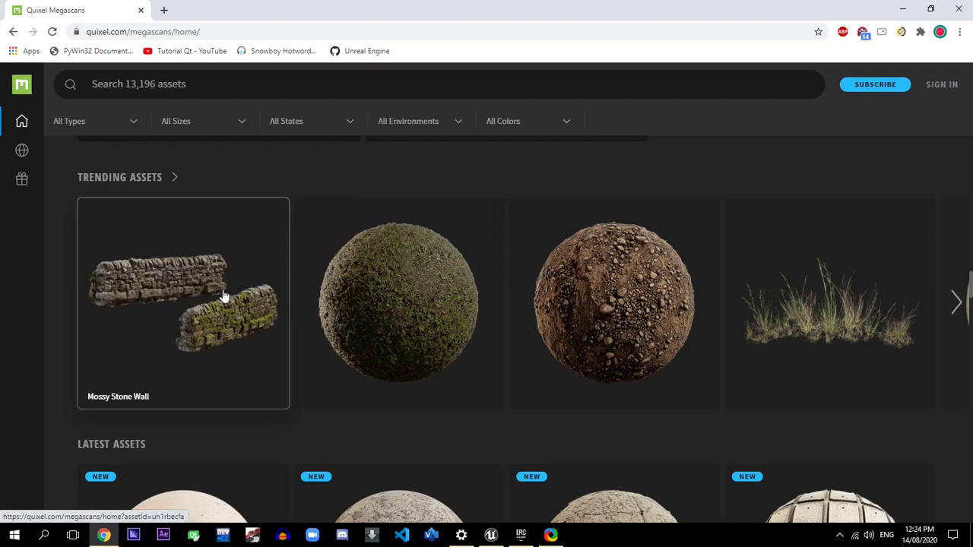
scroll(858, 145, down, 4)
scroll(847, 330, up, 4)
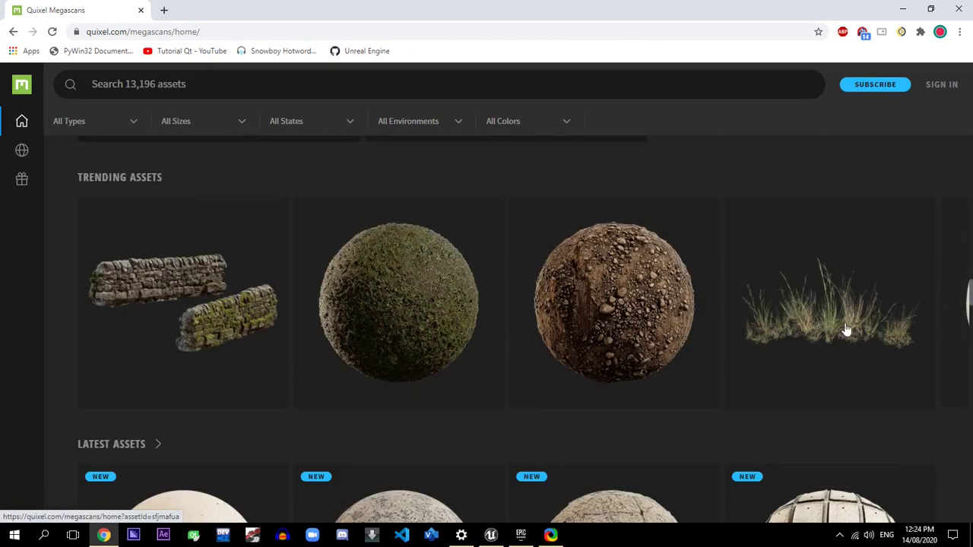
- Examine the latest assets on the home page, including surfaces, decals, modular kits and props, and return to the featured collection
scroll(684, 325, down, 1)
scroll(576, 319, down, 3)
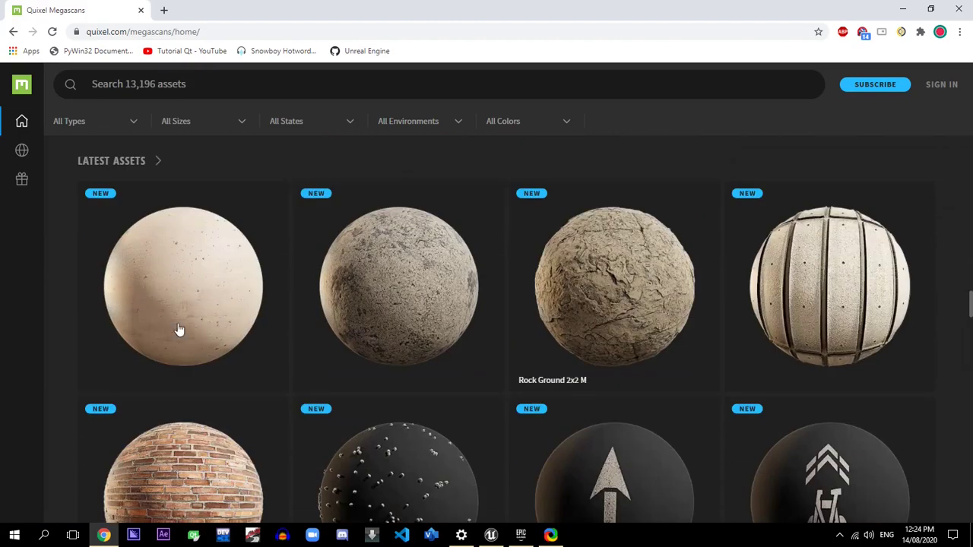
scroll(482, 308, down, 4)
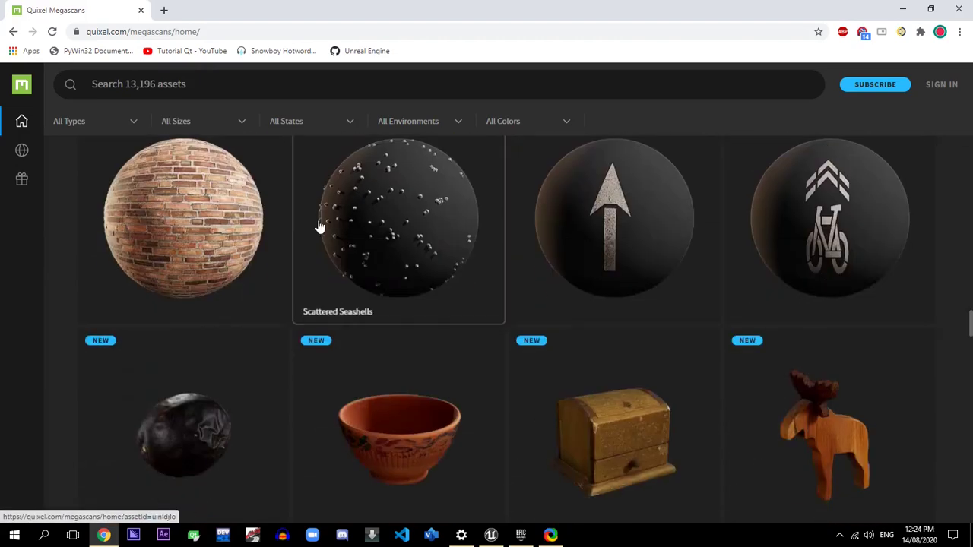
scroll(319, 224, down, 5)
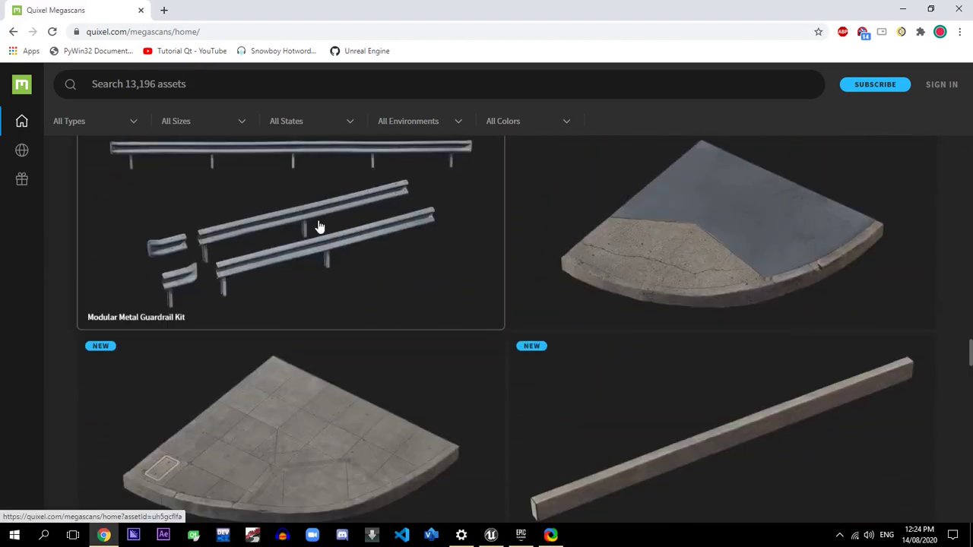
scroll(312, 251, up, 2)
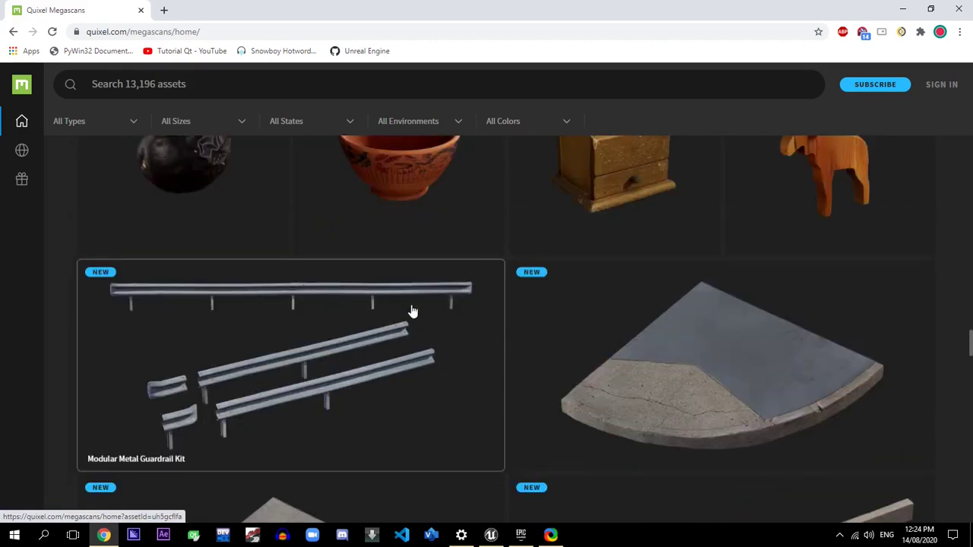
scroll(405, 303, down, 5)
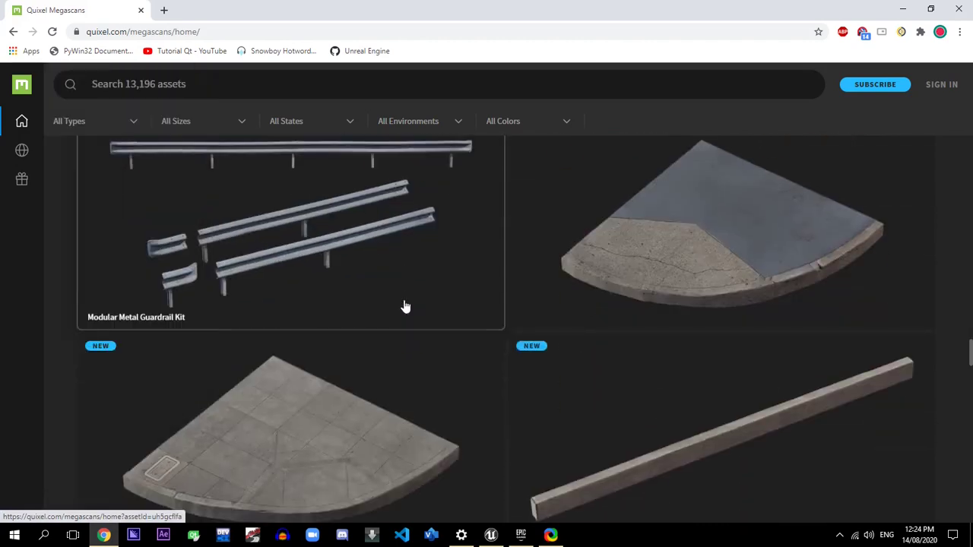
scroll(404, 305, down, 7)
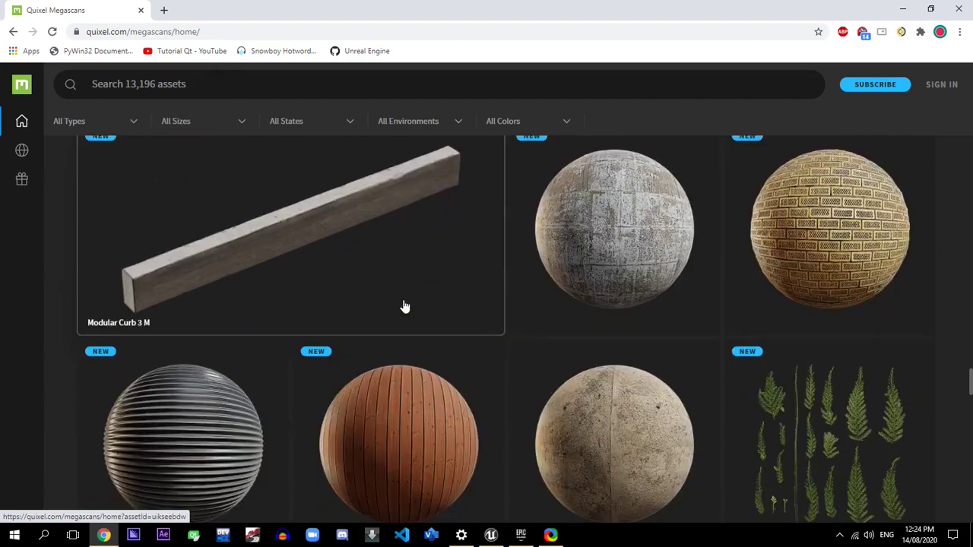
scroll(402, 306, down, 5)
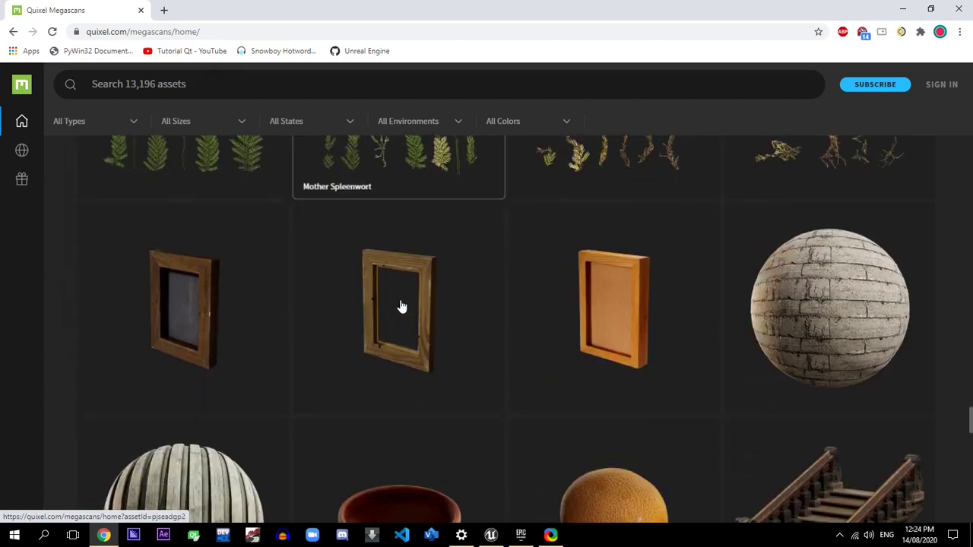
scroll(402, 306, down, 5)
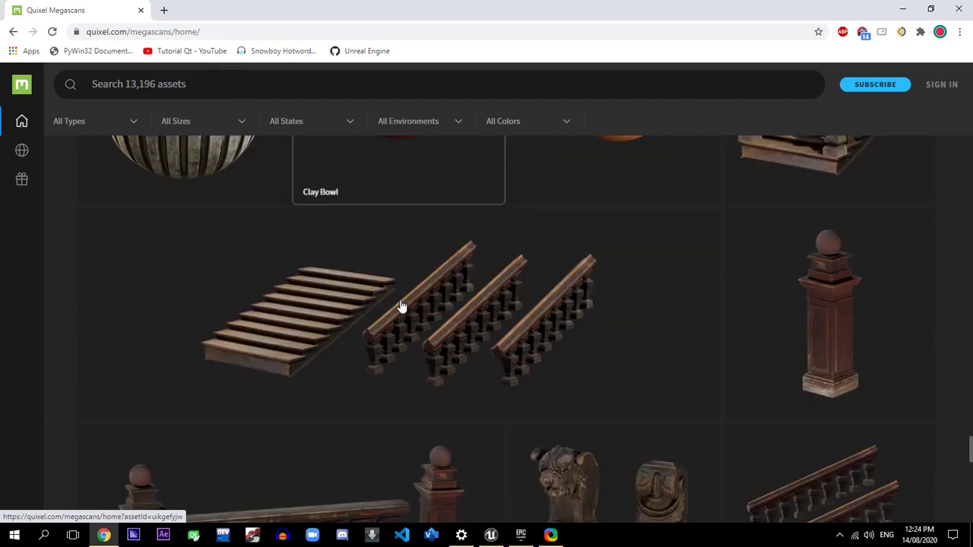
scroll(403, 306, down, 6)
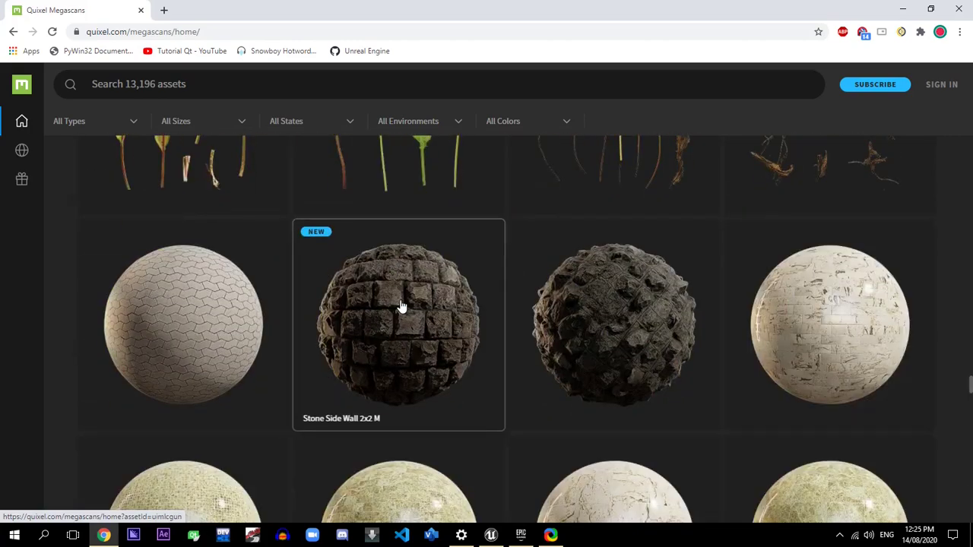
scroll(402, 306, up, 15)
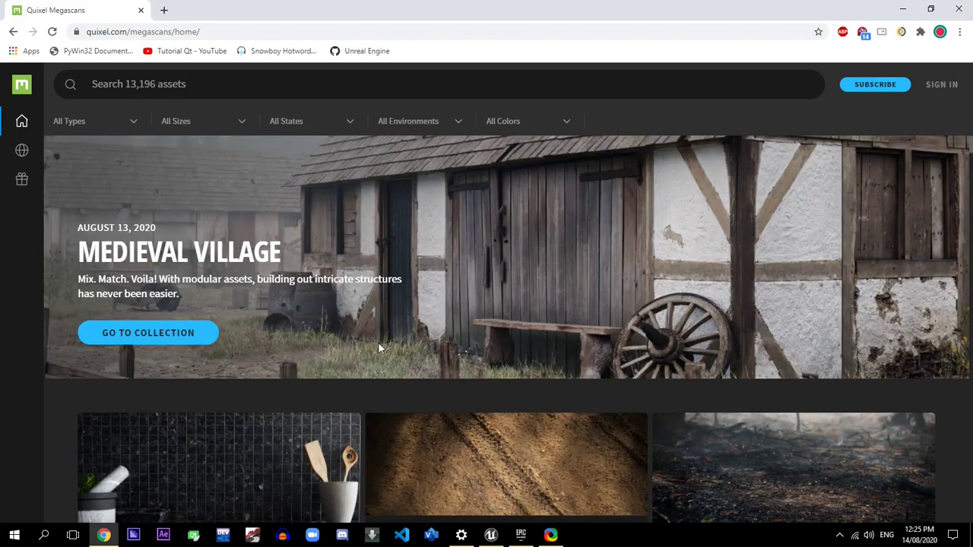
scroll(378, 342, down, 4)
scroll(378, 342, up, 4)
- Search the asset library for "meadows" and look through the matching categories and trending assets
click(197, 86)
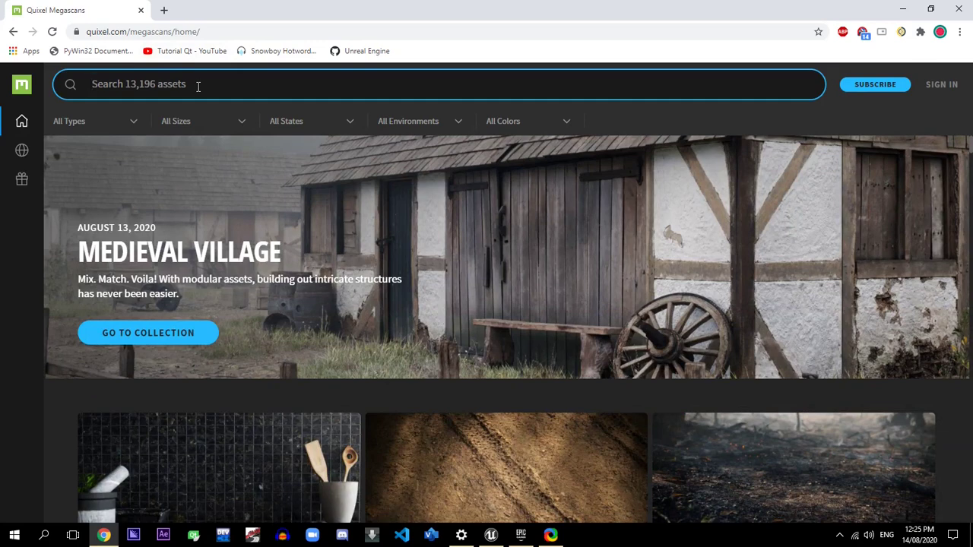
text(meadows)
key(Return)
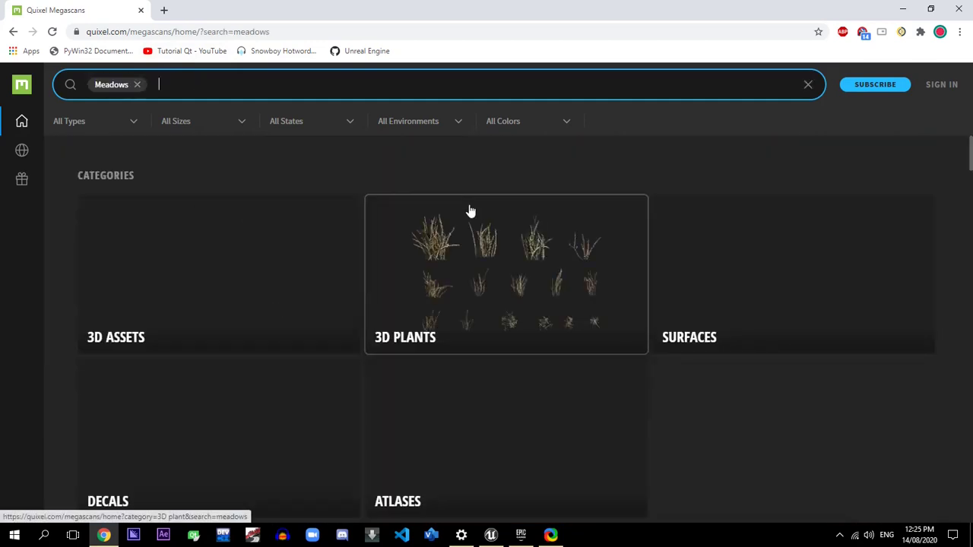
scroll(427, 174, down, 7)
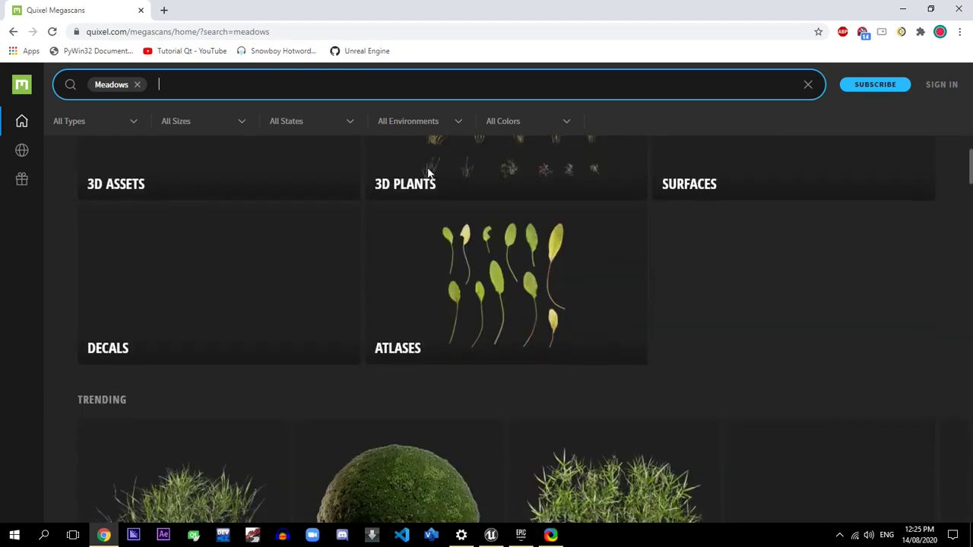
scroll(428, 173, up, 2)
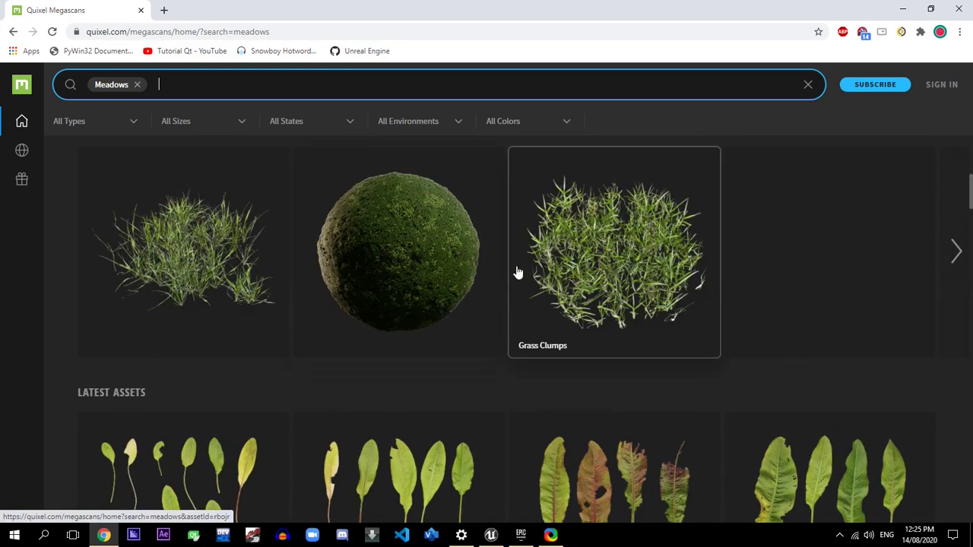
- Look through the latest assets and further results of the "meadows" search, and return to its categories
scroll(509, 233, down, 2)
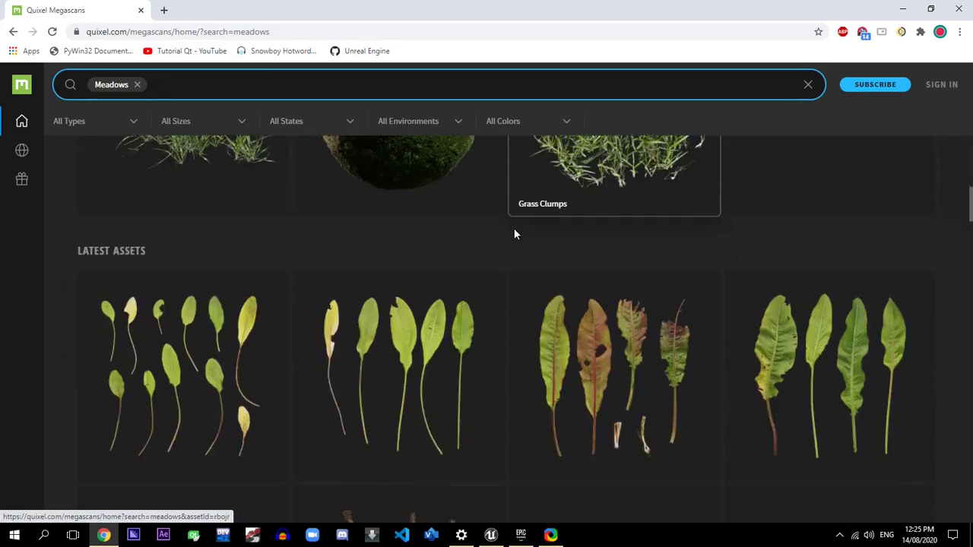
scroll(514, 235, down, 3)
scroll(514, 234, up, 8)
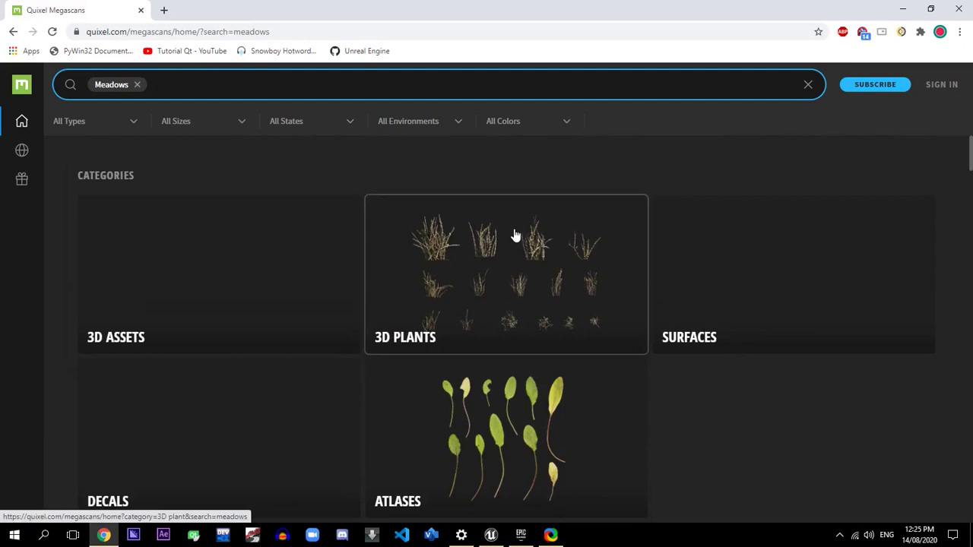
scroll(210, 156, down, 6)
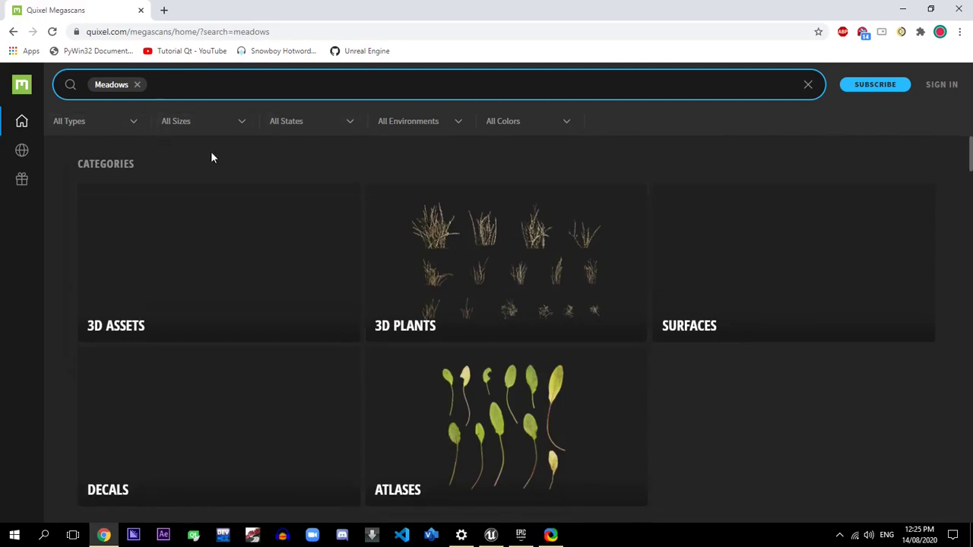
scroll(213, 158, down, 10)
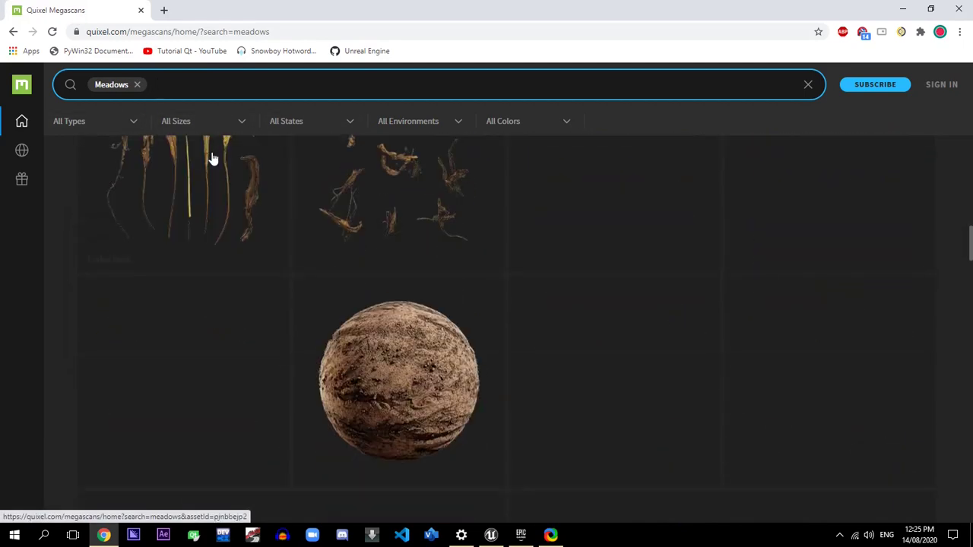
scroll(214, 158, down, 6)
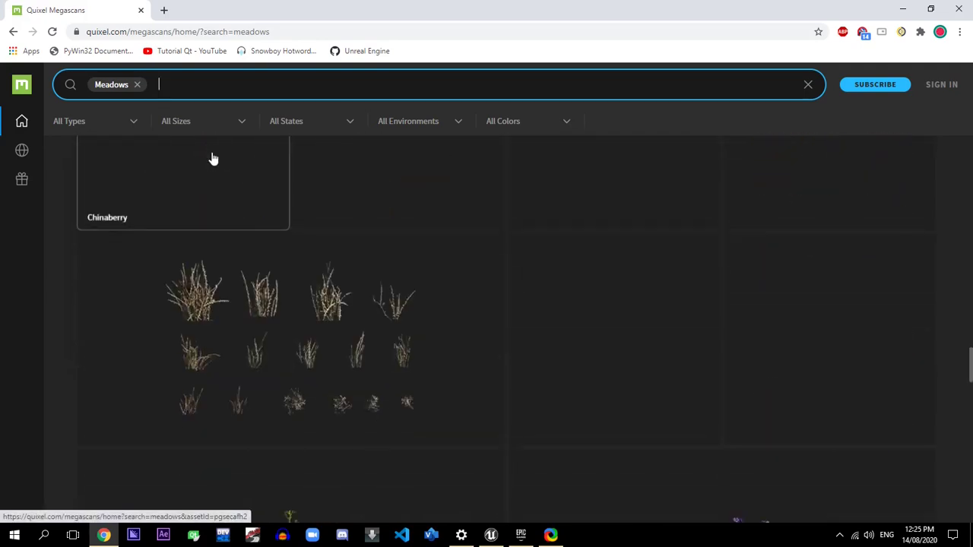
scroll(212, 158, up, 15)
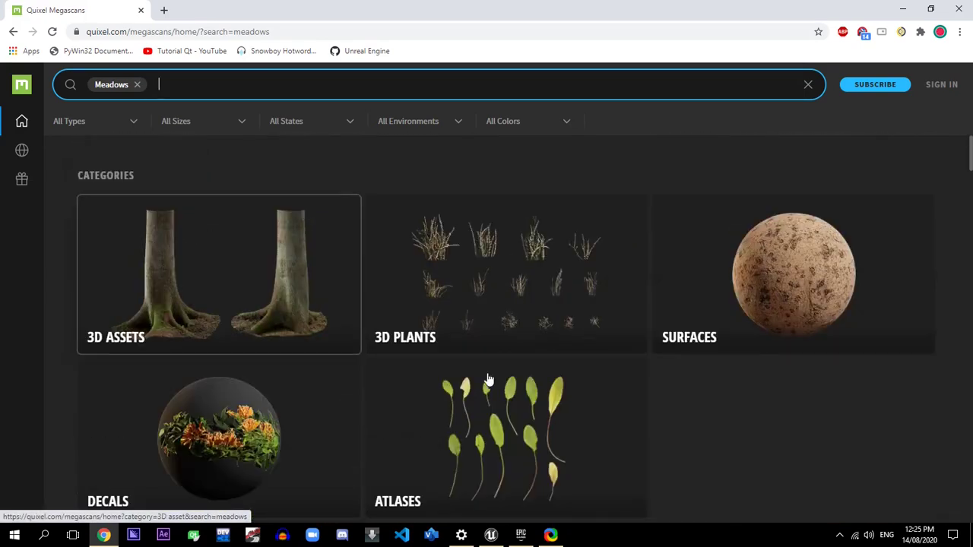
- Switch to the Epic Games Launcher and open the Marketplace's free Megascans collection
click(522, 536)
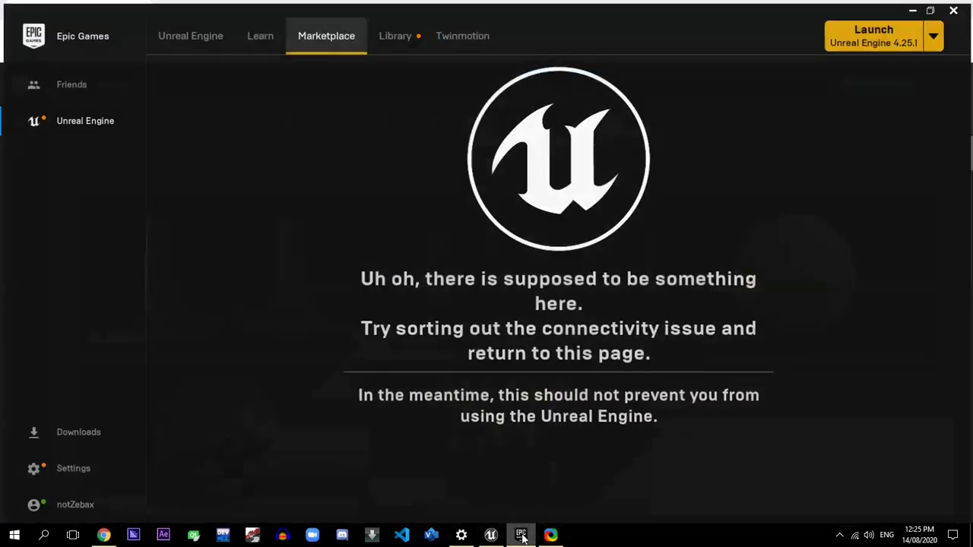
click(337, 32)
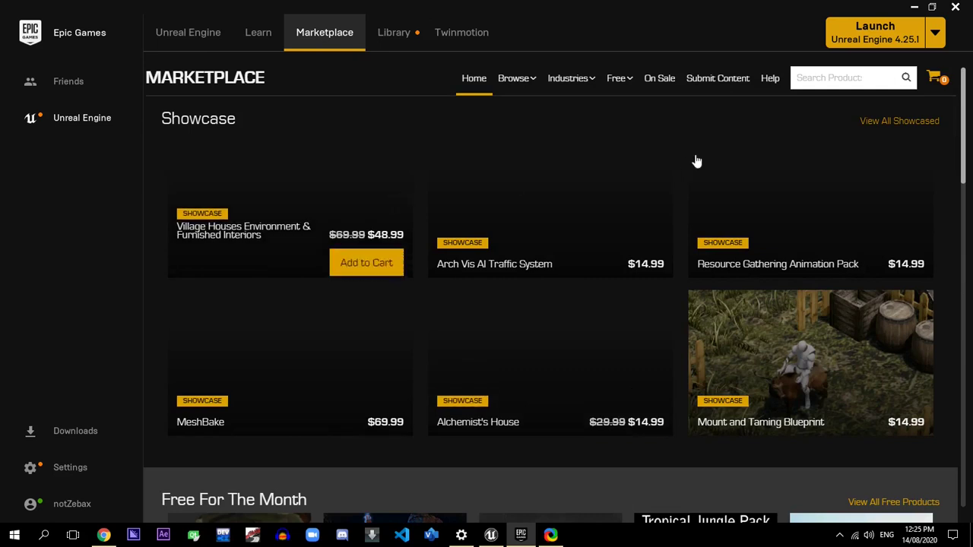
mouse_move(625, 82)
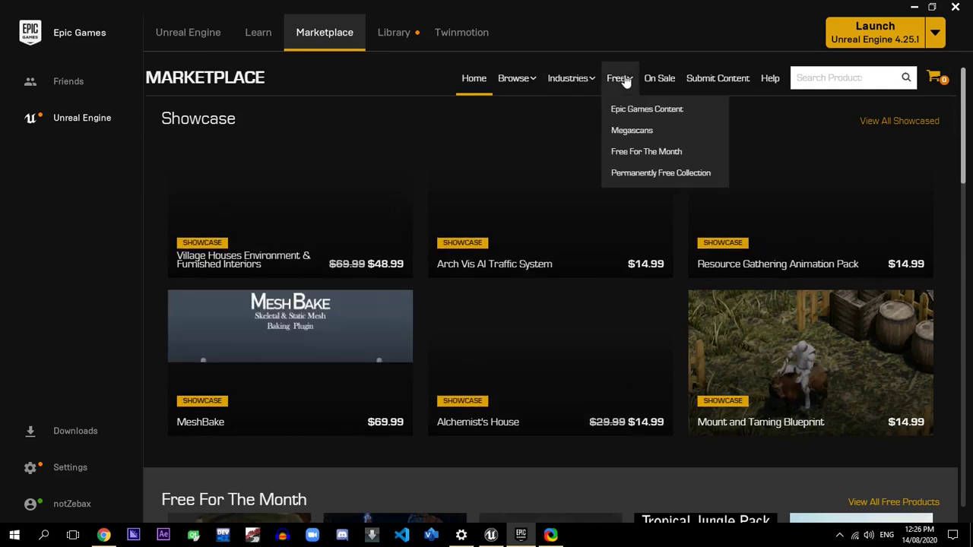
click(633, 131)
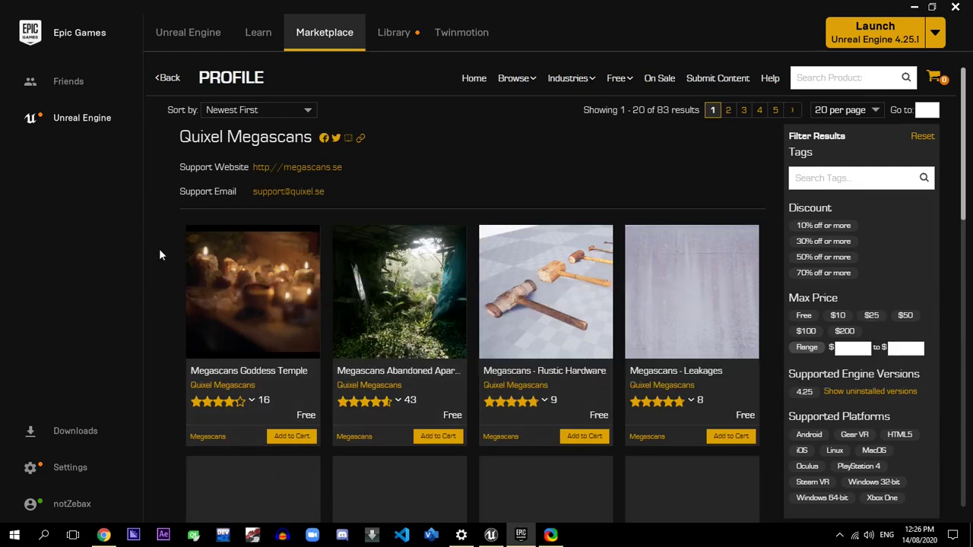
scroll(934, 173, down, 3)
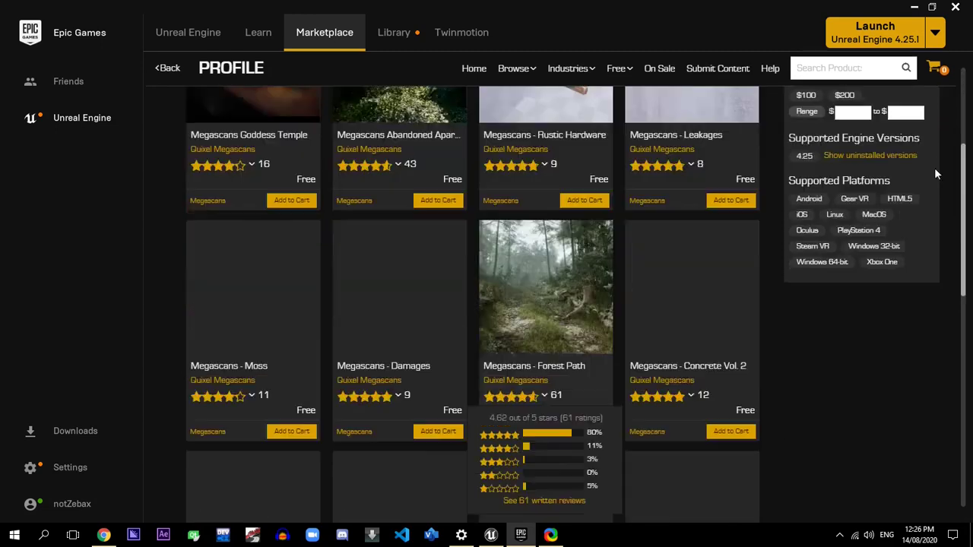
scroll(829, 217, up, 3)
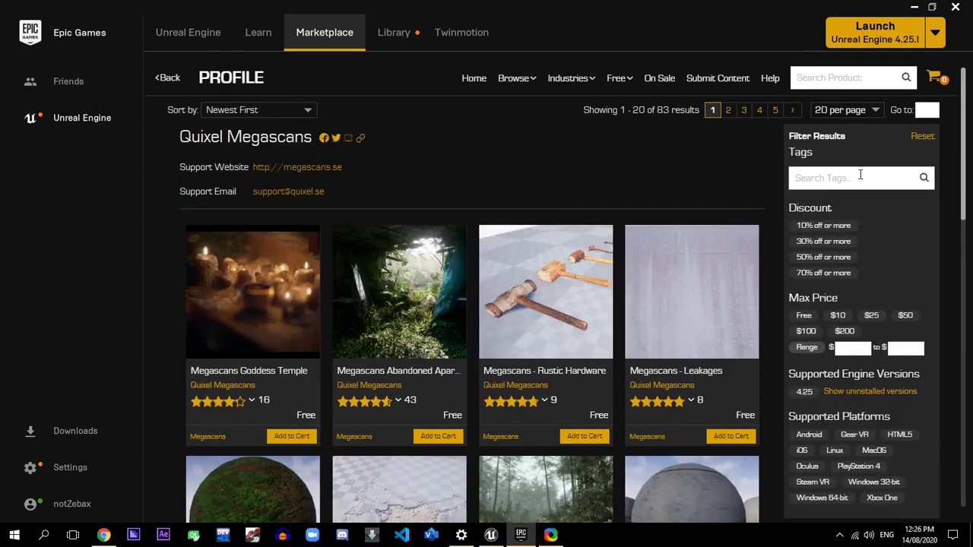
- Search the Quixel Megascans listing for the tag "meadows"
click(859, 177)
text(meadows)
scroll(621, 470, down, 3)
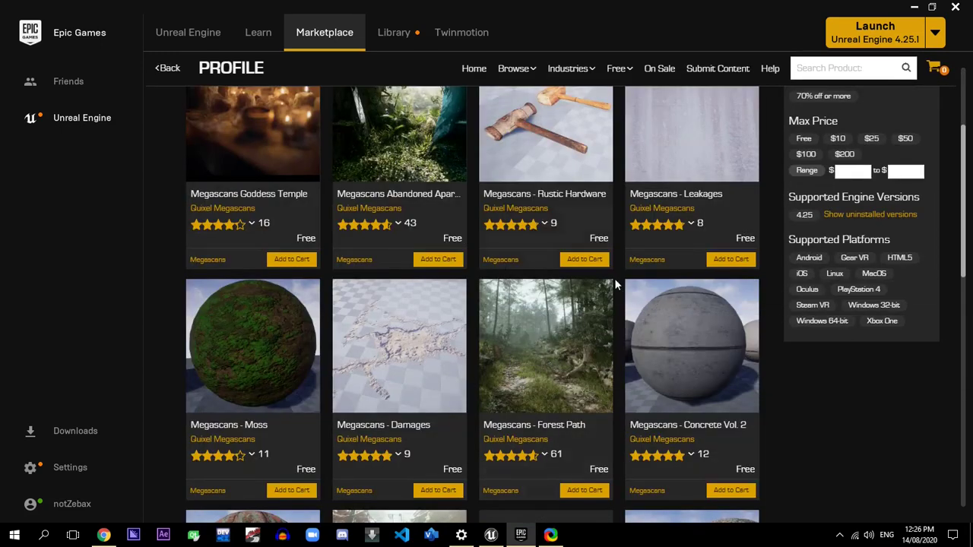
scroll(601, 414, down, 5)
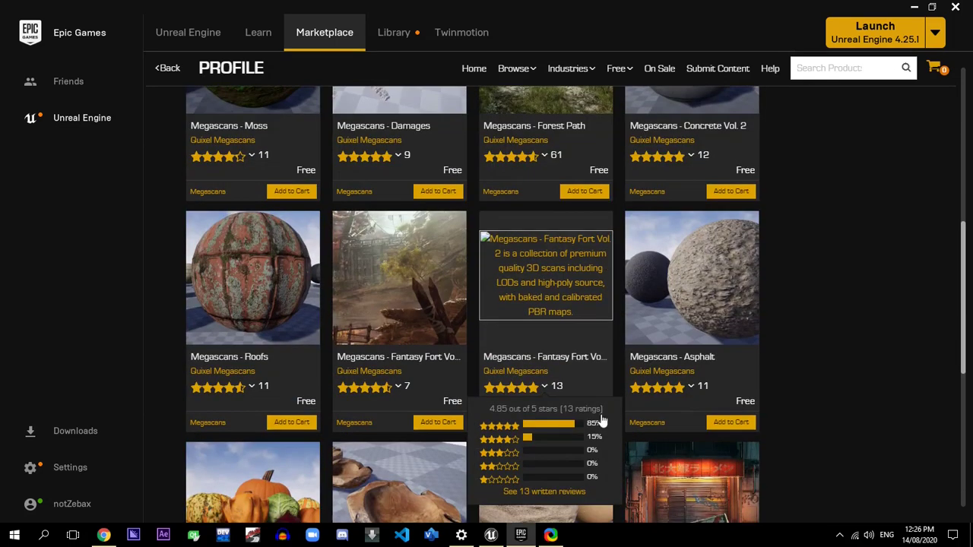
scroll(601, 414, down, 2)
scroll(810, 409, up, 1)
scroll(969, 251, up, 10)
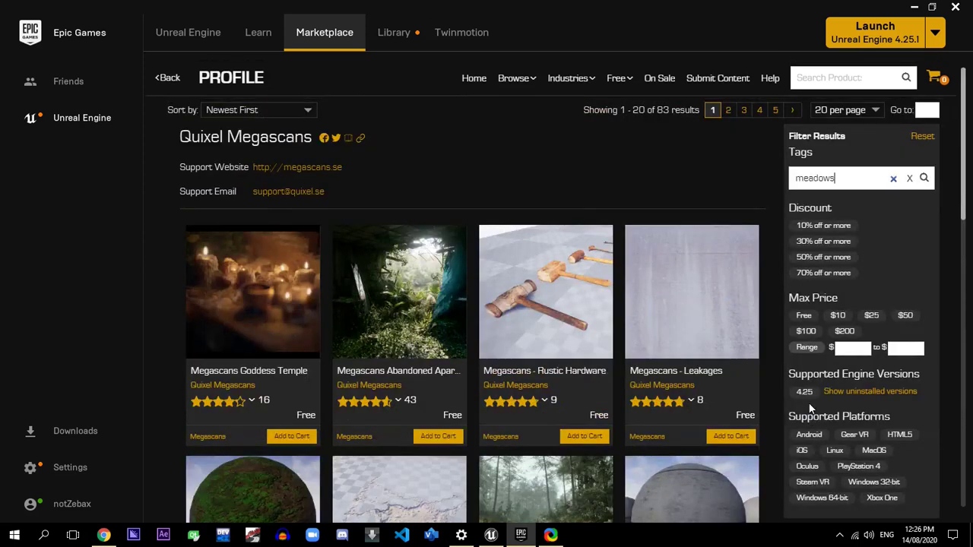
click(925, 177)
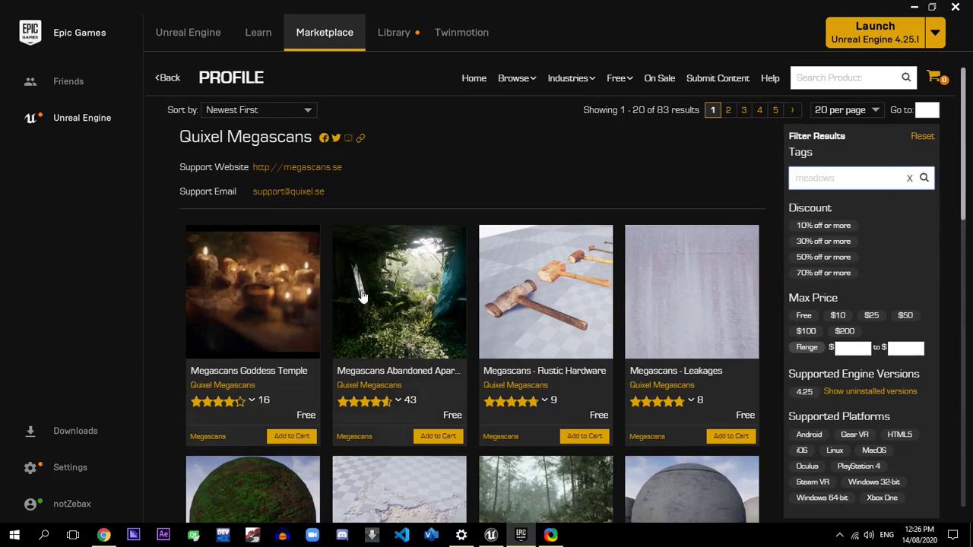
- Look through the listed Megascans packs for one suited to a meadow scene
scroll(363, 296, down, 2)
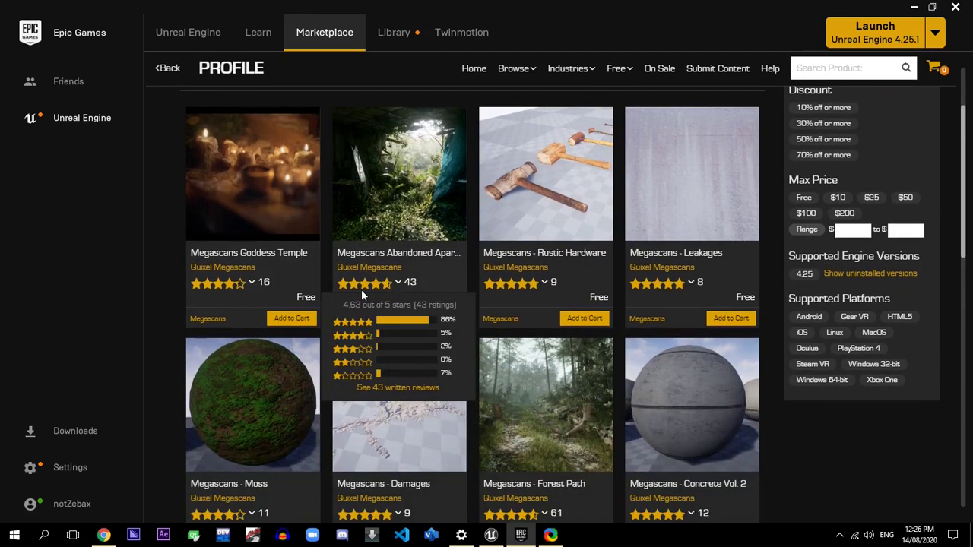
scroll(361, 290, down, 2)
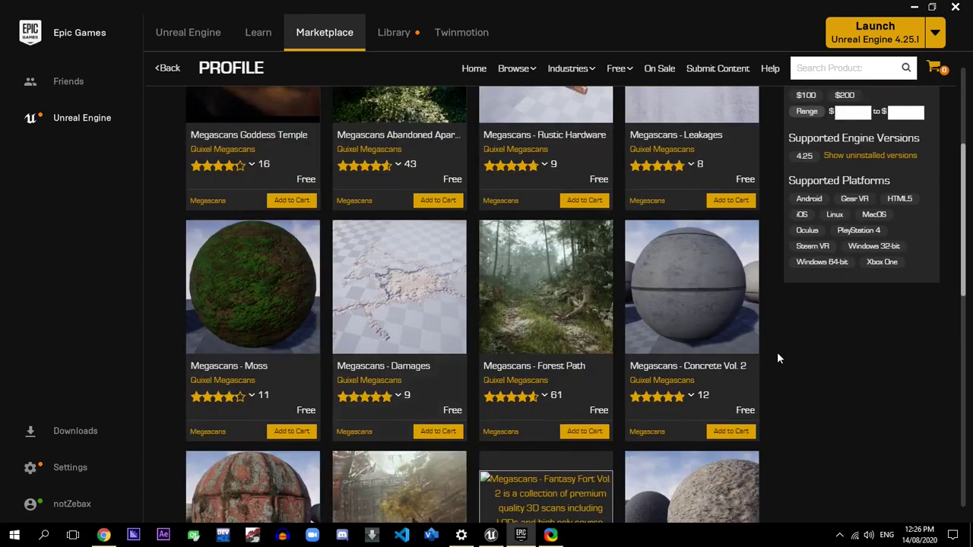
scroll(780, 372, down, 6)
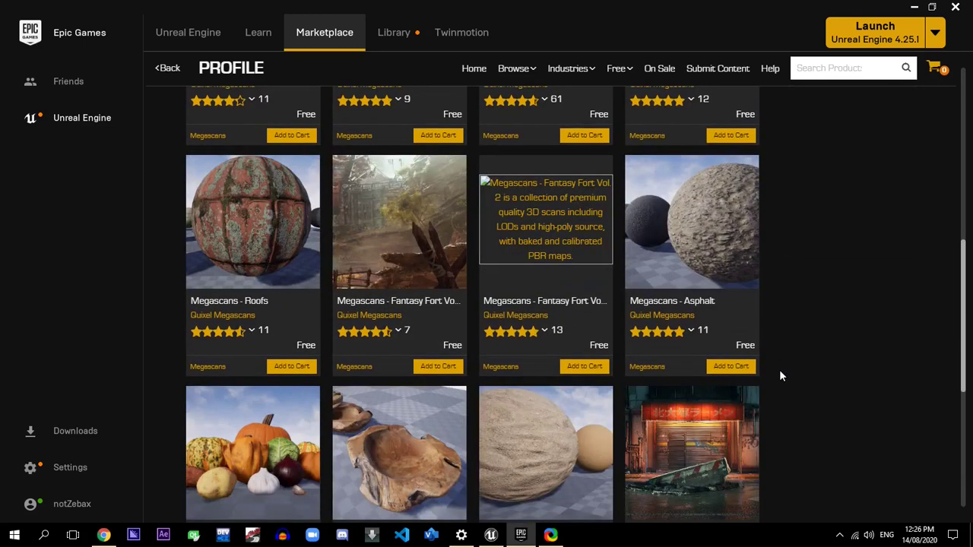
scroll(779, 370, down, 2)
scroll(779, 370, up, 13)
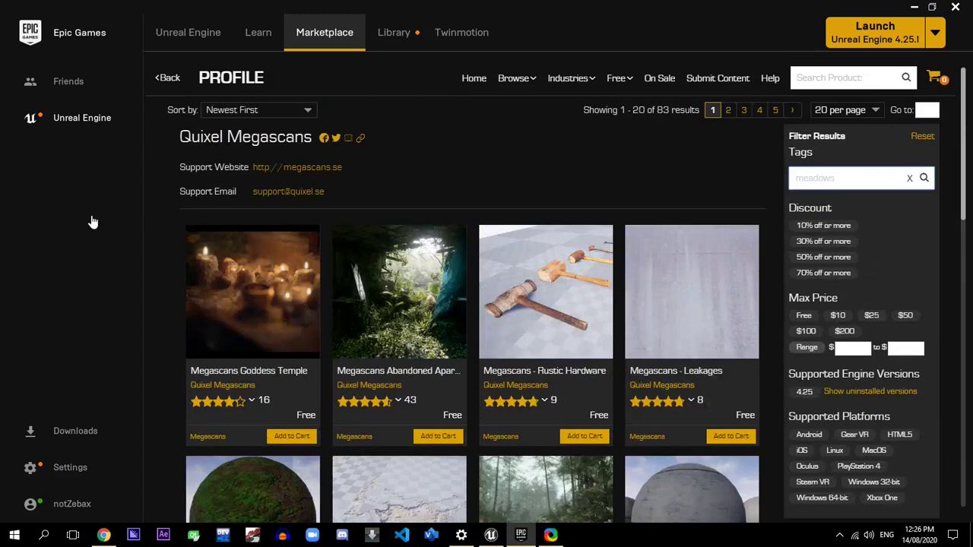
- Replace the tag filter's search text with "forest meadow"
click(851, 179)
drag(856, 178, 676, 175)
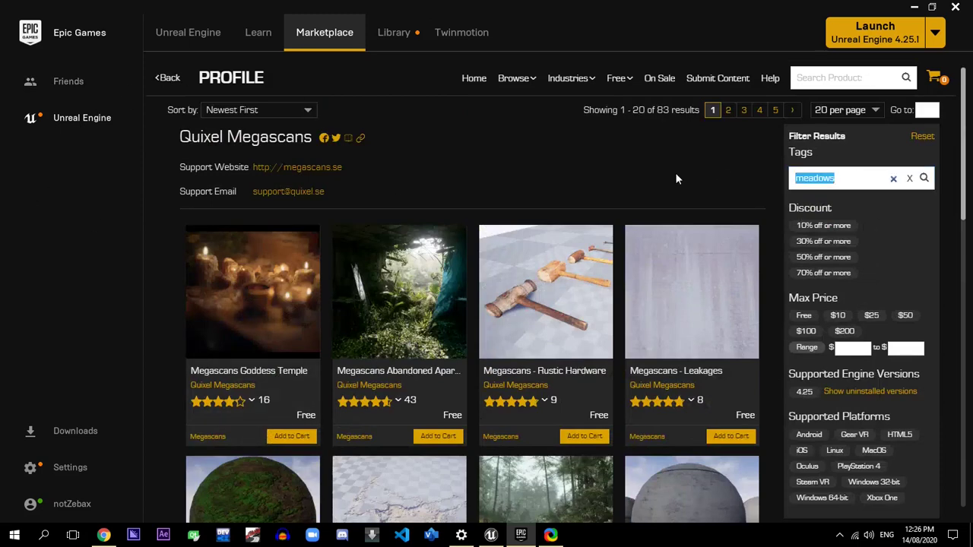
key(BackSpace)
text(forest m)
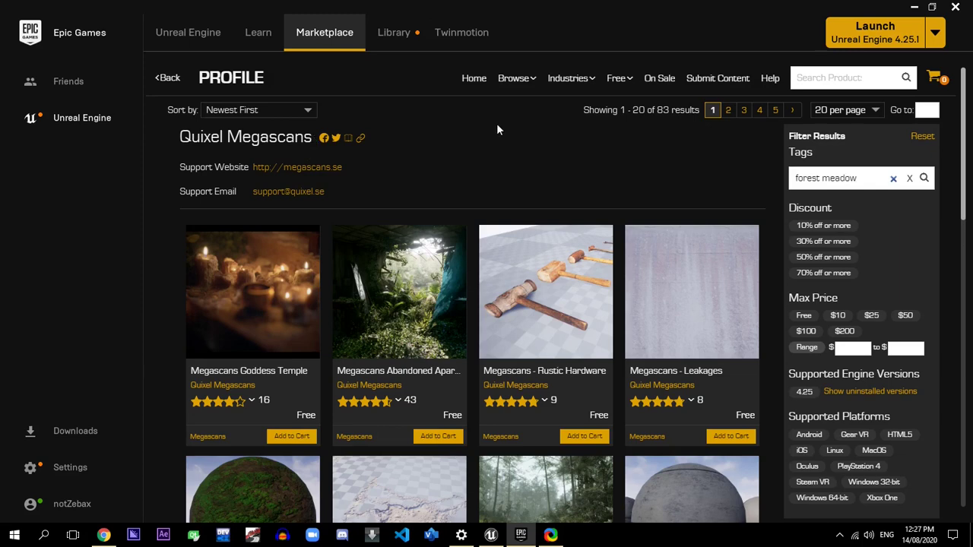
- Examine all the Megascans packs on the first results page, from Goddess Temple down to Snow
scroll(500, 126, down, 3)
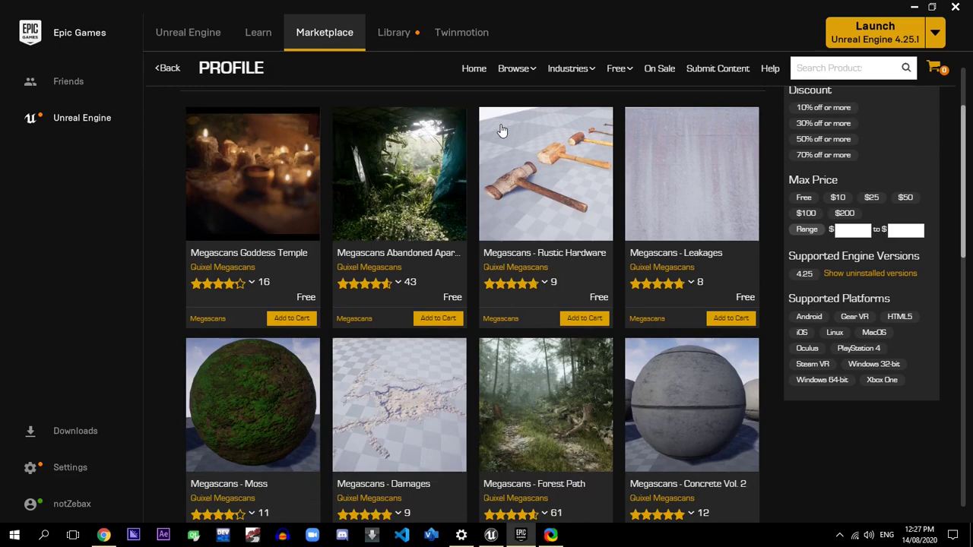
scroll(502, 130, down, 10)
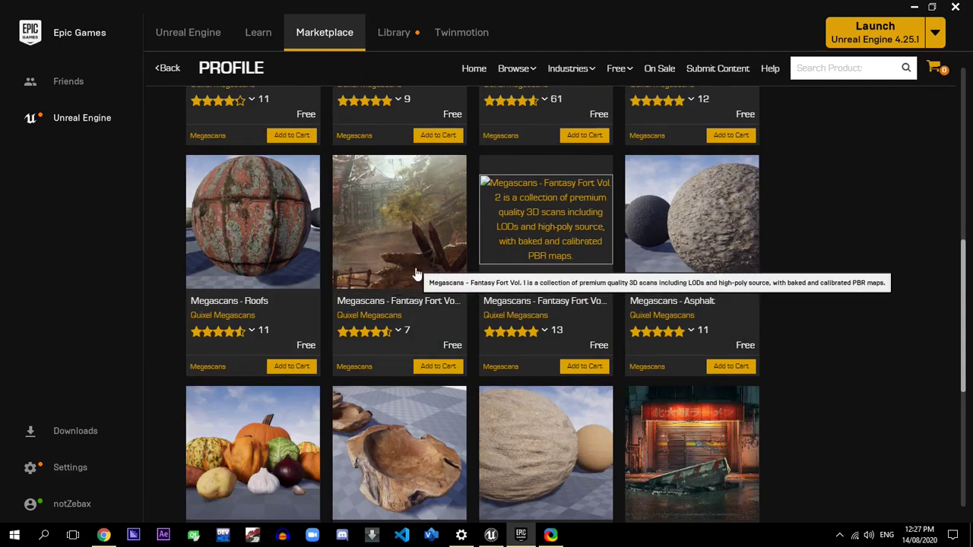
scroll(806, 355, down, 3)
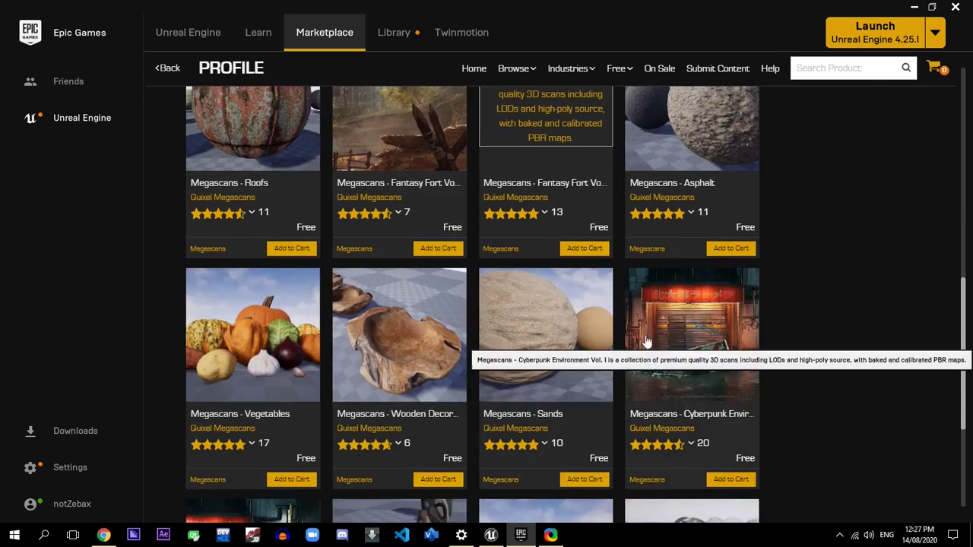
scroll(824, 387, down, 2)
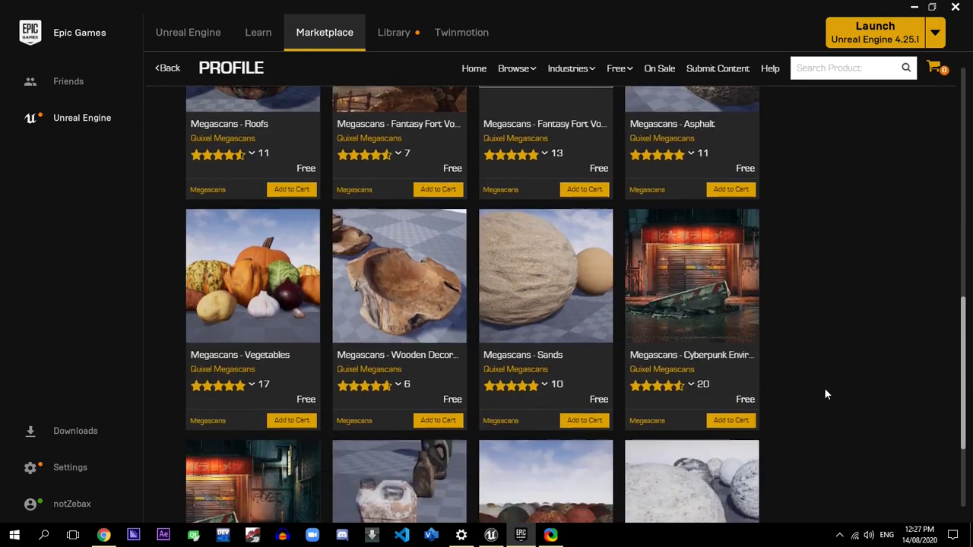
scroll(555, 309, down, 3)
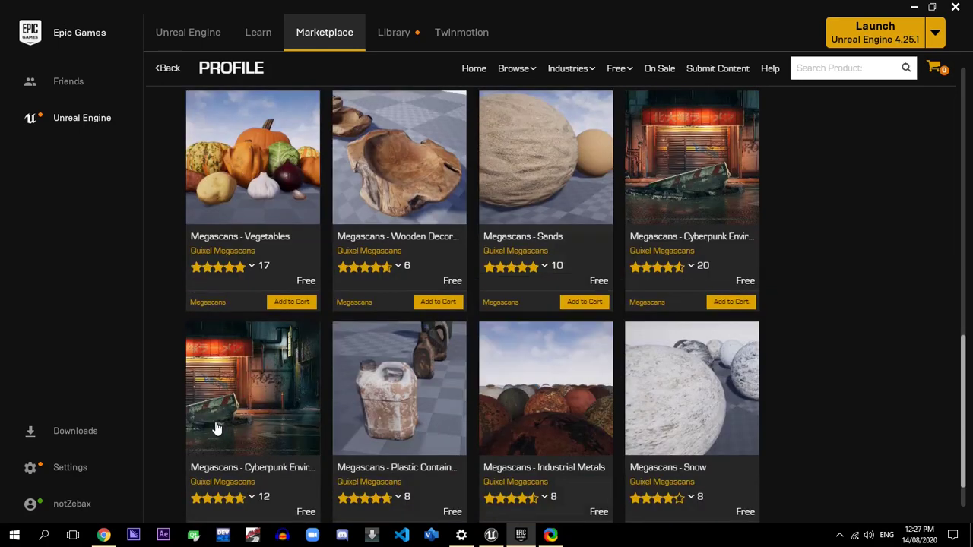
scroll(566, 395, down, 2)
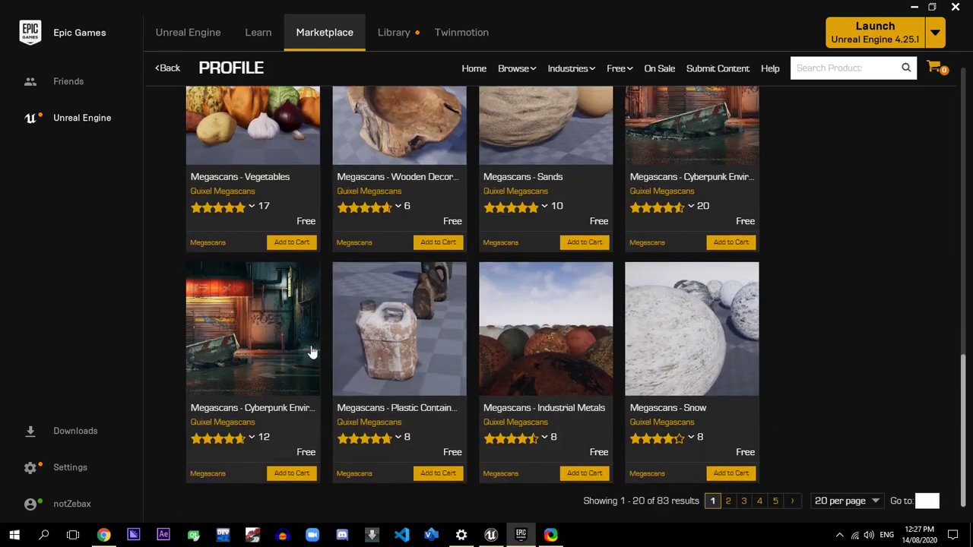
scroll(277, 355, up, 10)
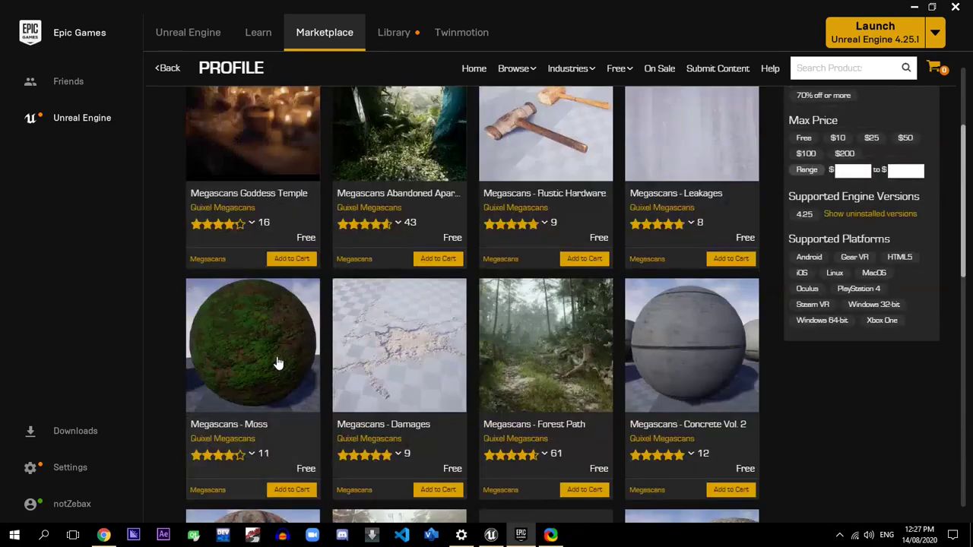
scroll(276, 364, up, 4)
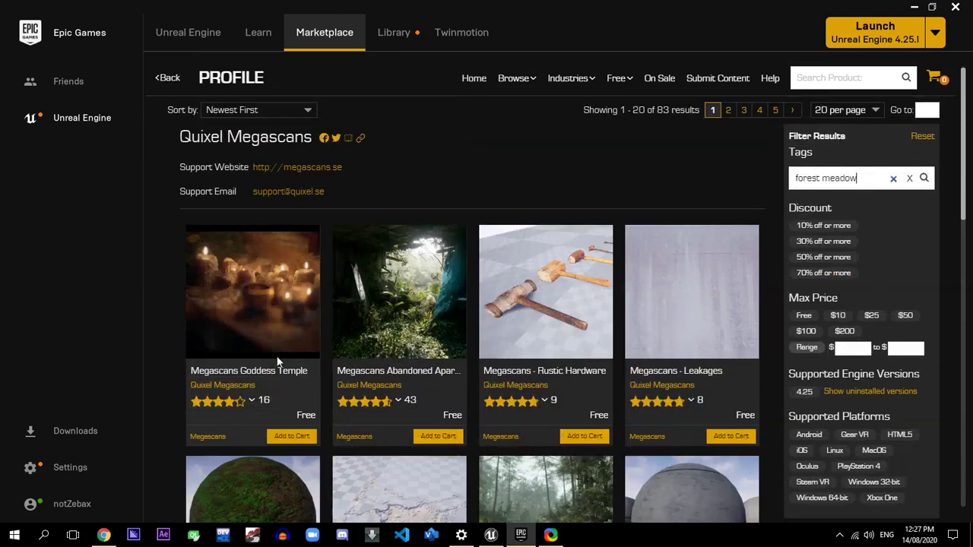
- Open the Megascans - Forest Path pack and look through its preview images and description
scroll(276, 357, down, 4)
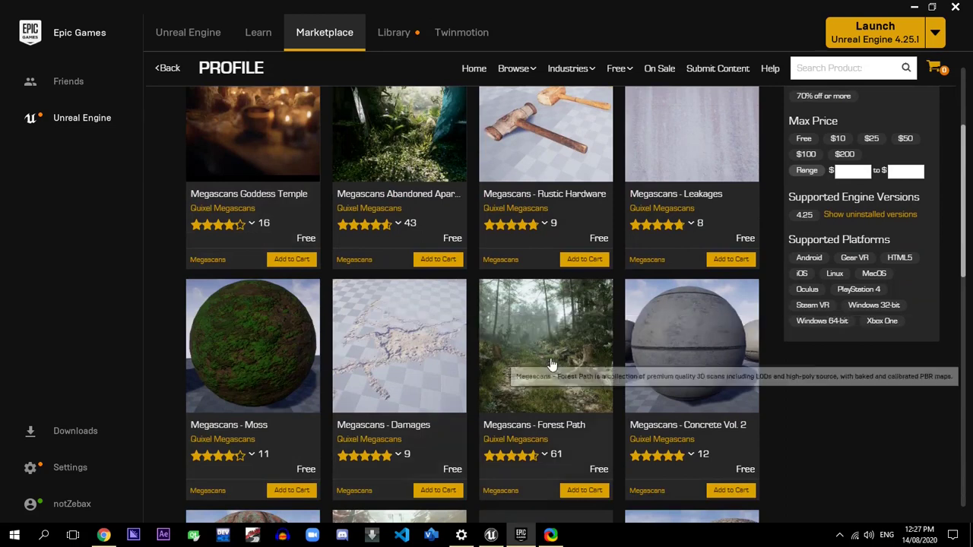
click(575, 346)
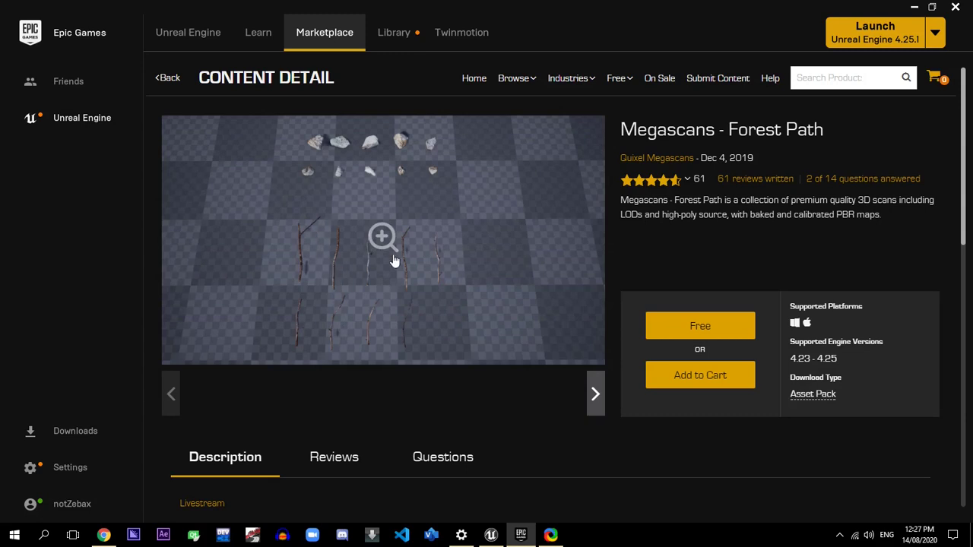
click(597, 402)
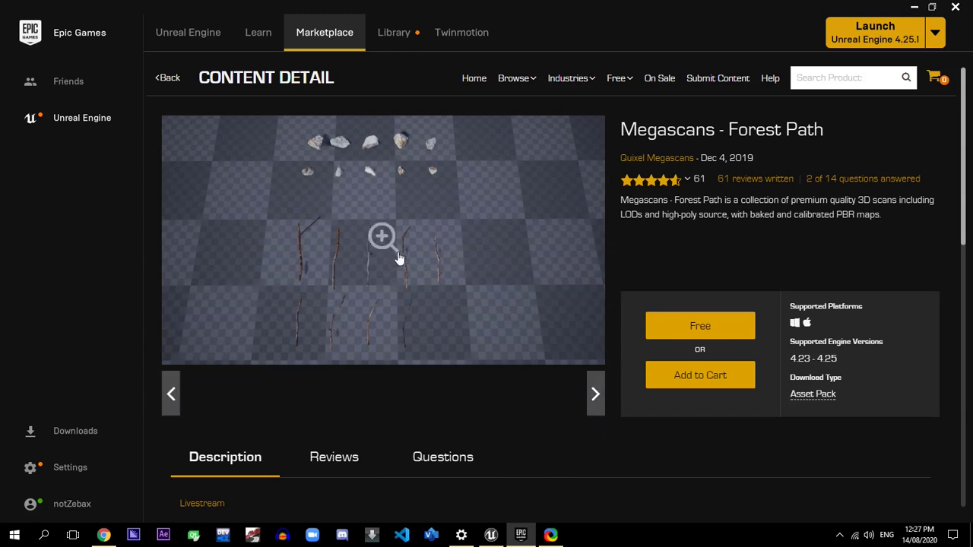
click(595, 394)
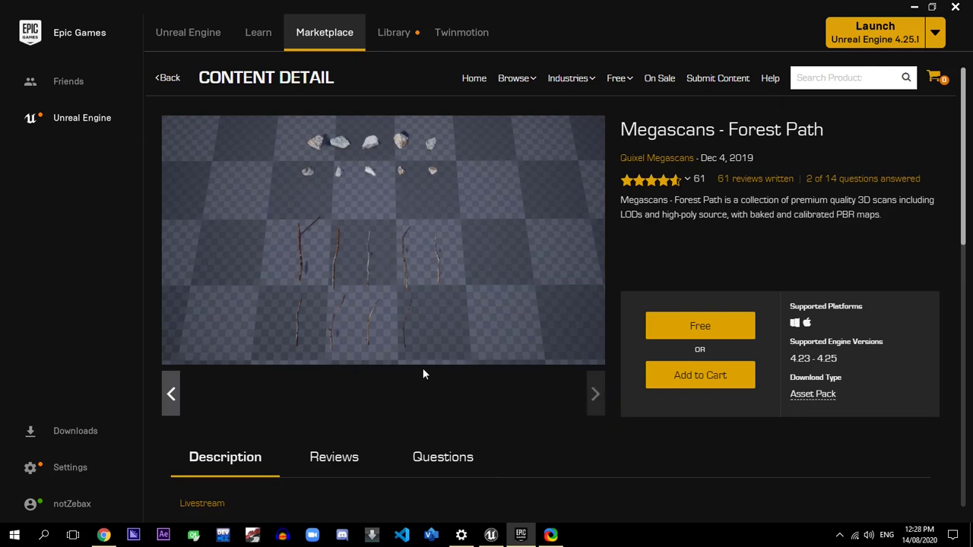
scroll(423, 373, down, 3)
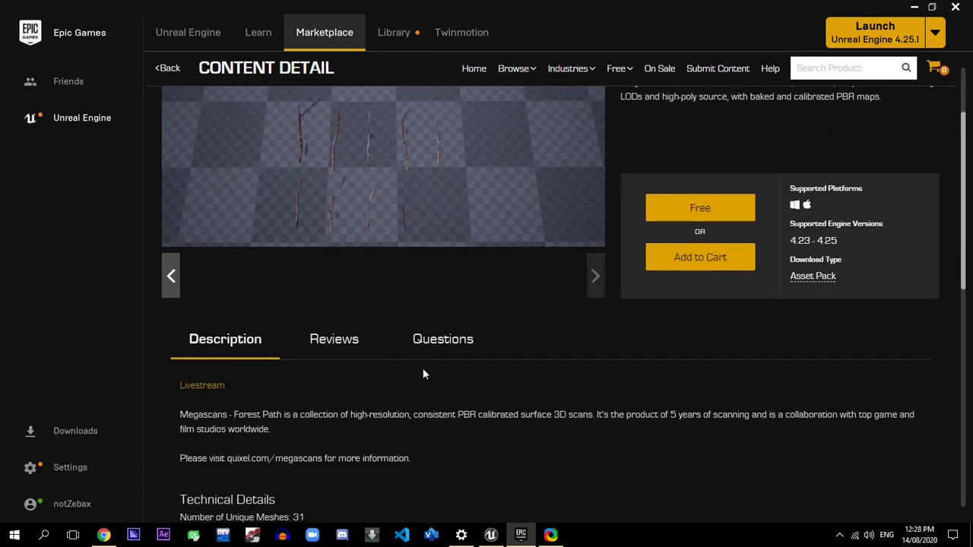
- Read the Forest Path pack's technical details, including its numbers of textures and of materials and material instances
scroll(424, 374, down, 1)
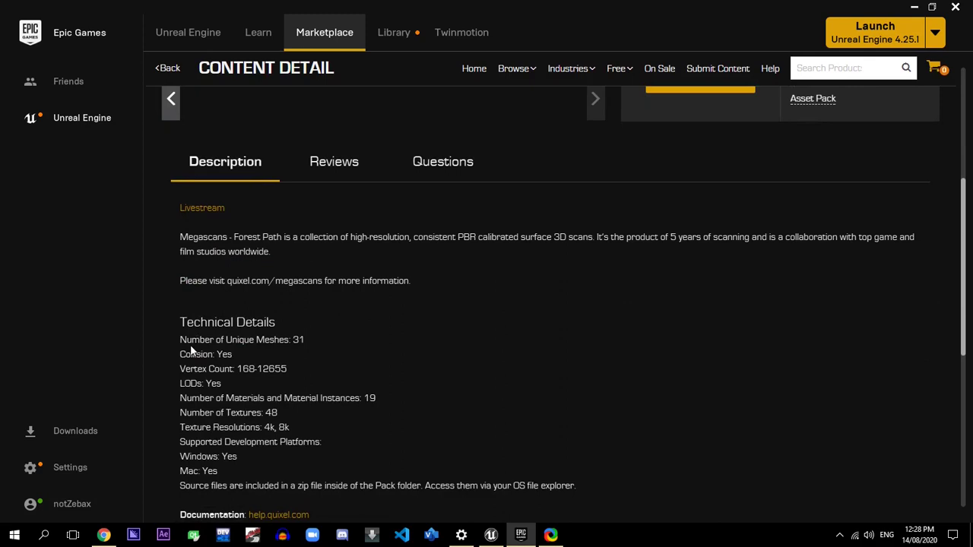
double_click(273, 413)
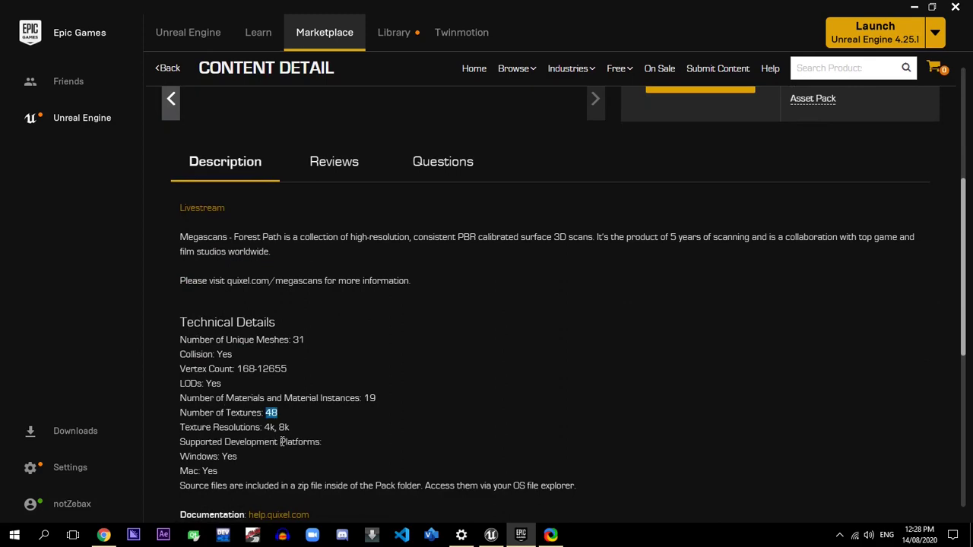
drag(378, 397, 361, 398)
double_click(370, 396)
scroll(306, 468, up, 4)
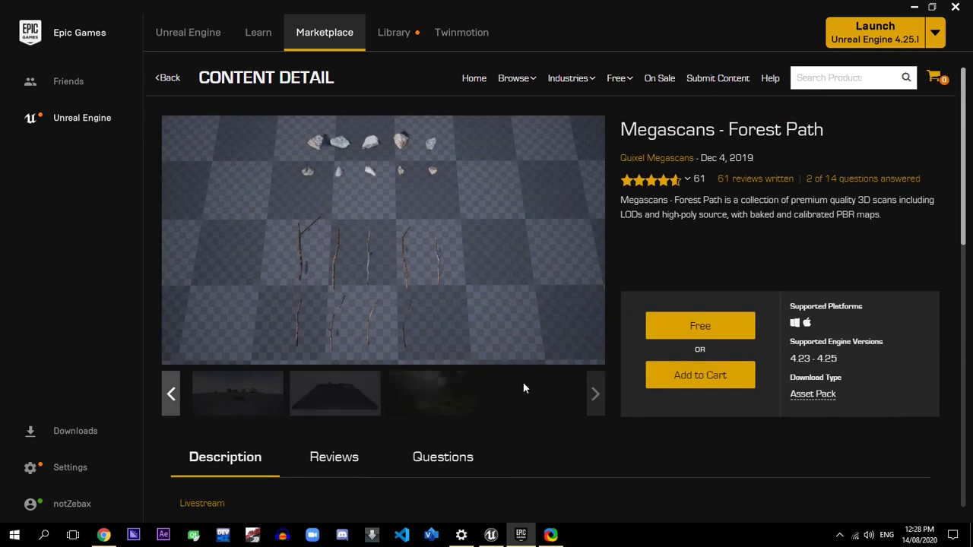
- Acquire the free Megascans - Forest Path pack for the account
click(701, 327)
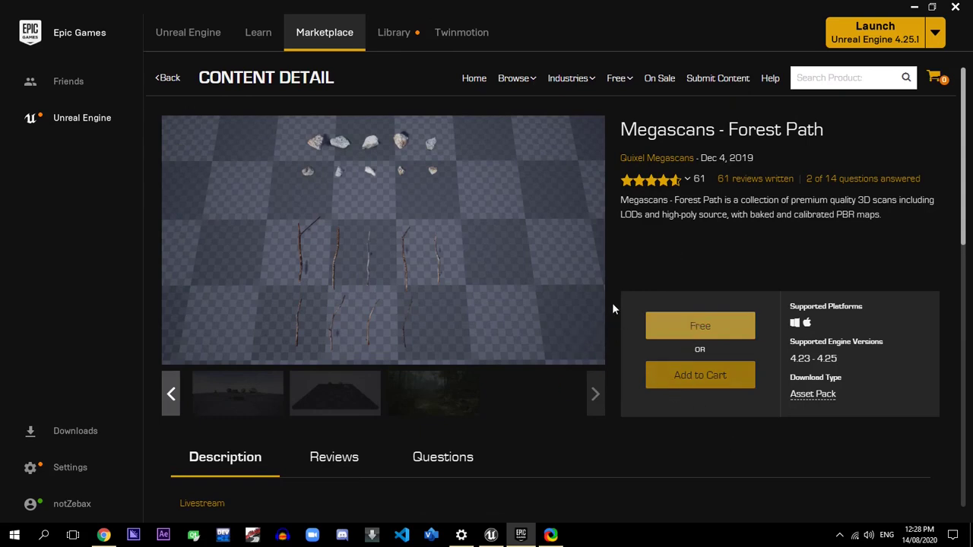
click(655, 318)
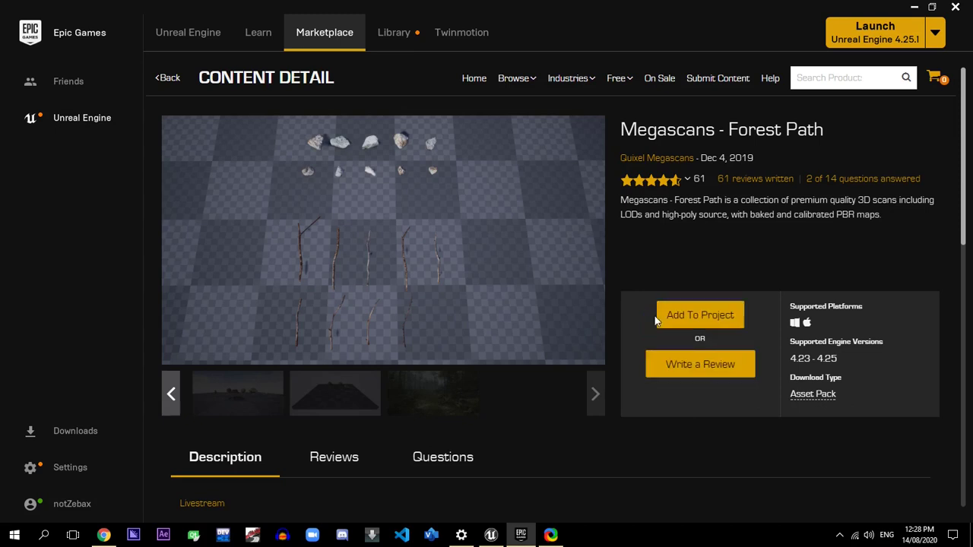
- Start adding the Forest Path pack to the CourseGame project and cancel its installation
click(700, 319)
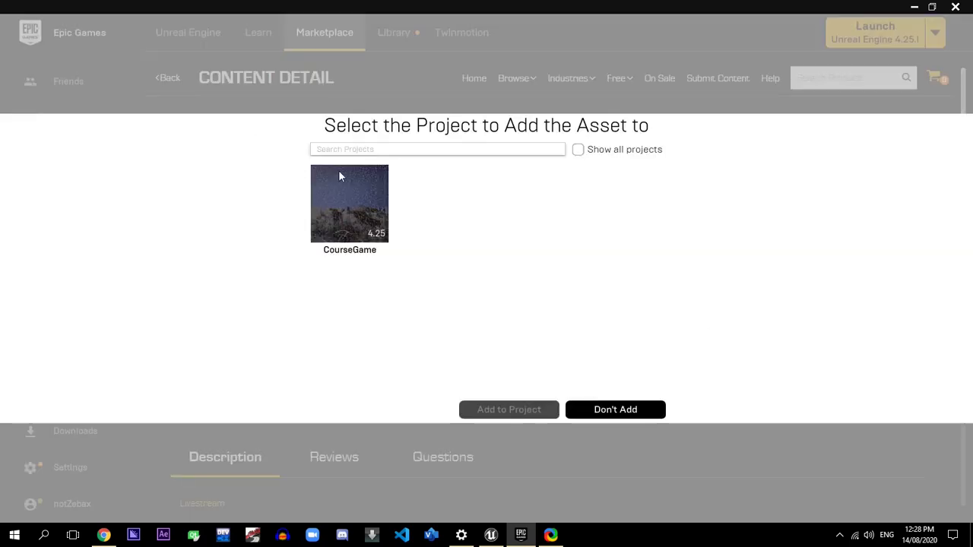
click(362, 205)
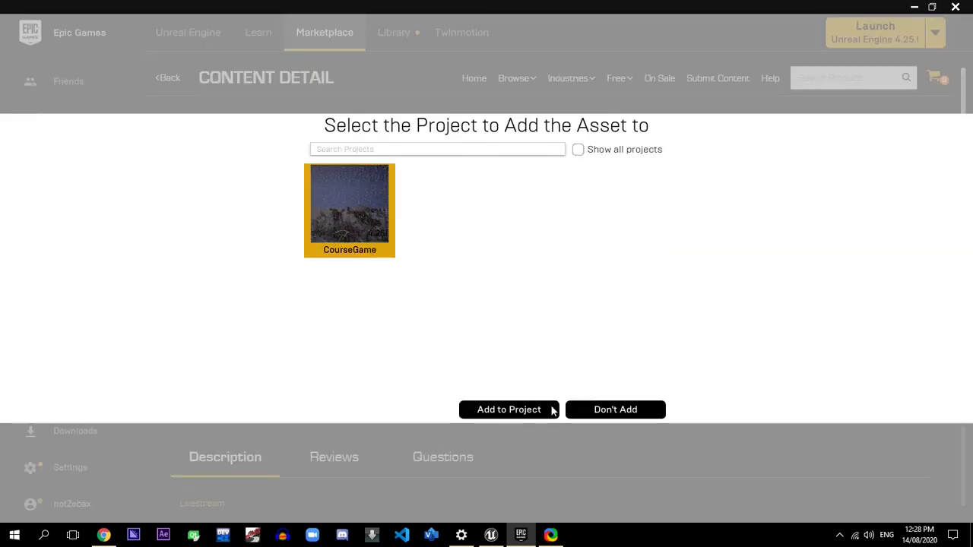
click(521, 412)
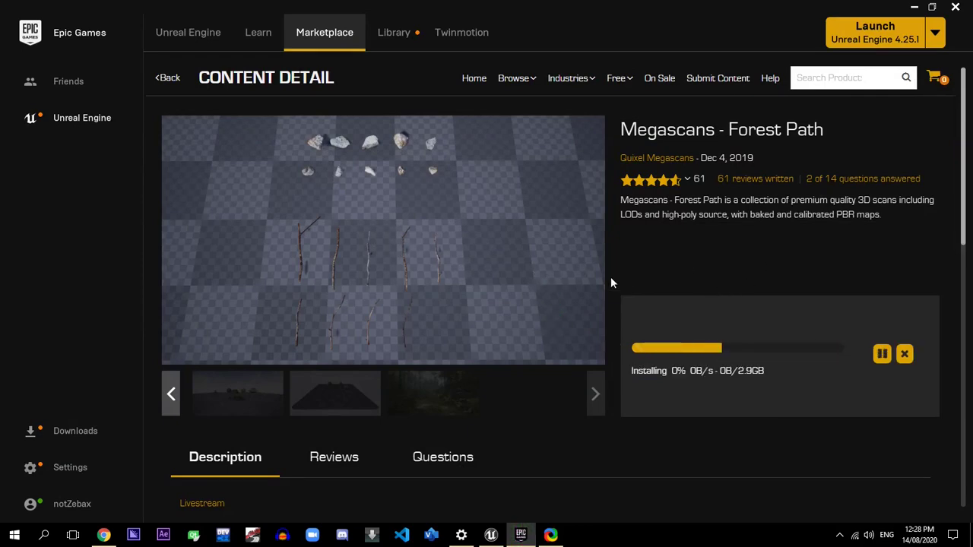
double_click(779, 370)
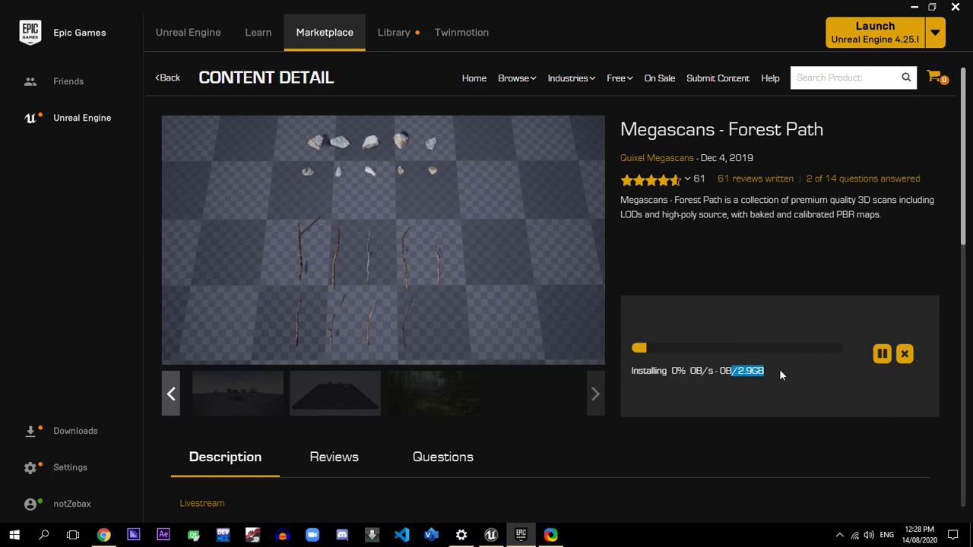
click(905, 354)
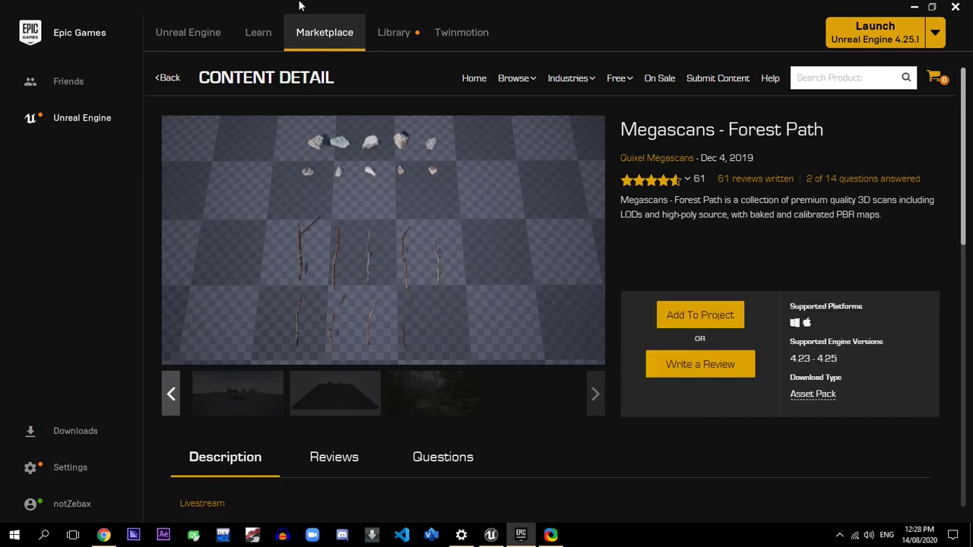
- Open the launcher's Library and look through the CourseGame project and the asset packs in the Vault
click(192, 36)
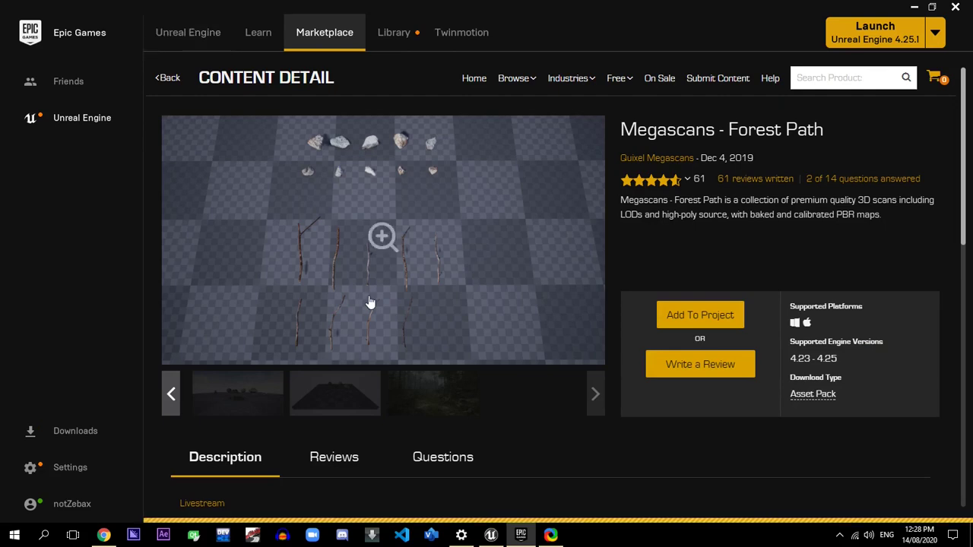
click(396, 38)
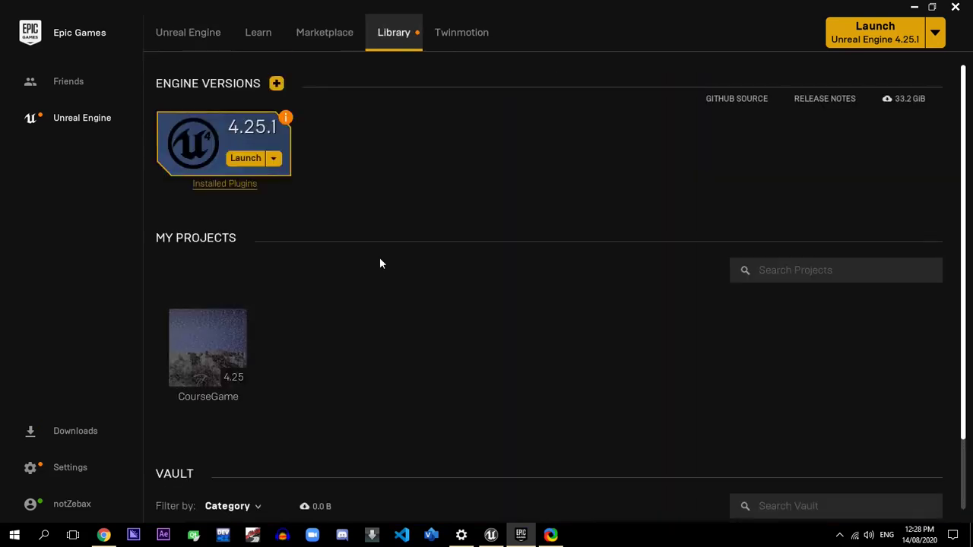
scroll(379, 257, down, 2)
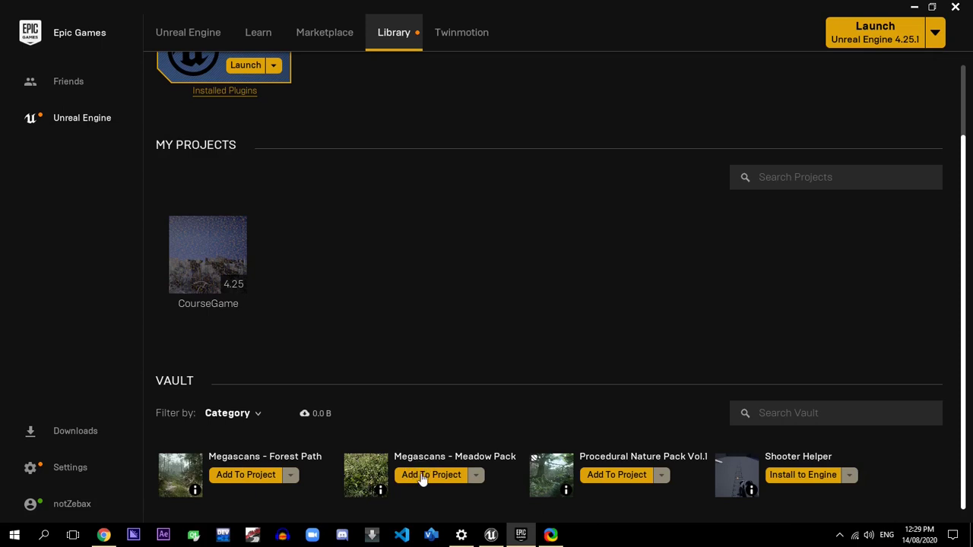
scroll(353, 210, up, 1)
mouse_move(177, 283)
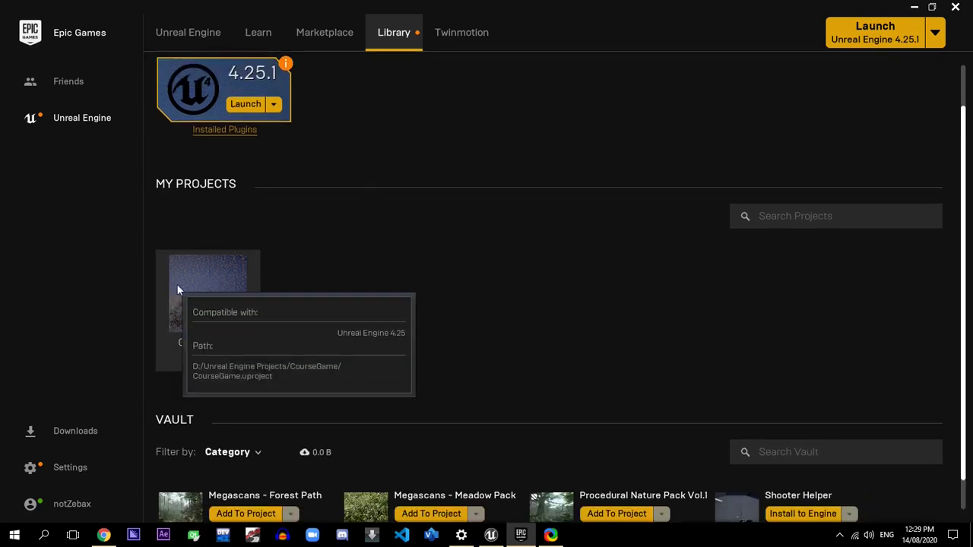
scroll(214, 292, down, 1)
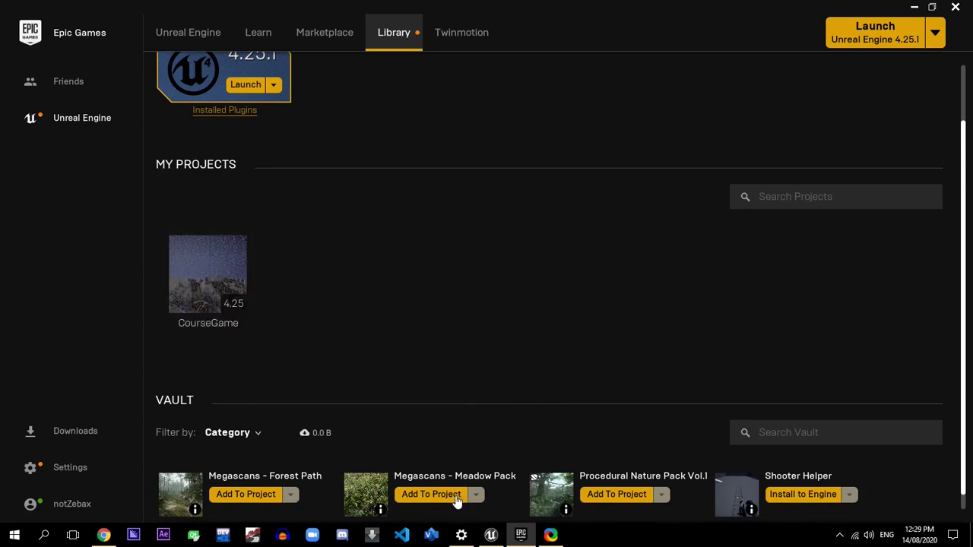
scroll(441, 415, down, 1)
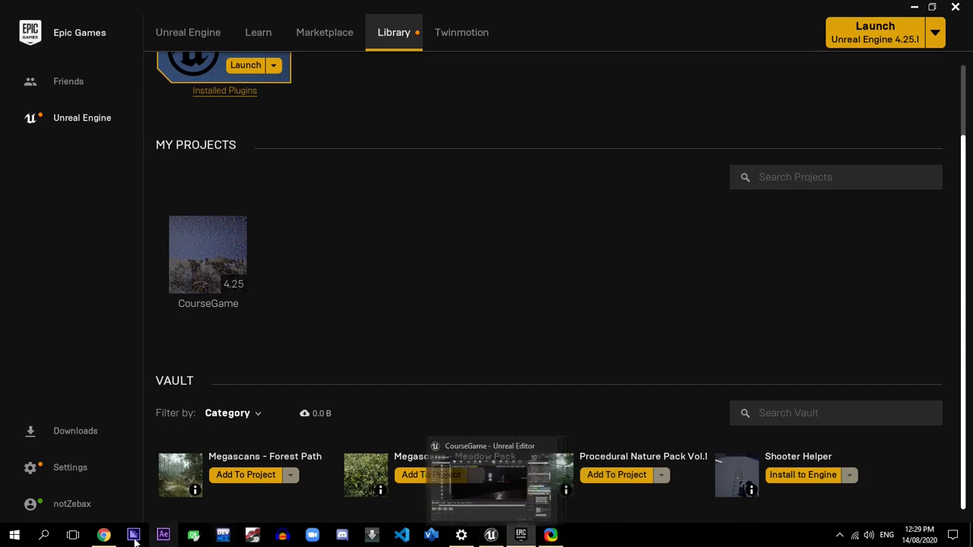
- Switch to the Quixel Megascans site in Chrome and remove the Meadows tag from the asset search
click(106, 535)
scroll(344, 351, down, 6)
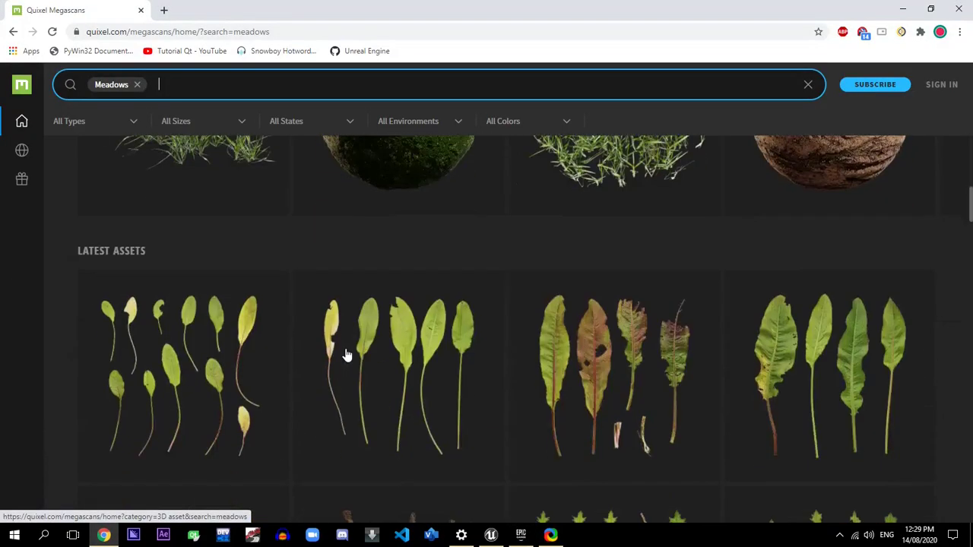
scroll(340, 357, up, 5)
scroll(671, 430, up, 2)
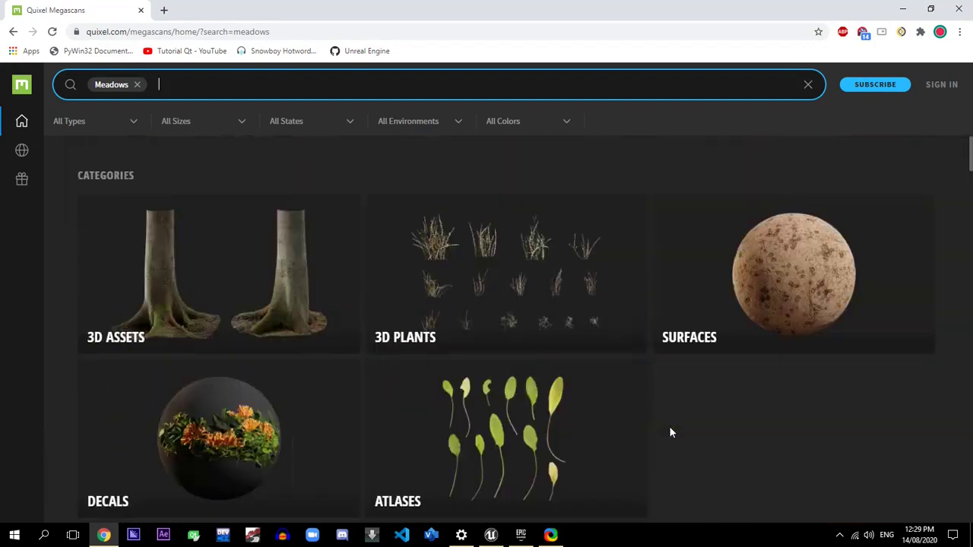
click(138, 85)
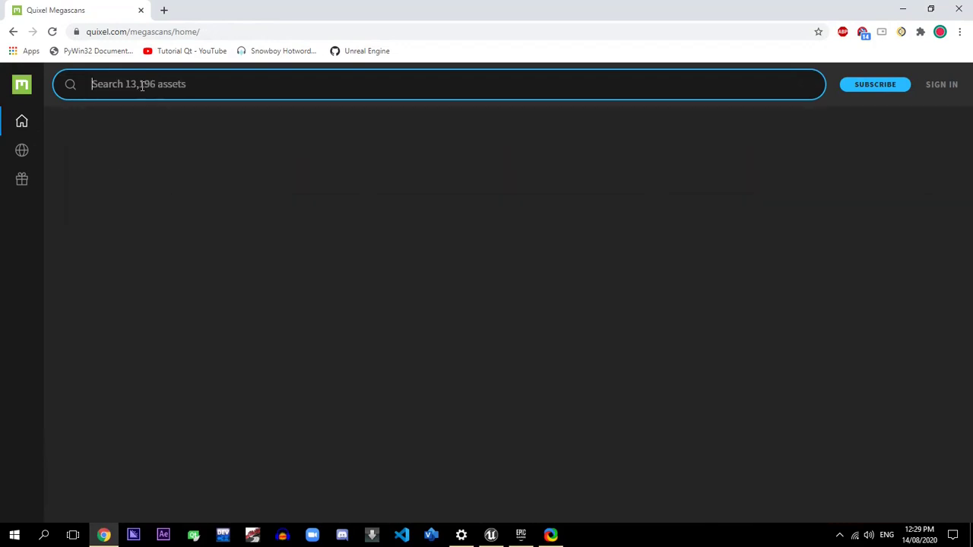
- Sign in to the Quixel Megascans site with the Epic Games account and open the profile options
click(943, 85)
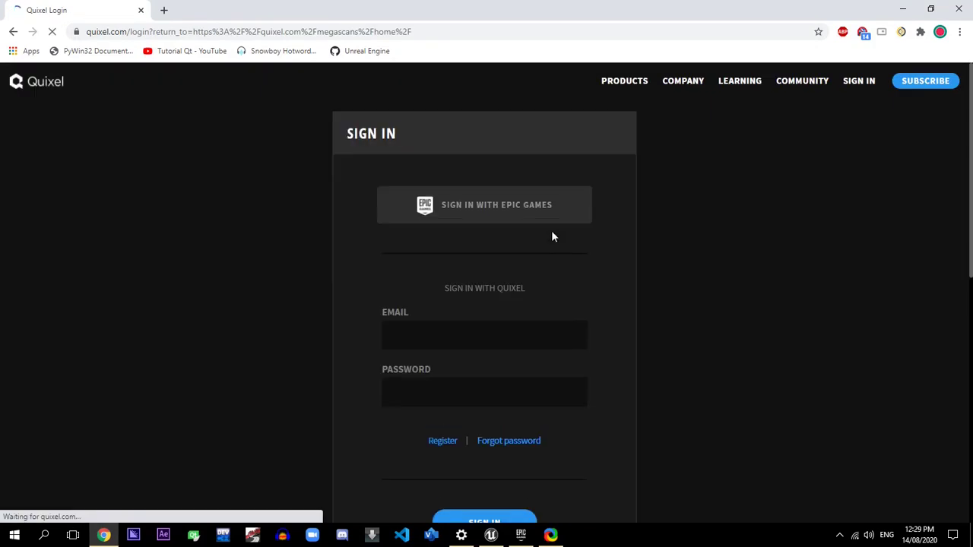
click(464, 210)
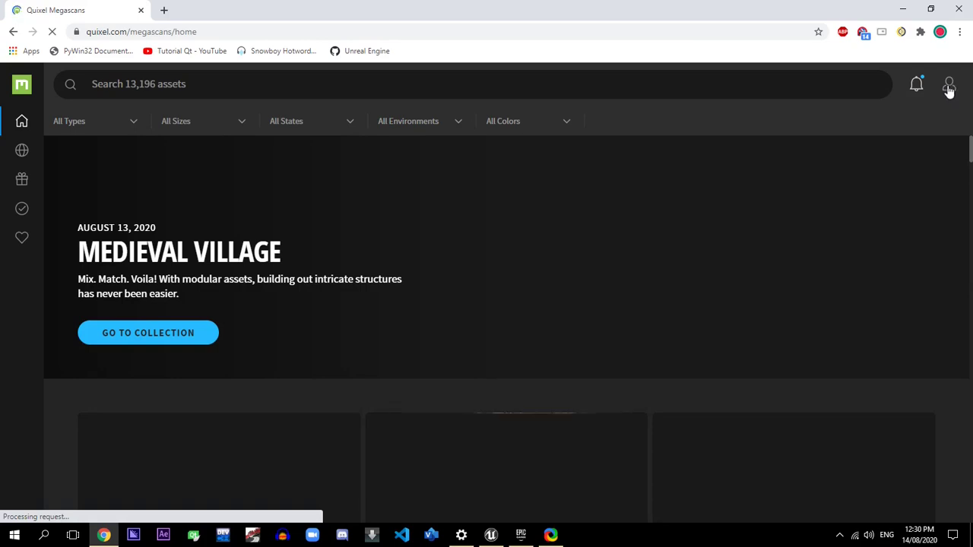
click(948, 90)
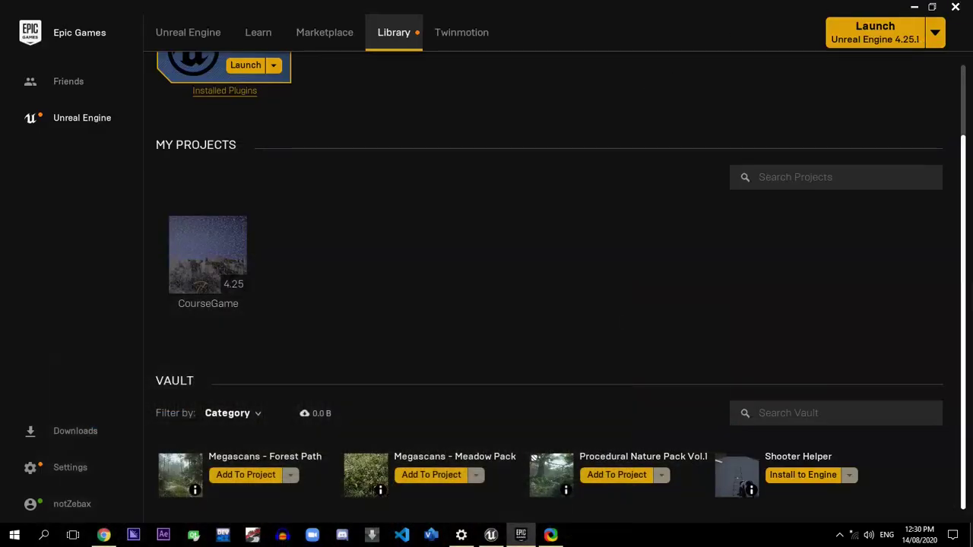
- Launch Quixel Bridge from the desktop and sign in with the Epic Games account
click(971, 540)
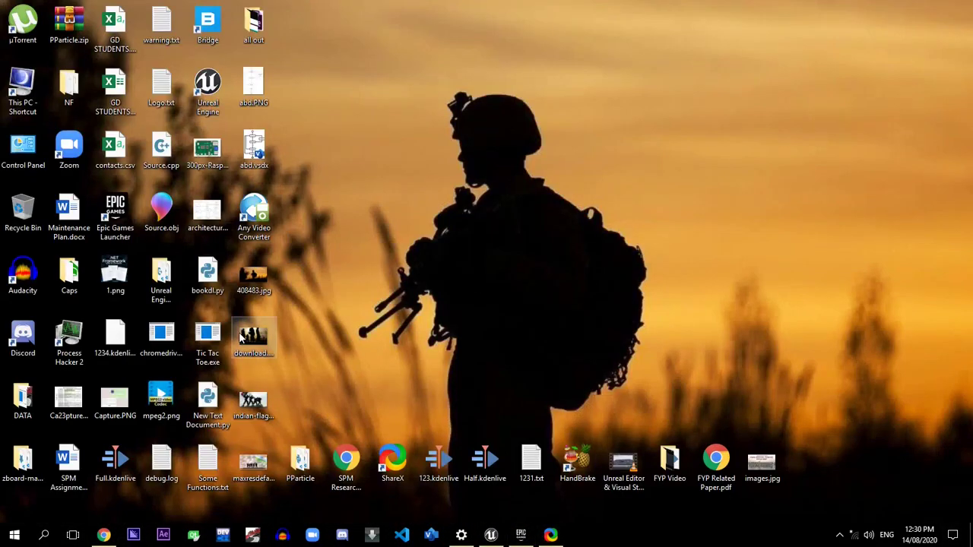
double_click(209, 23)
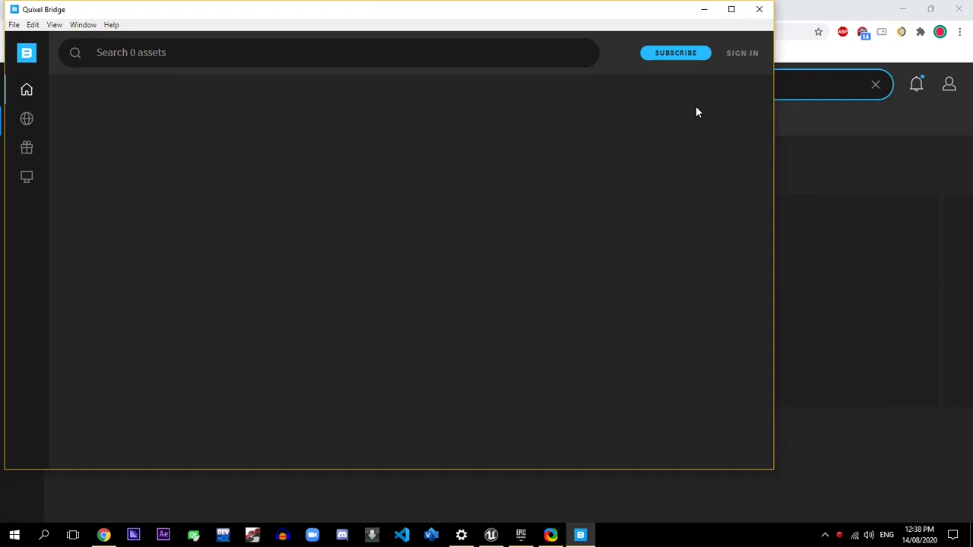
click(743, 54)
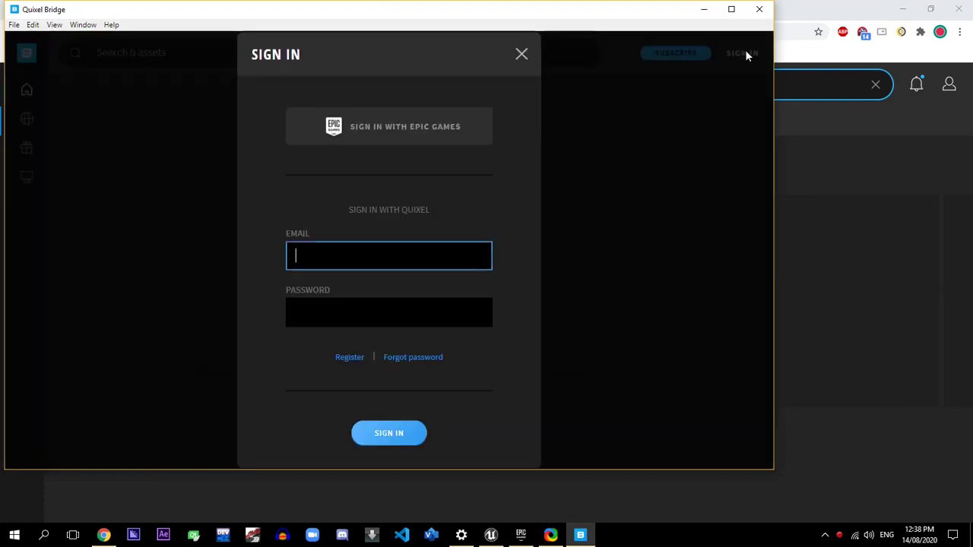
click(376, 123)
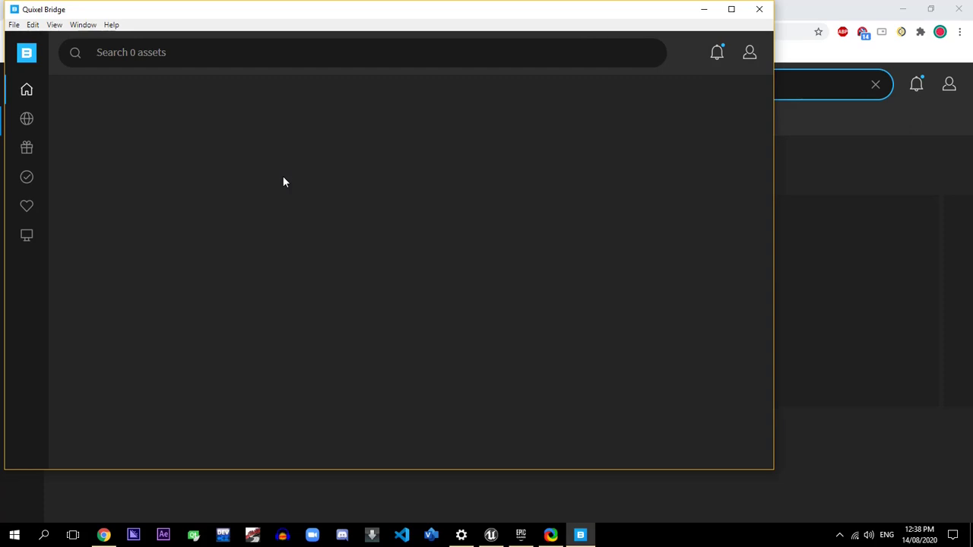
- Open Bridge's local assets and examine the downloaded ones, from the Crownbeard plants down to the Old Wooden Bucket
click(27, 237)
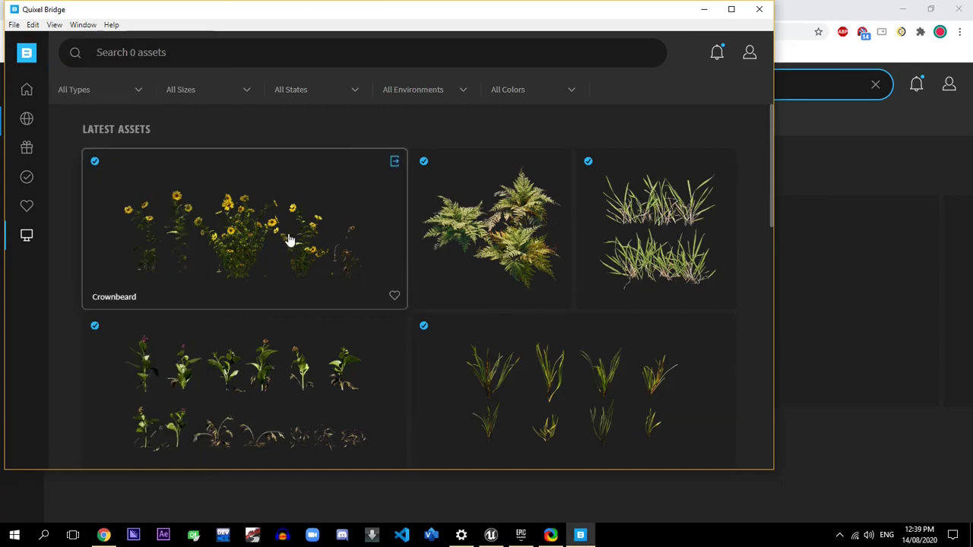
scroll(289, 241, down, 5)
scroll(287, 244, down, 3)
scroll(289, 245, up, 1)
scroll(289, 246, down, 1)
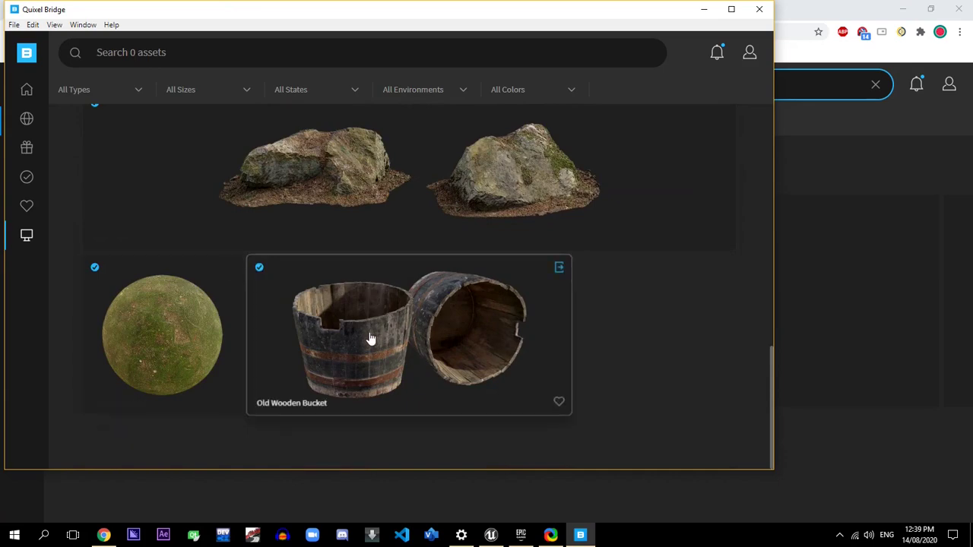
scroll(413, 395, up, 3)
scroll(469, 441, down, 3)
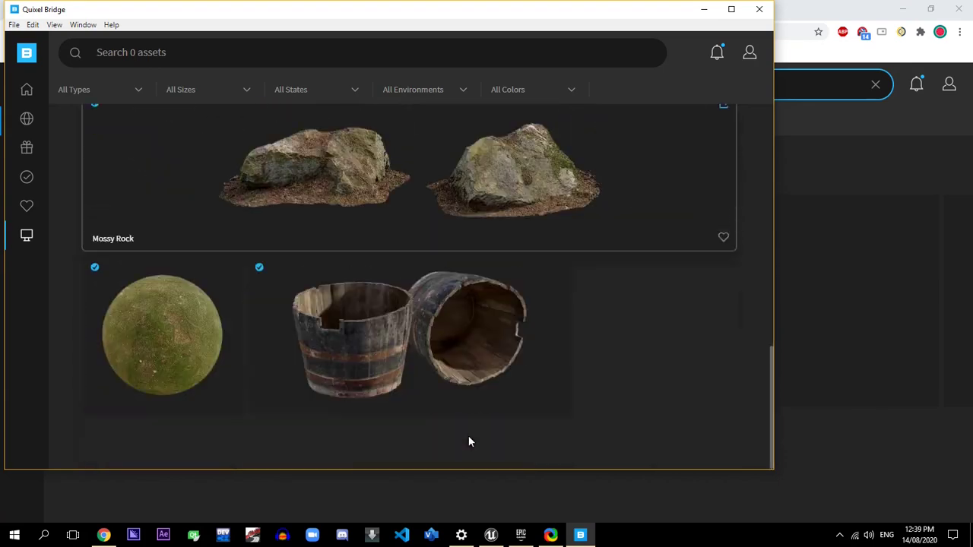
scroll(449, 323, up, 8)
scroll(449, 323, down, 6)
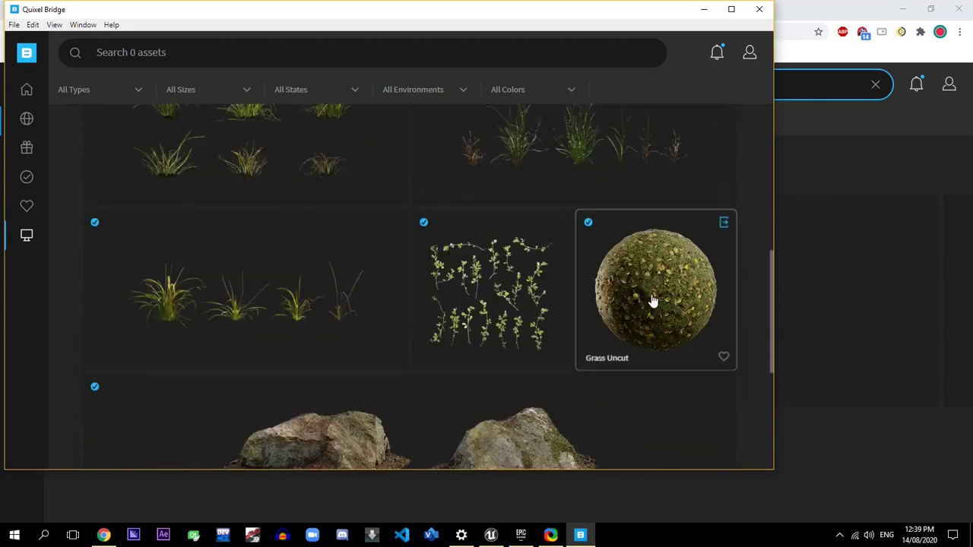
scroll(651, 299, up, 2)
scroll(284, 322, up, 4)
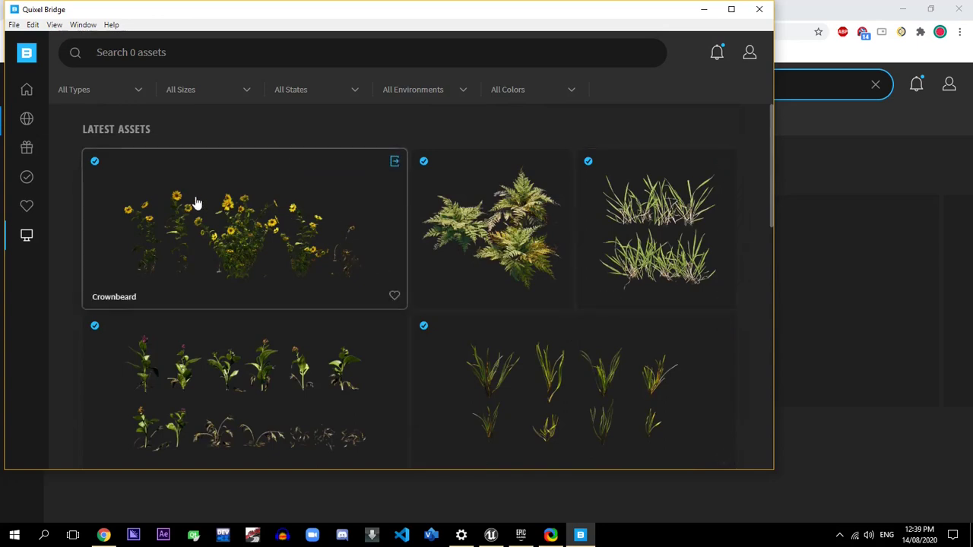
scroll(479, 429, down, 8)
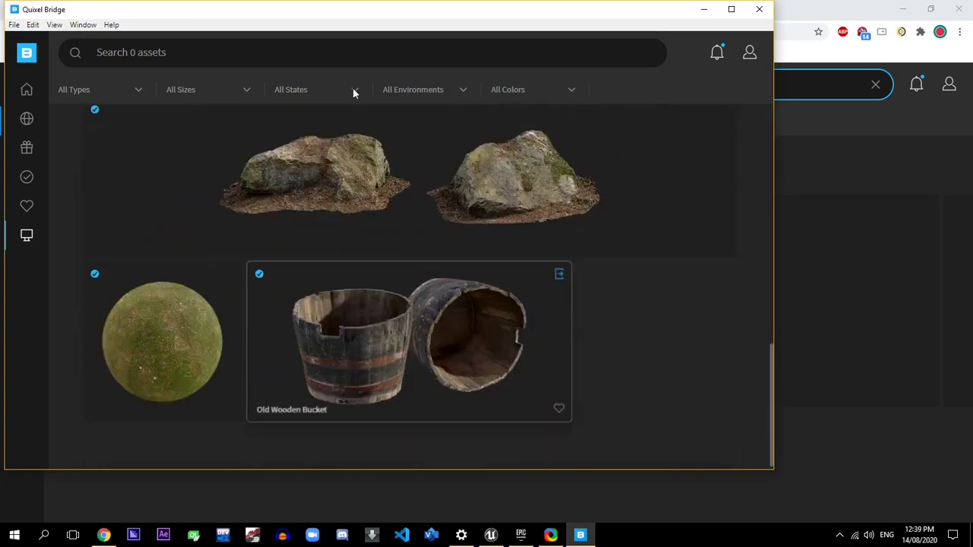
- Open the Old Wooden Bucket asset, inspect its model in the 3D preview and look over its asset information
click(421, 335)
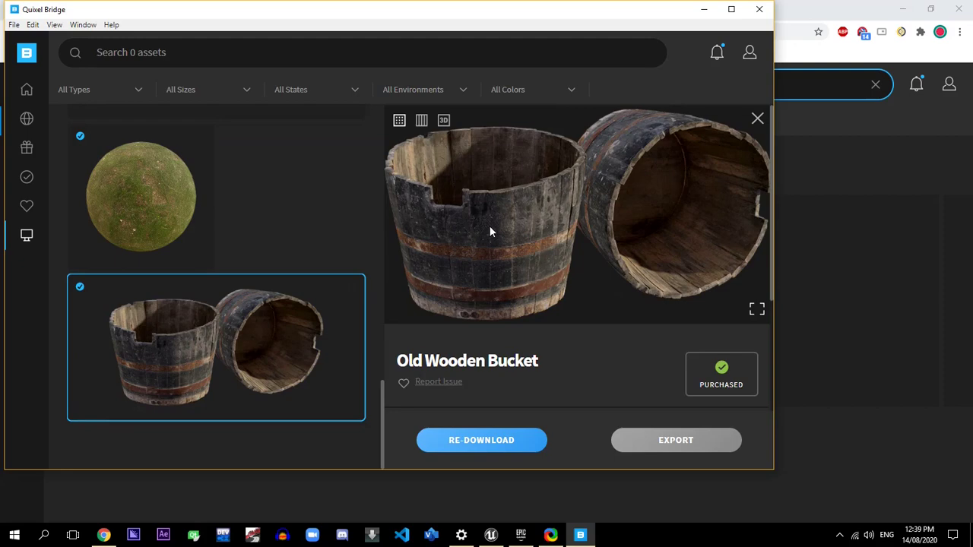
click(443, 121)
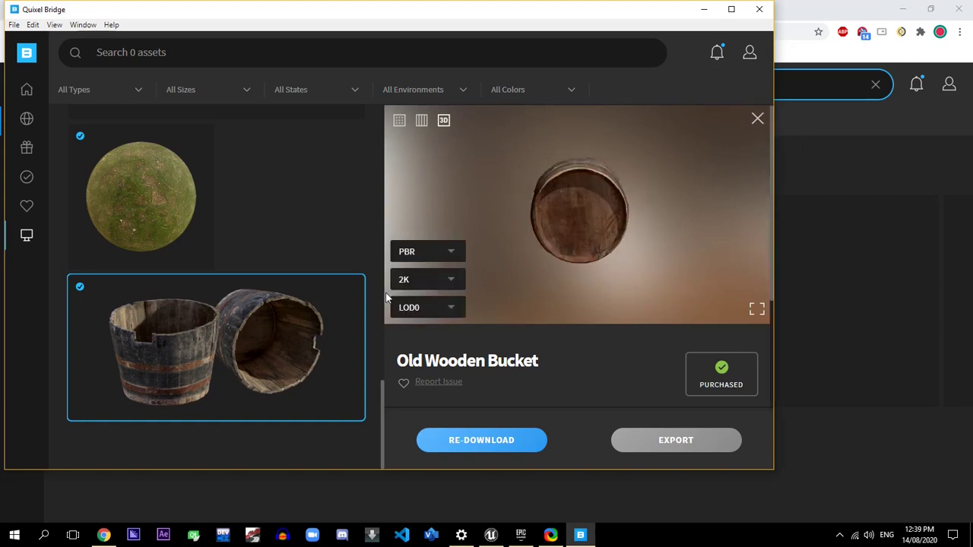
drag(707, 281, 565, 226)
scroll(544, 387, down, 3)
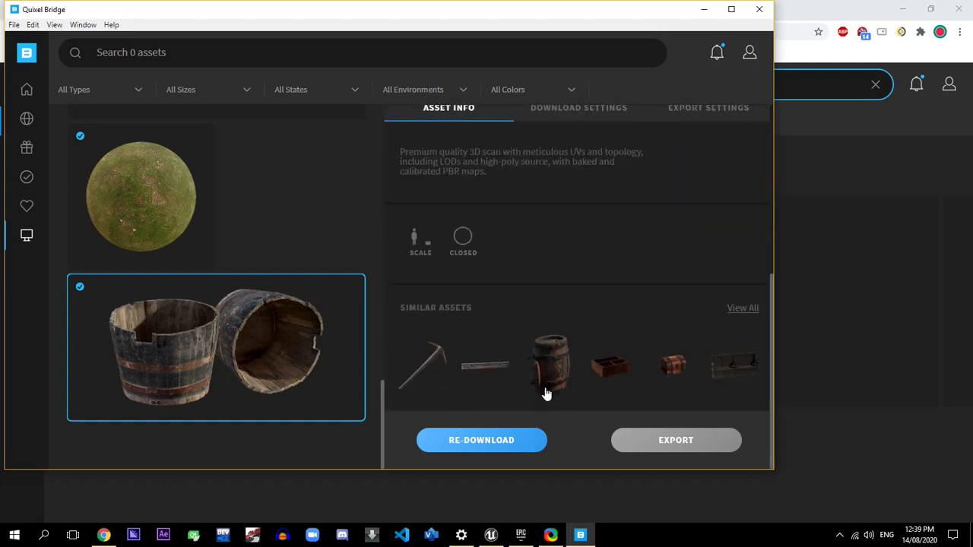
- Export the Old Wooden Bucket to Unreal Engine straight from its asset card
scroll(545, 386, up, 5)
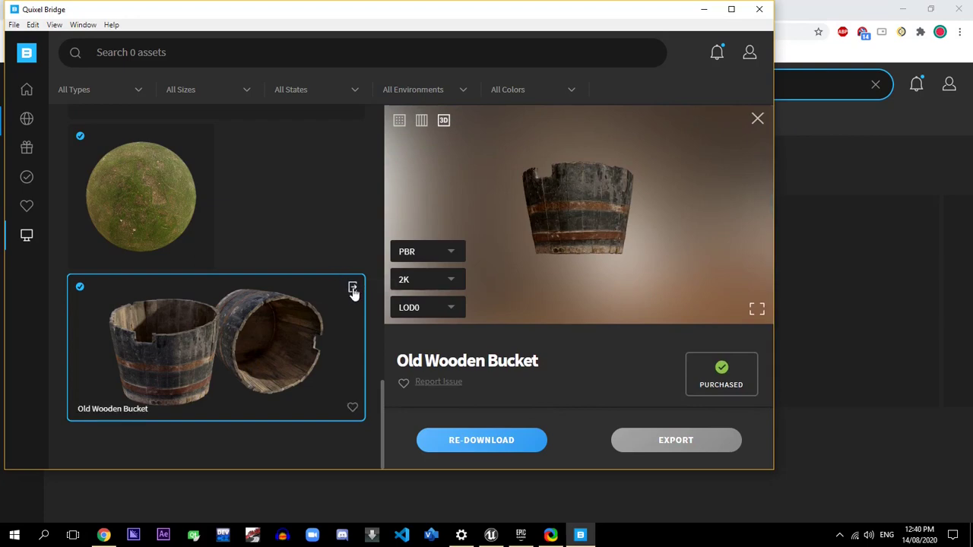
click(354, 293)
click(353, 290)
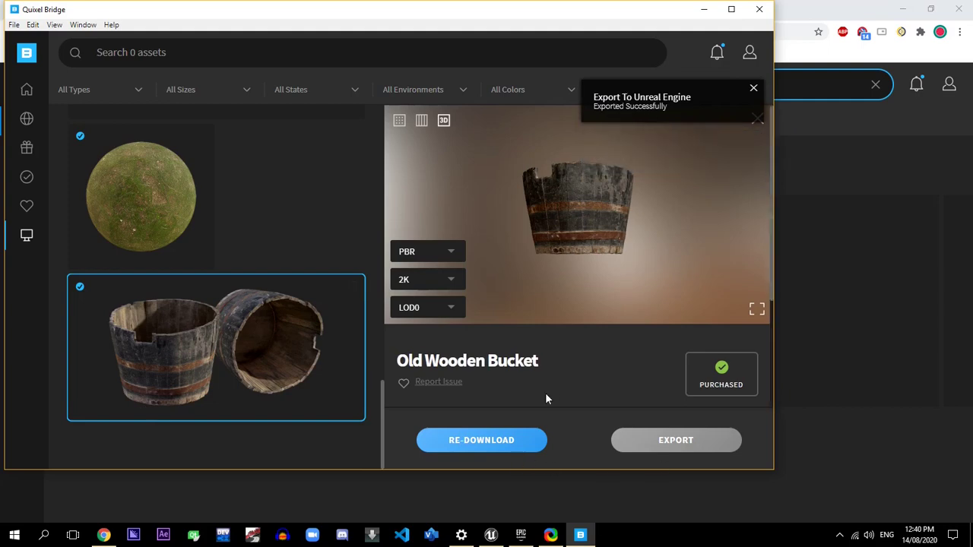
scroll(548, 394, down, 4)
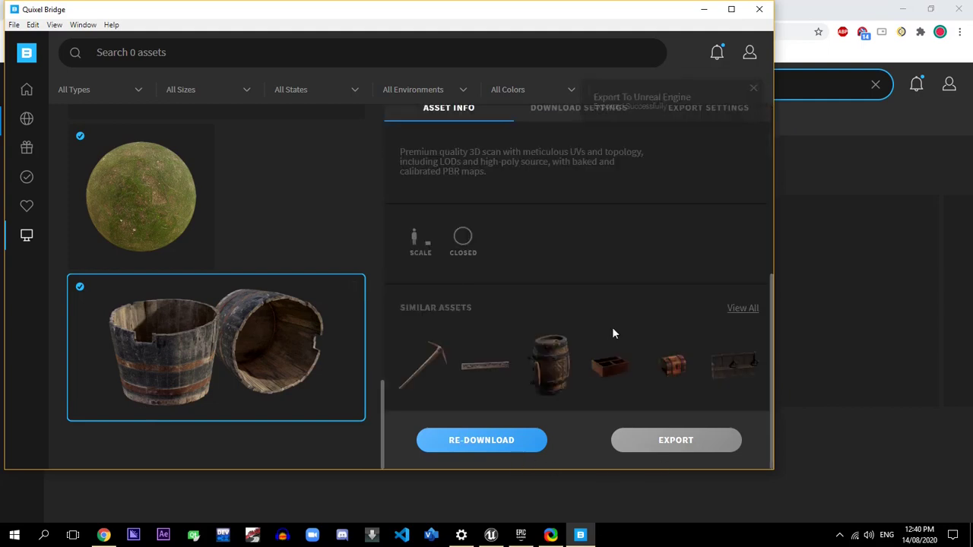
scroll(612, 327, up, 4)
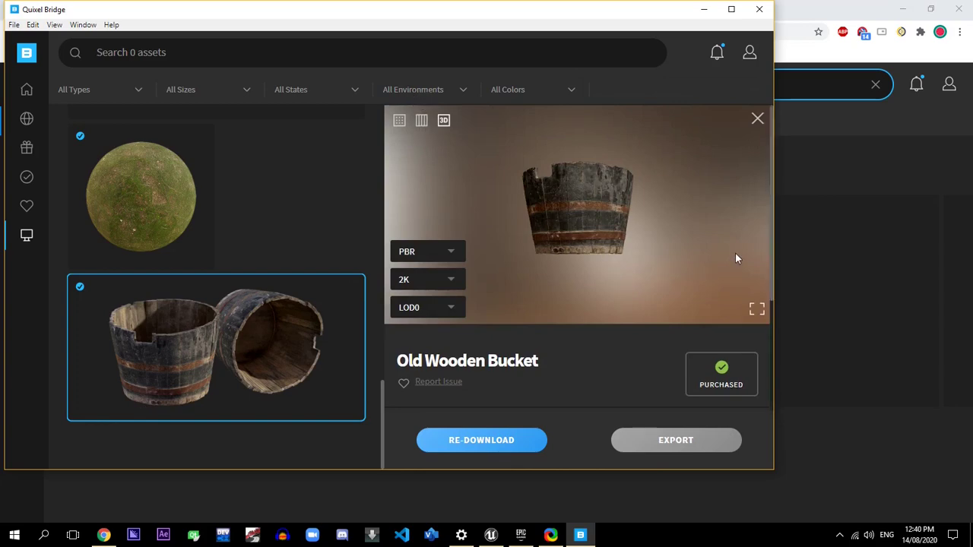
- View the Old Wooden Bucket's texture maps and still-image preview, and look over its asset information
click(422, 123)
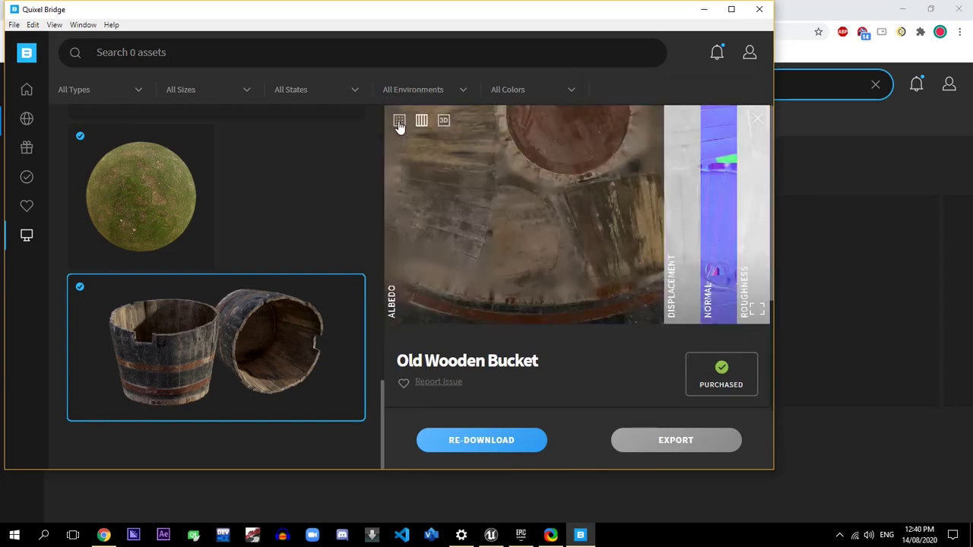
click(400, 123)
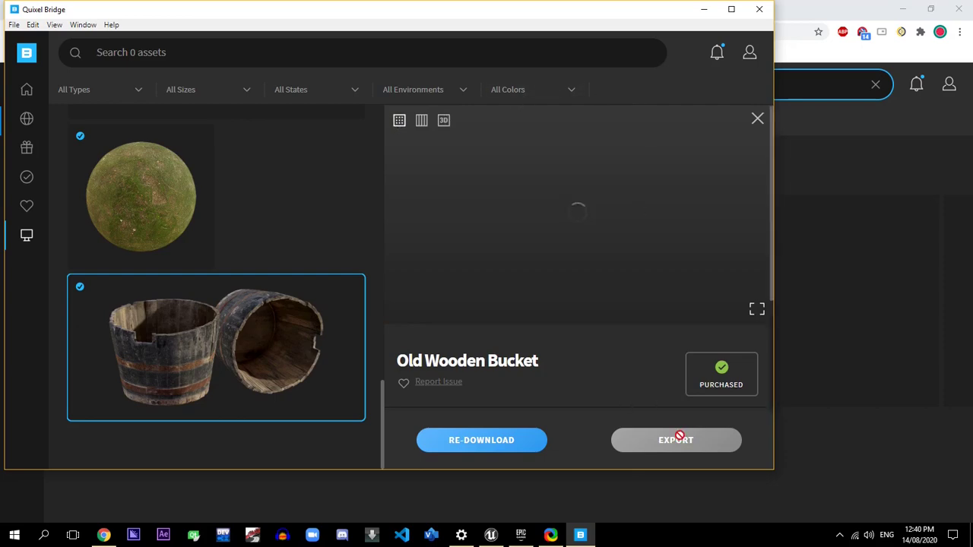
scroll(518, 347, down, 4)
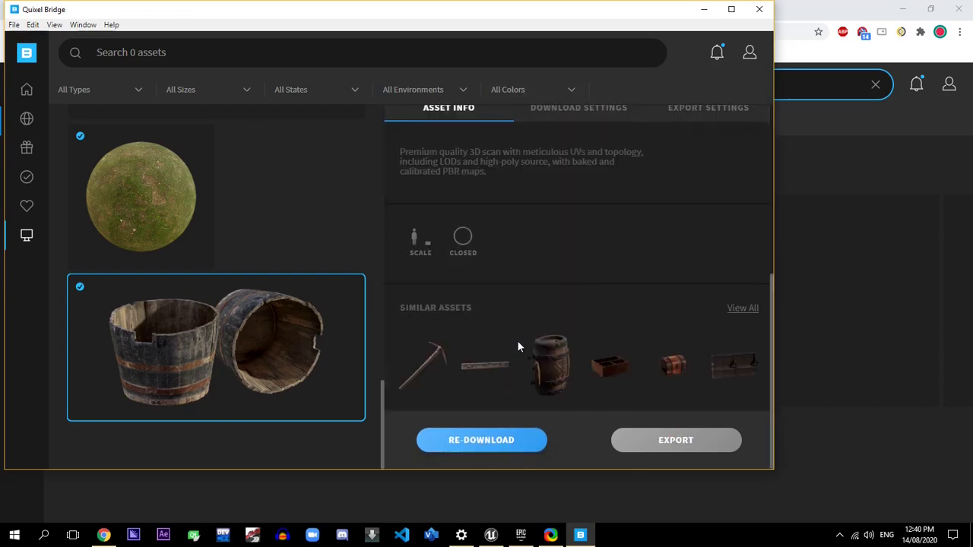
scroll(521, 346, up, 3)
scroll(533, 335, down, 3)
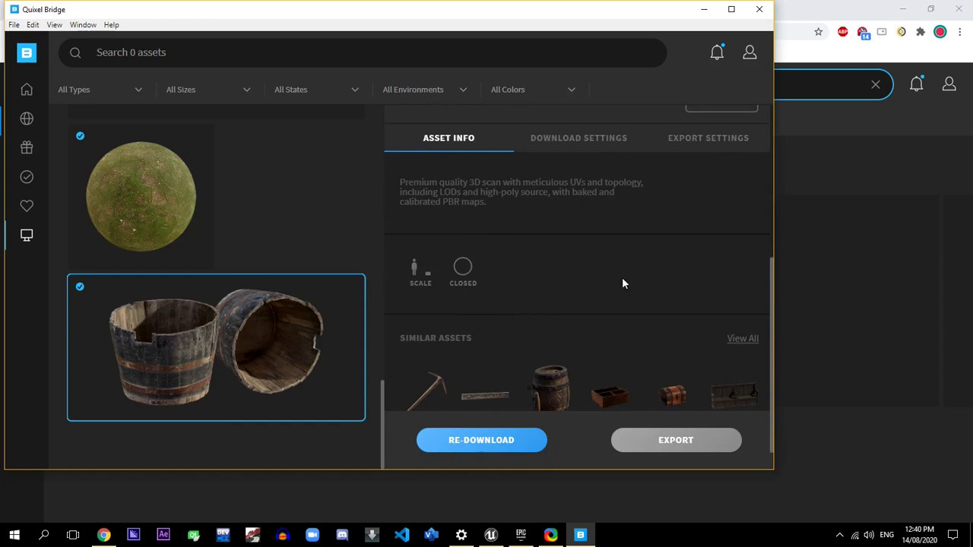
- Review the Old Wooden Bucket's download settings, including the available texture resolutions
click(601, 142)
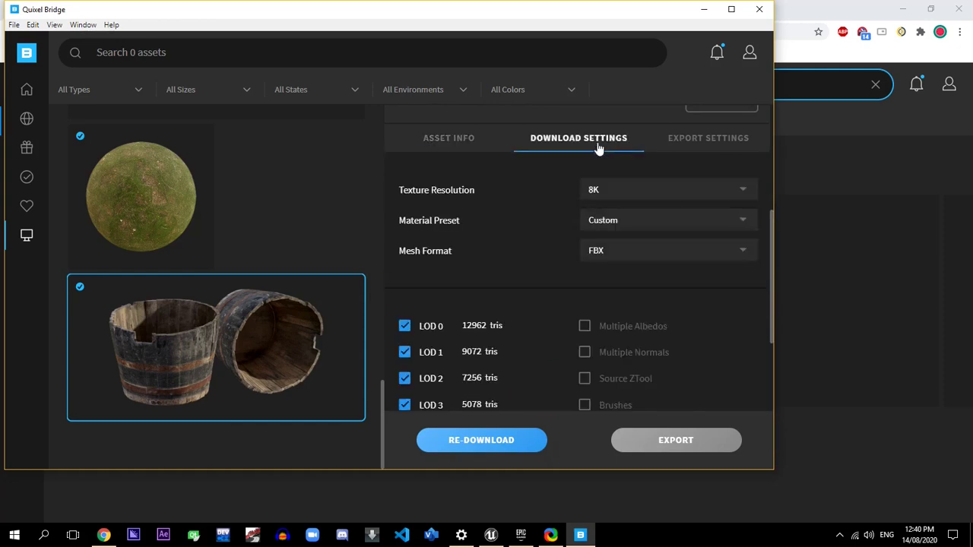
click(614, 190)
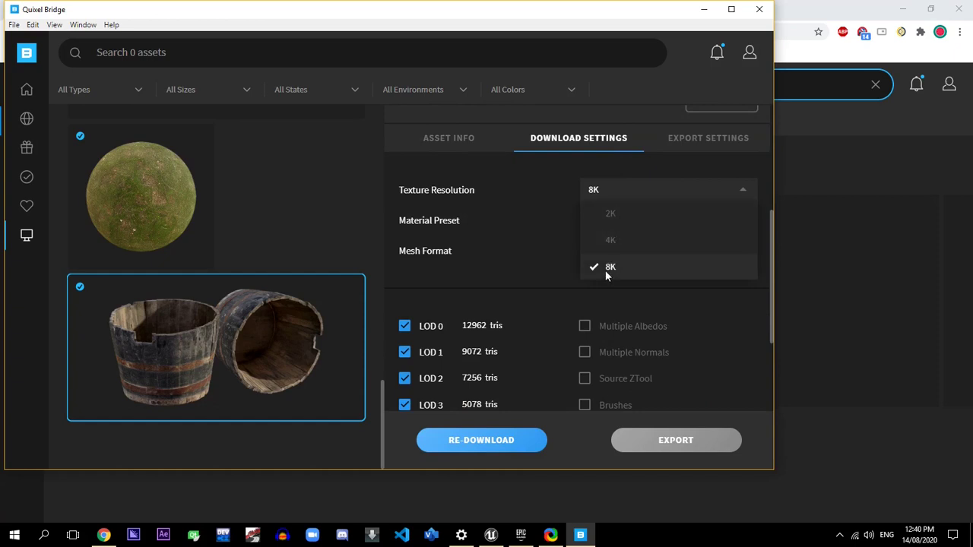
click(544, 276)
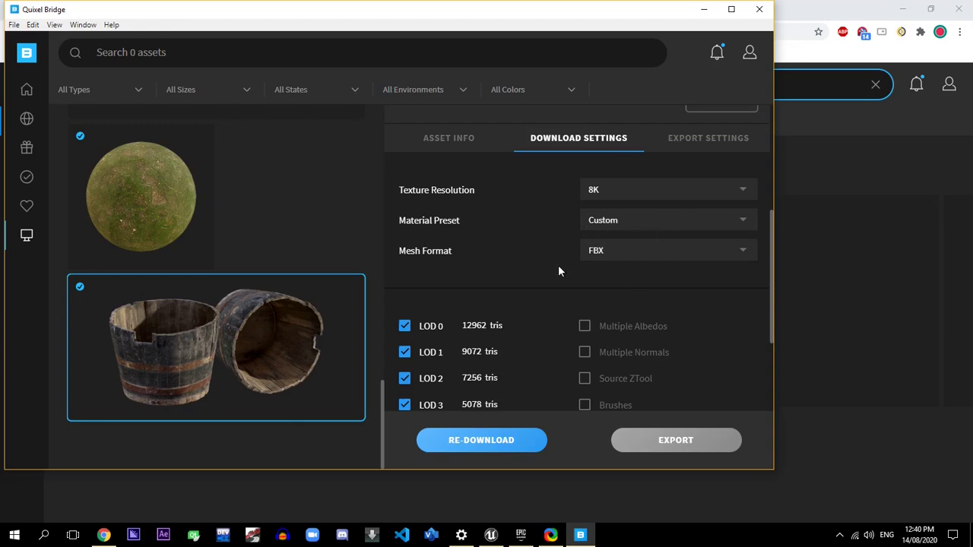
scroll(586, 266, down, 5)
scroll(589, 262, up, 10)
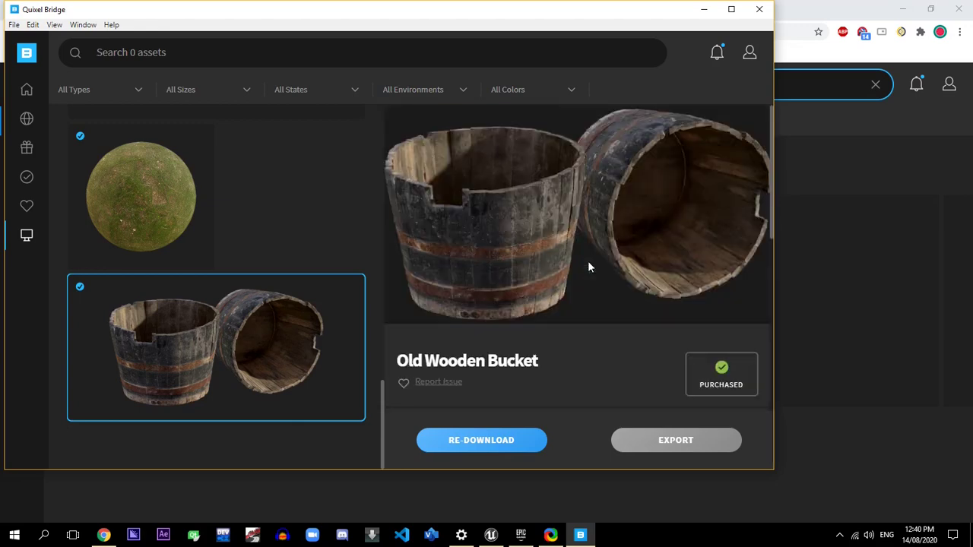
scroll(682, 263, down, 3)
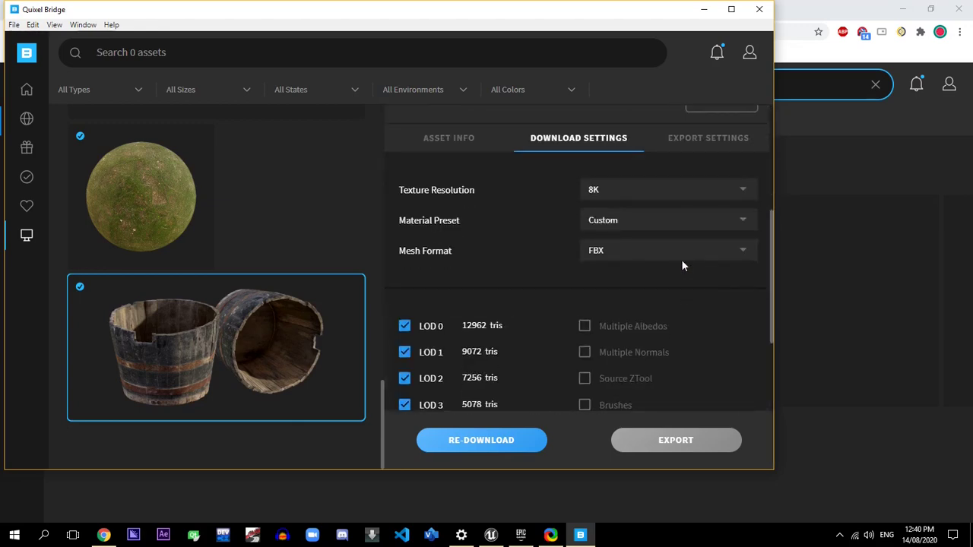
- In the bucket's export settings, keep Unreal Engine as the export target and set the engine version to 4.25
click(705, 144)
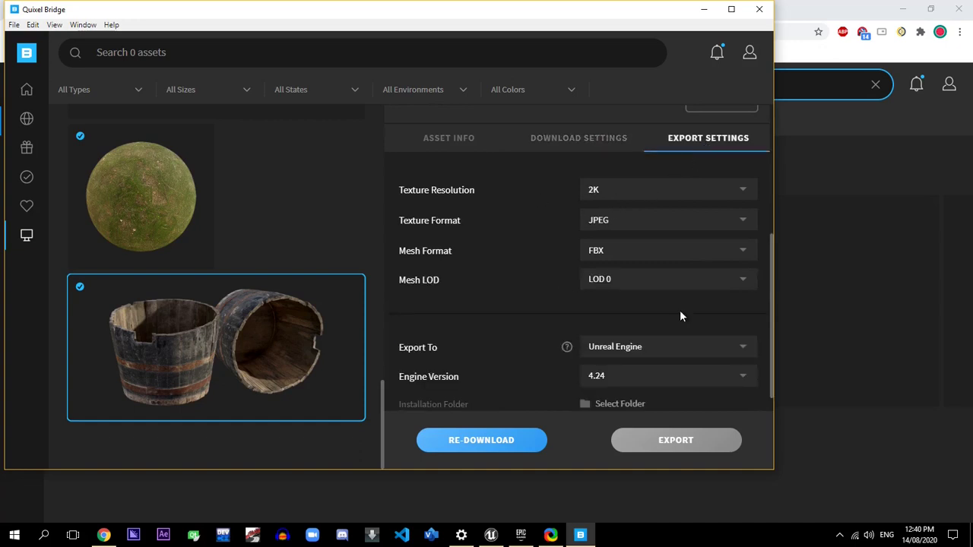
click(680, 354)
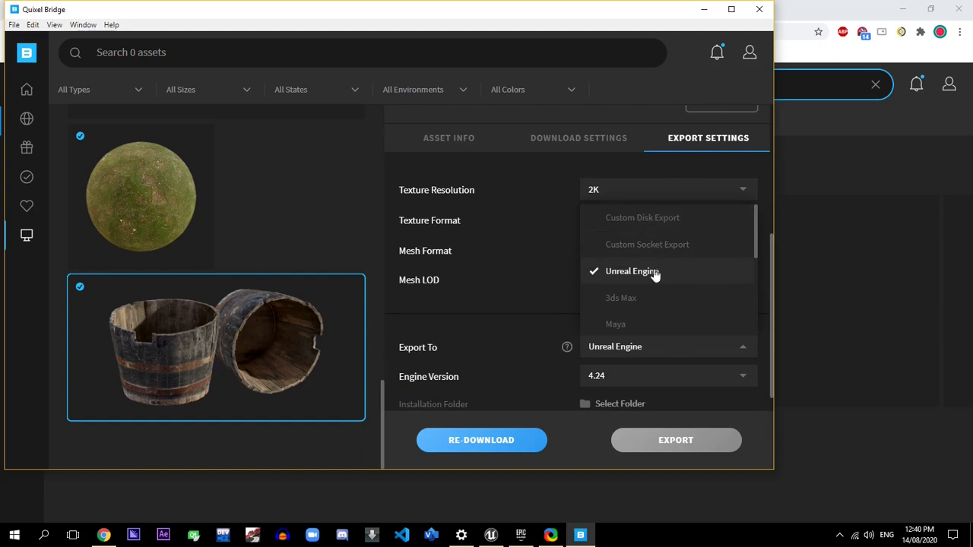
click(532, 340)
scroll(652, 359, down, 3)
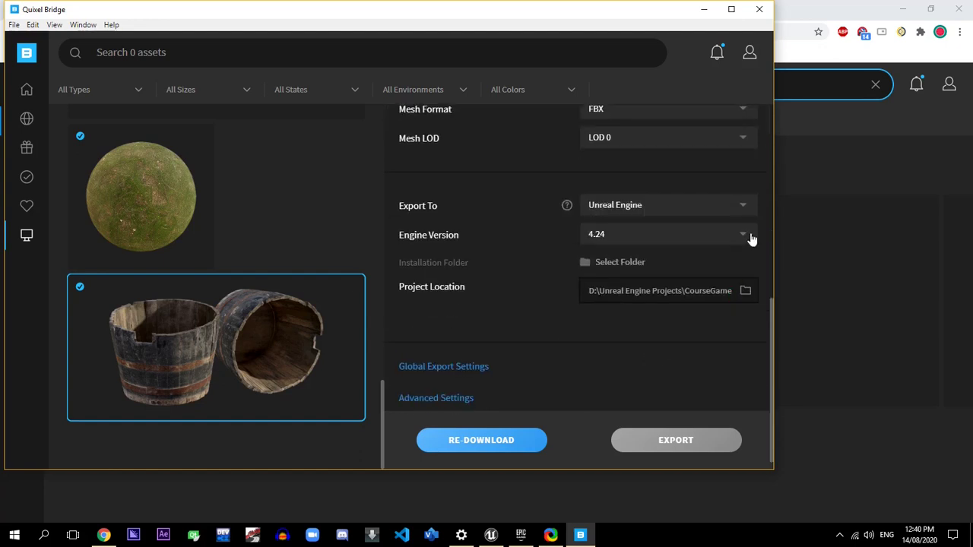
click(742, 236)
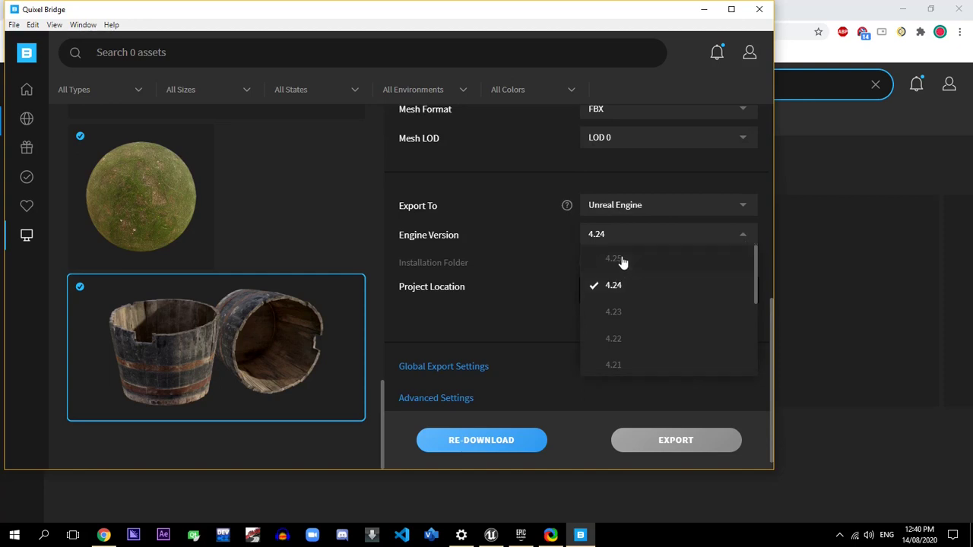
click(617, 260)
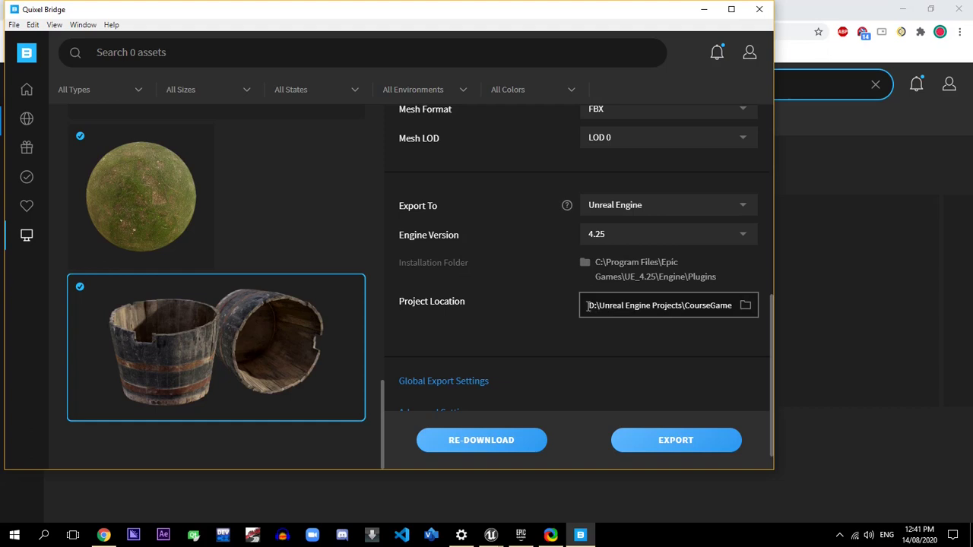
- Check that the export's project location is D:\Unreal Engine Projects\CourseGame, leaving the path as it is
drag(659, 306, 764, 309)
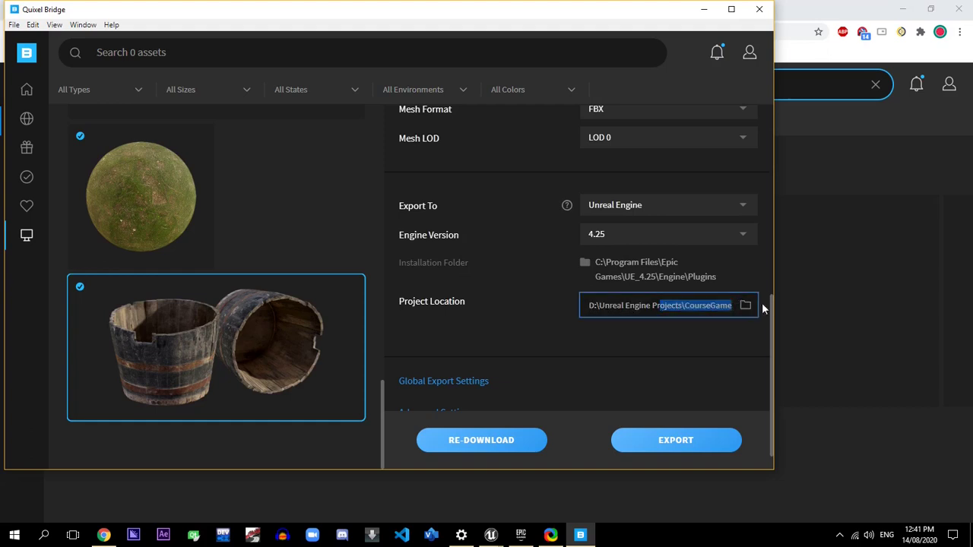
click(628, 307)
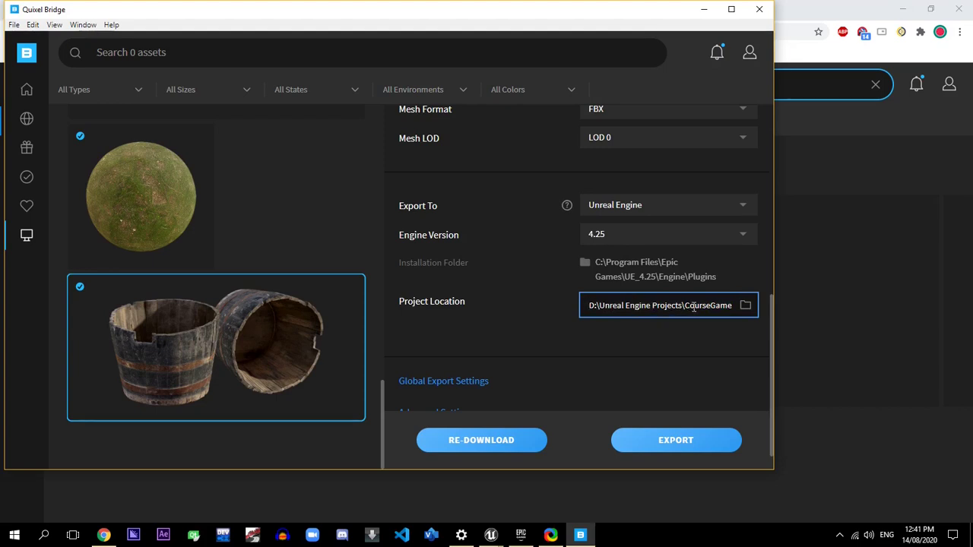
drag(686, 305, 736, 305)
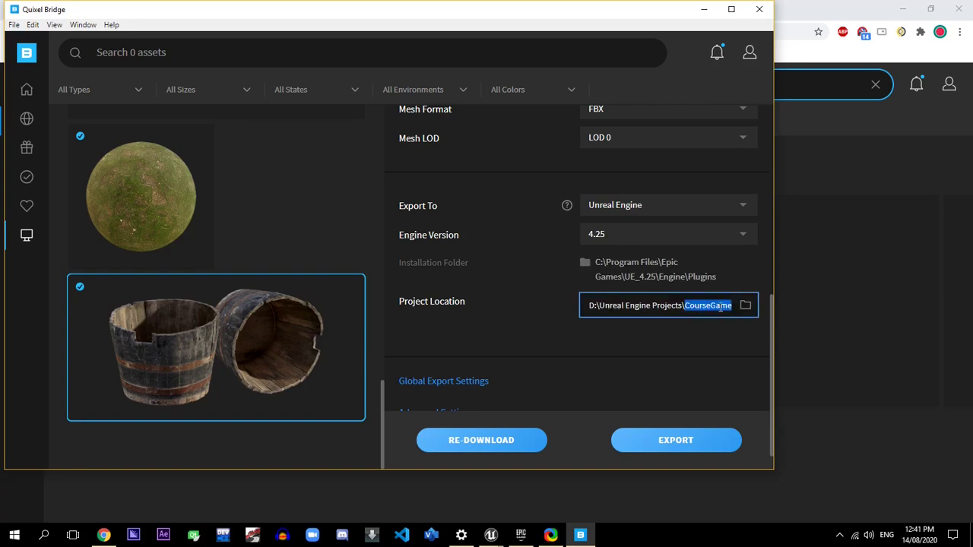
scroll(577, 329, down, 1)
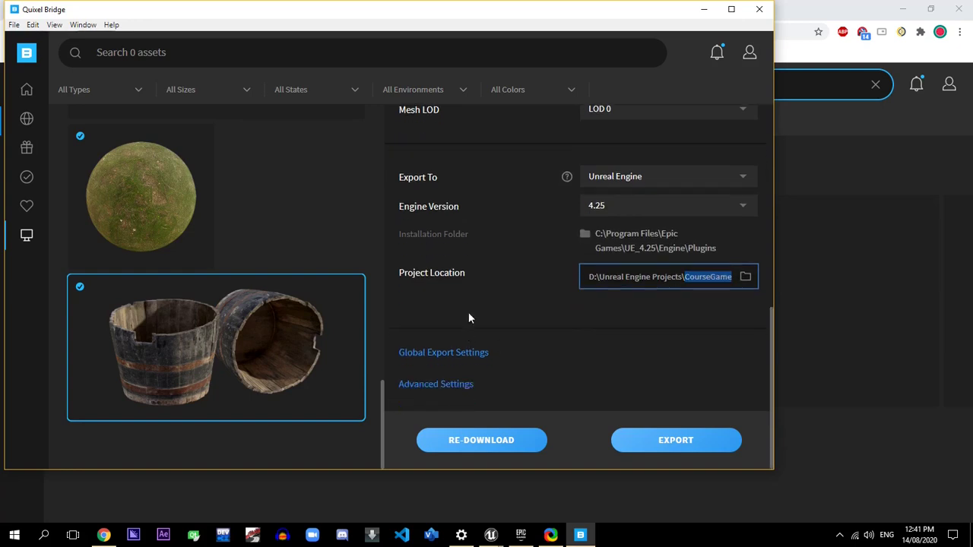
- Export the Old Wooden Bucket with the Unreal Engine 4.25 settings and dismiss the export notification
click(647, 442)
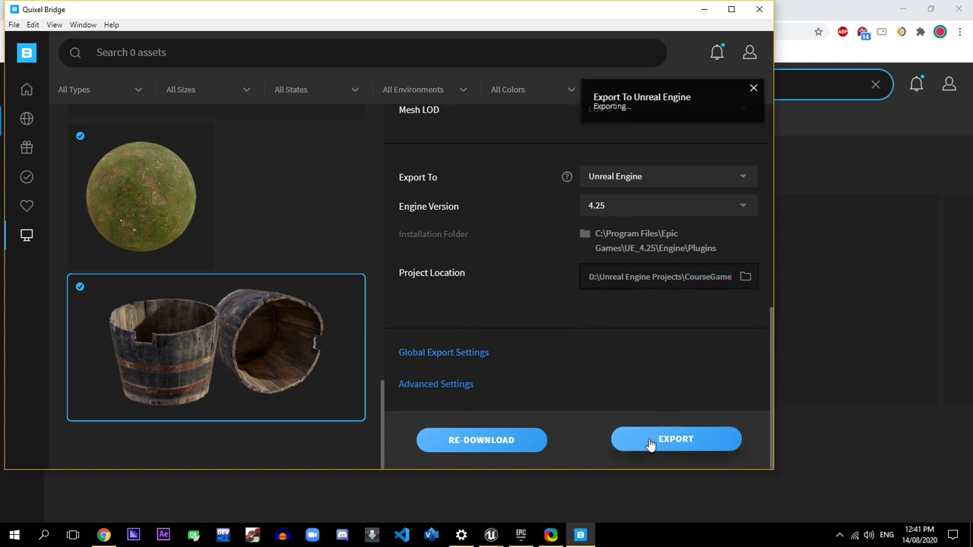
drag(658, 109, 565, 114)
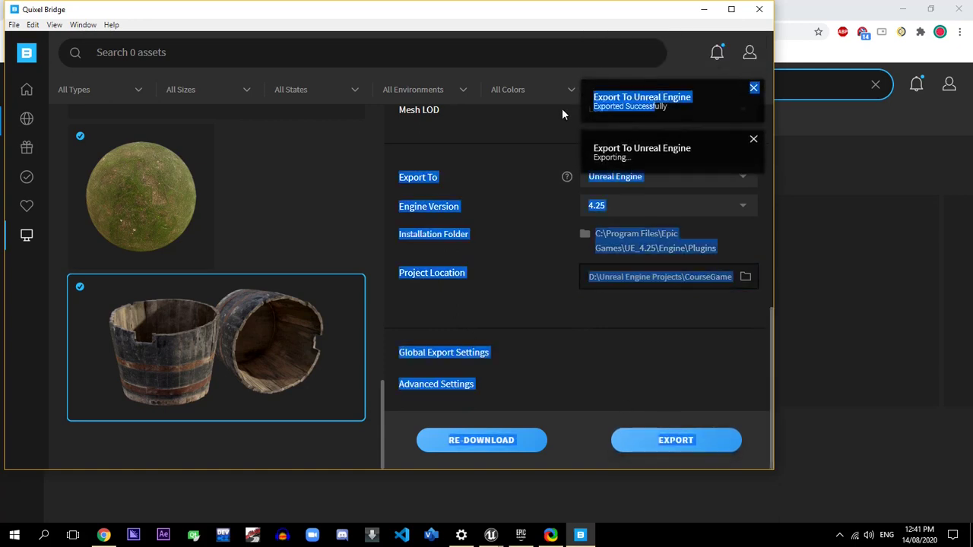
click(686, 113)
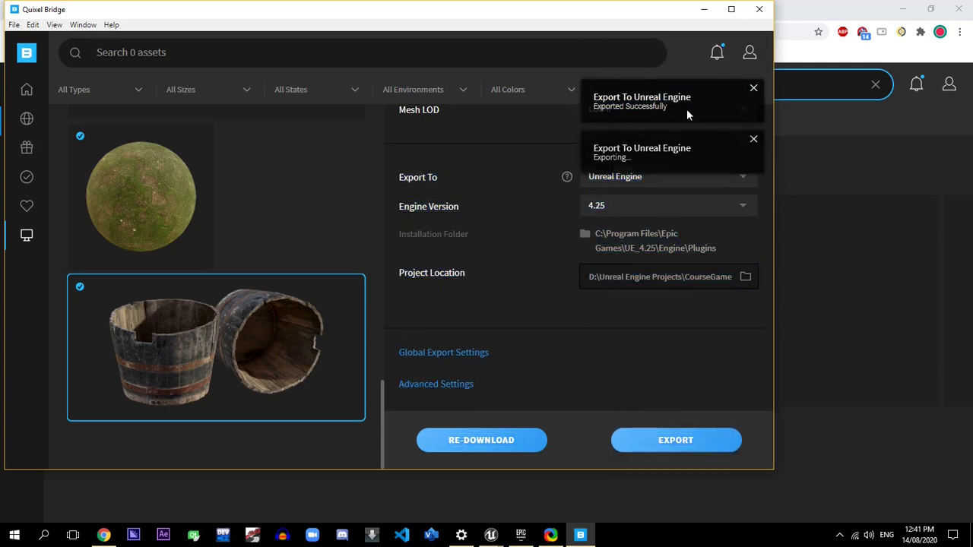
click(754, 88)
scroll(487, 148, up, 3)
scroll(570, 155, up, 5)
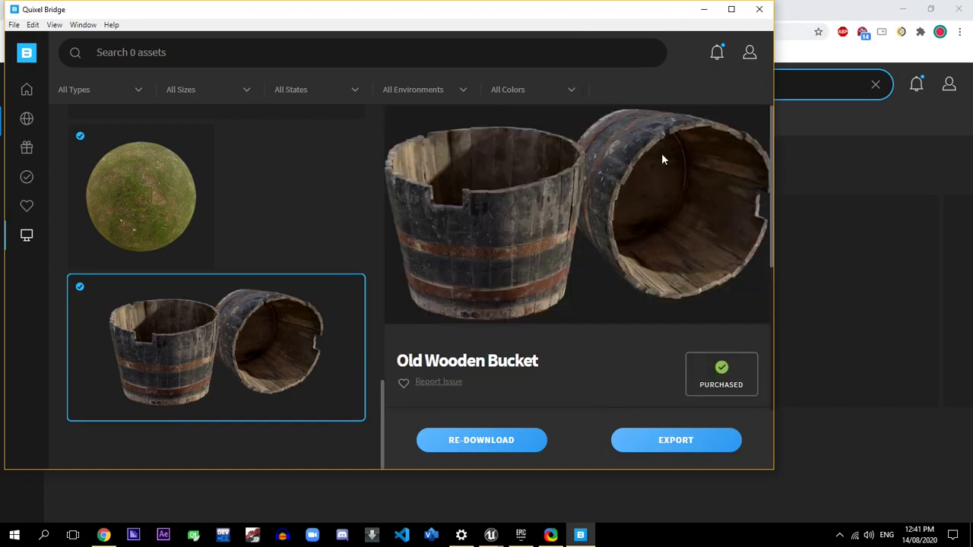
- Close the bucket's details and export the Mossy Rock and Mossy Ground assets to Unreal Engine
click(330, 198)
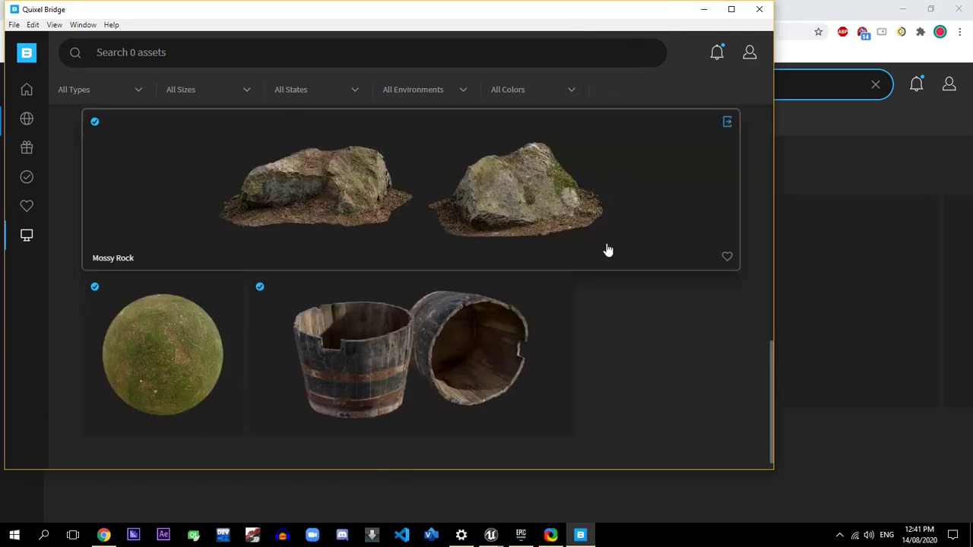
mouse_move(675, 124)
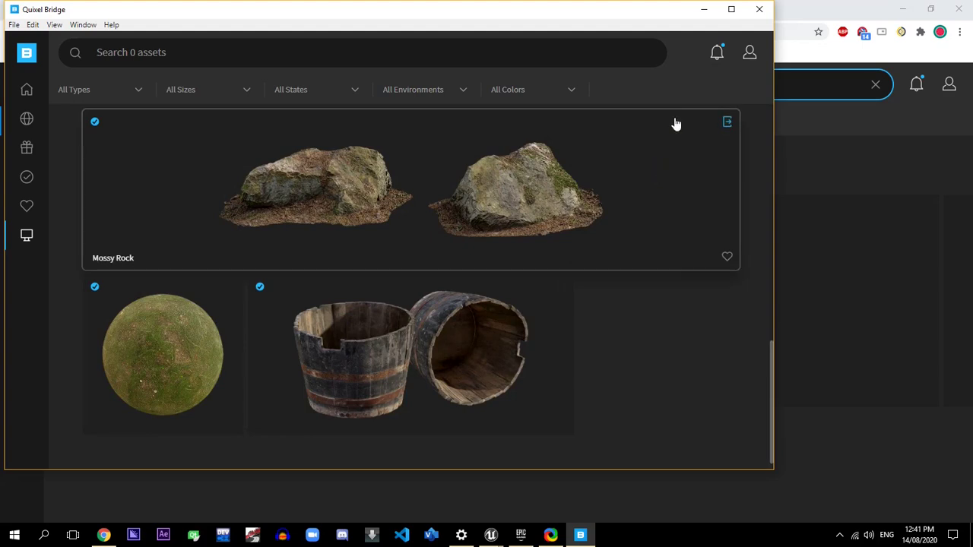
click(728, 124)
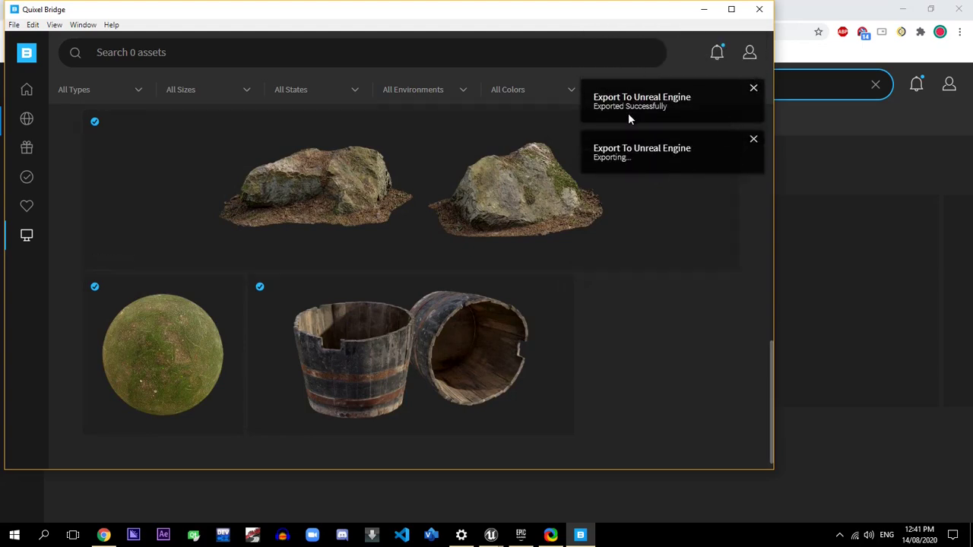
mouse_move(226, 285)
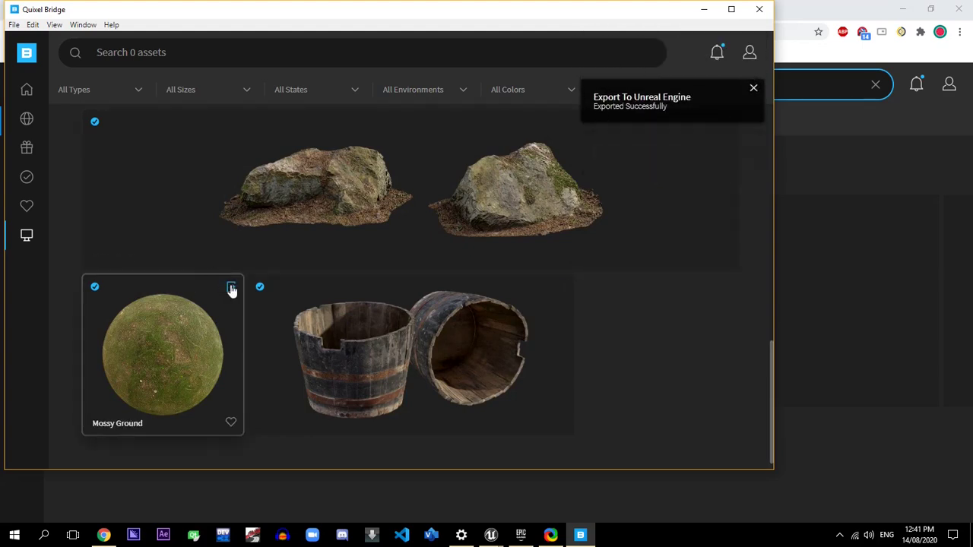
click(232, 289)
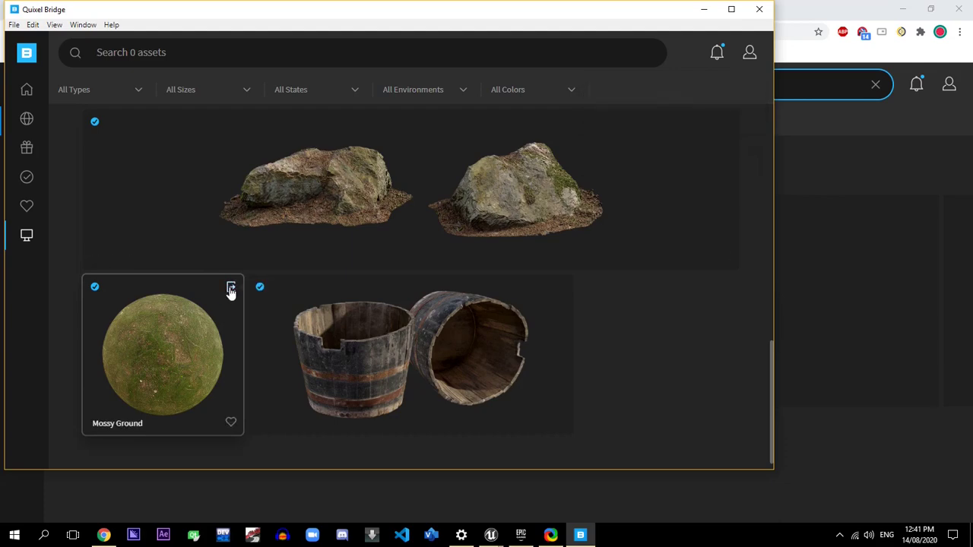
- Export the Grass Uncut surface, the Plant Groundcover and the row of four grass clumps beside it to Unreal Engine
scroll(602, 320, up, 5)
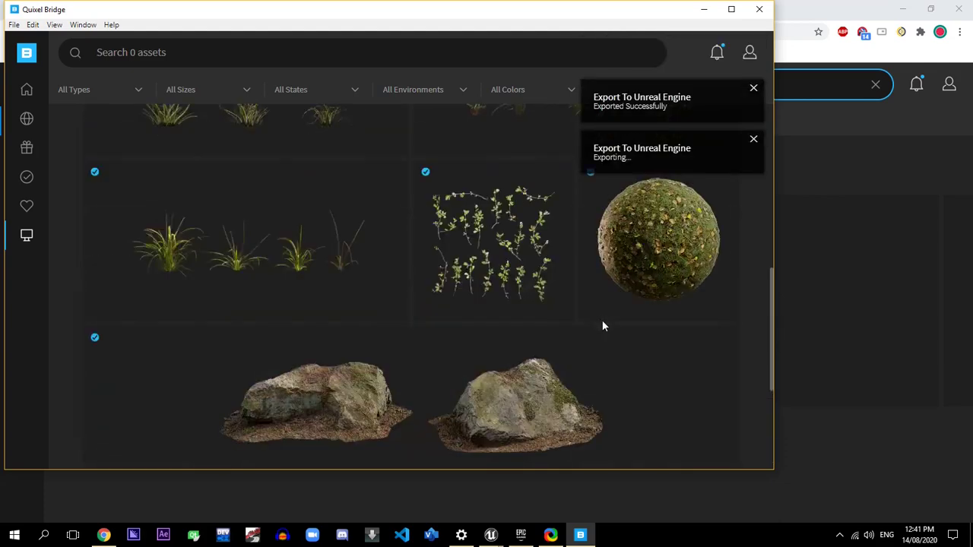
scroll(685, 350, down, 2)
click(728, 242)
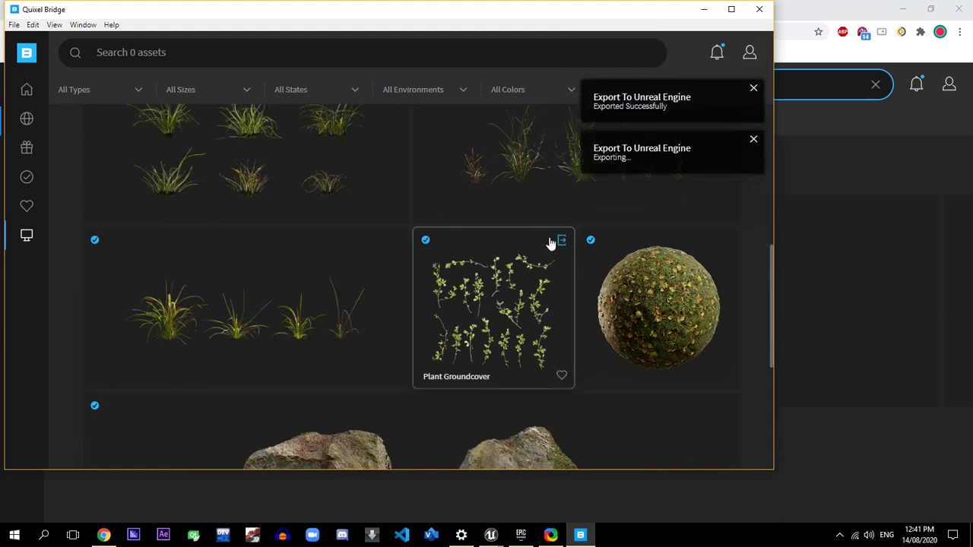
click(561, 243)
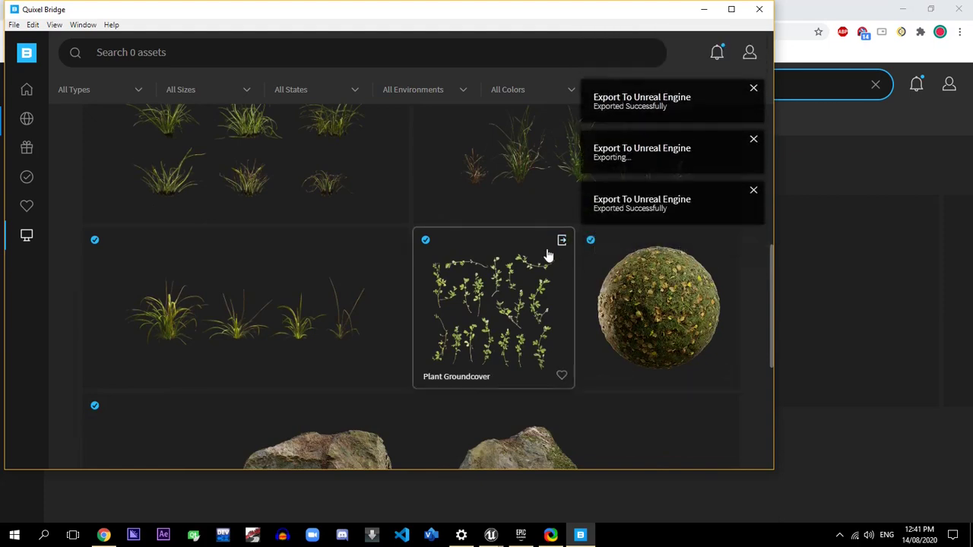
click(396, 242)
scroll(593, 312, up, 3)
scroll(632, 326, down, 1)
scroll(631, 330, down, 3)
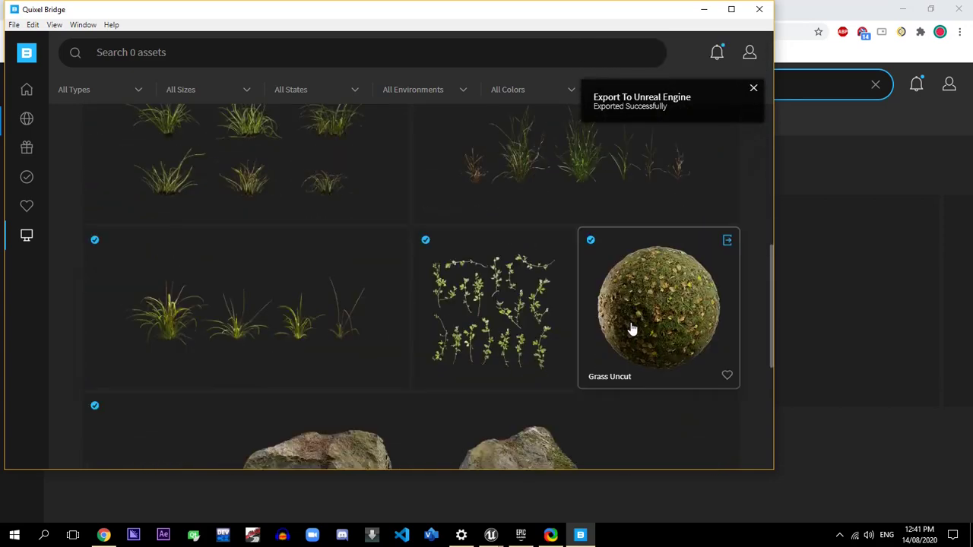
- Export the Ribbon Grass plant to Unreal Engine from the local asset library
scroll(654, 316, up, 2)
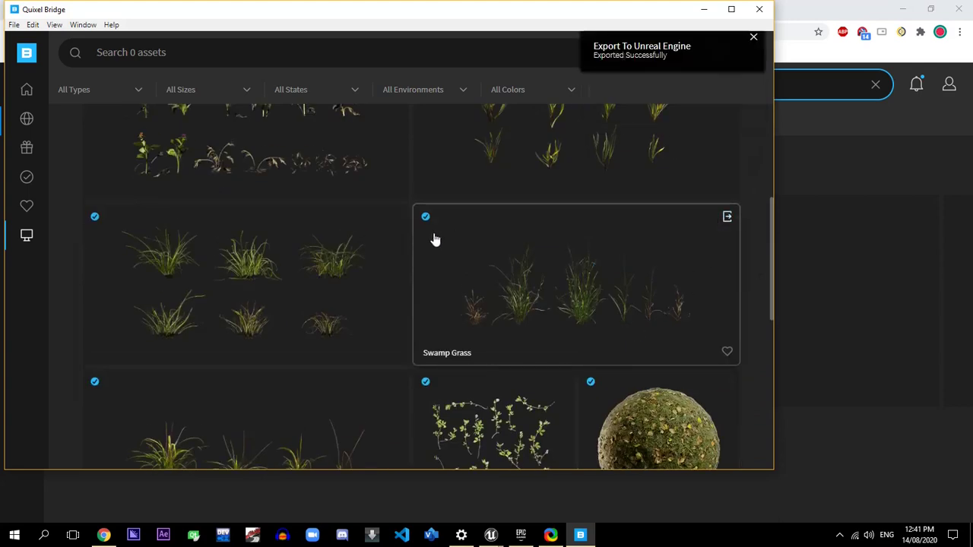
click(396, 218)
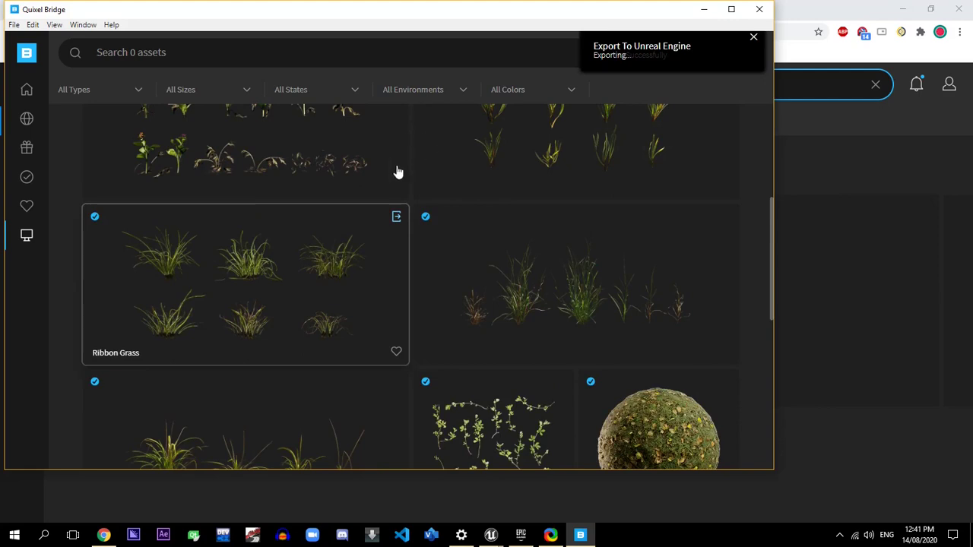
scroll(408, 187, up, 3)
scroll(416, 212, up, 1)
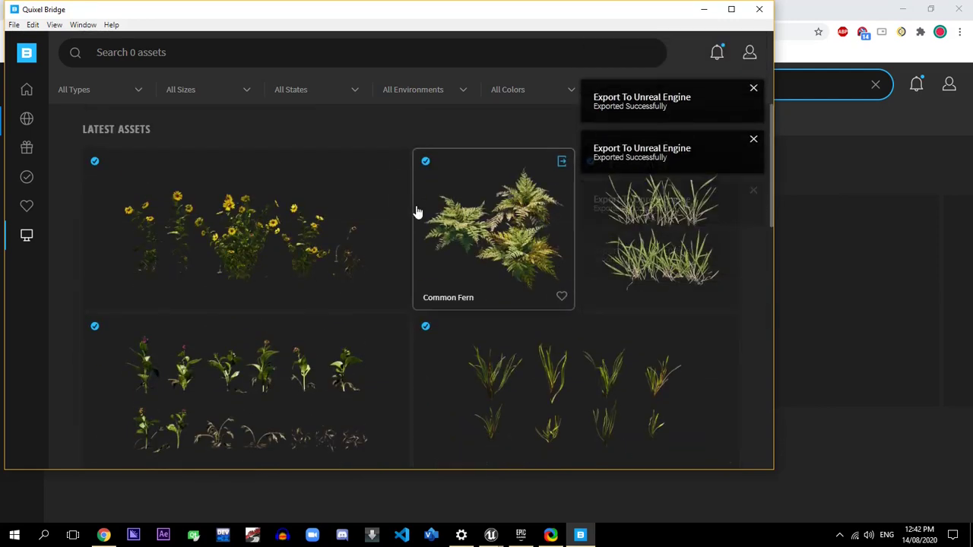
- Minimize Quixel Bridge and switch to the CourseGame project in Unreal Editor
click(491, 535)
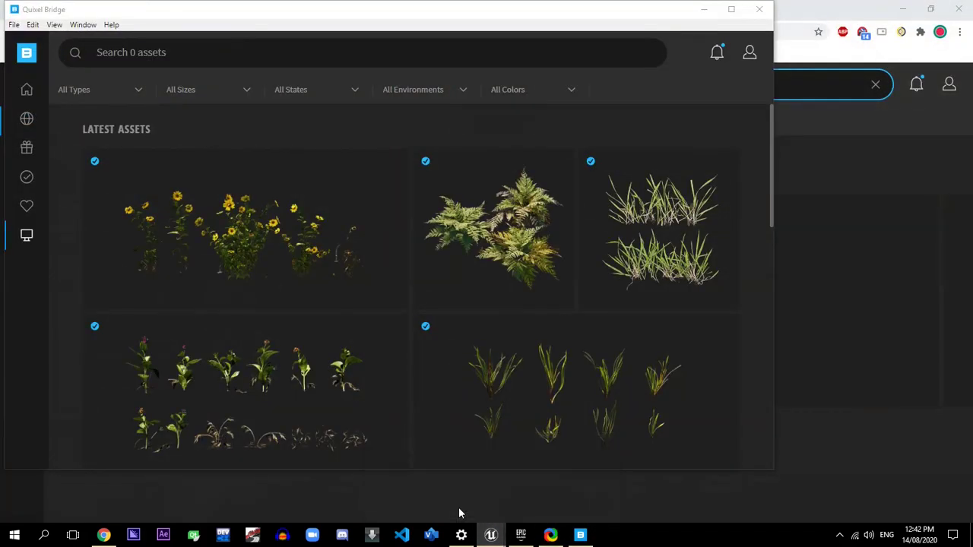
click(704, 9)
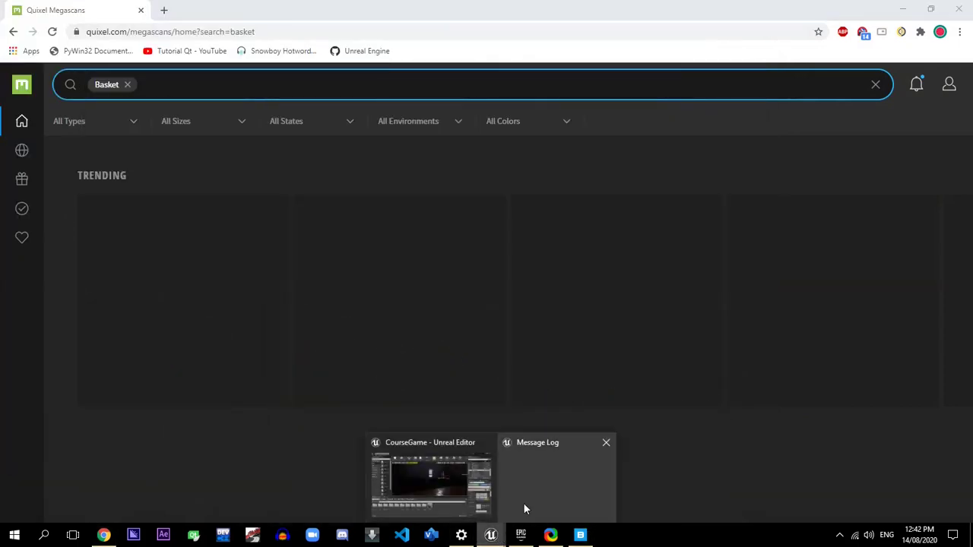
click(526, 501)
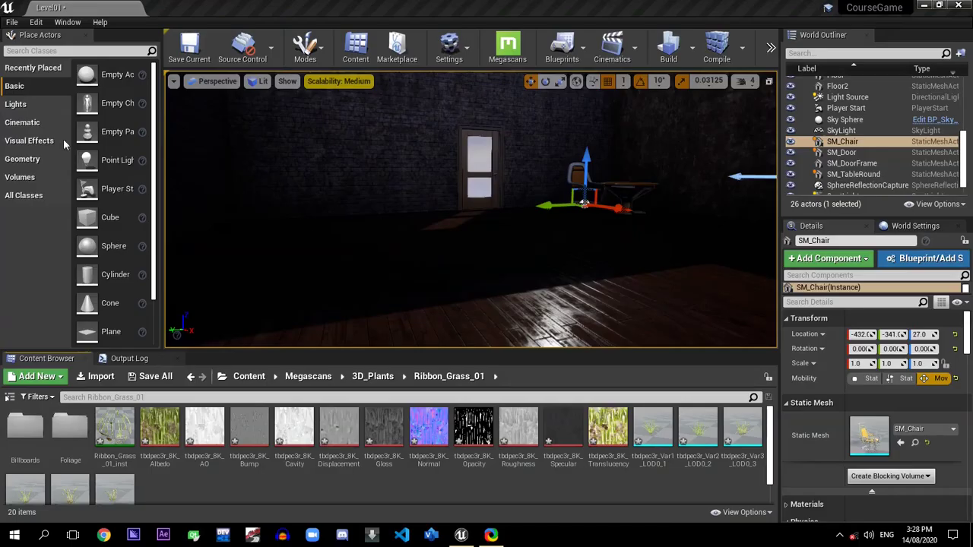
- Browse the project's Content and Megascans folders and open Old_Wooden_Bucket_02 inside 3D_Assets
click(300, 377)
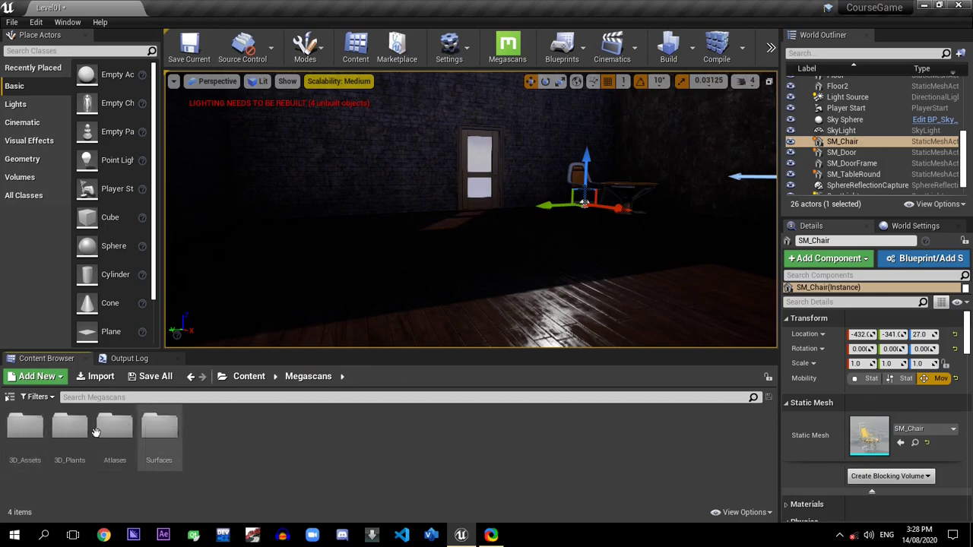
click(250, 377)
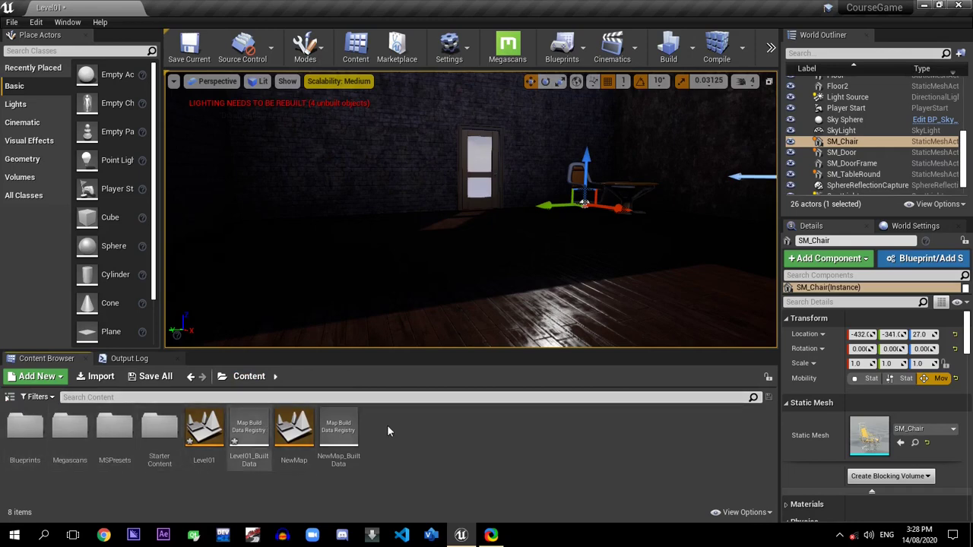
double_click(67, 446)
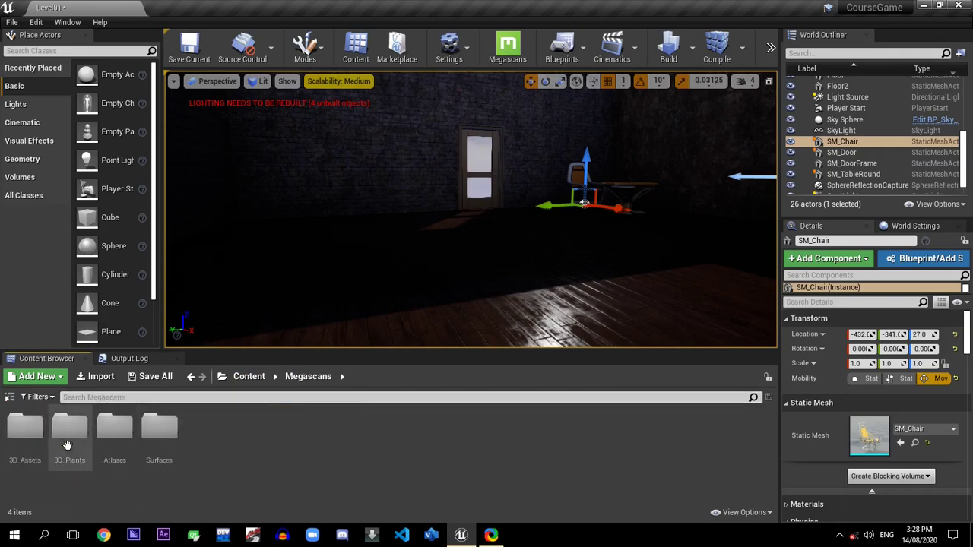
click(15, 439)
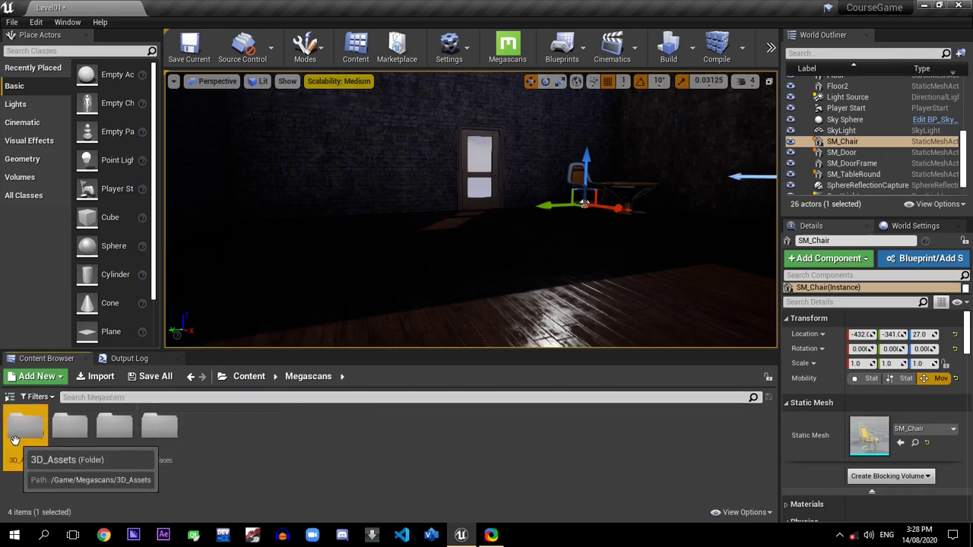
double_click(15, 440)
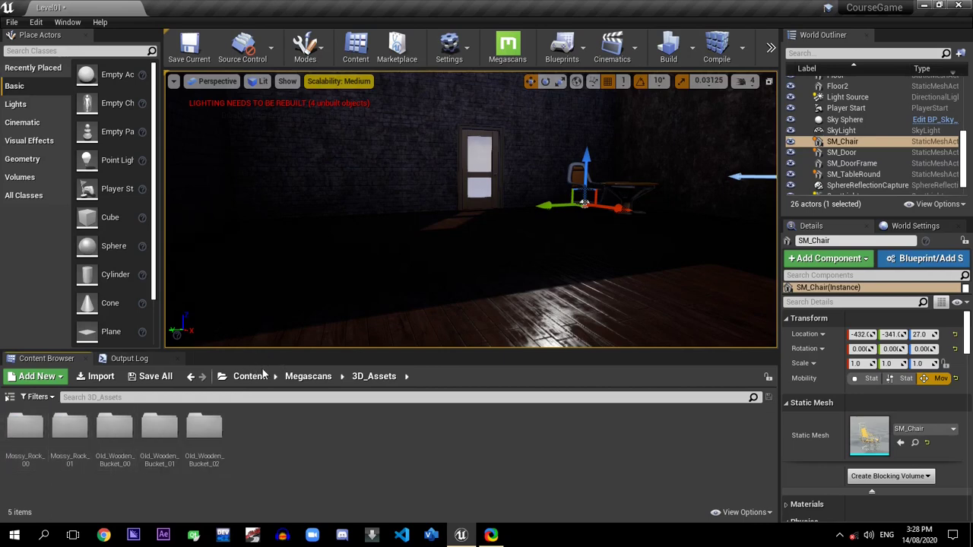
double_click(201, 441)
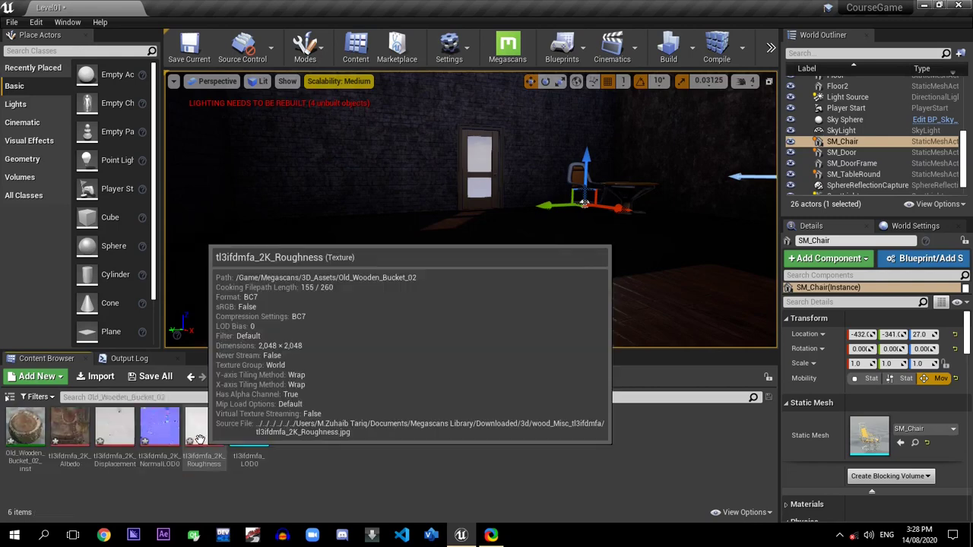
- Place the tl3ifdmfa_LOD0 bucket mesh on the room's floor and undo a trial move along its X axis
click(254, 434)
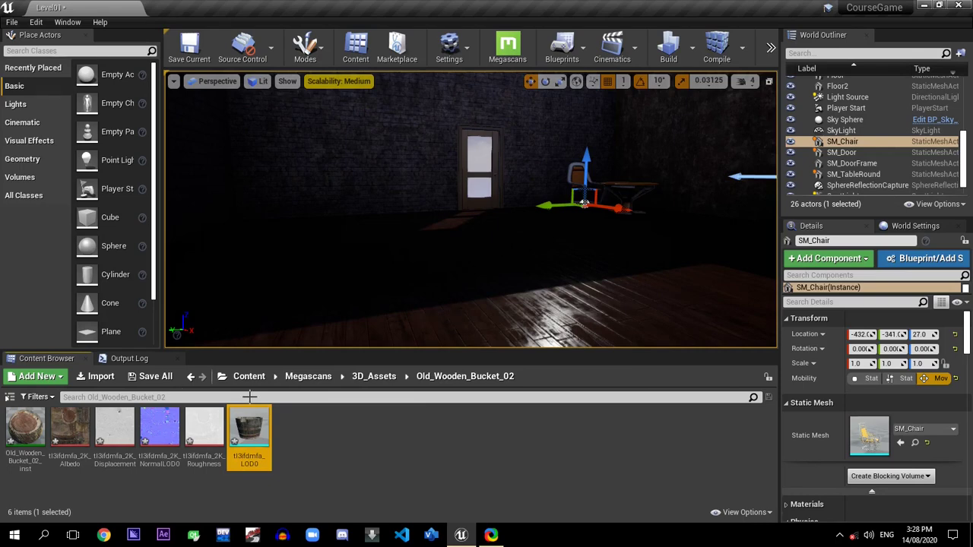
drag(249, 396, 561, 301)
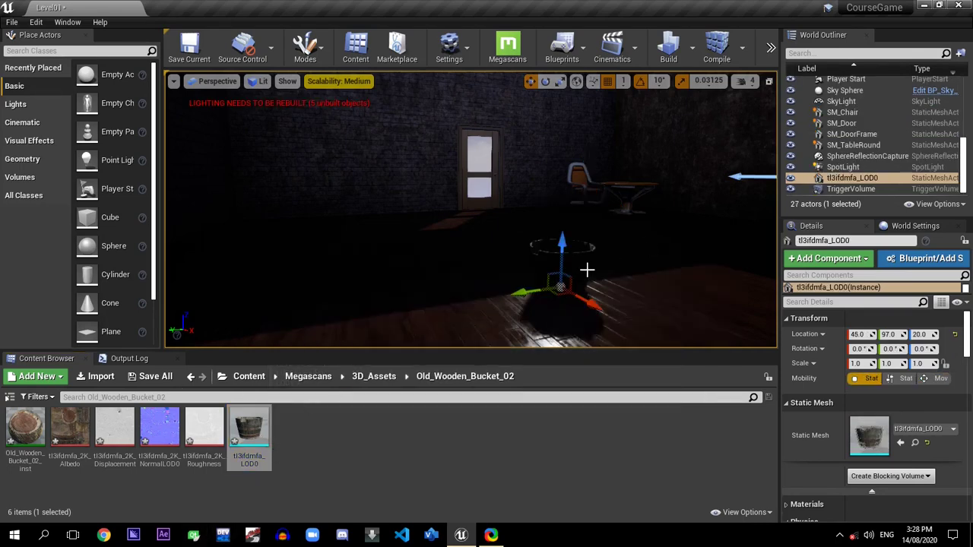
drag(592, 303, 676, 347)
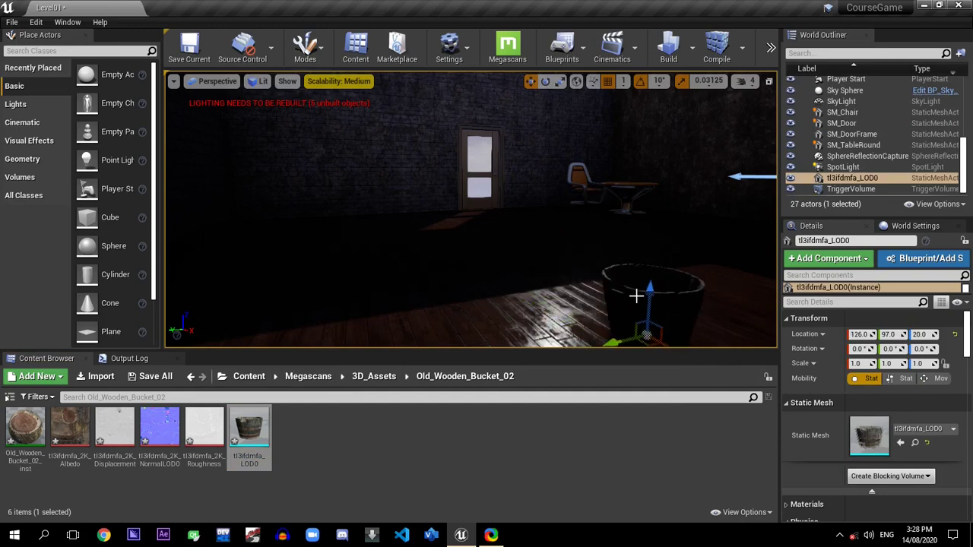
key(ctrl+z)
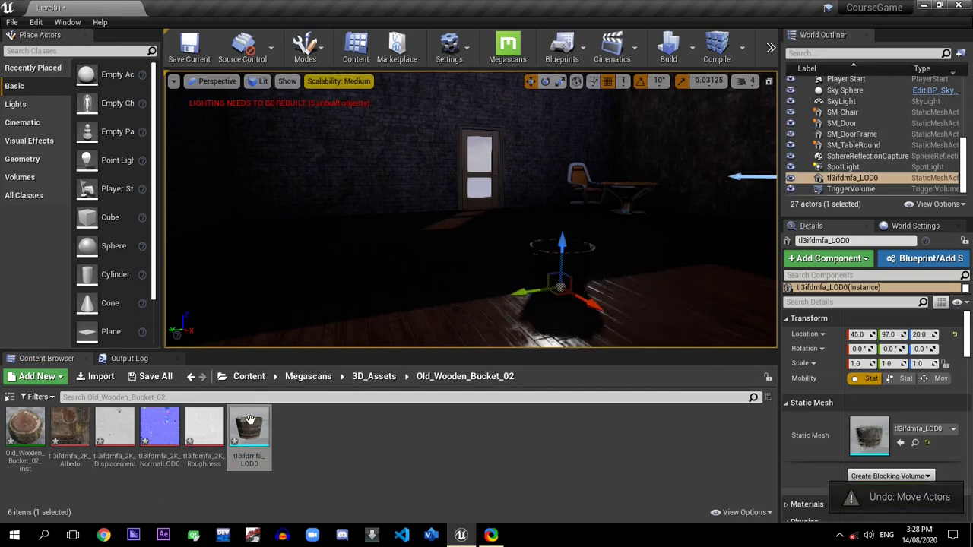
- Look through the imported Old Wooden Bucket and Mossy_Rock_01 folders and the 3D_Plants folder under Megascans
click(374, 376)
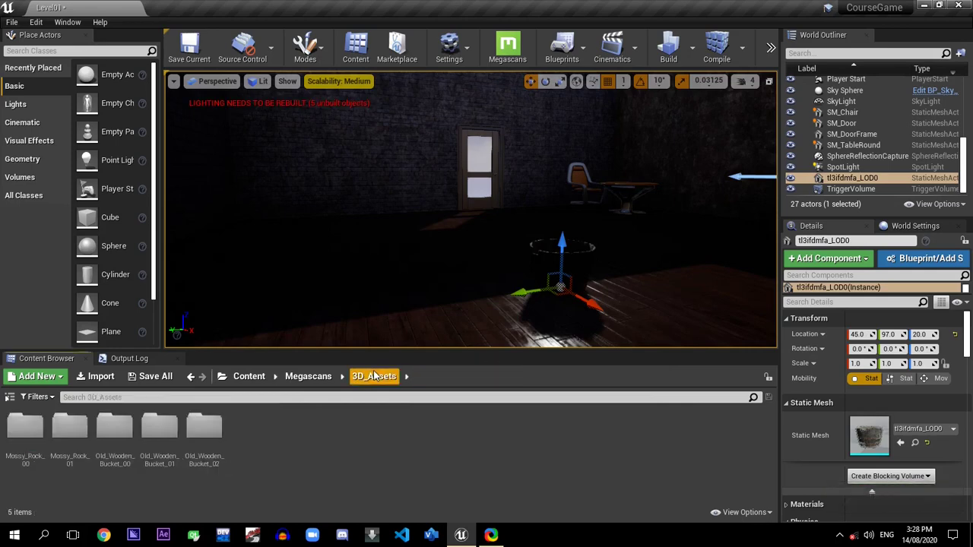
double_click(212, 440)
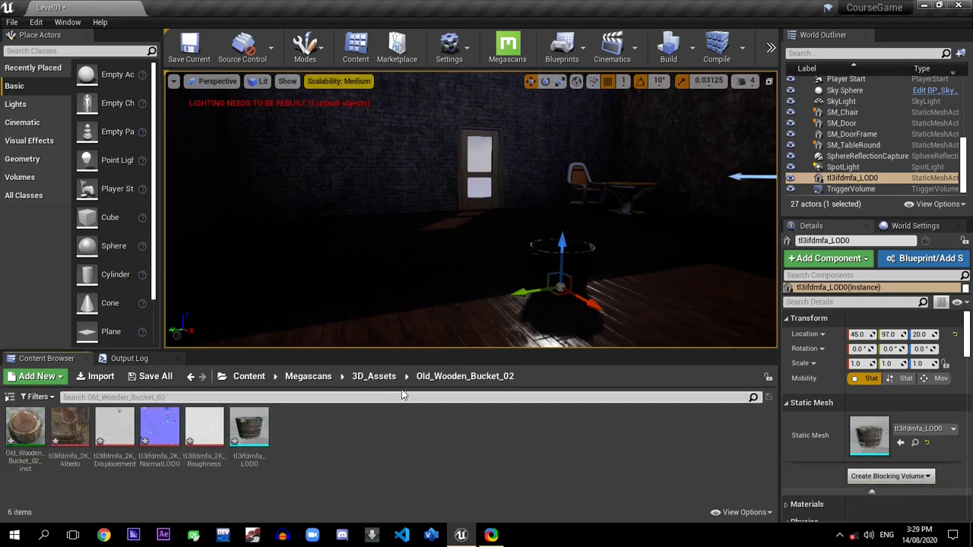
click(374, 377)
double_click(159, 430)
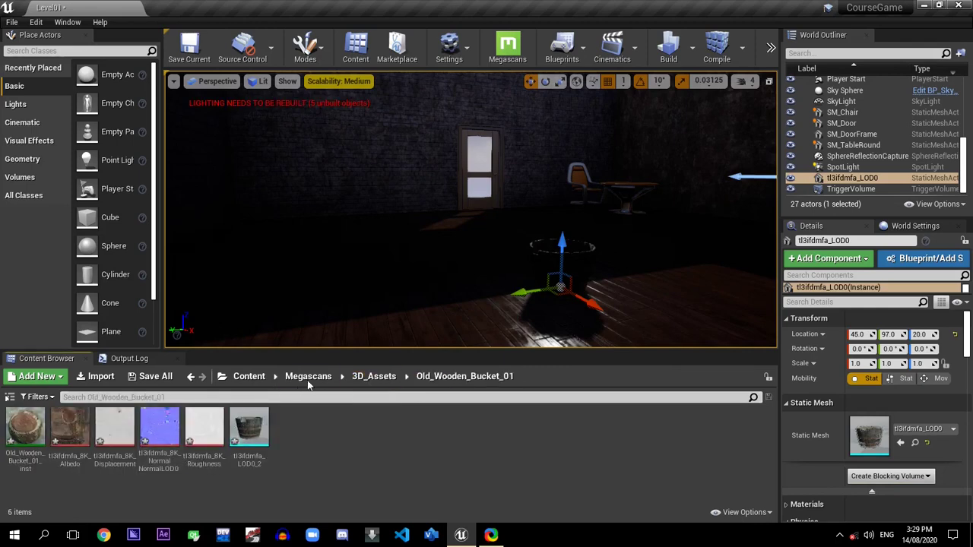
click(374, 377)
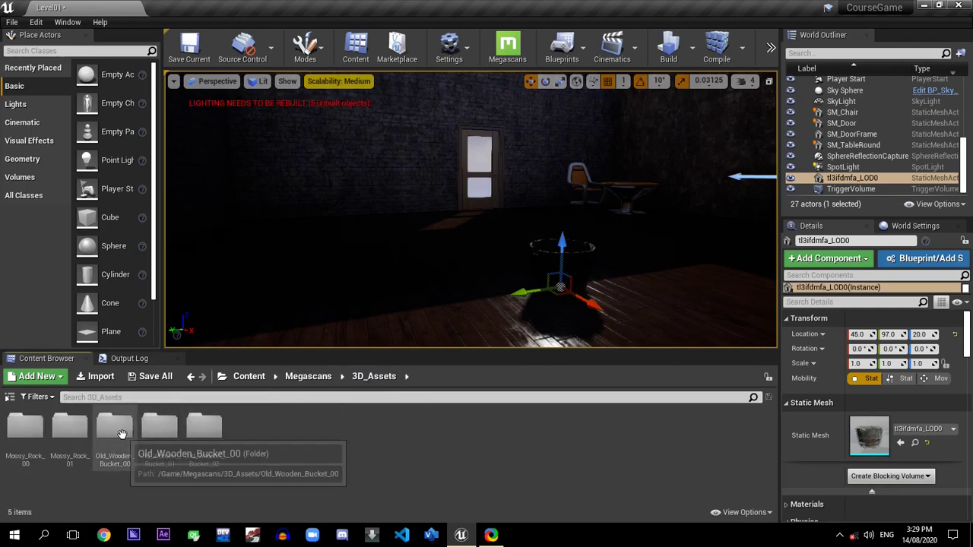
double_click(122, 433)
click(374, 376)
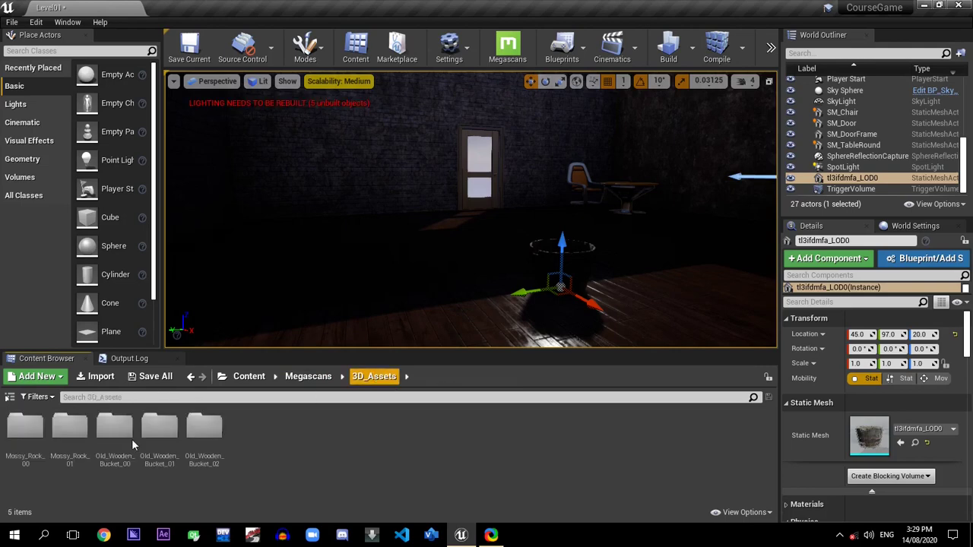
double_click(69, 428)
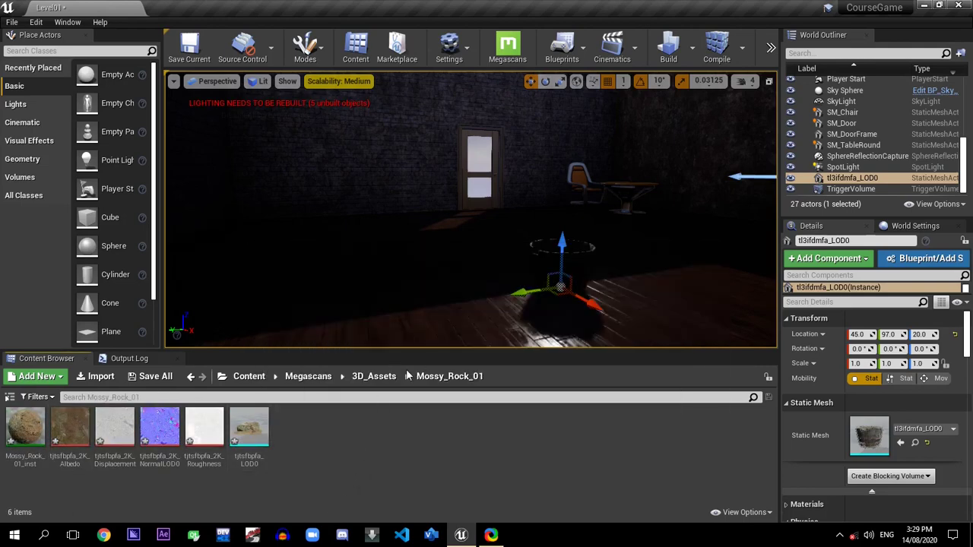
click(374, 376)
click(298, 381)
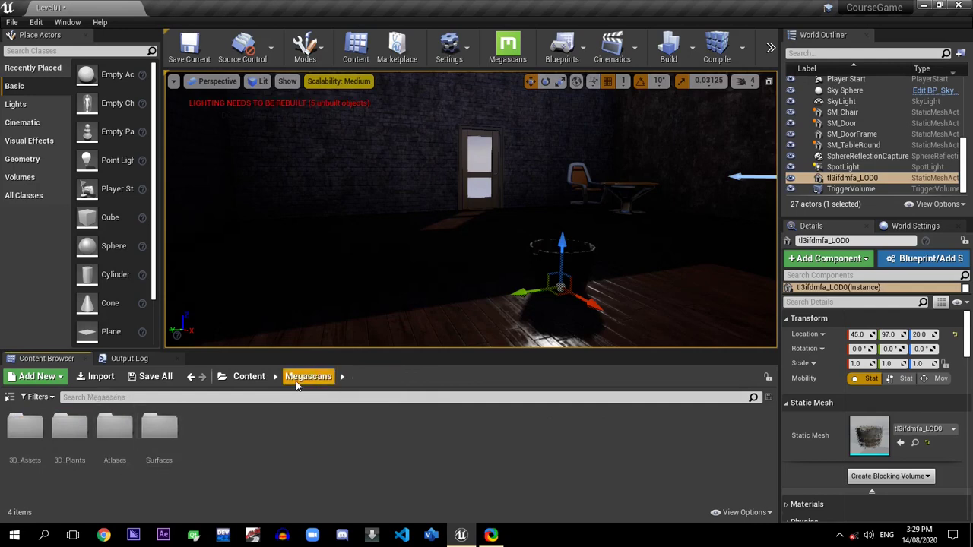
double_click(69, 429)
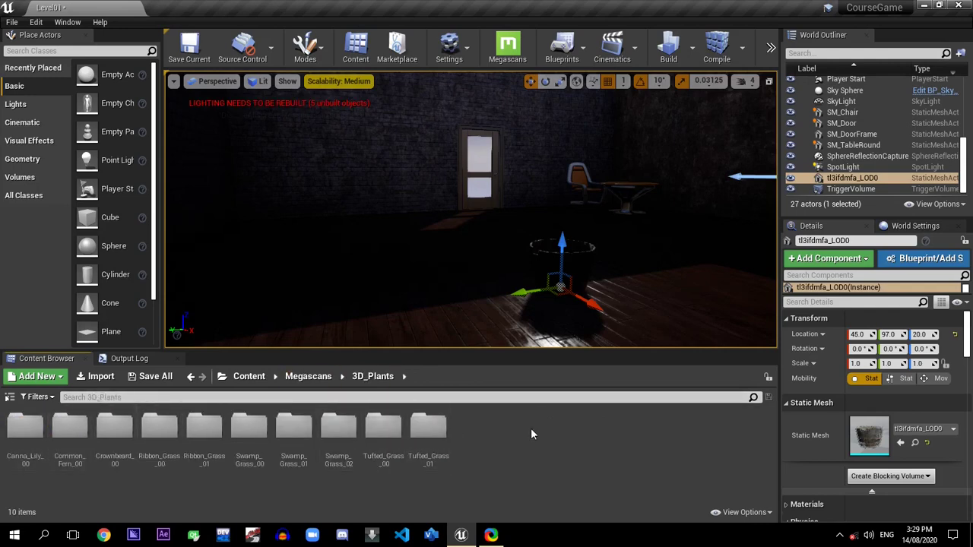
click(308, 376)
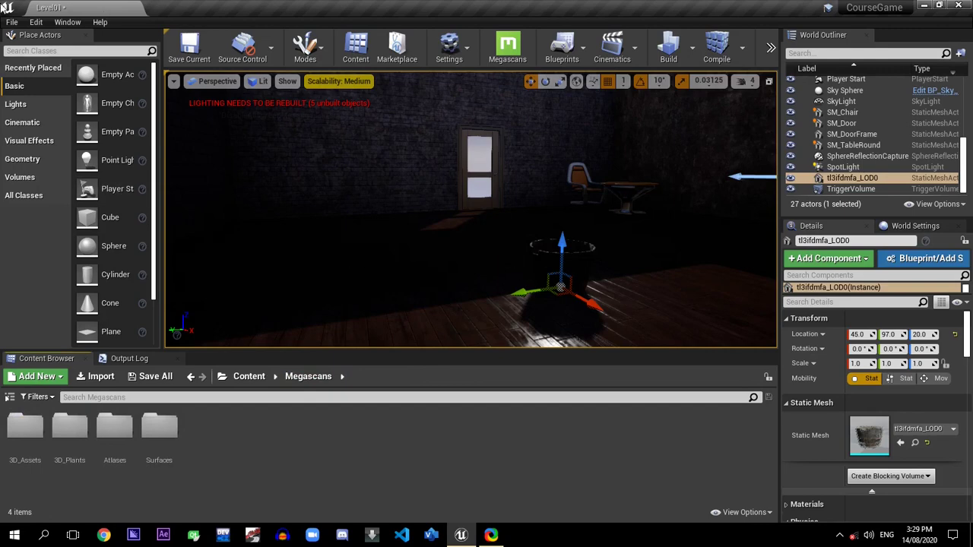
- Create a new level from the Default template without saving the changes to Level01
click(11, 24)
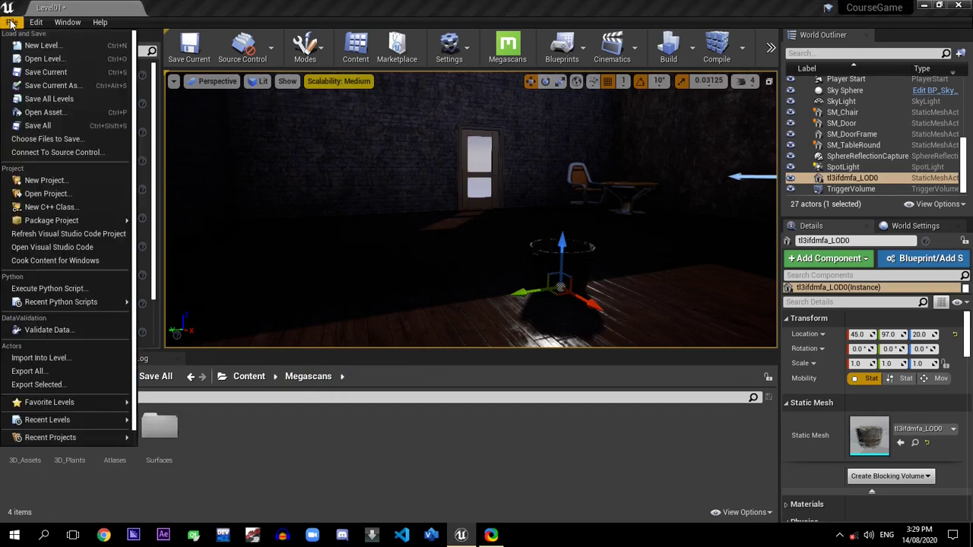
click(28, 46)
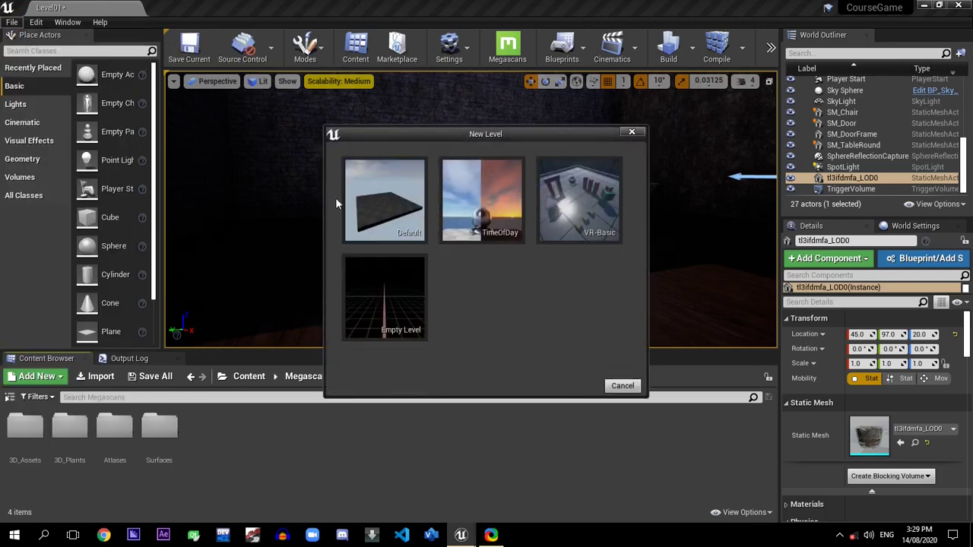
click(401, 201)
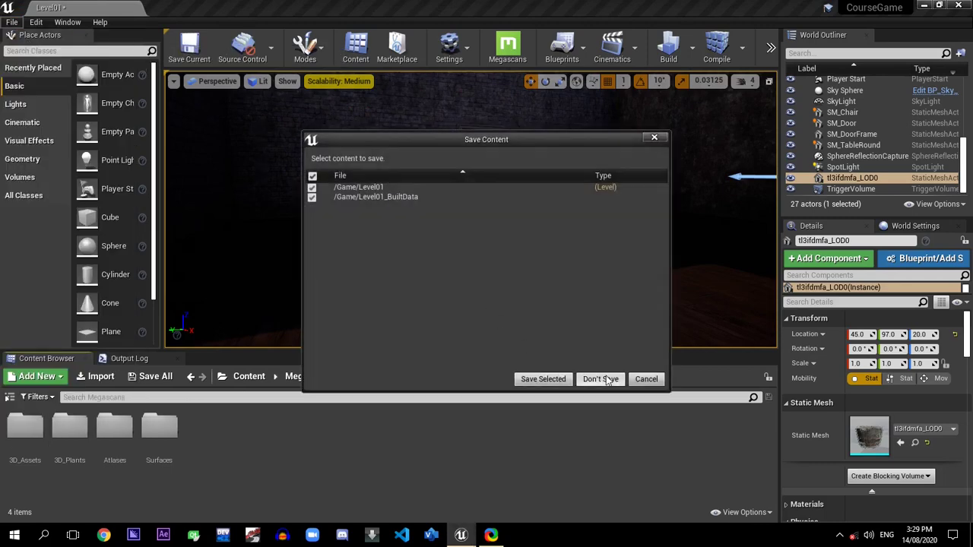
click(602, 380)
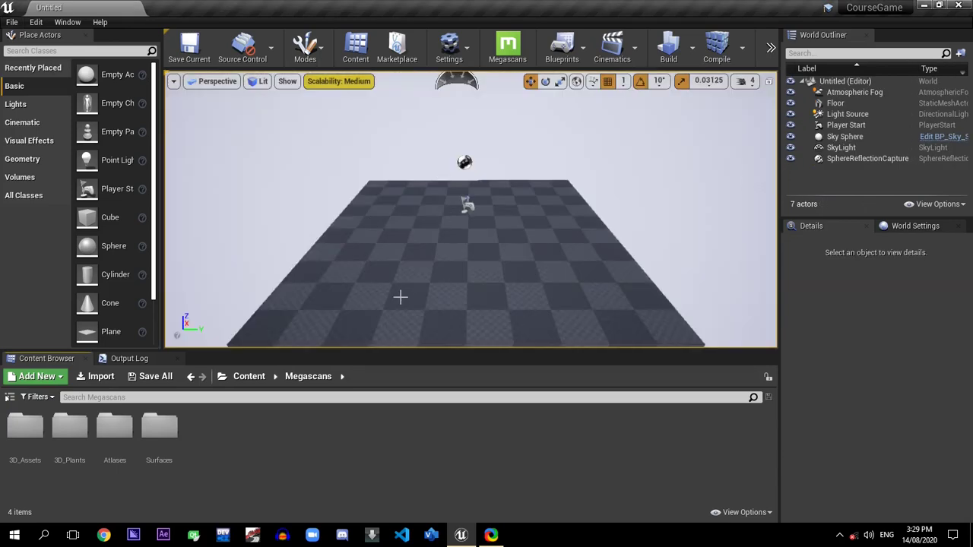
- Apply the Mossy_Ground_01_inst material from the Megascans surfaces to the level's floor and return to the Surfaces folder
right_drag(401, 298, 445, 296)
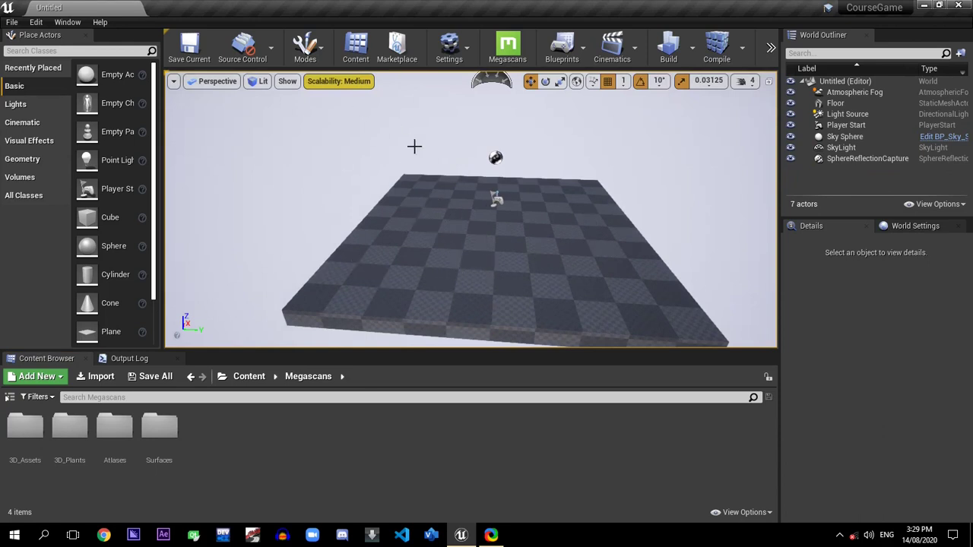
double_click(159, 446)
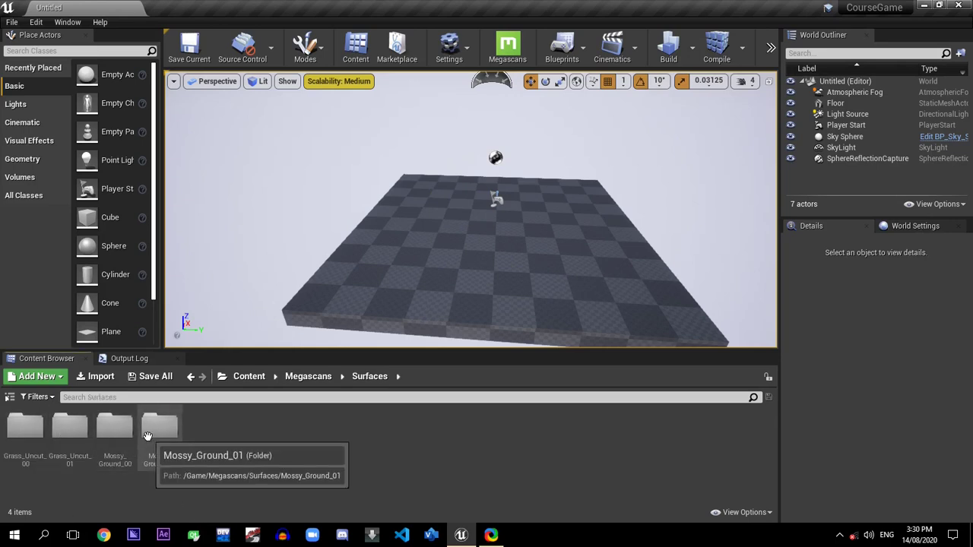
double_click(147, 436)
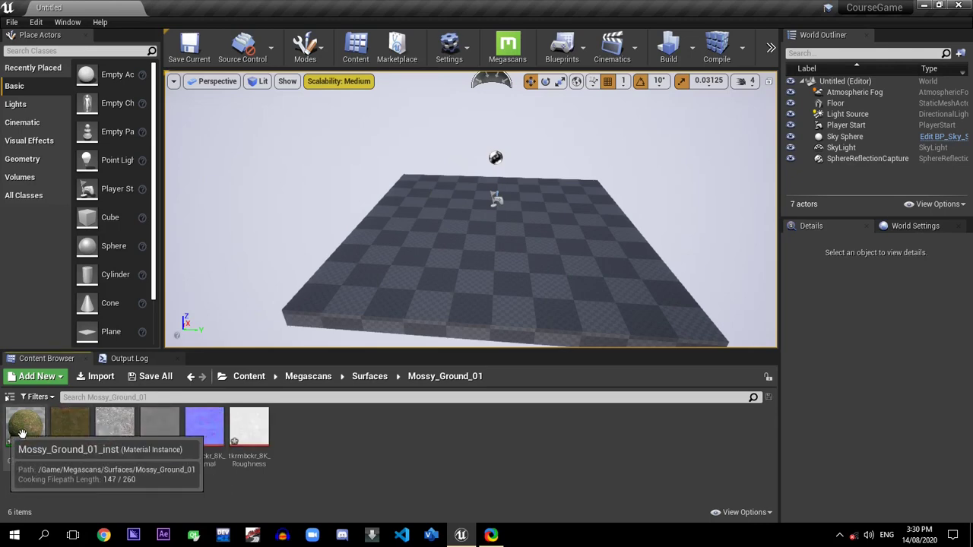
drag(22, 434, 392, 274)
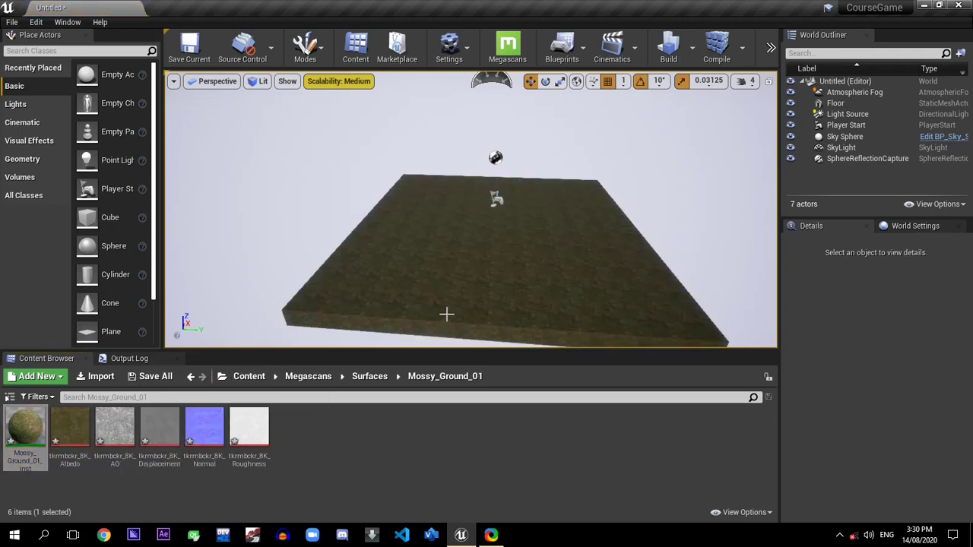
right_drag(446, 314, 471, 308)
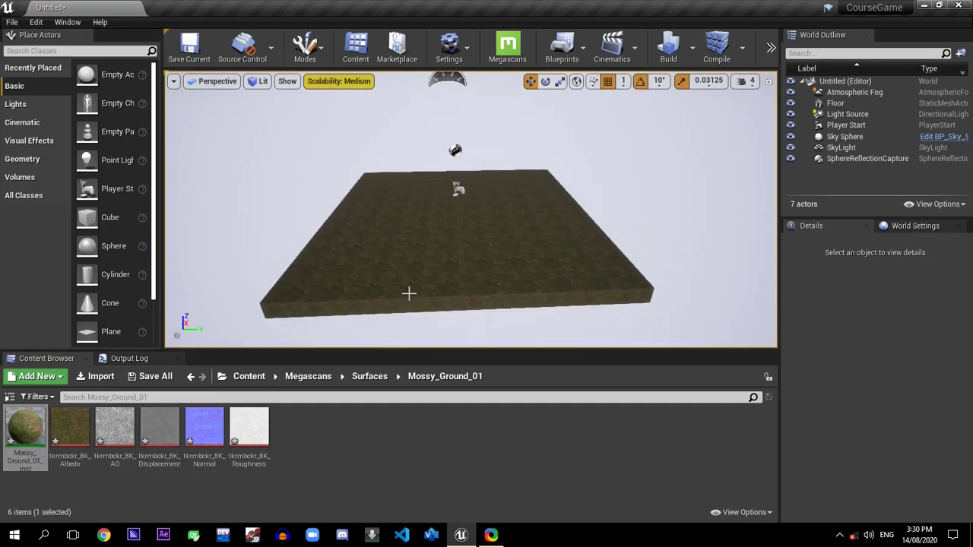
right_drag(409, 293, 419, 266)
click(369, 377)
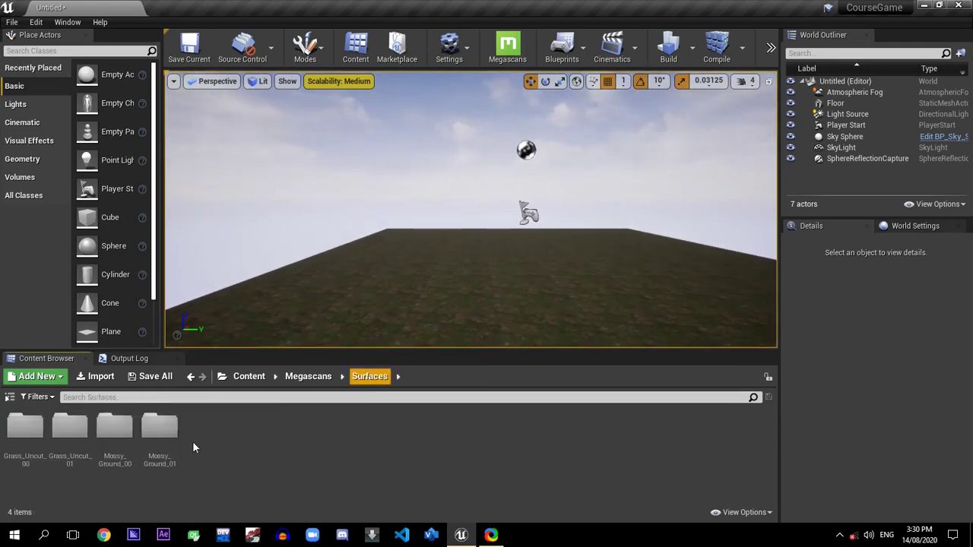
- Apply the Grass_Uncut_01_inst material from the Megascans surfaces to the level's floor
double_click(128, 448)
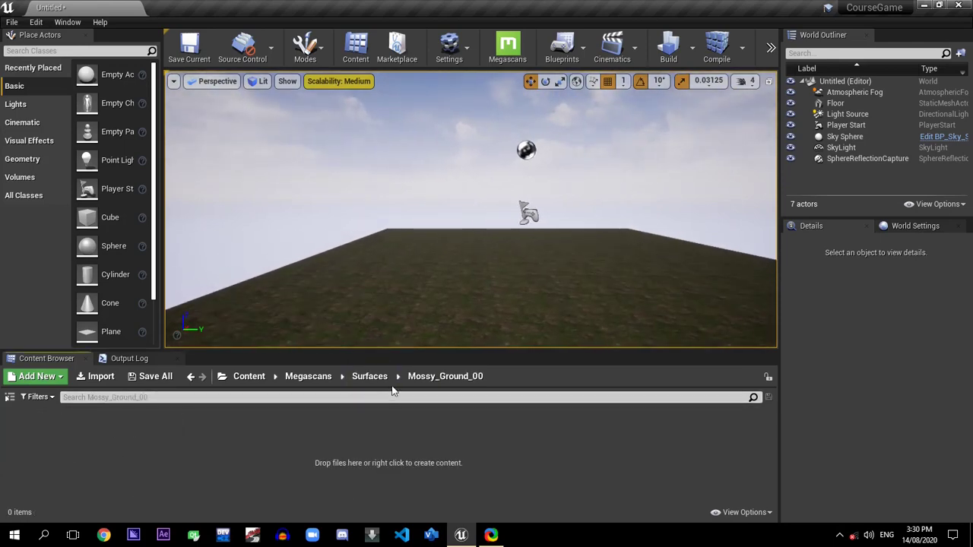
click(370, 376)
click(81, 437)
double_click(81, 437)
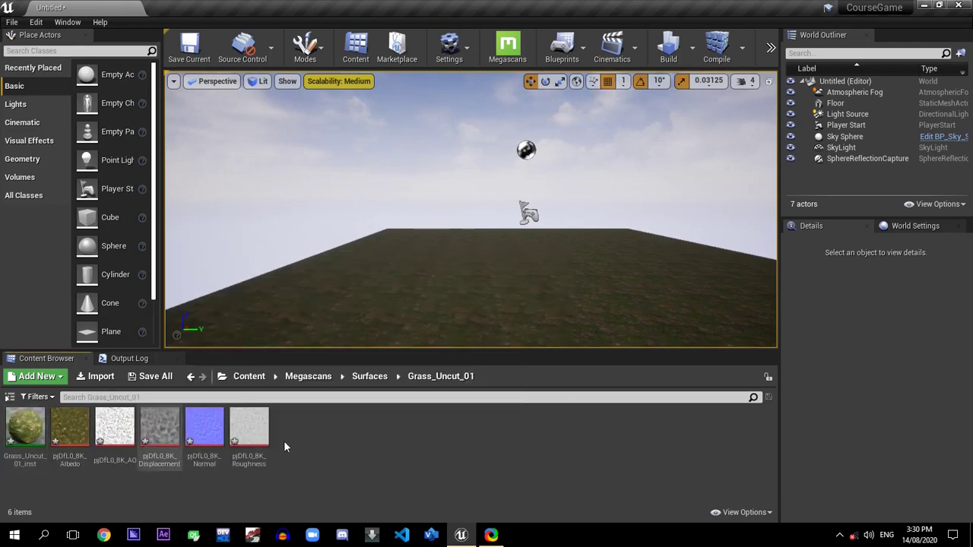
drag(25, 429, 451, 289)
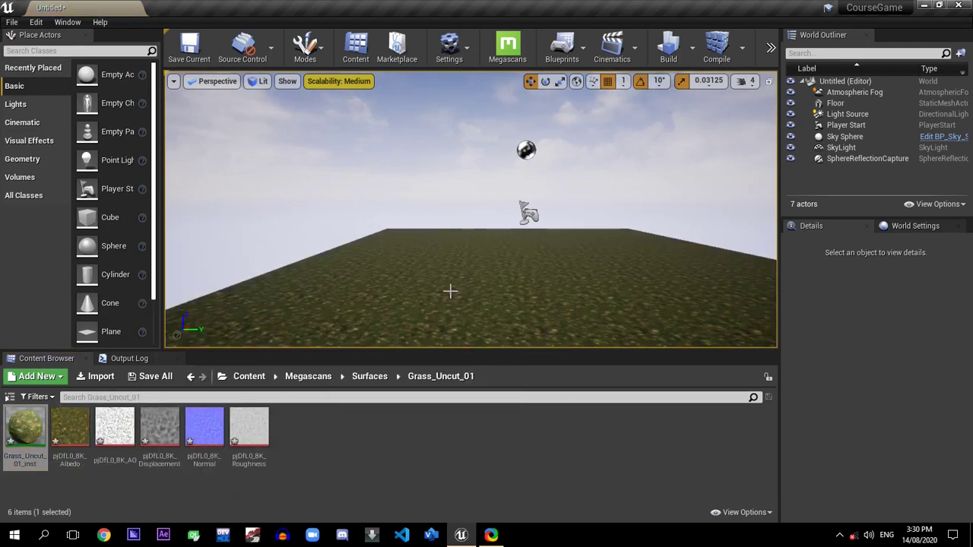
- Check the Grass_Uncut_00 surface folder, then apply the Mossy_Ground_01_inst material to the floor again
click(369, 377)
double_click(25, 430)
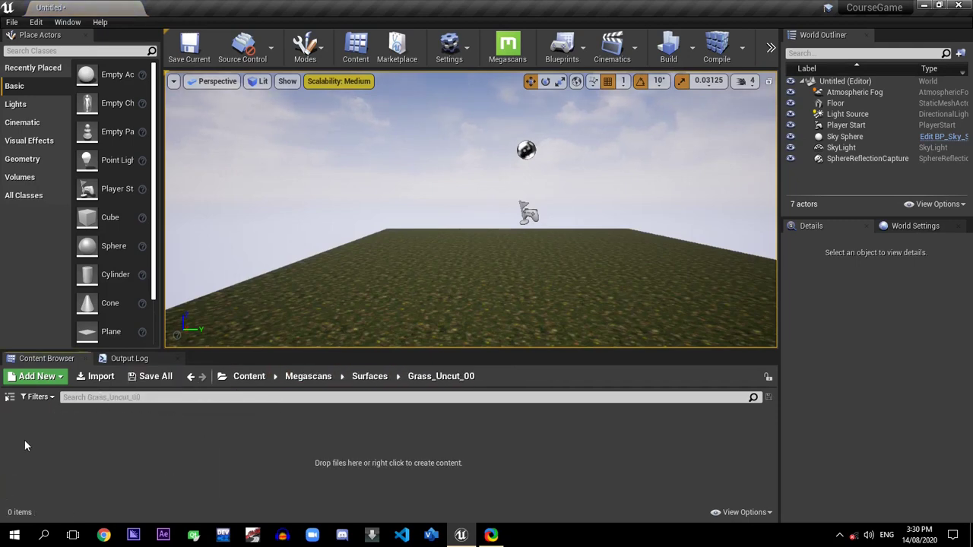
click(370, 376)
double_click(160, 430)
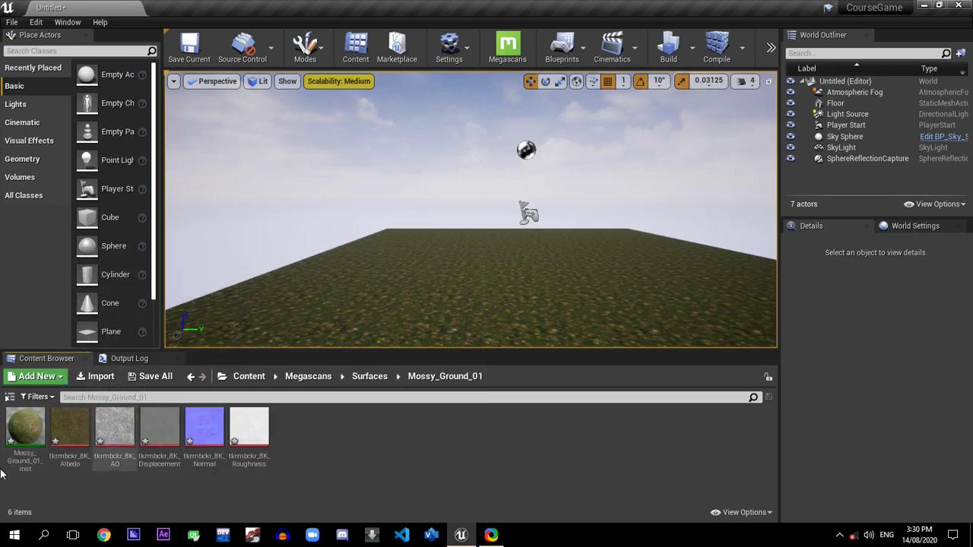
drag(25, 427, 330, 317)
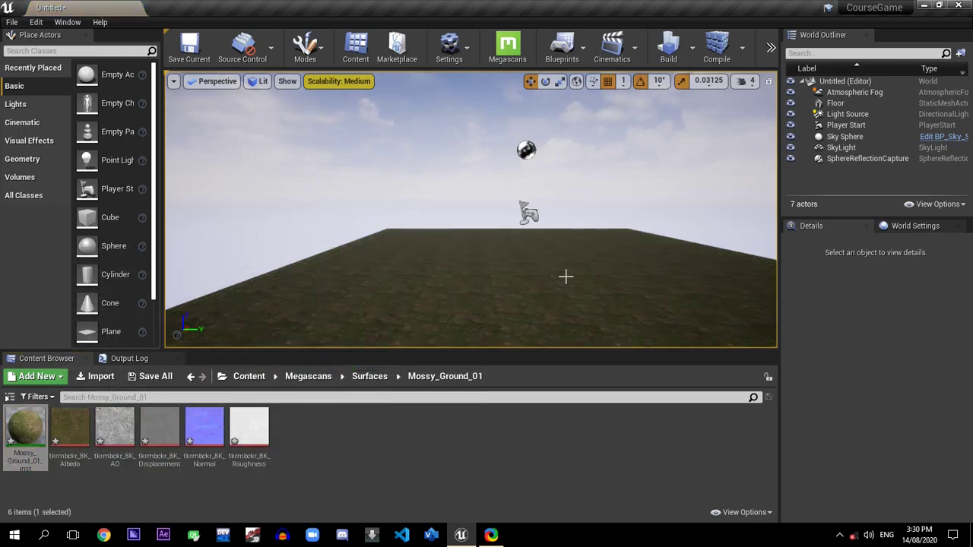
drag(509, 292, 492, 325)
right_drag(456, 289, 381, 301)
- Place the tjtsfbpfa_LOD0 mesh from the Mossy_Rock_01 folder on the floor at about X -144, Y -361, Z 20
click(373, 378)
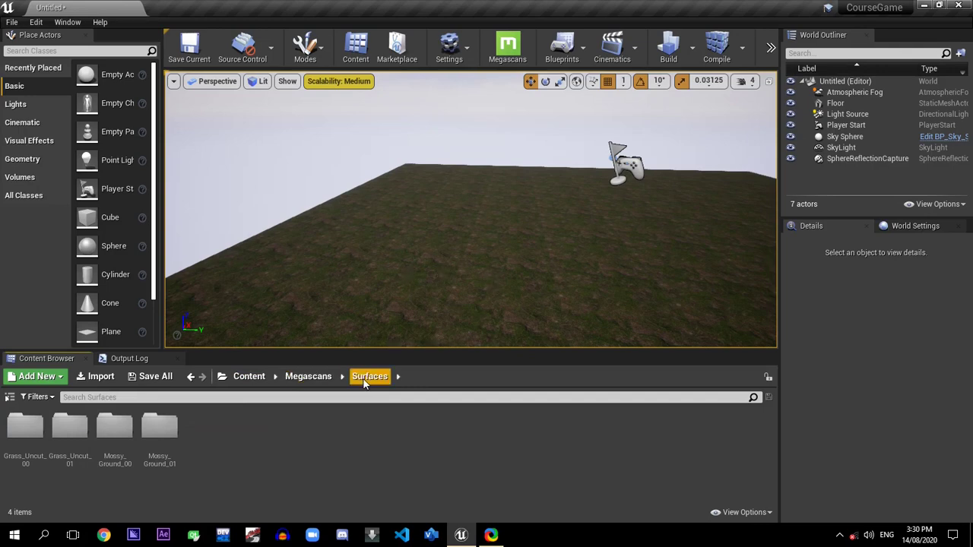
click(308, 377)
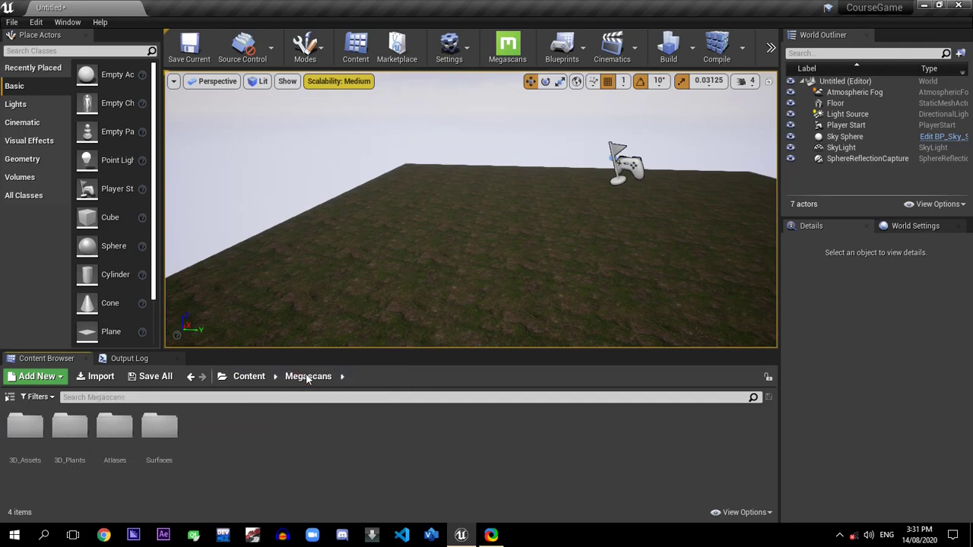
double_click(23, 432)
double_click(72, 432)
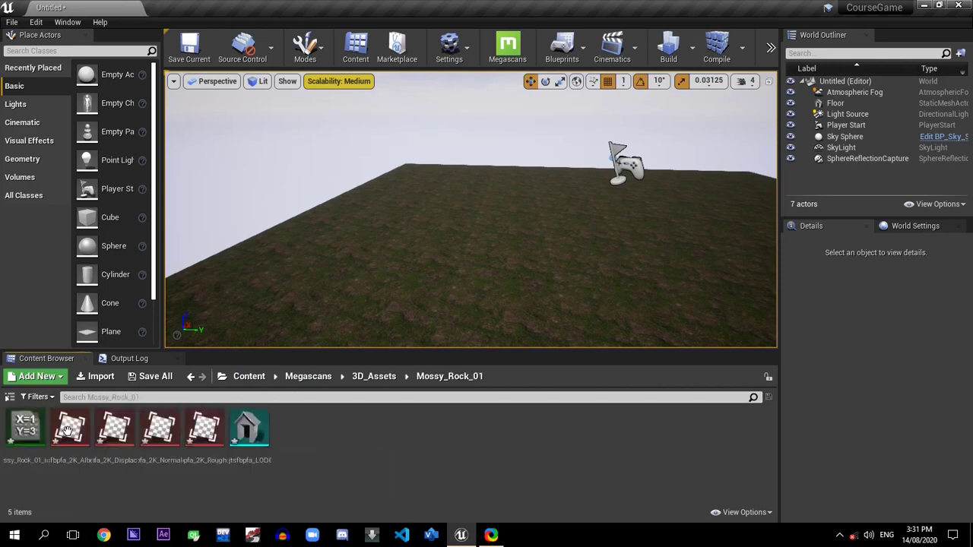
drag(249, 426, 333, 255)
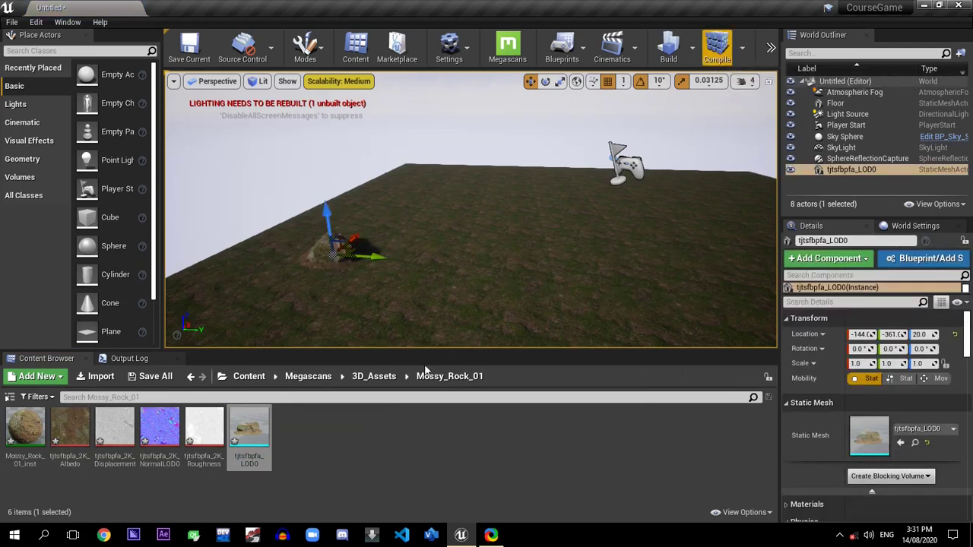
- Scale the mossy rock up uniformly to about 1.47
drag(467, 263, 448, 237)
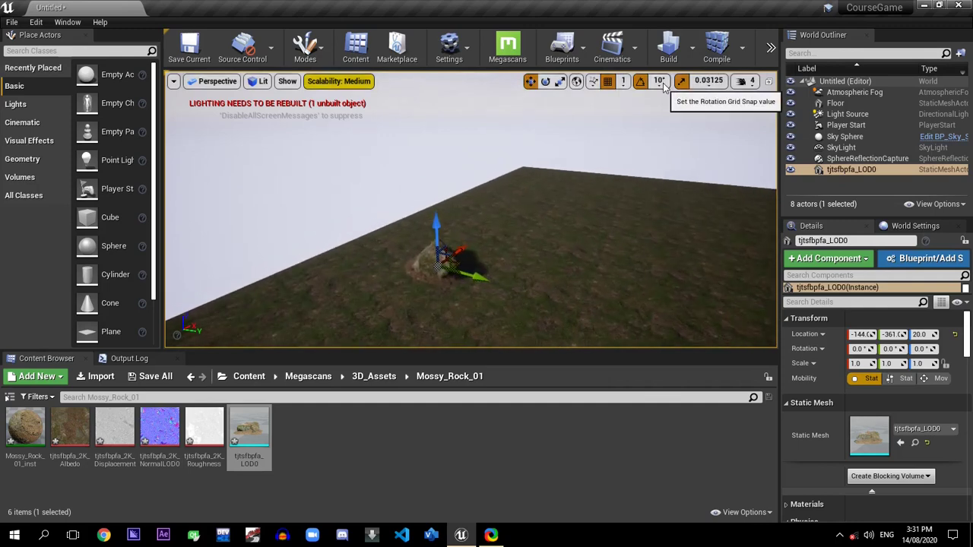
click(561, 82)
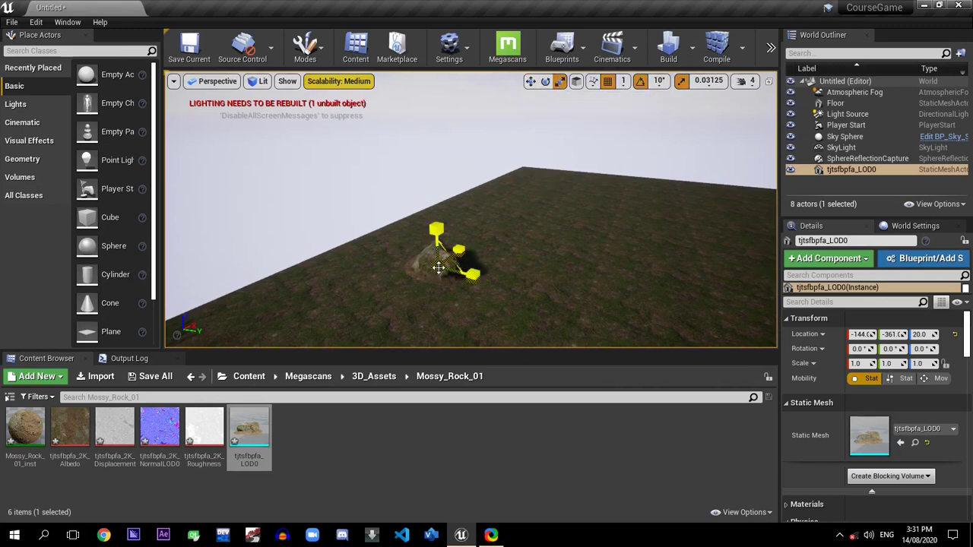
drag(450, 259, 456, 253)
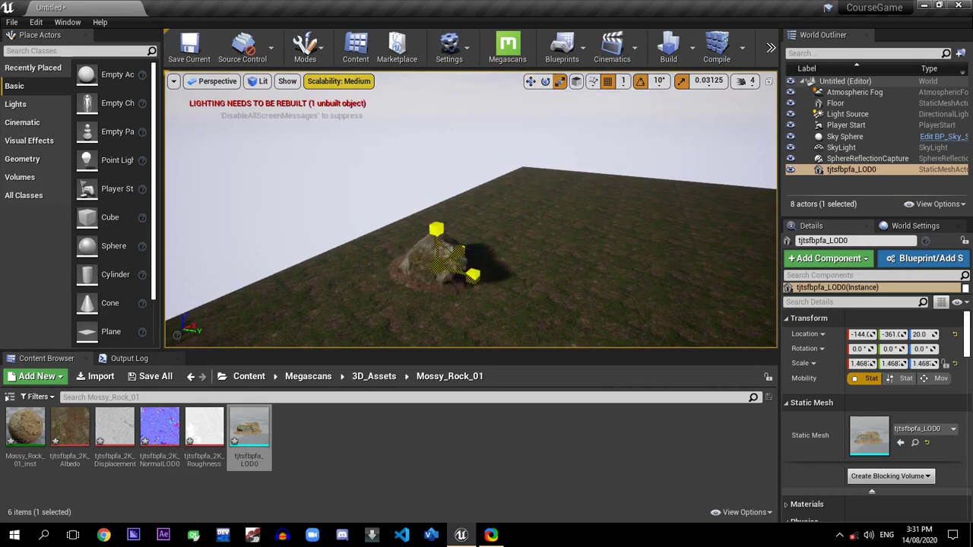
- Examine the scaled mossy rock's surface and its base on the ground from close up and several angles
click(571, 309)
key(w)
right_drag(571, 308, 535, 246)
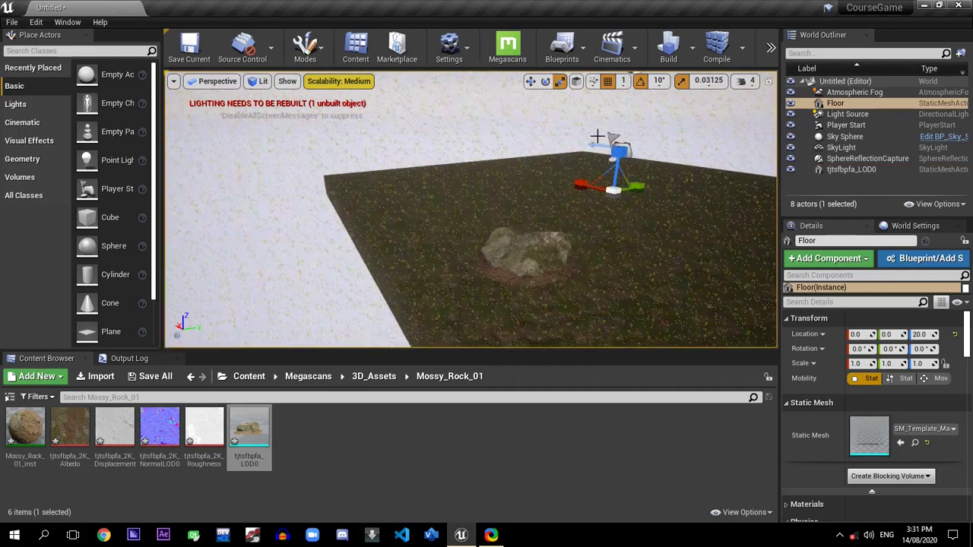
click(535, 246)
key(f)
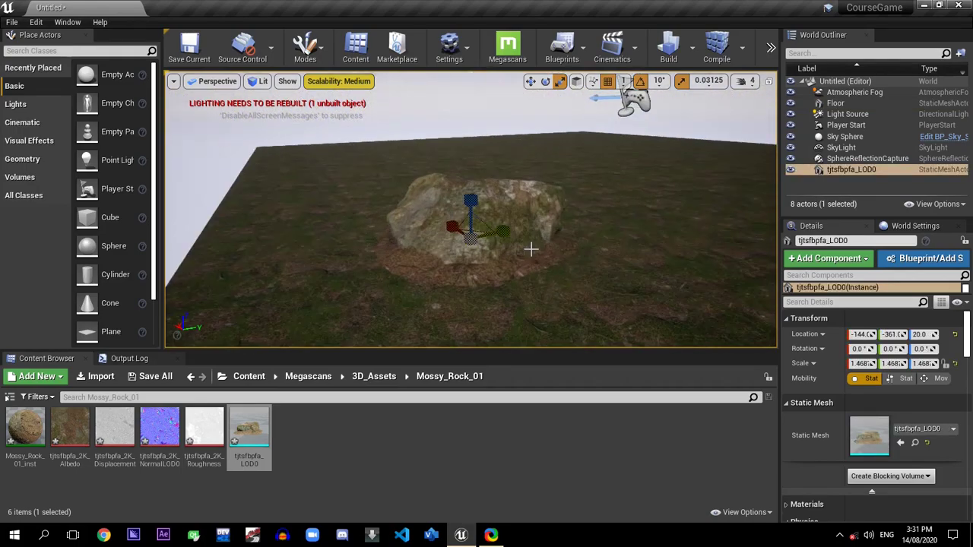
mouse_move(465, 257)
right_down()
mouse_move(517, 289)
mouse_move(456, 257)
right_up()
alt+drag(567, 102, 536, 93)
alt+right_drag(371, 238, 403, 242)
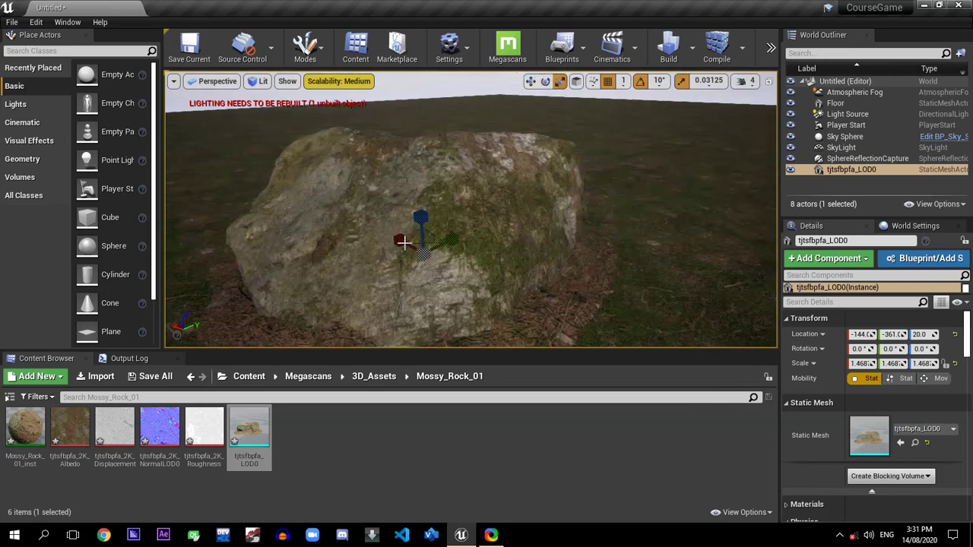
mouse_move(311, 260)
alt+mouse_down()
mouse_move(357, 250)
mouse_move(324, 258)
alt+mouse_up()
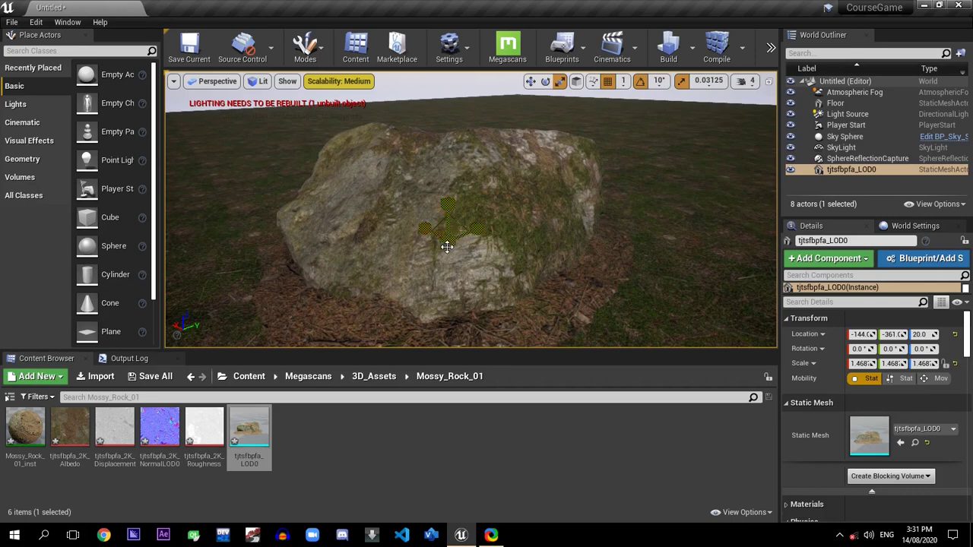
- Scale the mossy rock up uniformly to 2.5
click(452, 231)
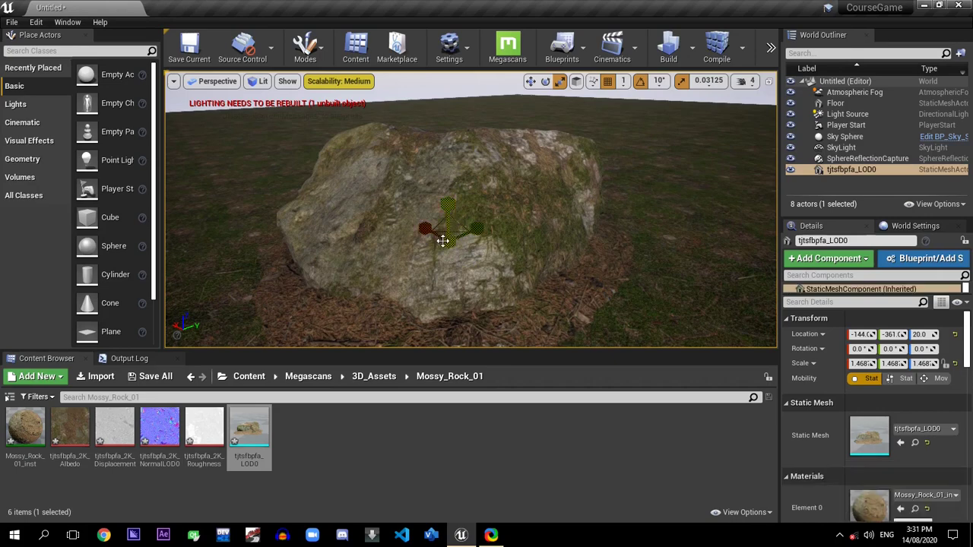
drag(444, 242, 570, 193)
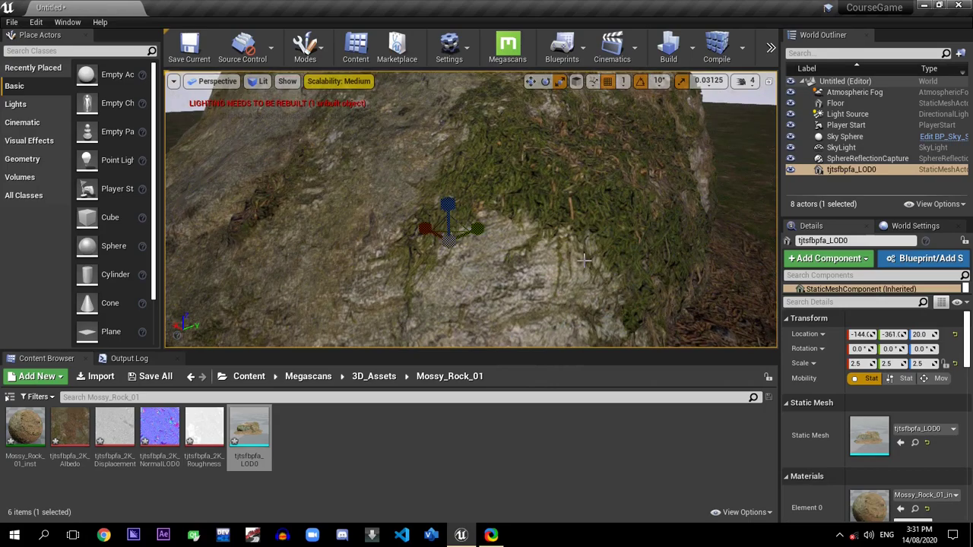
right_drag(592, 245, 623, 240)
key(f)
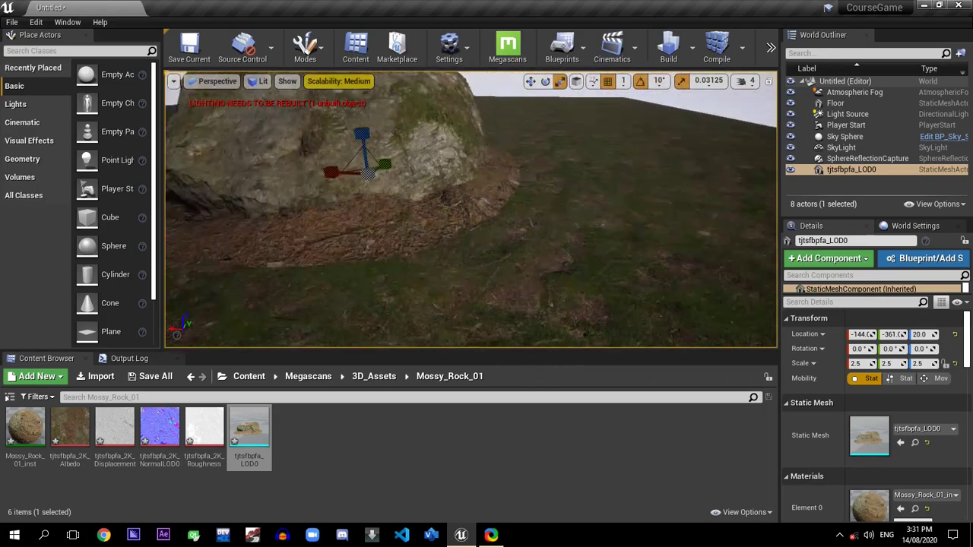
right_drag(472, 212, 542, 157)
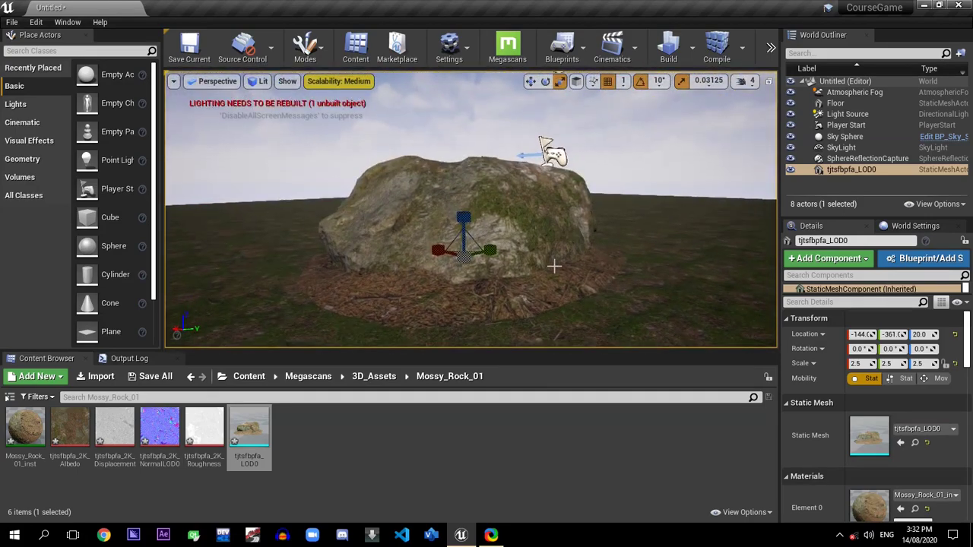
- Duplicate the mossy rock along its X axis, placing the copy at about X 39
right_drag(554, 266, 616, 267)
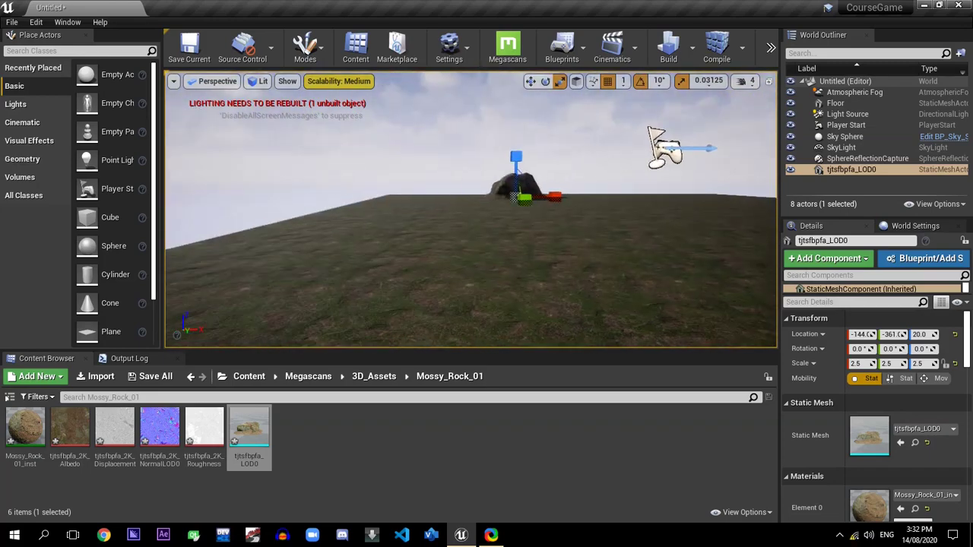
mouse_move(432, 263)
right_down()
mouse_move(517, 264)
mouse_move(432, 263)
right_up()
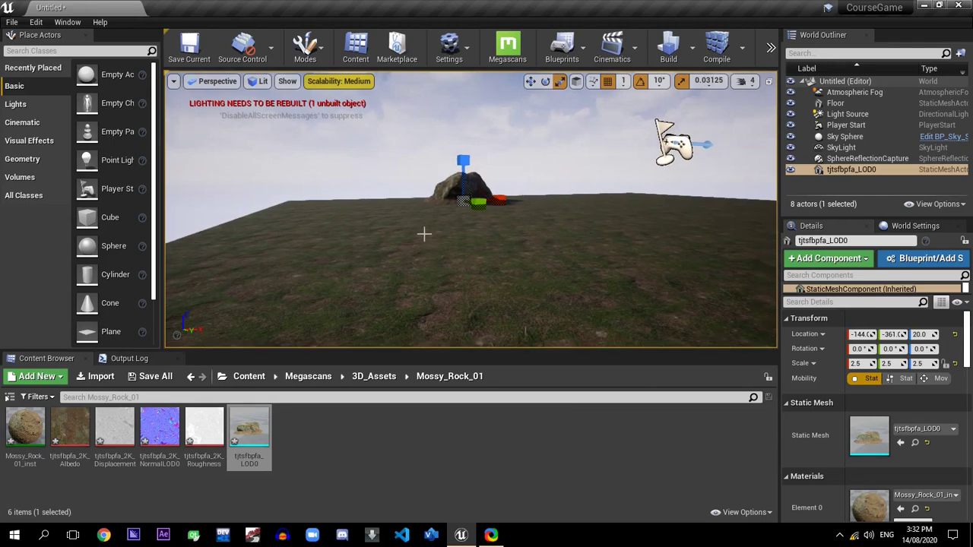
right_drag(471, 209, 502, 251)
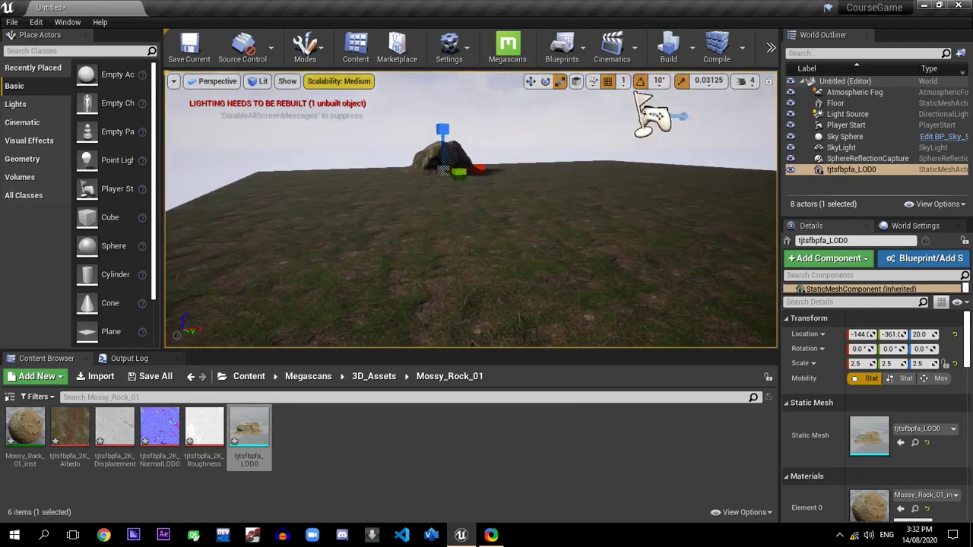
right_drag(380, 303, 441, 302)
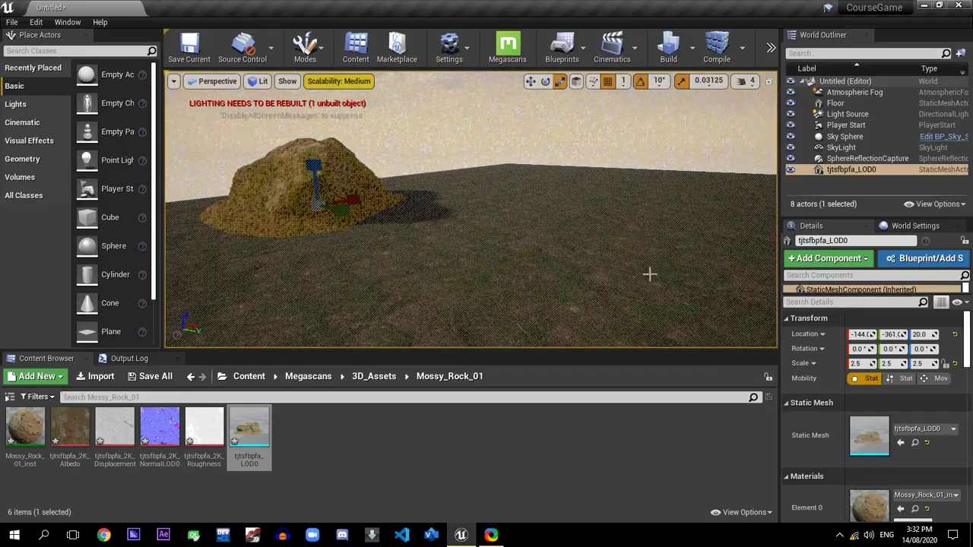
click(355, 203)
click(339, 187)
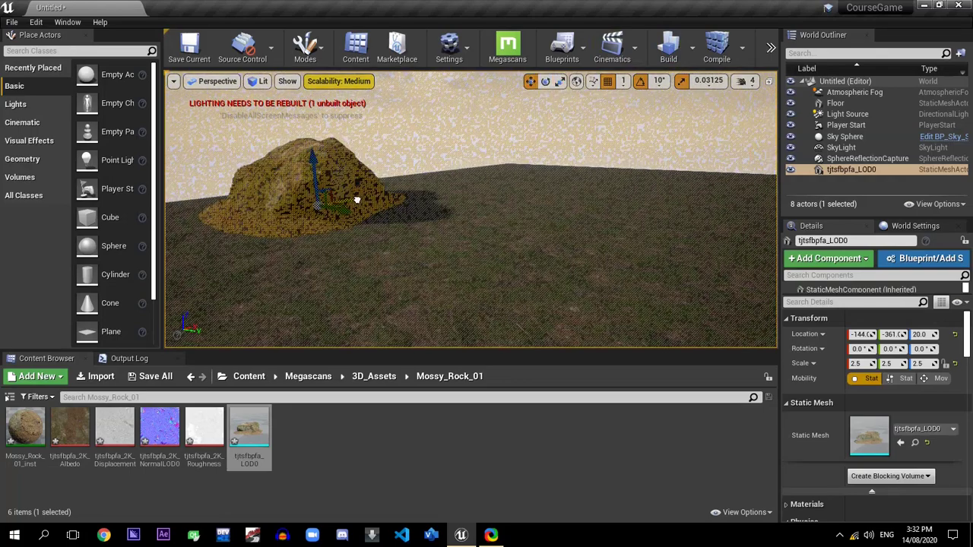
alt+drag(357, 200, 456, 168)
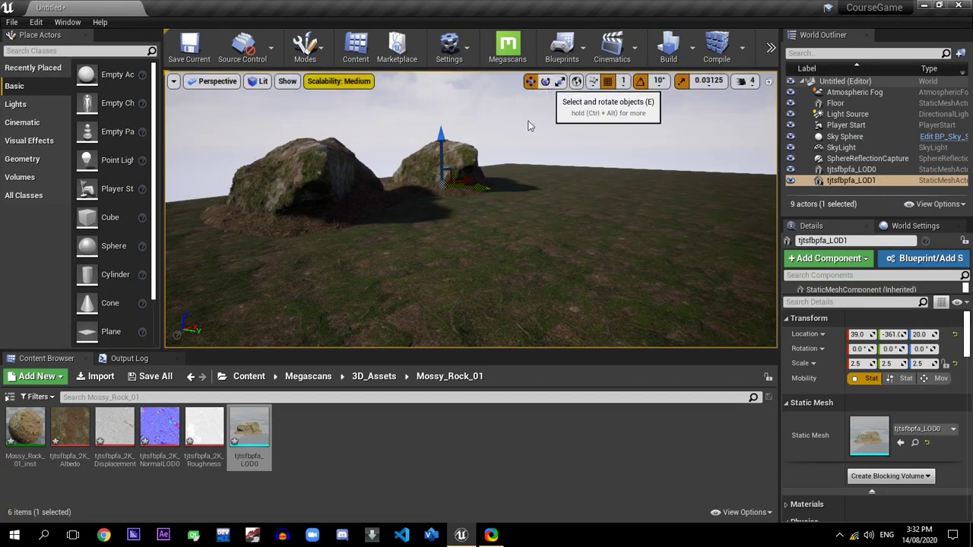
- Rotate the copied rock 70 degrees about its Z axis and move it along Y to about -135
click(546, 82)
drag(469, 197, 487, 198)
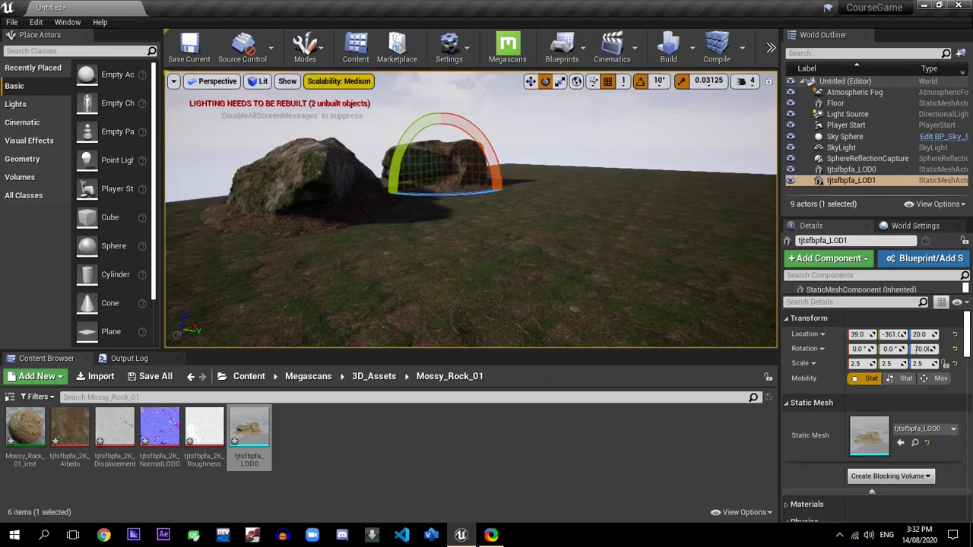
click(504, 172)
drag(504, 172, 456, 174)
click(460, 153)
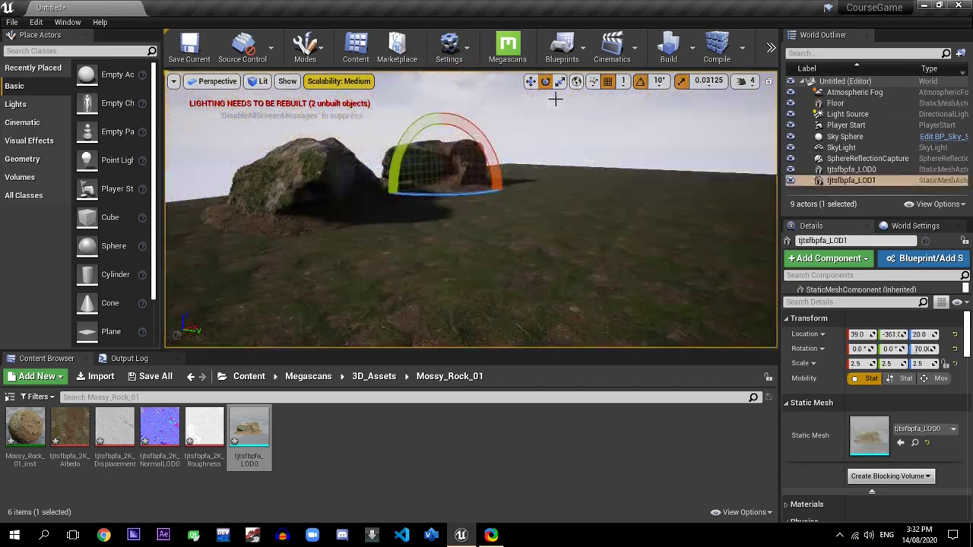
click(530, 80)
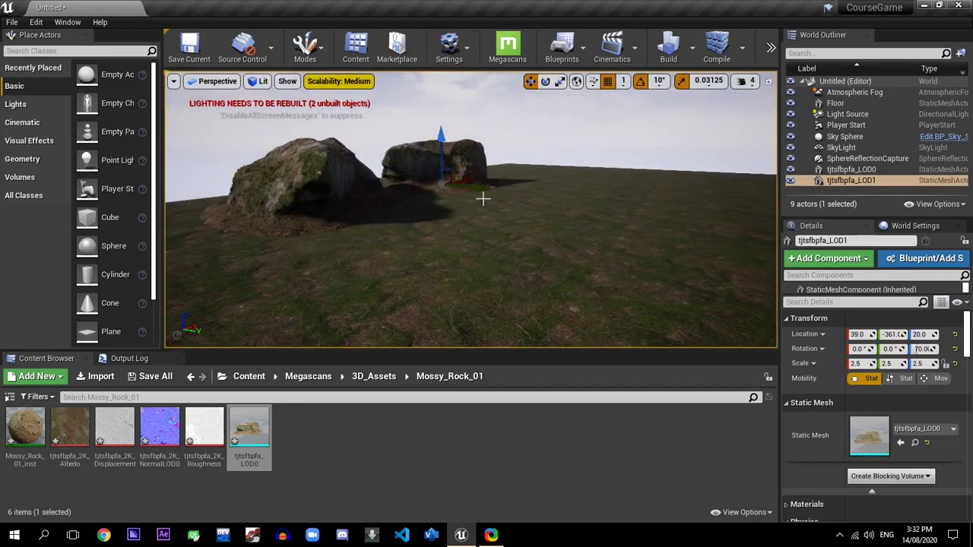
drag(471, 185, 682, 200)
- Duplicate the second rock along Y to about 101 and move this third rock along X to about -227
right_drag(558, 270, 638, 269)
key(s)
key(w)
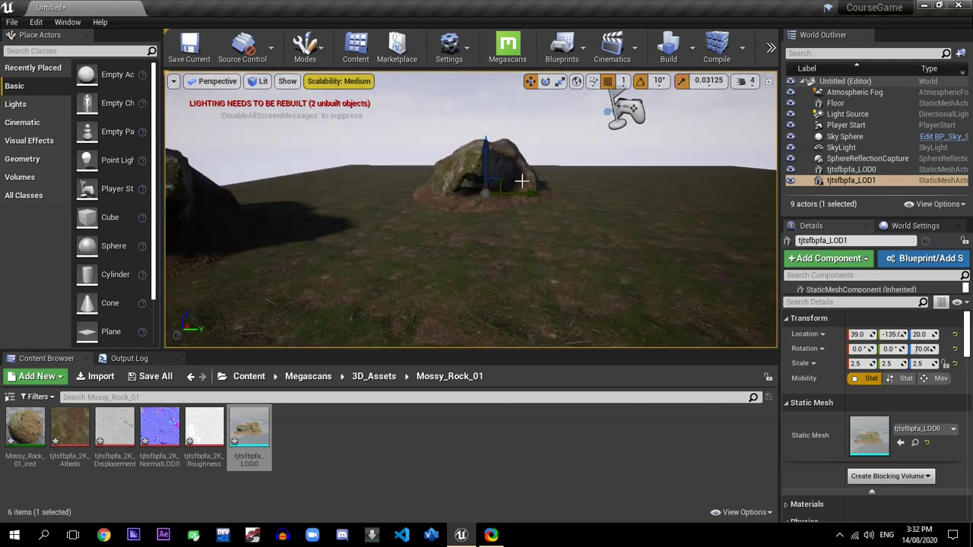
alt+drag(530, 193, 741, 200)
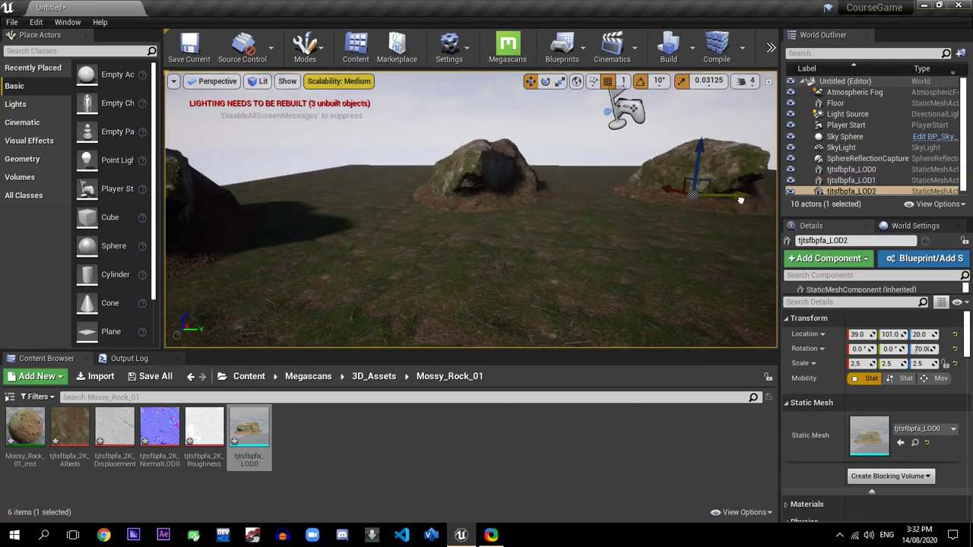
mouse_move(386, 184)
right_down()
mouse_move(411, 186)
mouse_move(387, 184)
right_up()
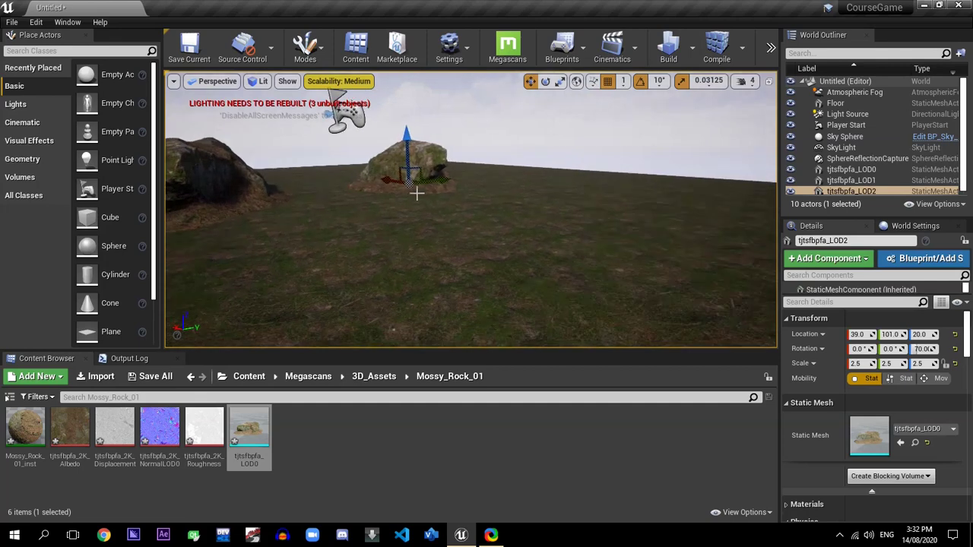
drag(386, 181, 642, 216)
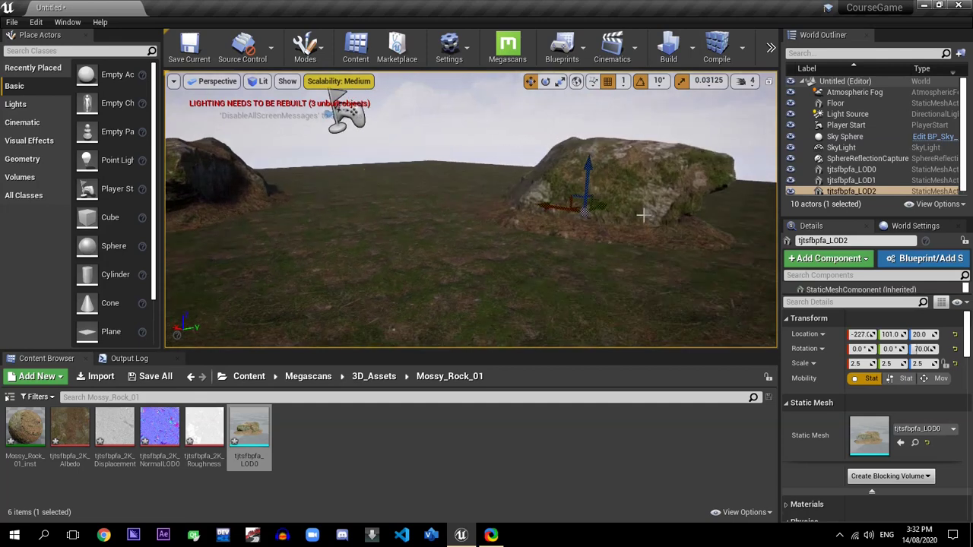
right_drag(646, 188, 663, 188)
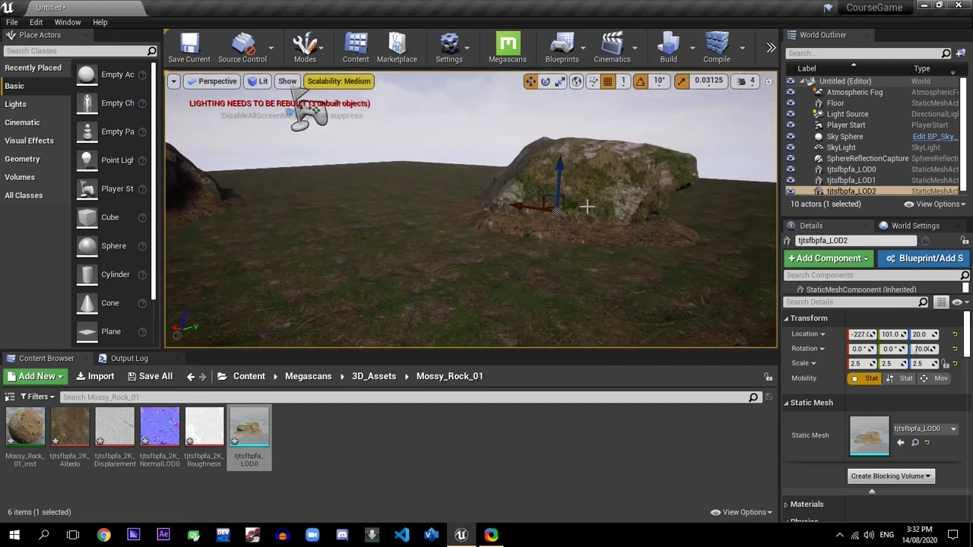
- Move the third mossy rock along its Y axis to about 384, keeping that rock selected
drag(572, 206, 650, 189)
click(482, 228)
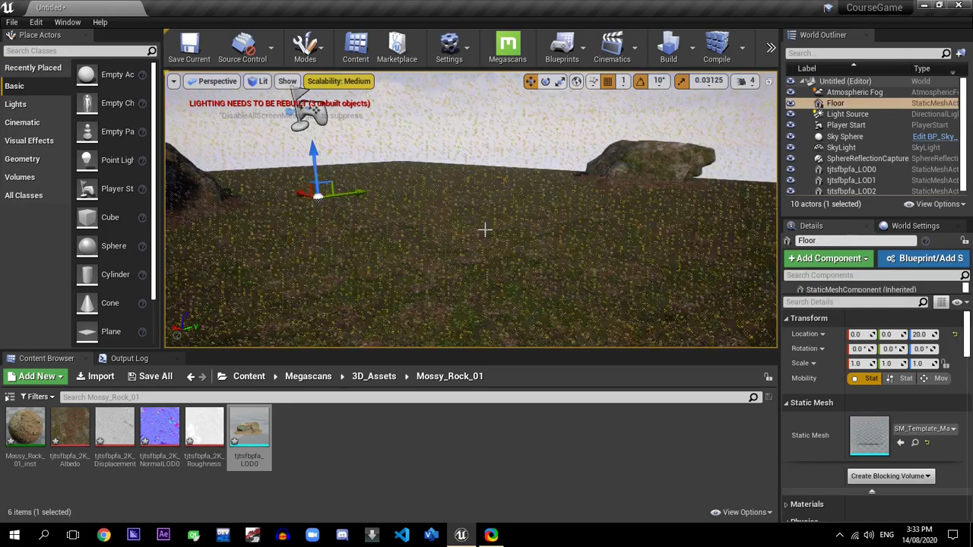
key(ctrl+z)
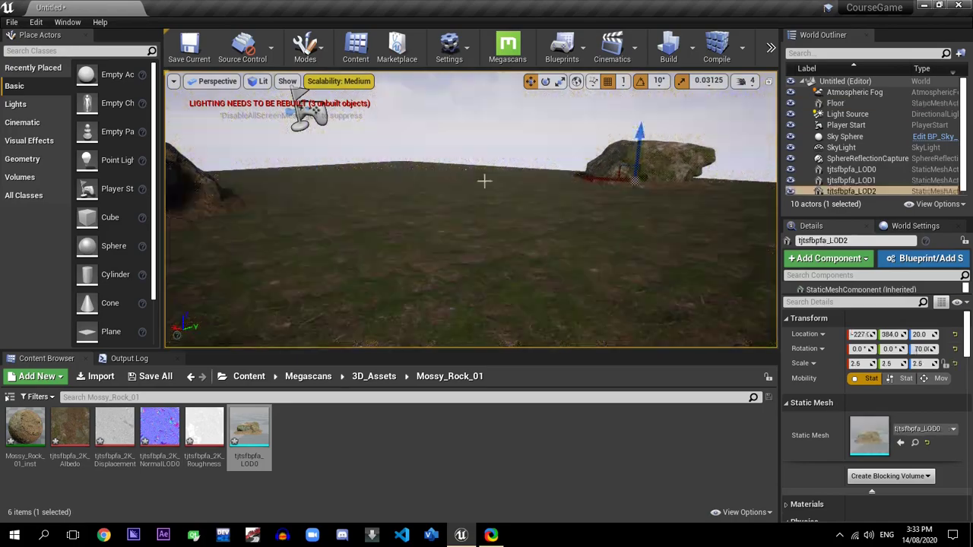
- Move the first mossy rock to about X -416, Y -446, near the corner of the floor
right_drag(482, 181, 457, 180)
right_drag(451, 214, 451, 214)
scroll(451, 214, down, 5)
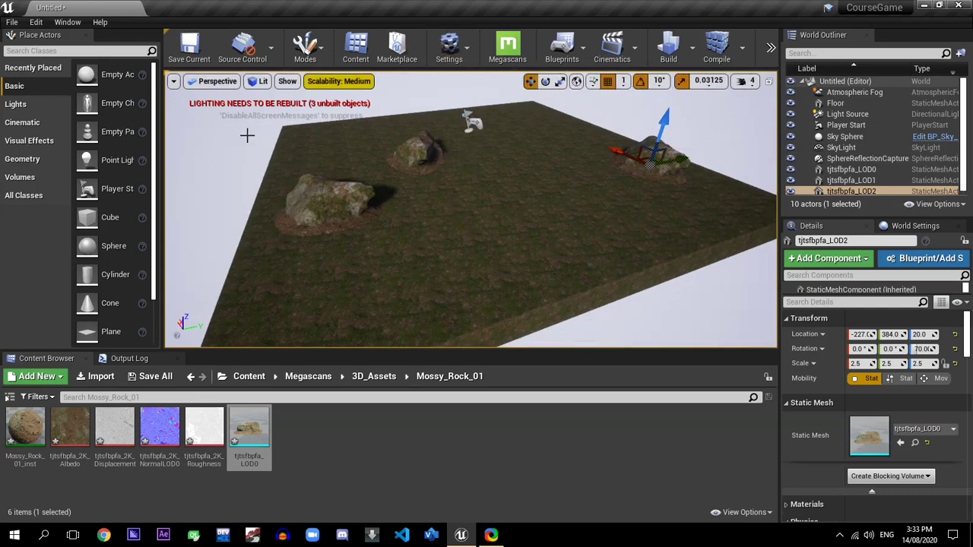
mouse_move(444, 177)
right_down()
mouse_move(443, 156)
mouse_move(466, 257)
mouse_move(455, 189)
right_up()
right_drag(449, 233, 442, 194)
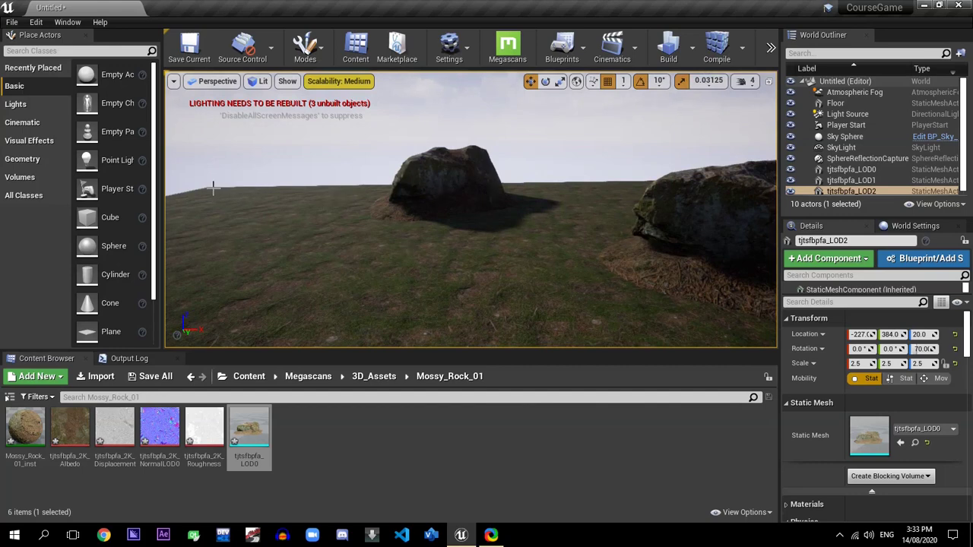
click(456, 191)
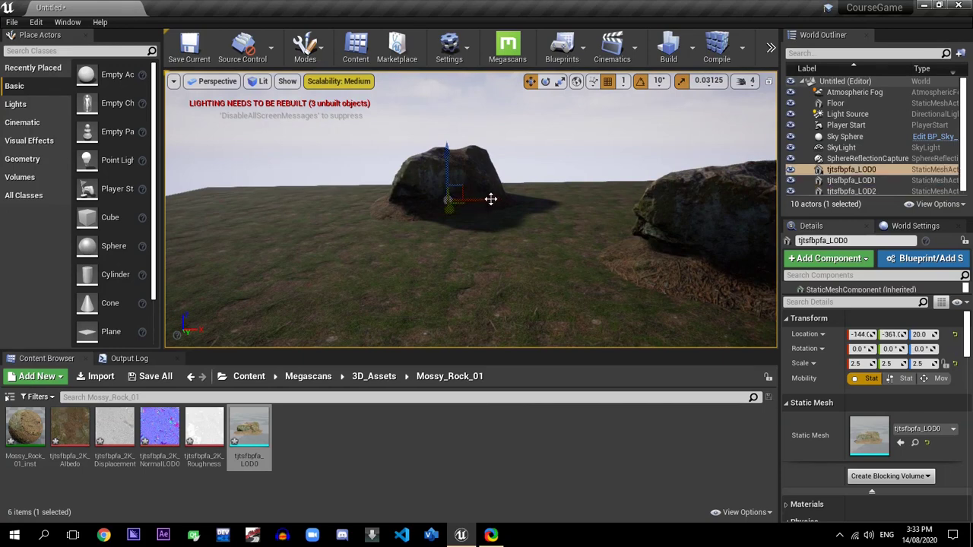
drag(491, 197, 271, 202)
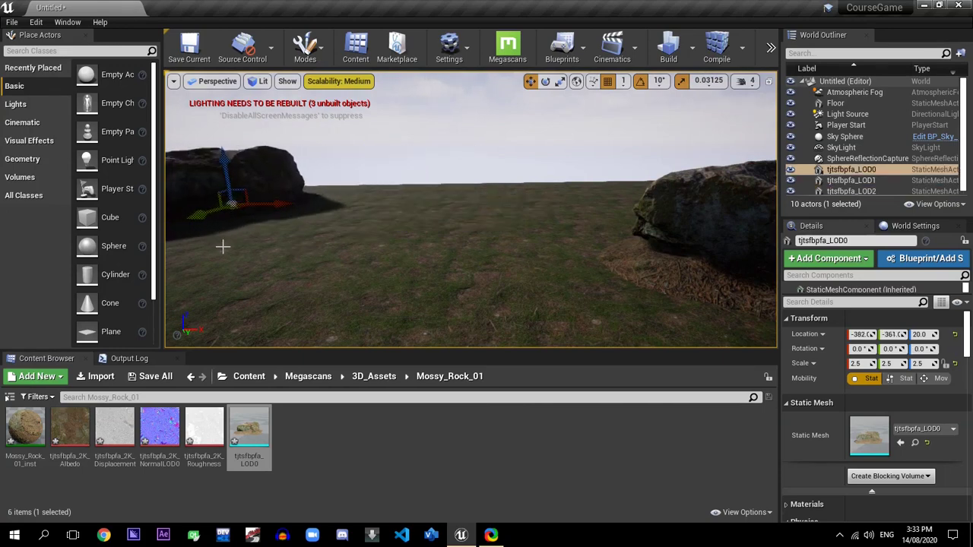
mouse_move(472, 213)
right_down()
mouse_move(502, 214)
mouse_move(456, 216)
right_up()
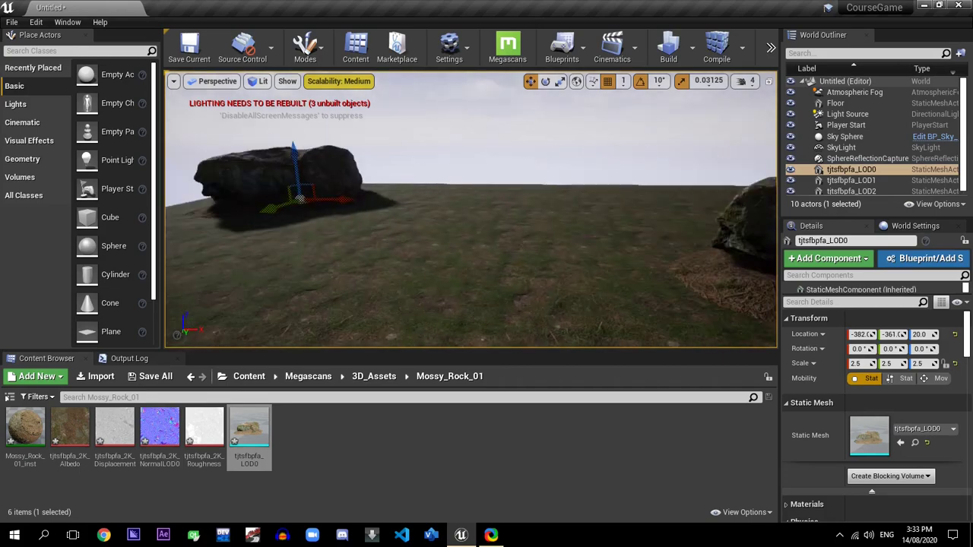
right_drag(413, 263, 274, 251)
key(f)
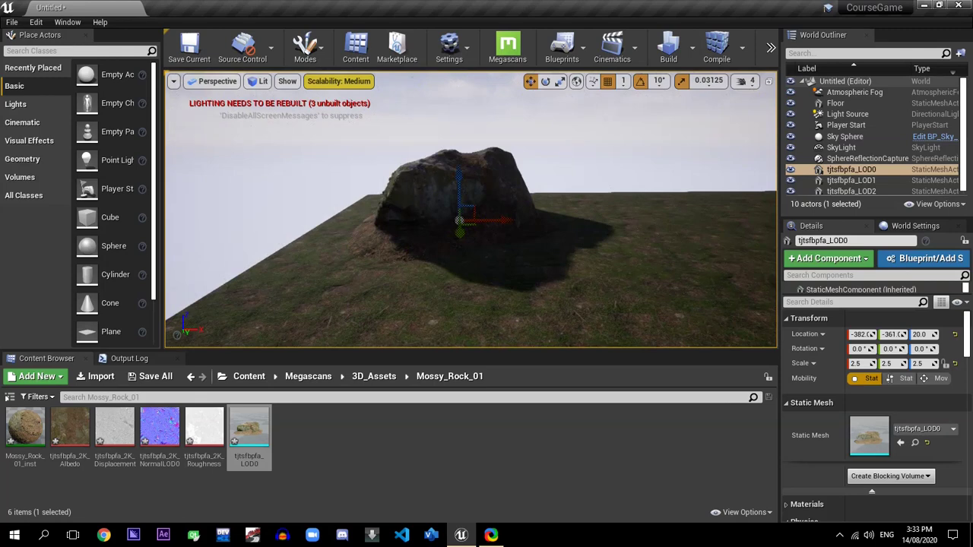
drag(461, 236, 472, 203)
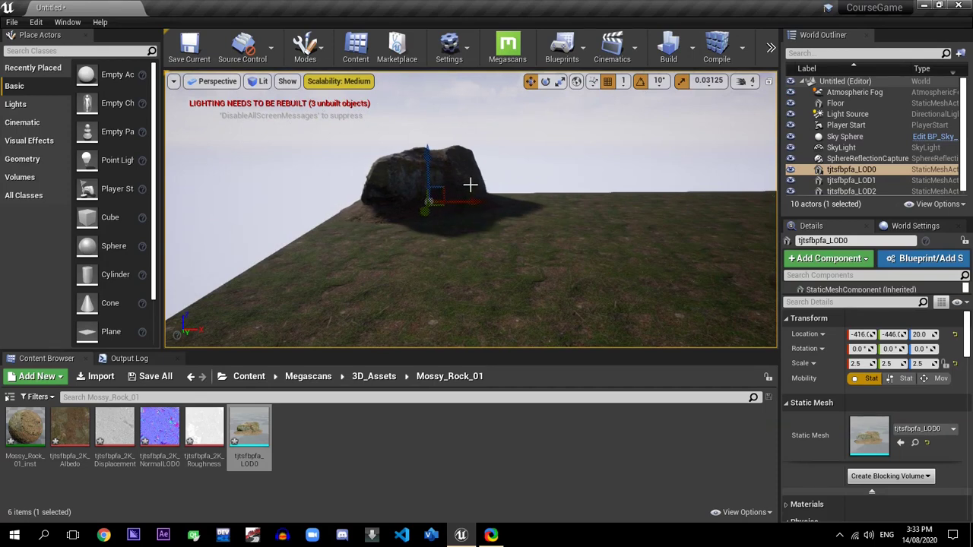
- Duplicate the first rock along X, placing the copy at about X -322, and switch to the Rotate tool for the copy
click(472, 173)
alt+drag(475, 202, 555, 202)
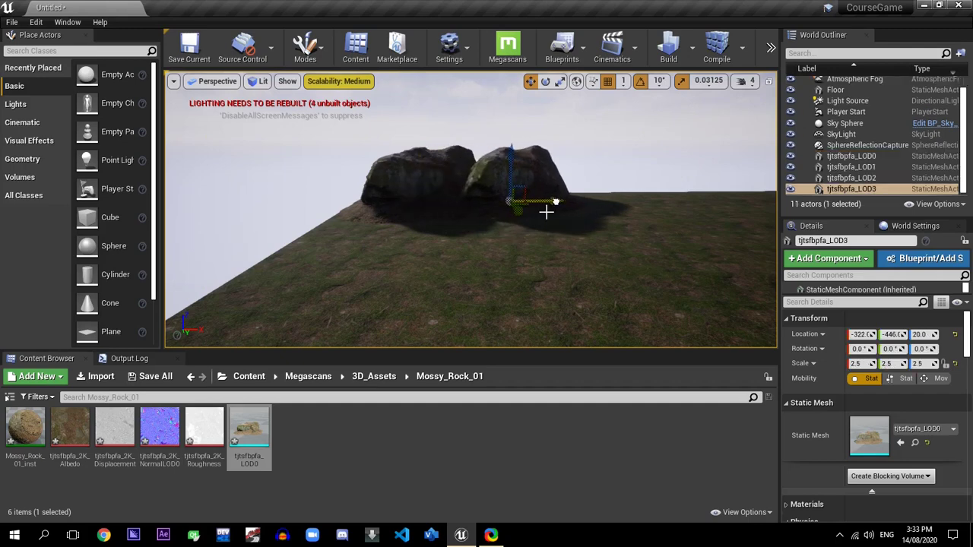
click(545, 81)
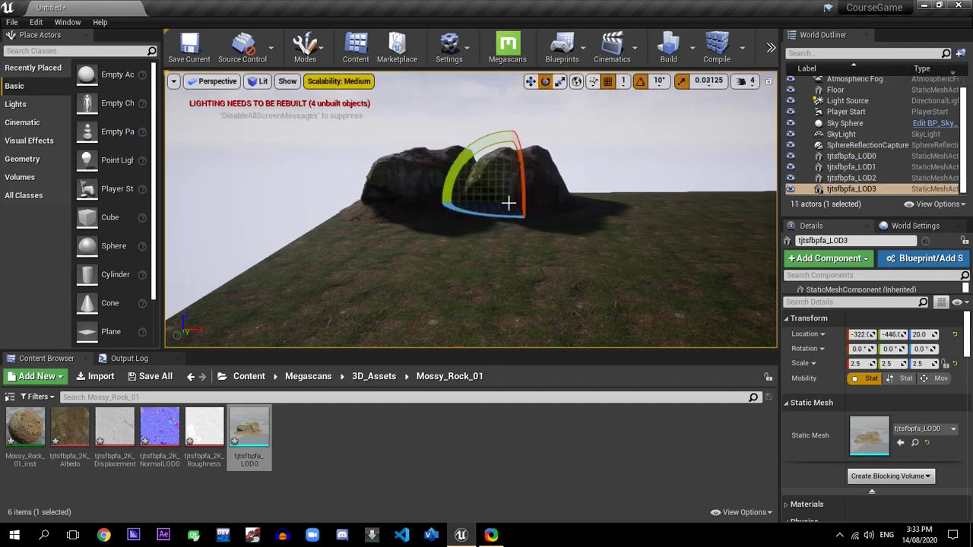
- Rotate the selected mossy rock 80° about its vertical axis, then deselect it
drag(495, 218, 544, 225)
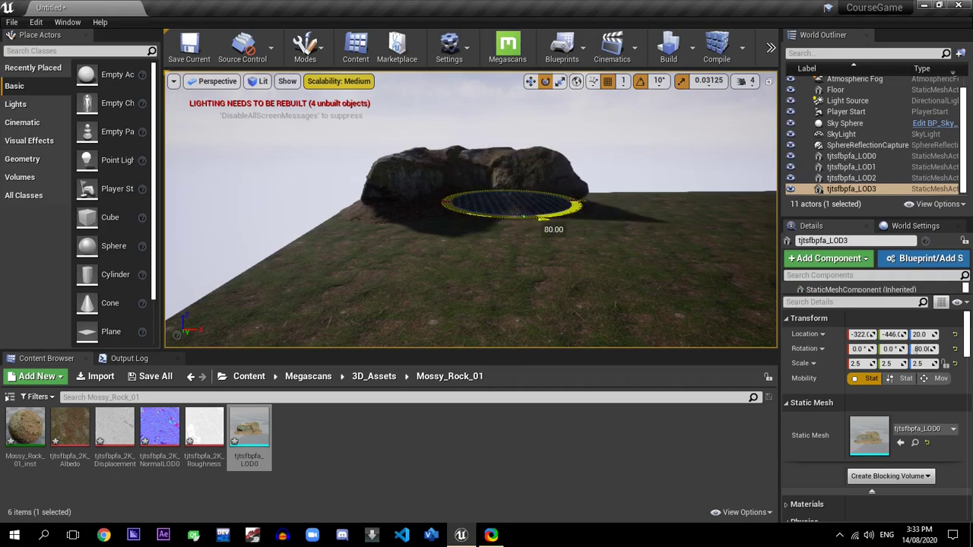
click(645, 214)
click(654, 151)
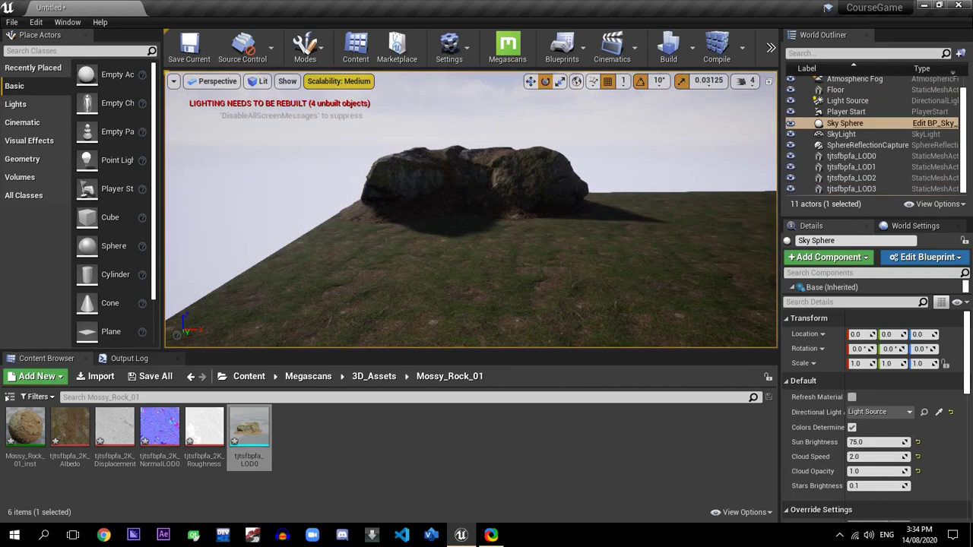
- Examine the placed mossy rocks and the surrounding floor from several angles
mouse_move(472, 213)
right_down()
mouse_move(532, 217)
mouse_move(479, 213)
right_up()
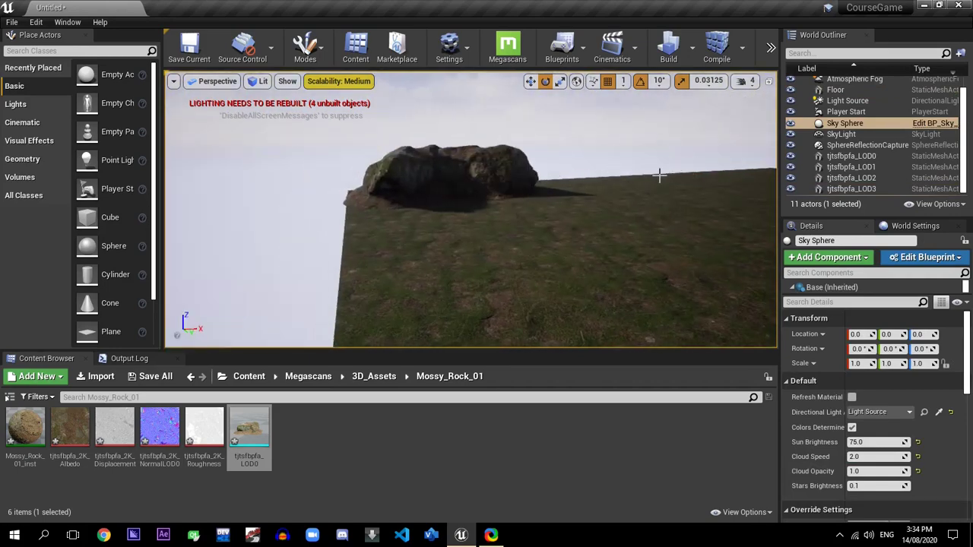
click(624, 225)
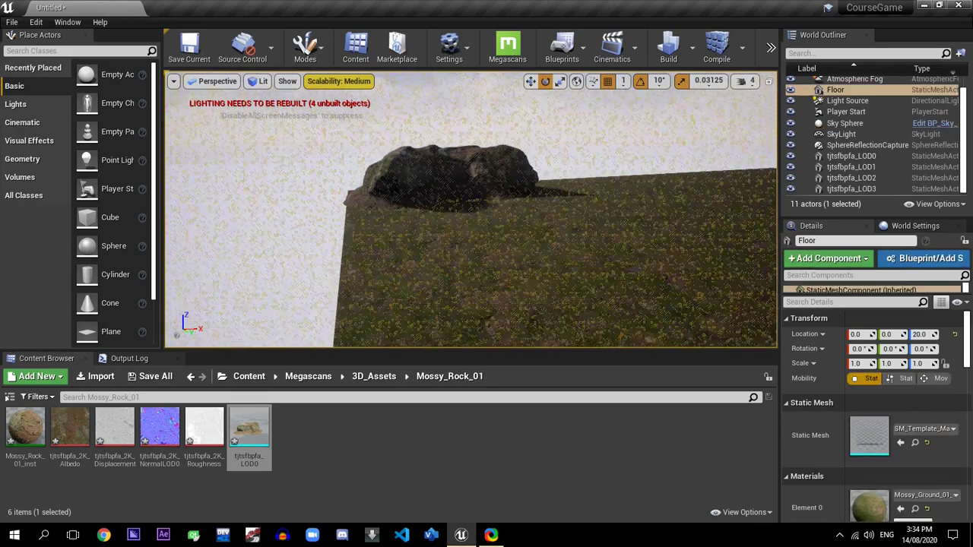
click(590, 202)
mouse_move(607, 218)
right_down()
mouse_move(555, 220)
mouse_move(647, 220)
mouse_move(585, 219)
mouse_move(638, 220)
mouse_move(616, 218)
right_up()
mouse_move(426, 195)
right_down()
mouse_move(384, 195)
mouse_move(448, 196)
mouse_move(426, 196)
right_up()
mouse_move(481, 213)
right_down()
mouse_move(373, 213)
mouse_move(482, 214)
right_up()
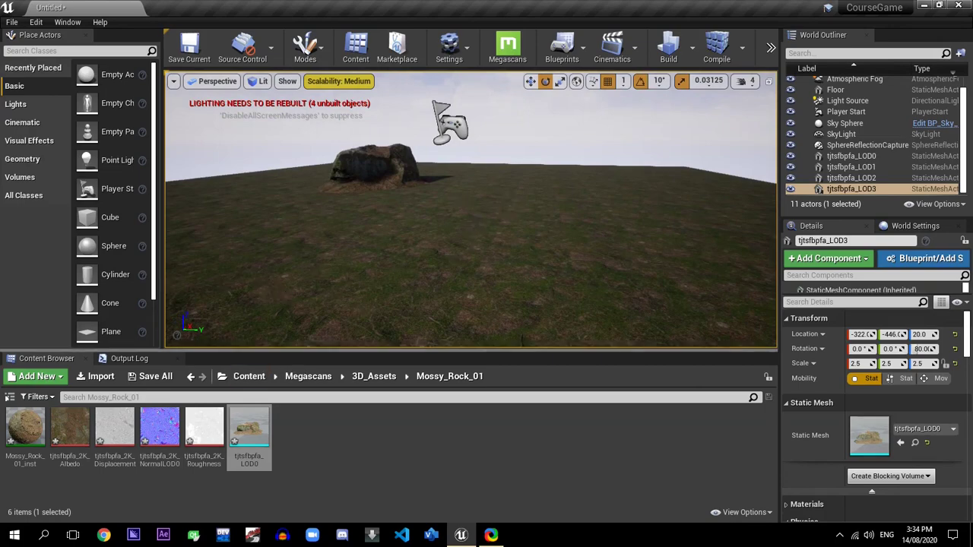
mouse_move(467, 255)
right_down()
mouse_move(517, 254)
mouse_move(457, 255)
mouse_move(467, 255)
right_up()
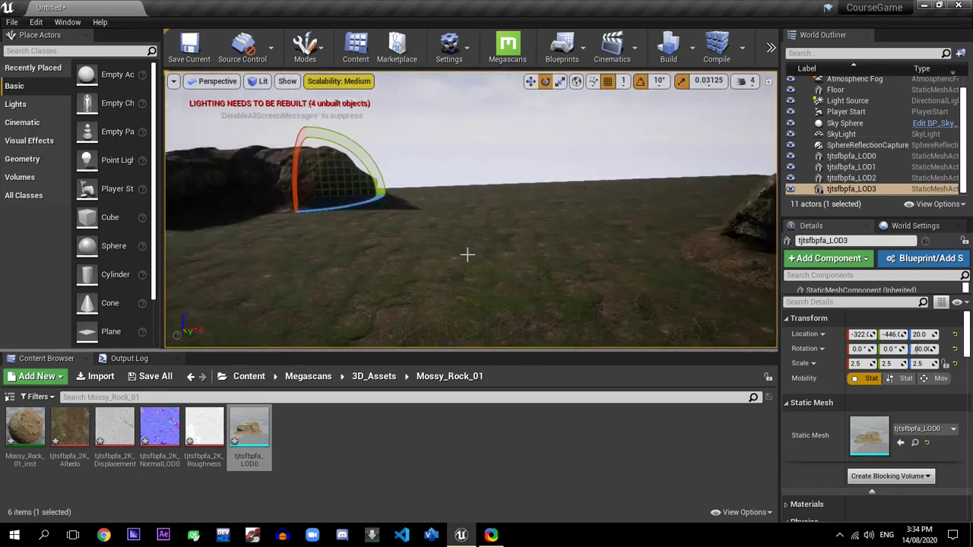
- Place the tl3ifdmfa_LOD0 bucket mesh from Megascans/3D_Assets/Old_Wooden_Bucket_02 on the open floor among the rocks
click(309, 377)
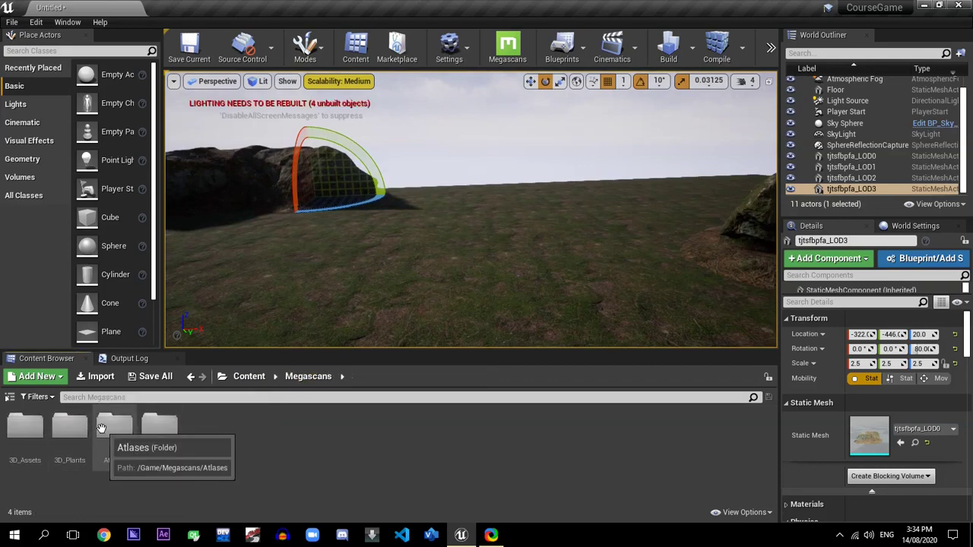
right_drag(315, 241, 315, 241)
right_drag(248, 245, 249, 244)
double_click(25, 427)
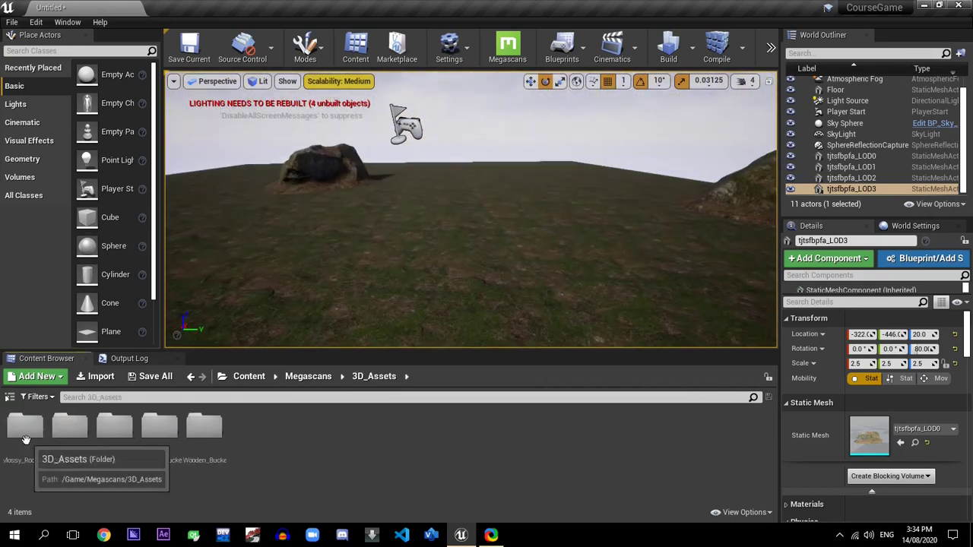
double_click(204, 427)
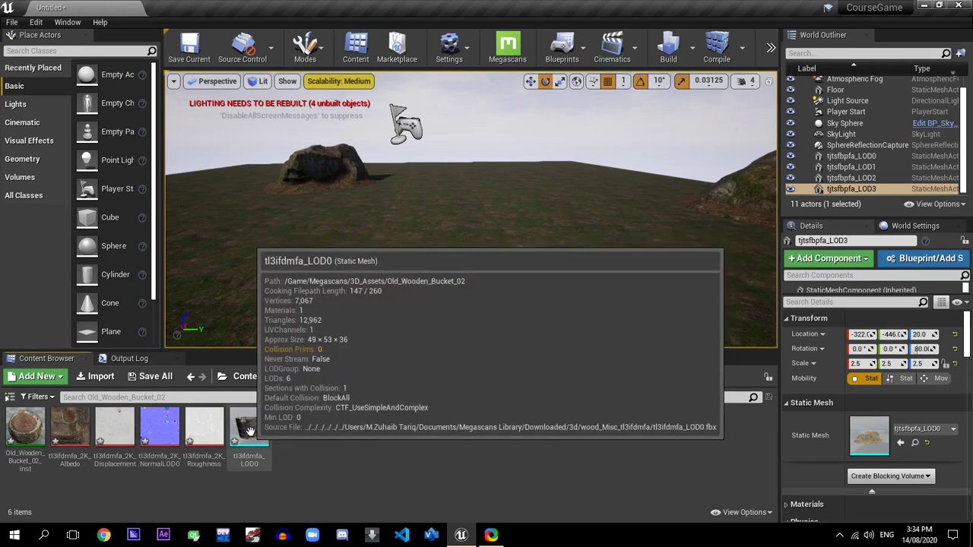
drag(249, 432, 403, 227)
- Tip the bucket onto its side with a 70° Y rotation and raise it to a Z location of 27
drag(393, 185, 393, 232)
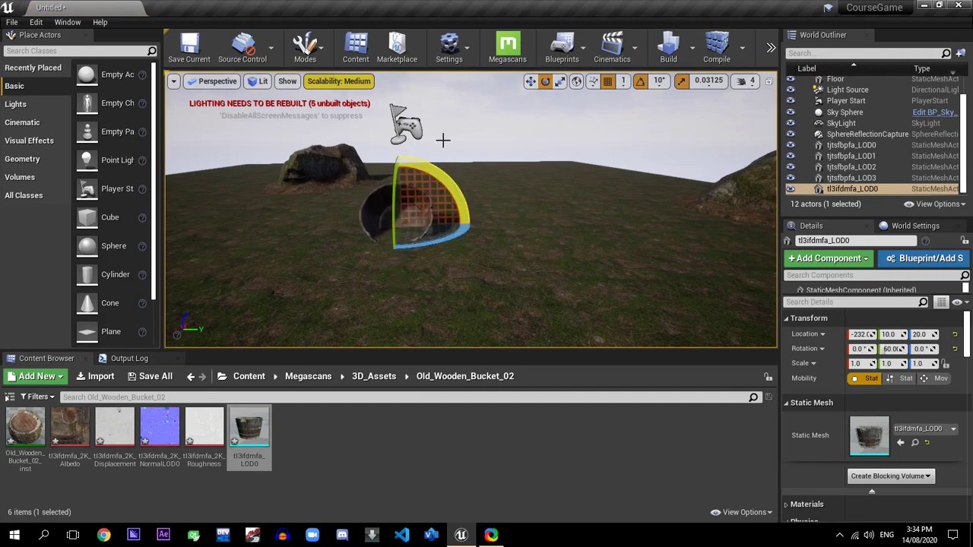
click(530, 80)
drag(400, 176, 400, 168)
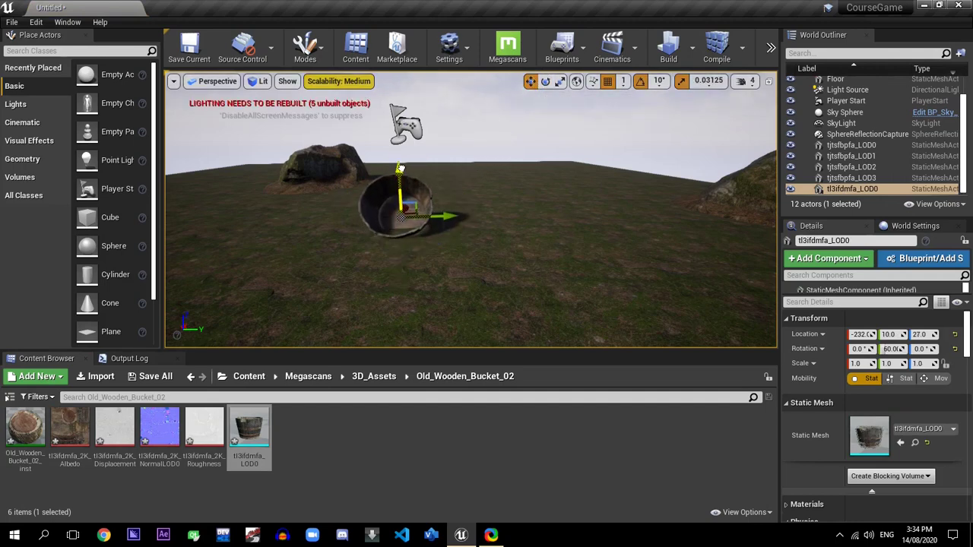
click(545, 80)
drag(400, 183, 406, 202)
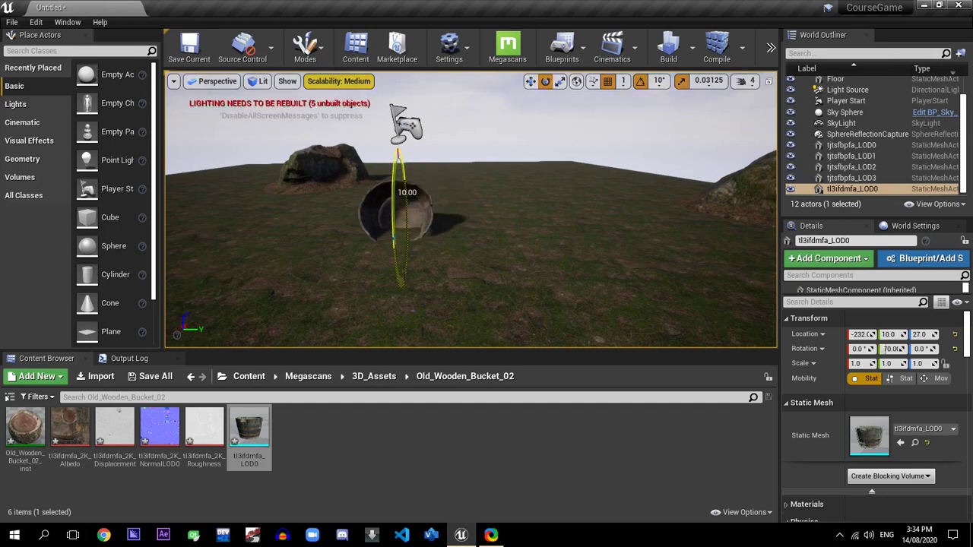
click(536, 161)
drag(536, 161, 563, 268)
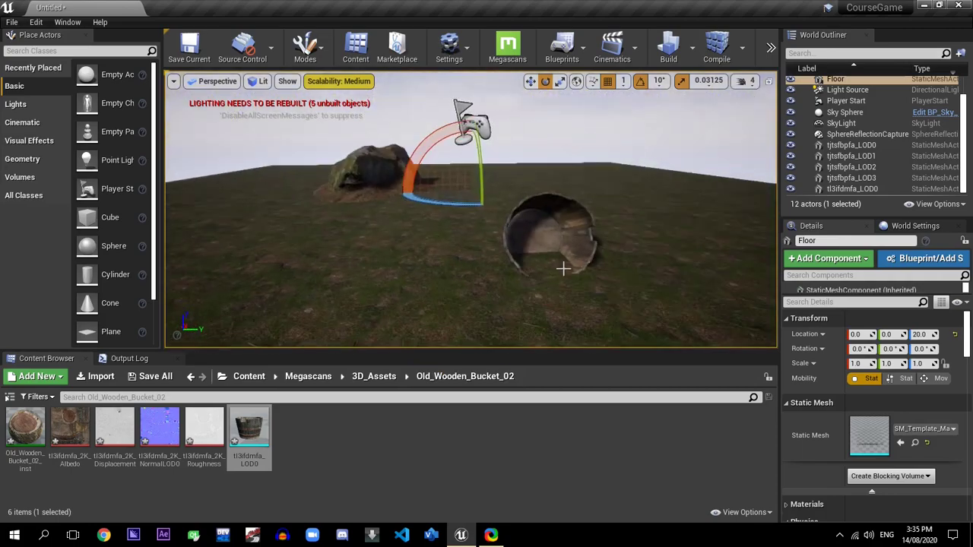
- Duplicate the tipped bucket along the Y axis, placing the copy beside it at a Y location of 76
click(546, 225)
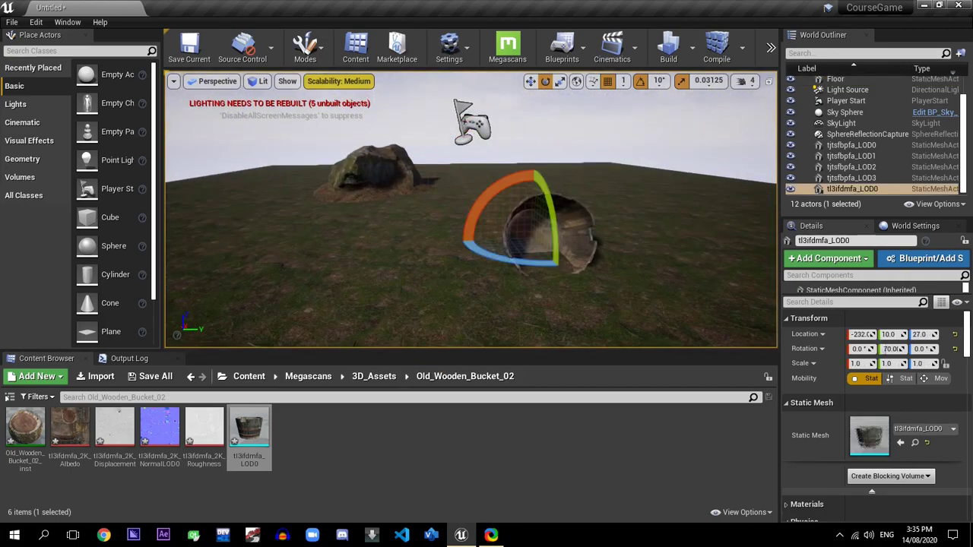
drag(546, 225, 524, 218)
click(578, 197)
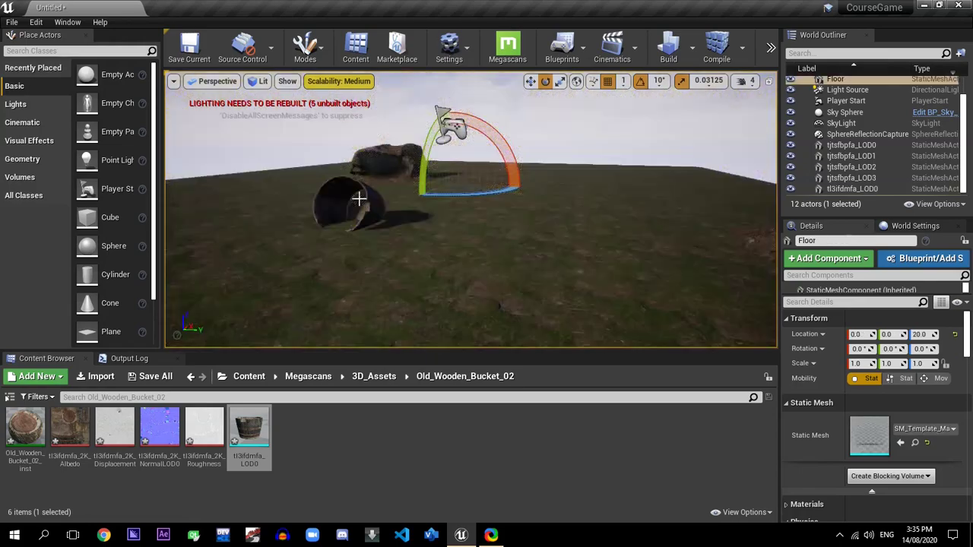
click(359, 198)
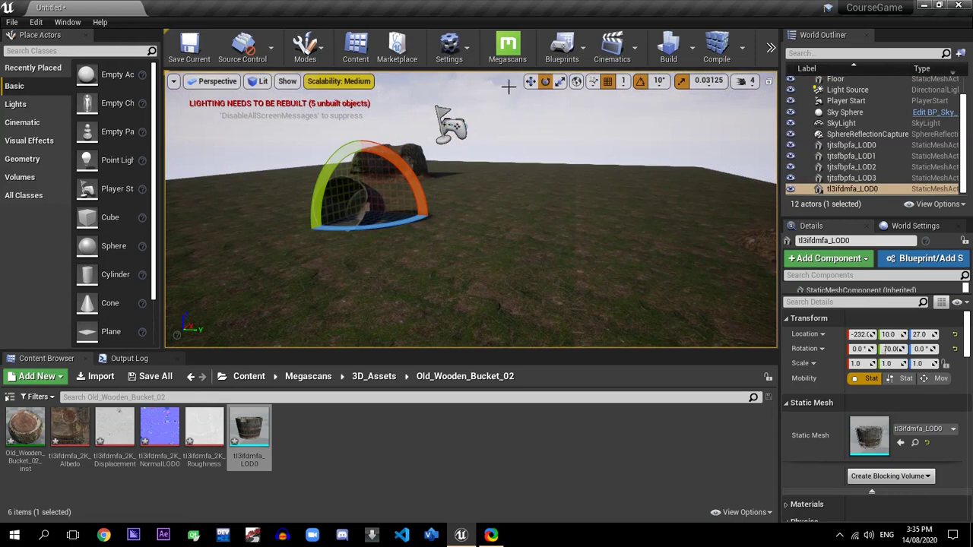
click(531, 82)
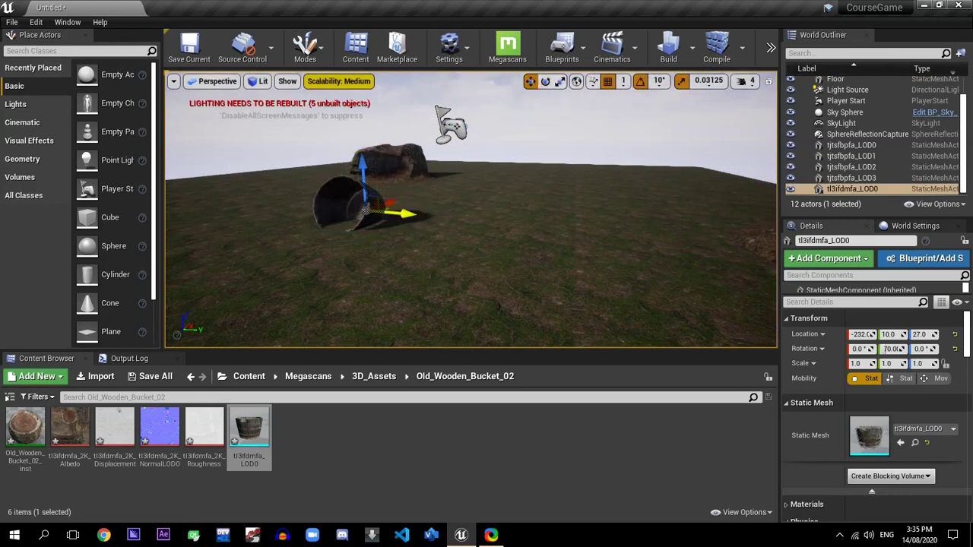
alt+drag(409, 214, 475, 219)
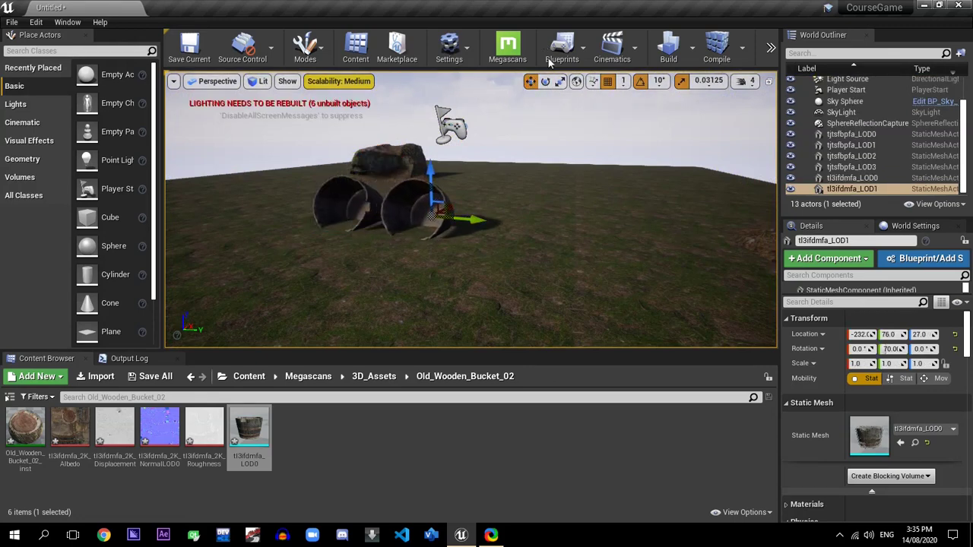
- Stand the duplicated bucket upright with a Y rotation of 0° and lower it to a Z location of 21
click(546, 82)
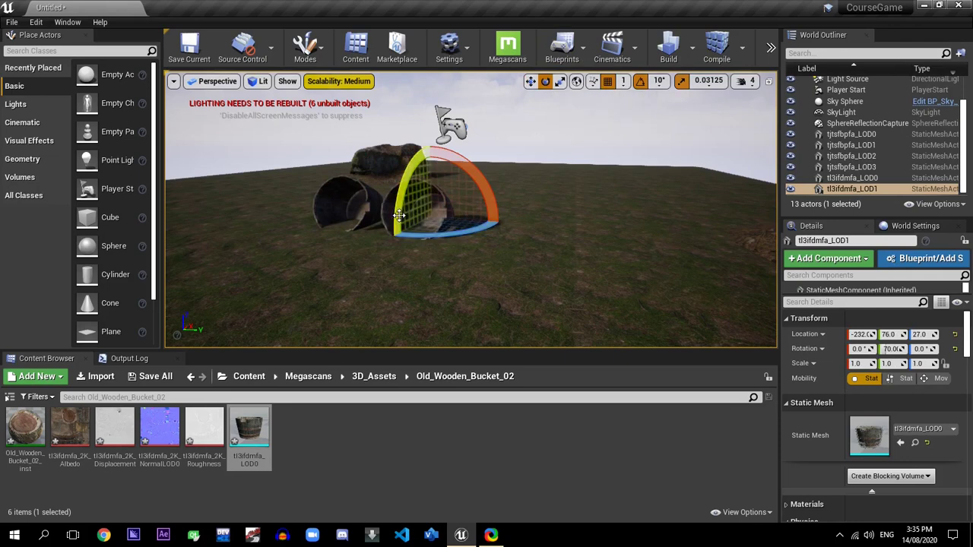
drag(398, 216, 441, 273)
click(539, 330)
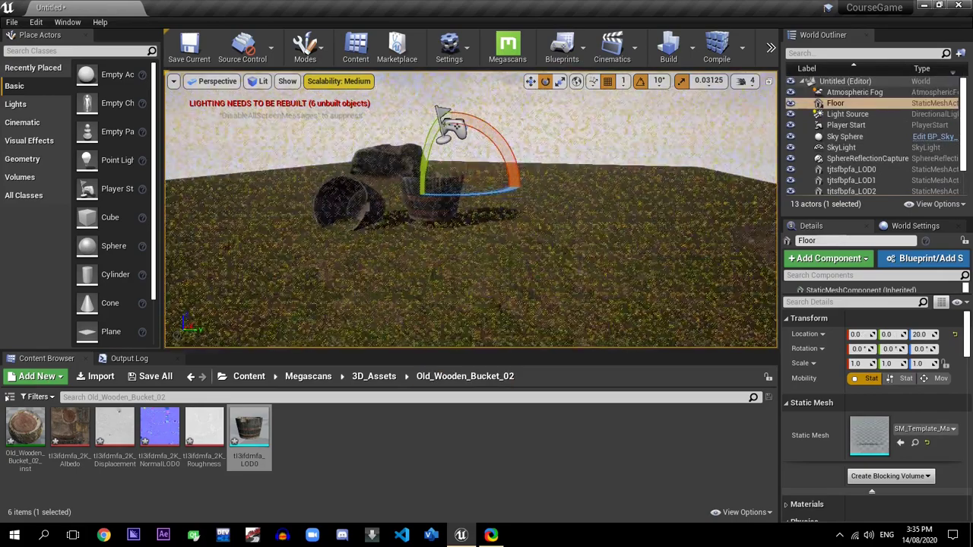
click(430, 216)
click(532, 81)
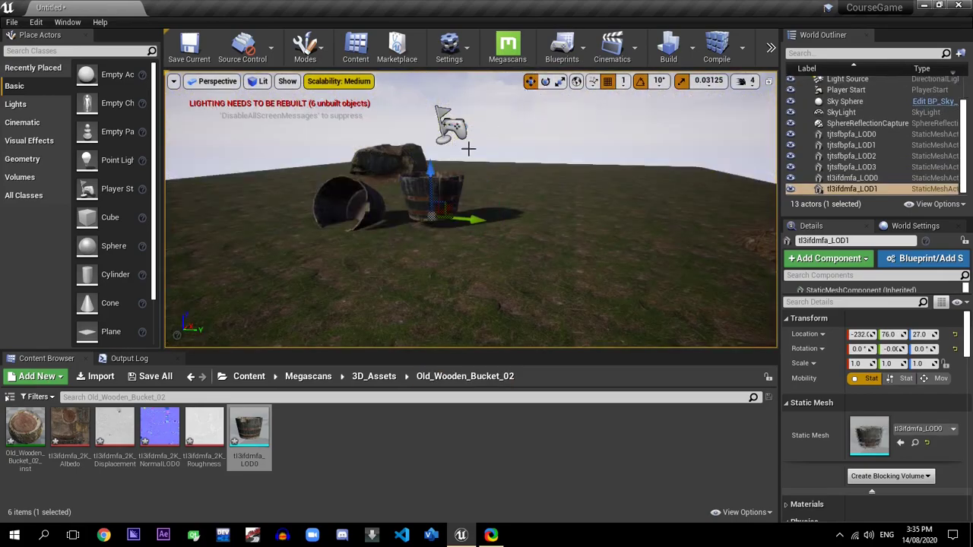
drag(430, 173, 430, 181)
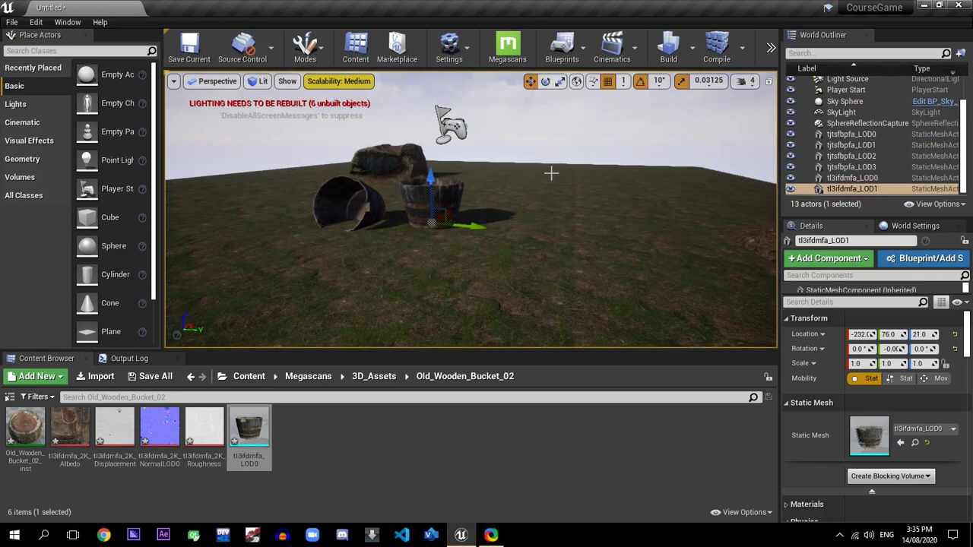
- Examine the tipped and upright buckets and their surroundings from different viewpoints
click(292, 197)
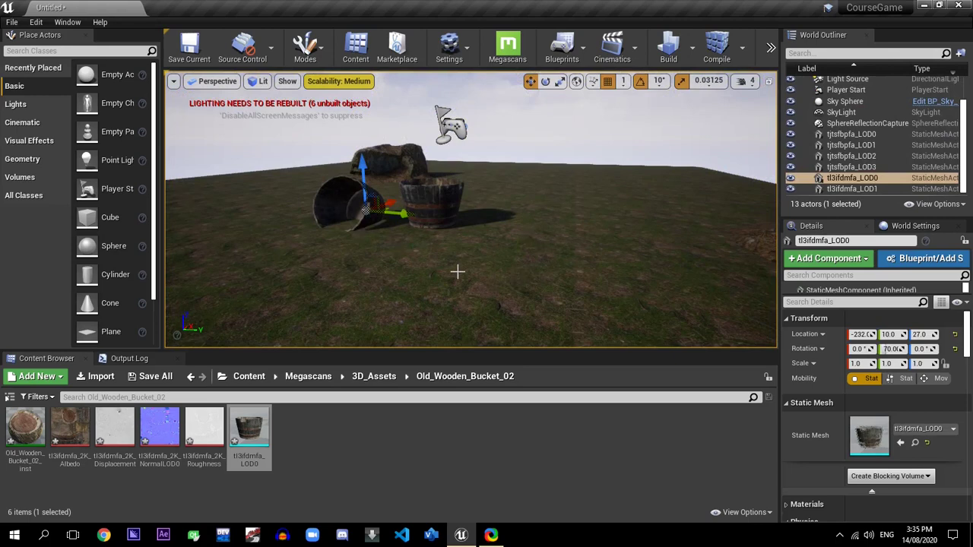
drag(443, 271, 416, 192)
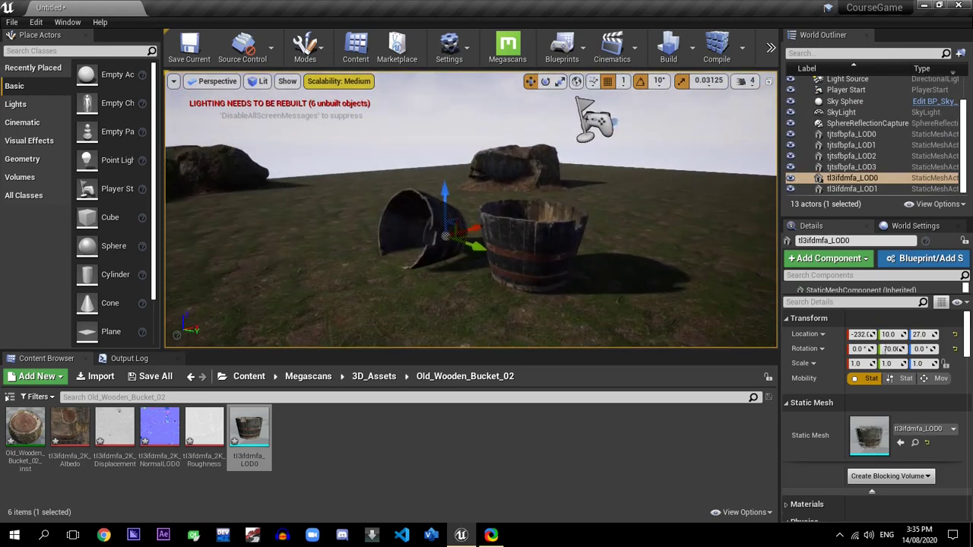
click(522, 242)
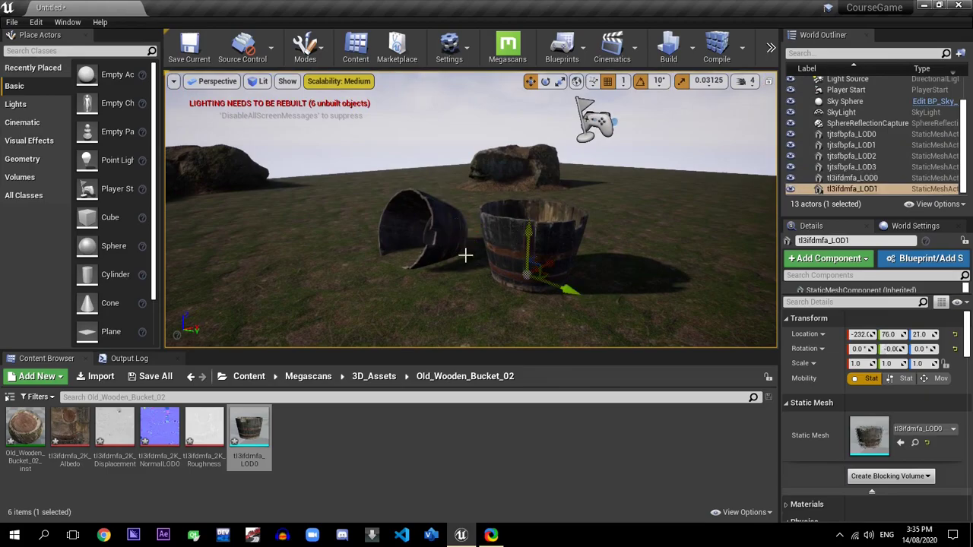
click(293, 246)
drag(293, 245, 285, 186)
double_click(844, 104)
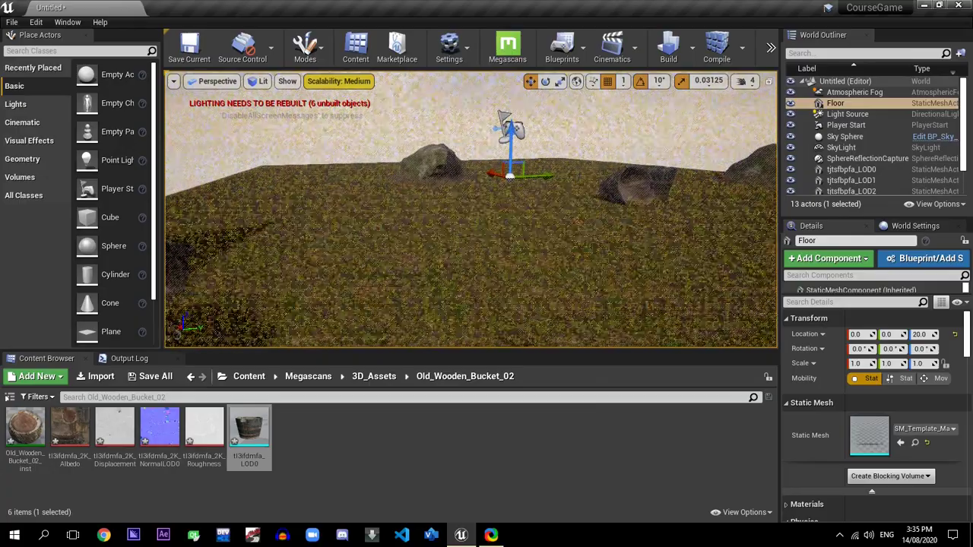
click(631, 182)
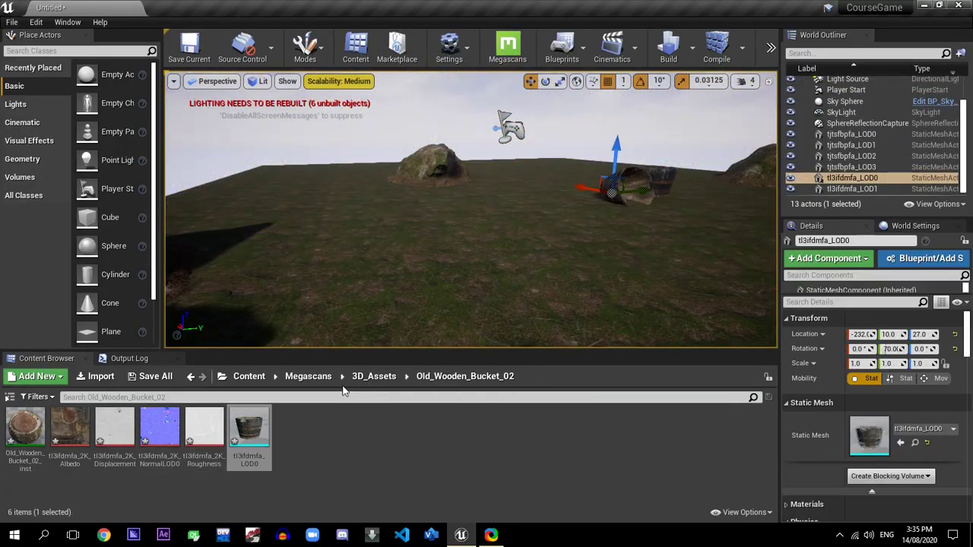
- Place the tdcnfcdr_Var1_LOD0_1 grass mesh from Megascans/3D_Plants/Tufted_Grass_01 on the floor in front of the rock
click(374, 376)
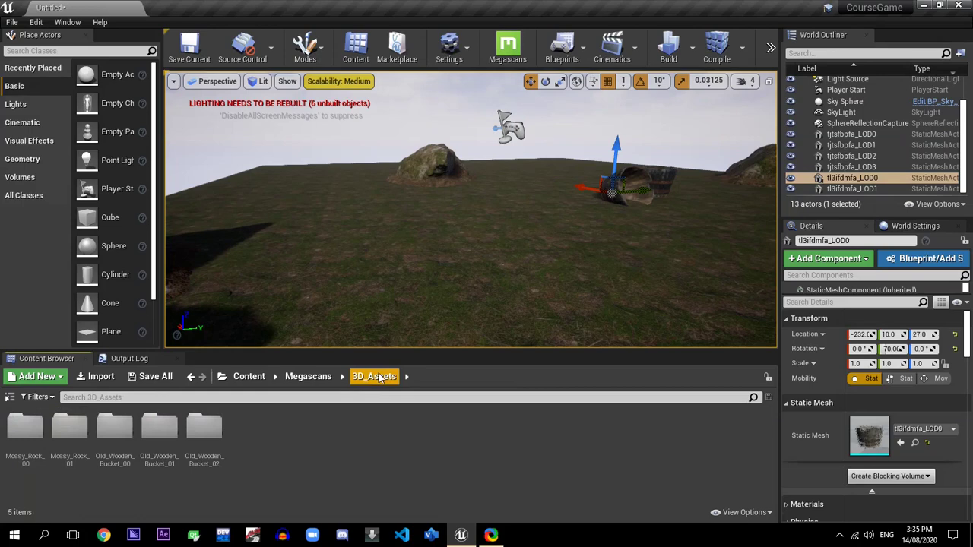
click(308, 376)
double_click(59, 432)
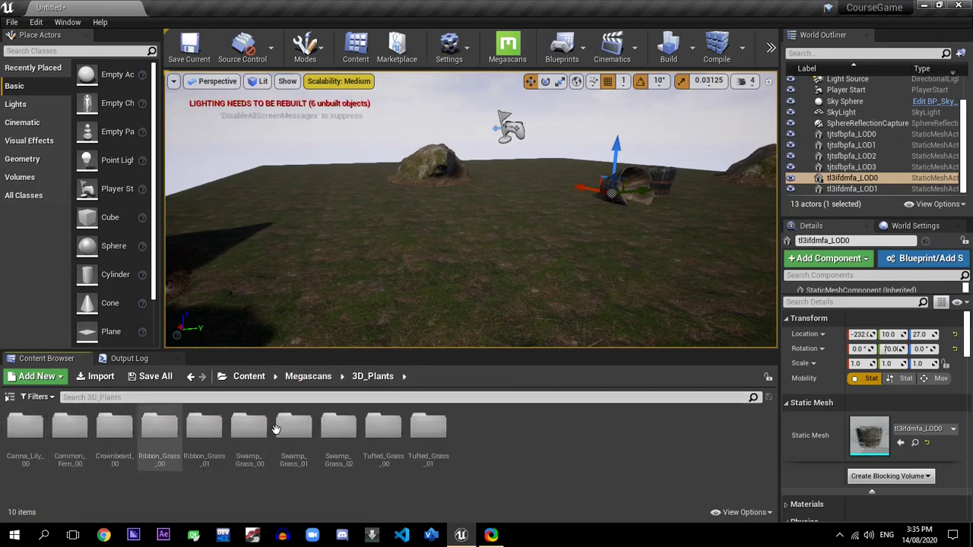
double_click(428, 429)
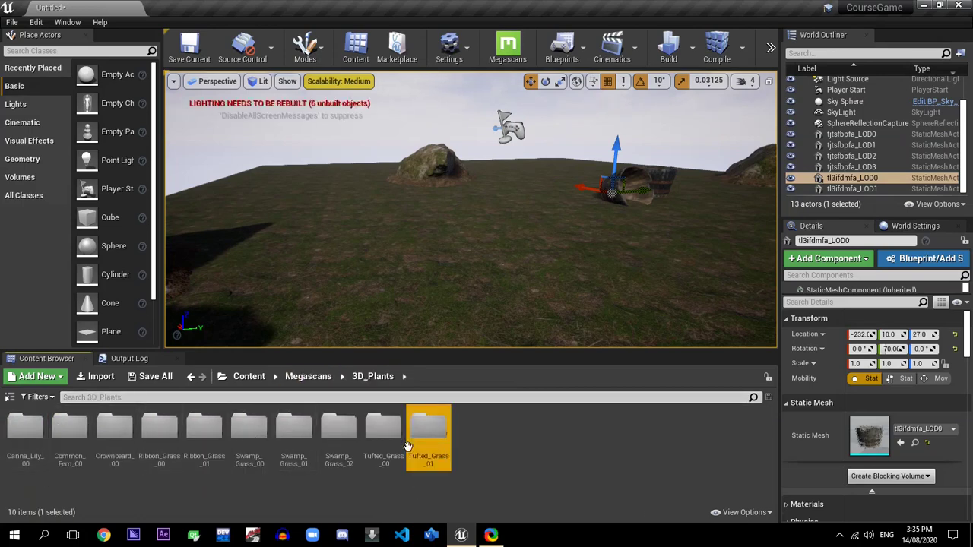
click(609, 433)
drag(610, 389, 441, 216)
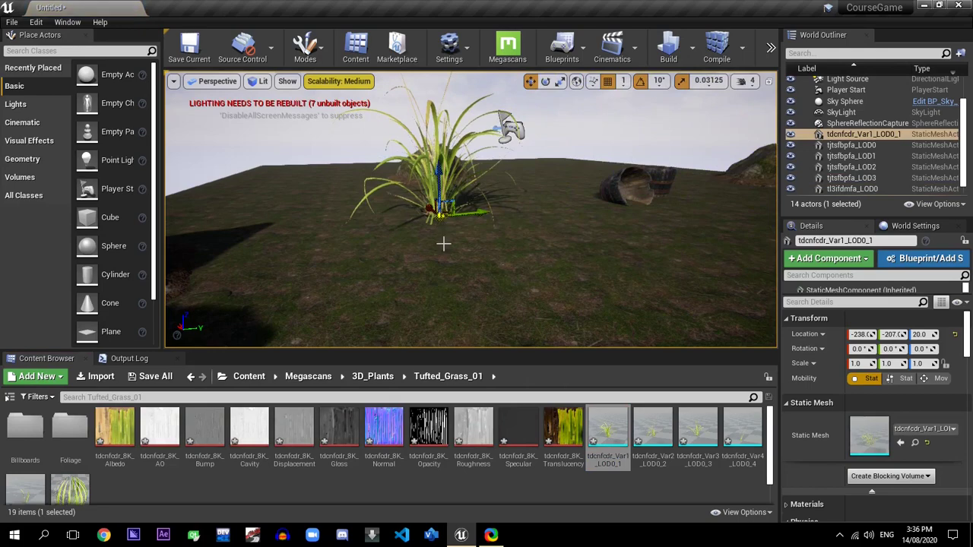
- Place the Var2, Var3, Var4 and Var5 tufted grass meshes on the floor around the first clump, then select the Var3 clump
drag(639, 435, 631, 247)
drag(698, 432, 500, 272)
scroll(483, 469, down, 1)
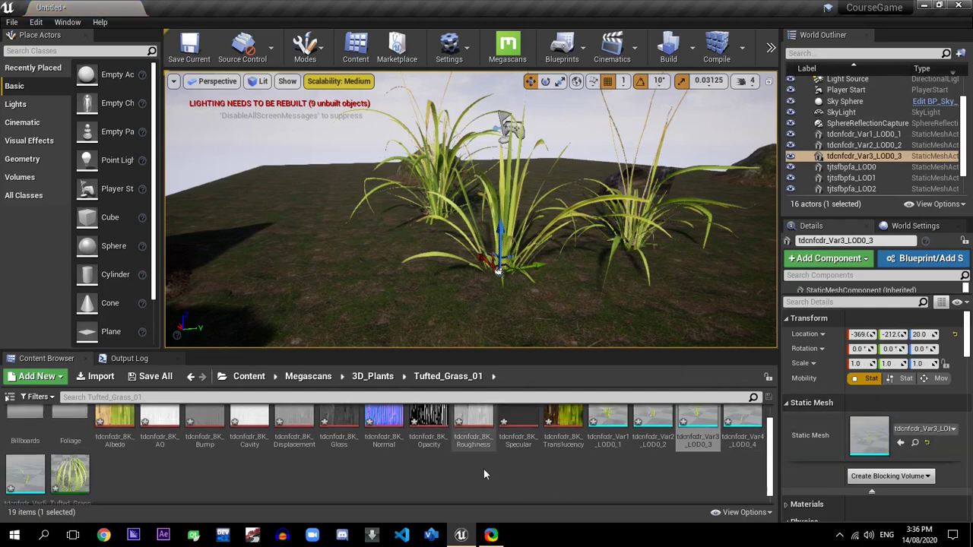
drag(743, 406, 282, 268)
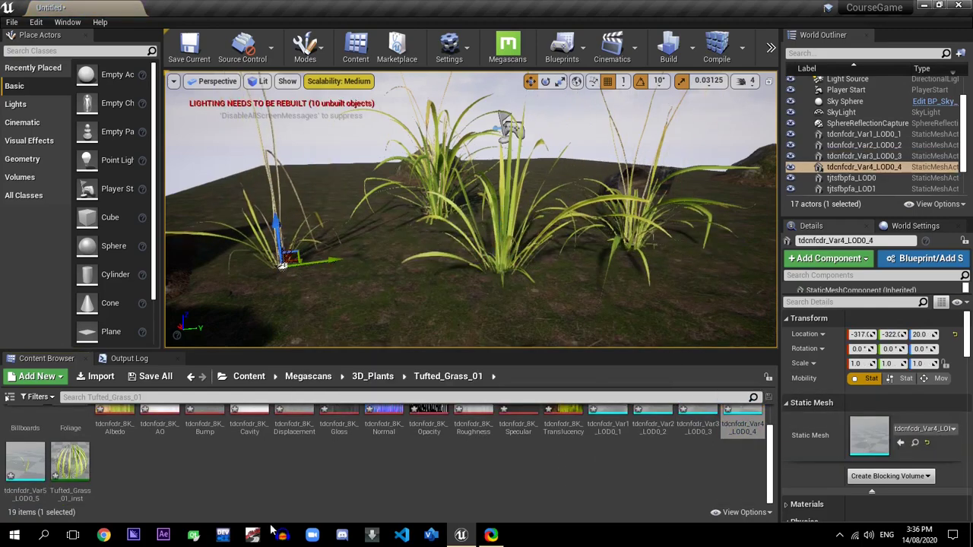
drag(23, 470, 384, 333)
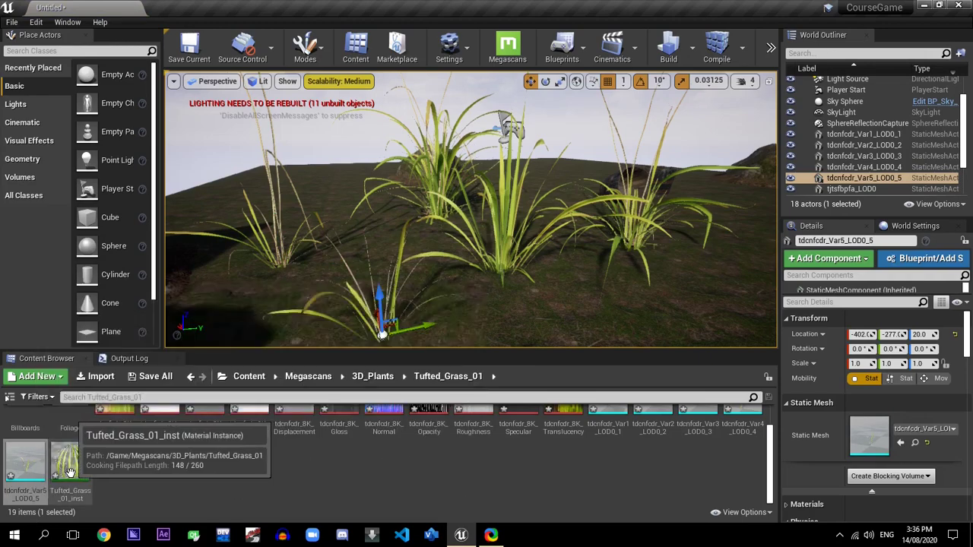
click(498, 223)
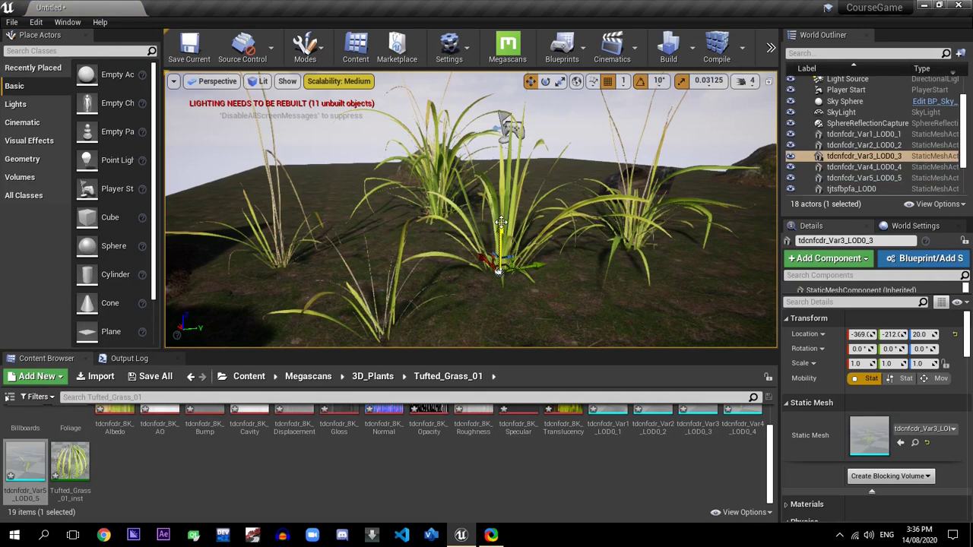
- Undo the placement of all the tufted grass clumps on the floor
key(ctrl+z)
key(ctrl+z)
key(ctrl+z)
key(ctrl+z)
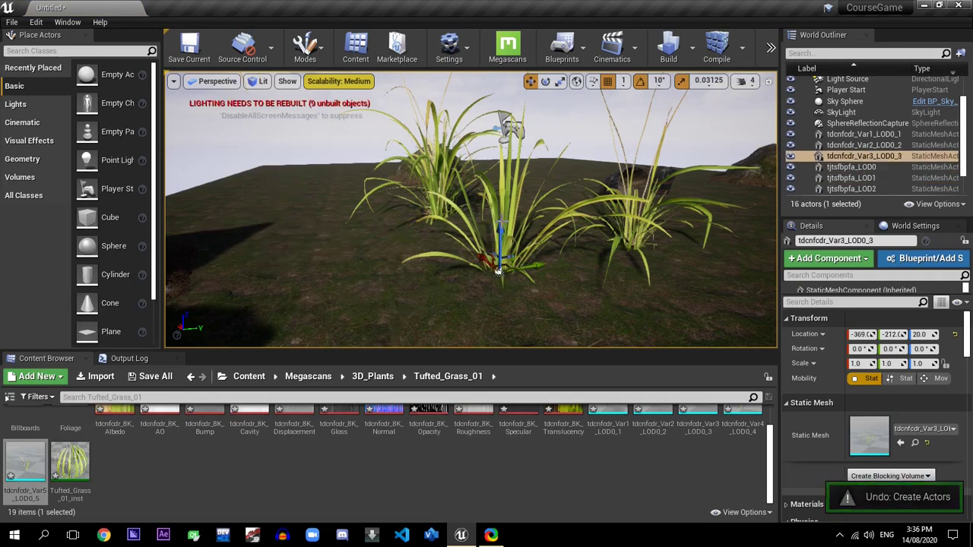
key(ctrl+z)
key(ctrl+z)
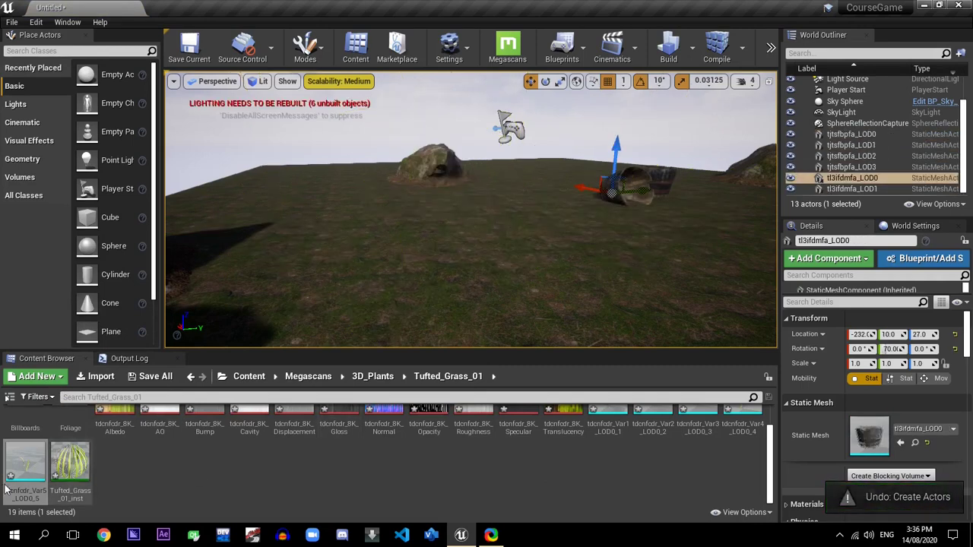
- Place four copies of the tdcnfcdr_Var5_LOD0_5 tufted grass mesh on the floor in front of the buckets
drag(15, 487, 297, 226)
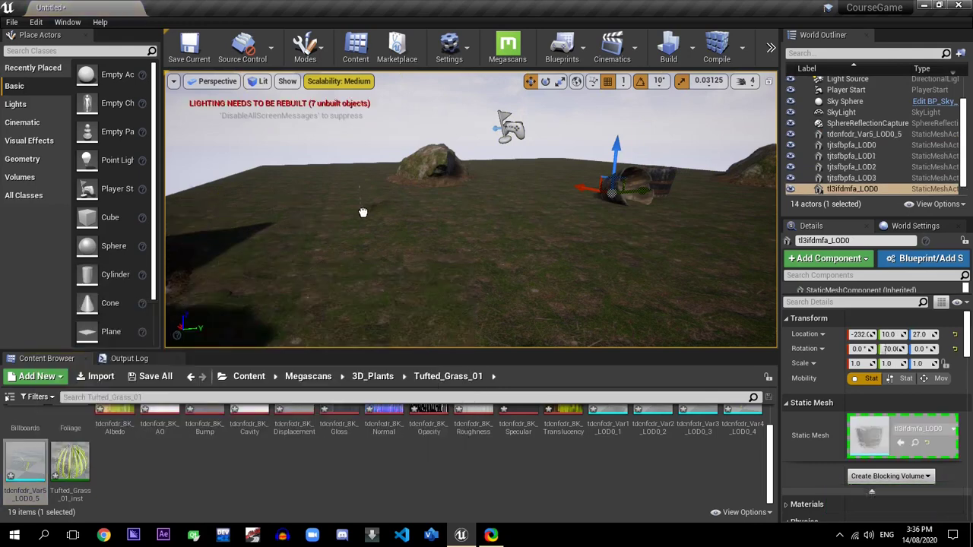
drag(483, 290, 736, 267)
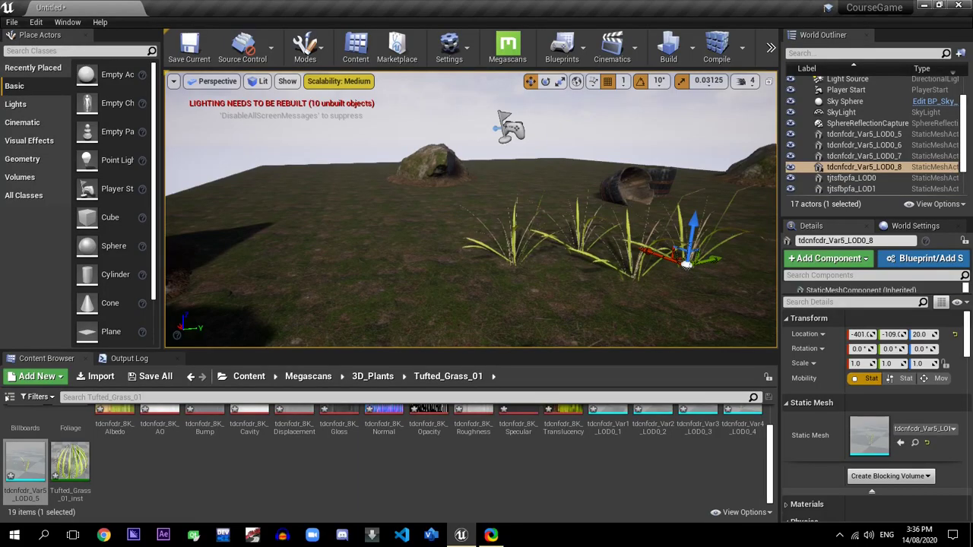
click(616, 176)
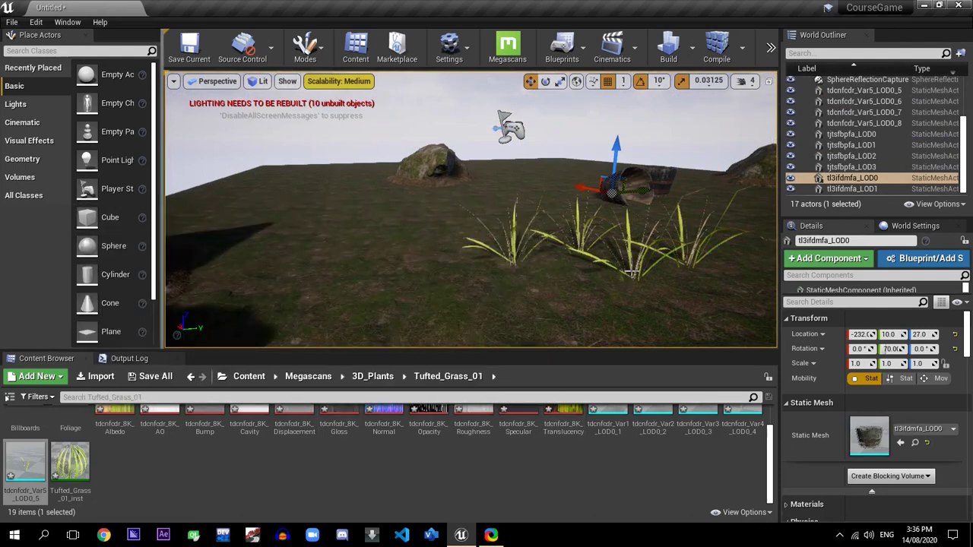
click(578, 289)
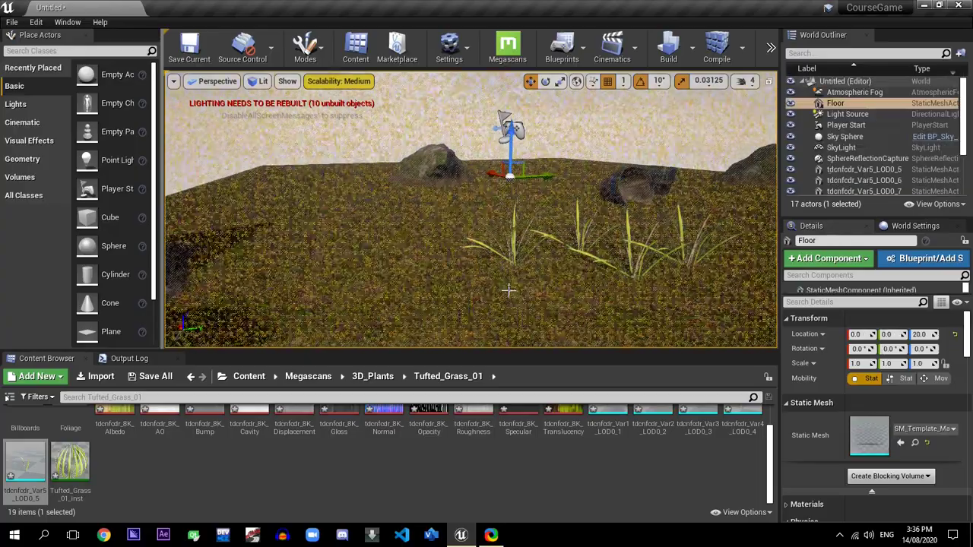
- Delete the four Var5 tufted grass clumps from the floor one by one
click(632, 261)
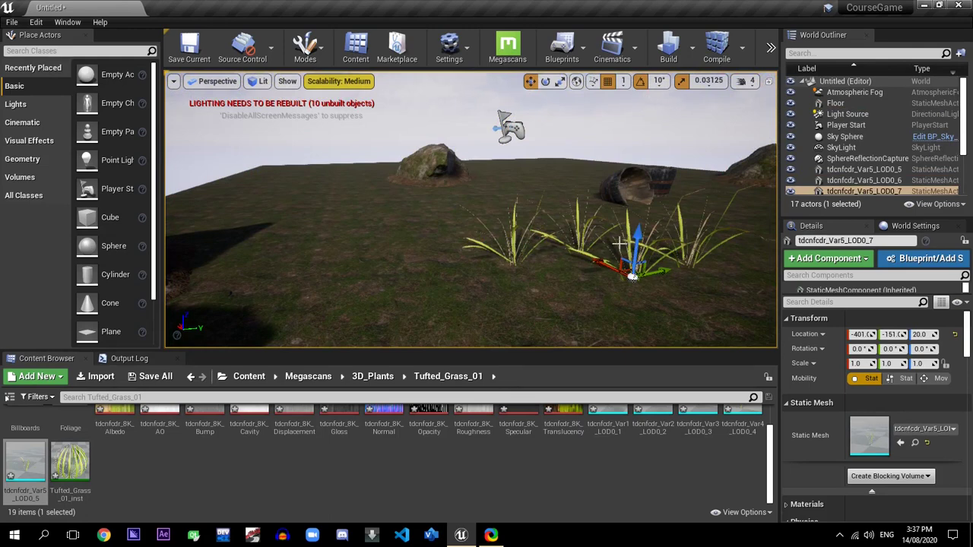
key(Delete)
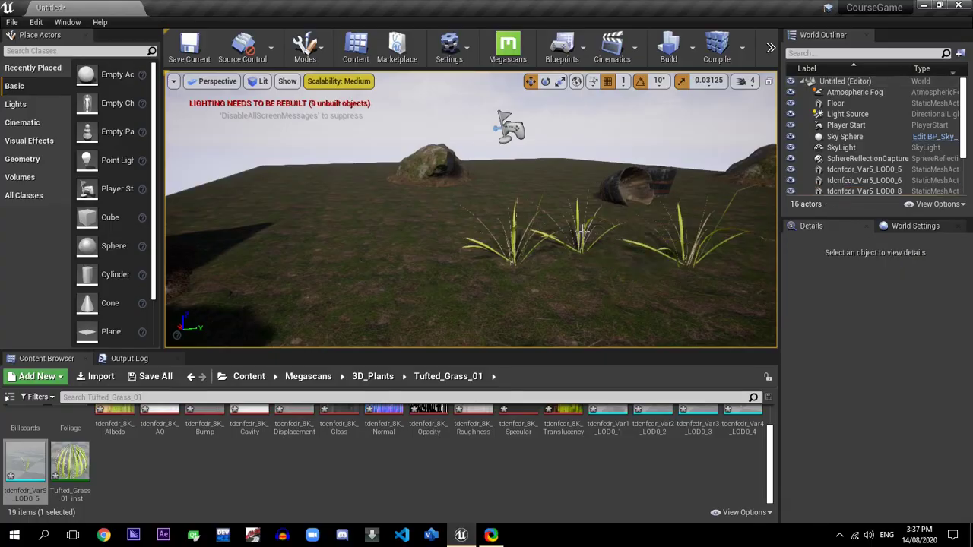
click(581, 233)
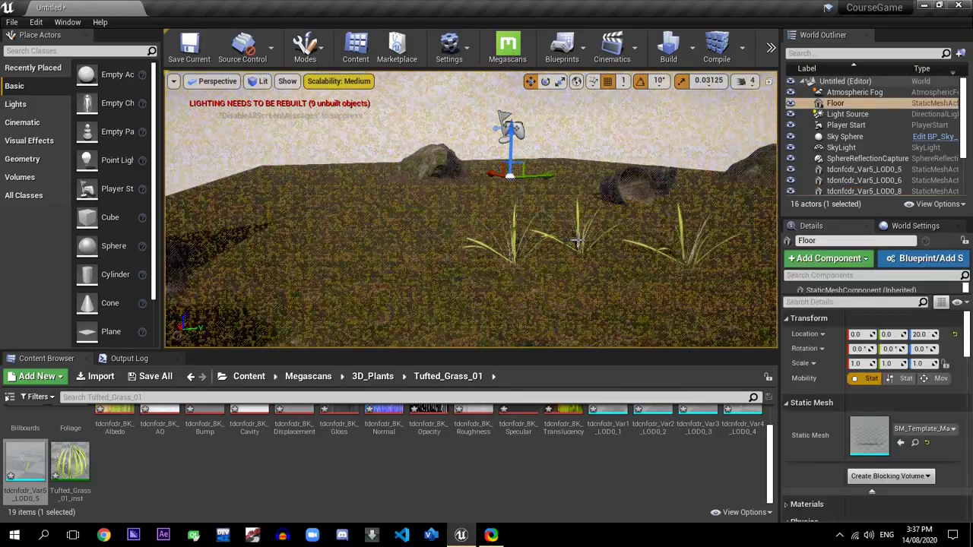
click(578, 241)
key(Delete)
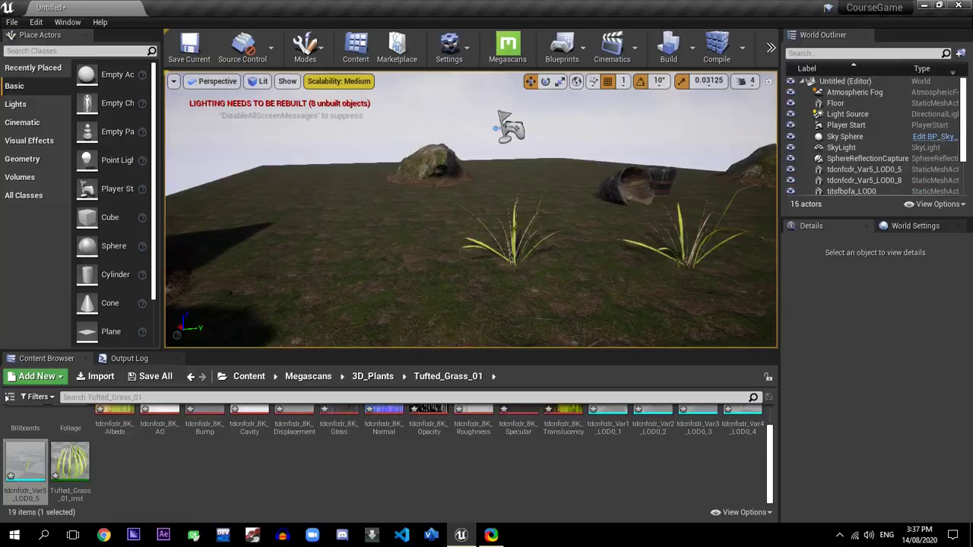
click(692, 259)
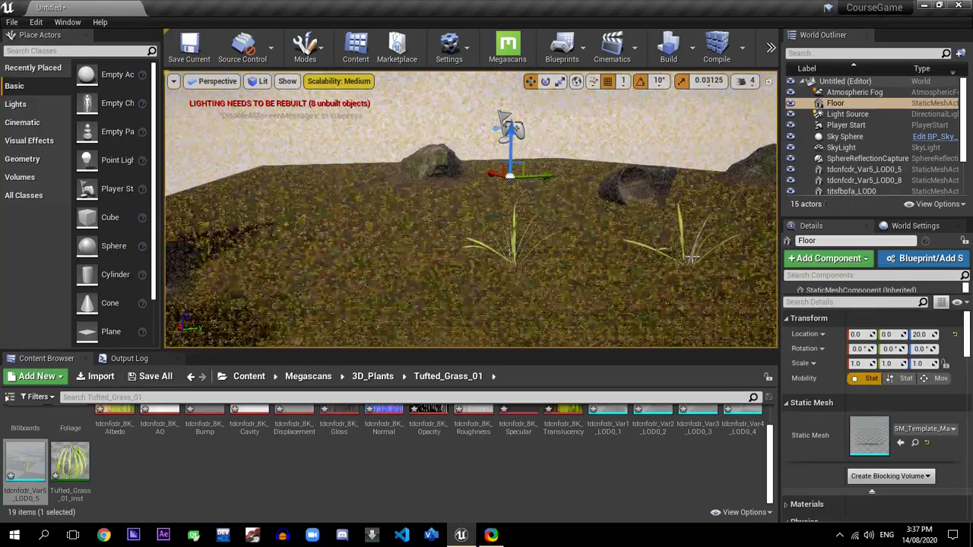
click(674, 240)
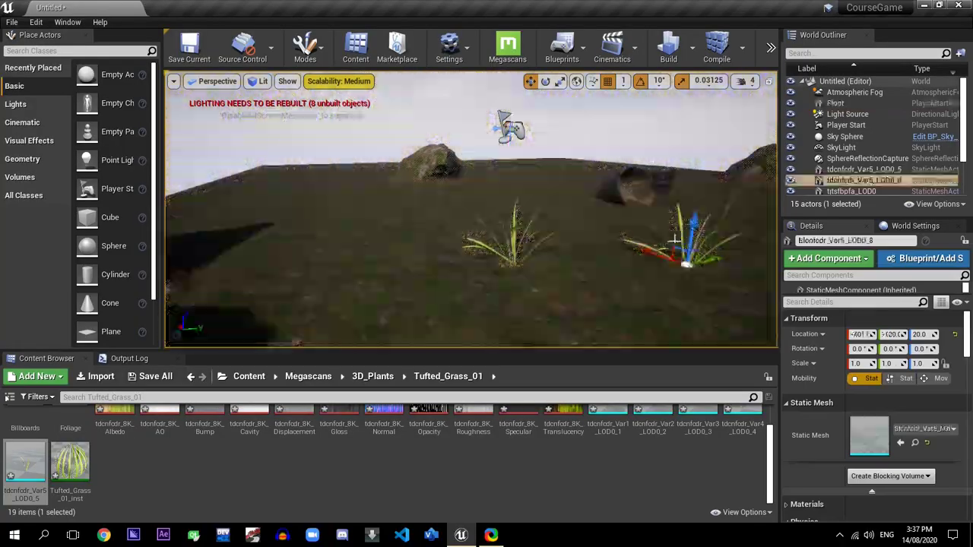
key(Delete)
click(494, 259)
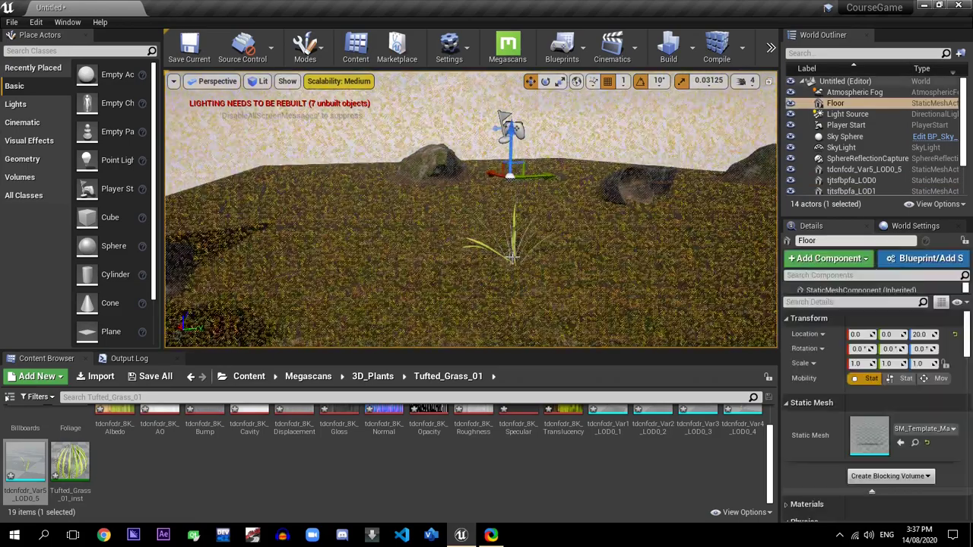
click(511, 236)
key(Delete)
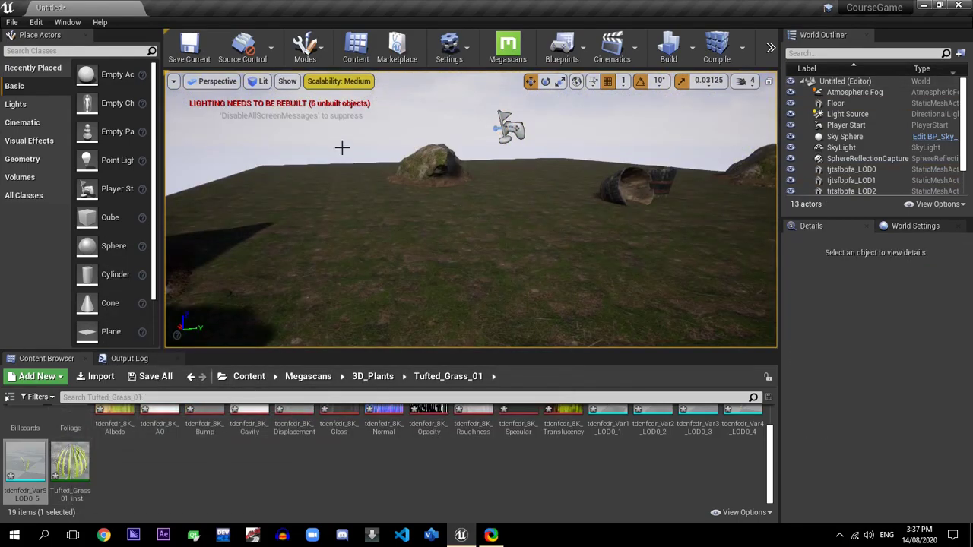
- Switch to Foliage mode and add the tdcnfcdr_Var5_LOD0_5 tufted grass mesh as a foliage type
click(321, 50)
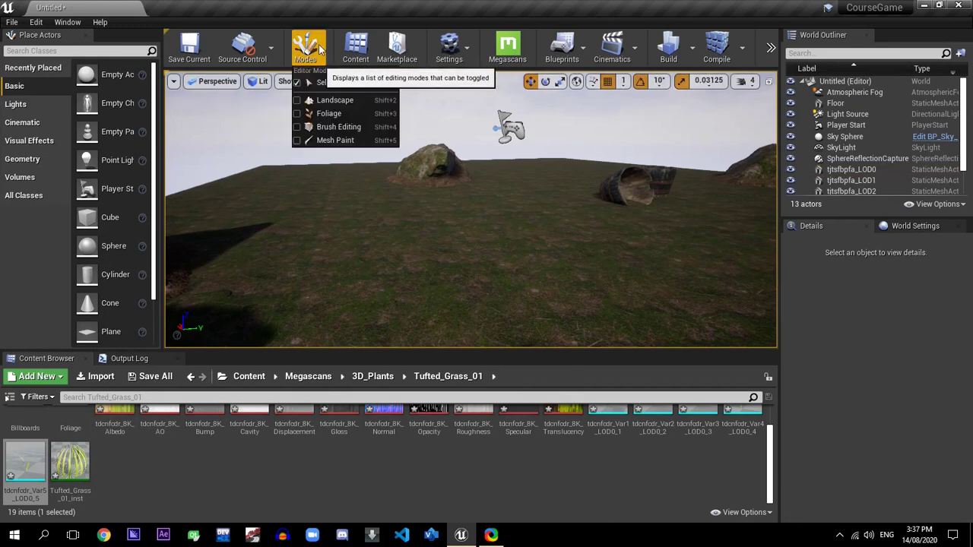
click(329, 114)
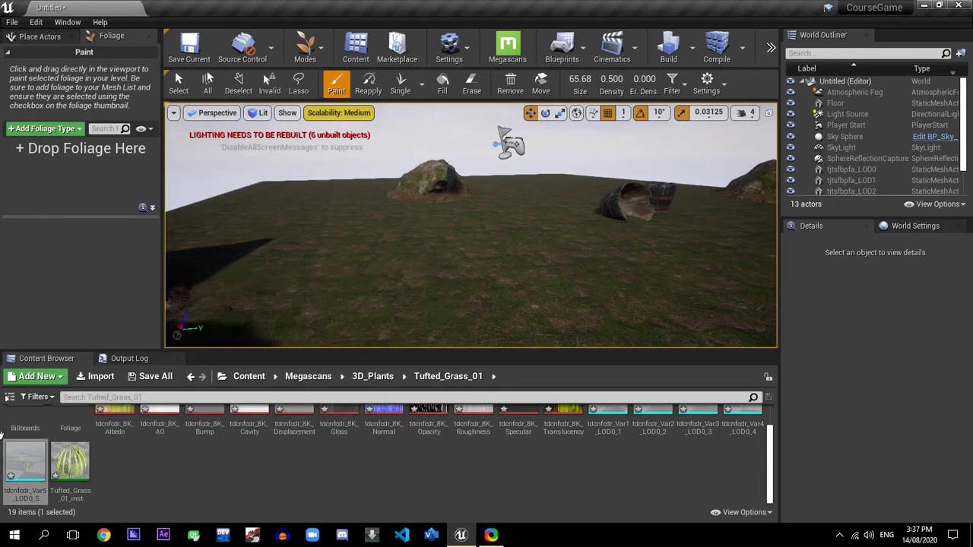
drag(15, 465, 57, 169)
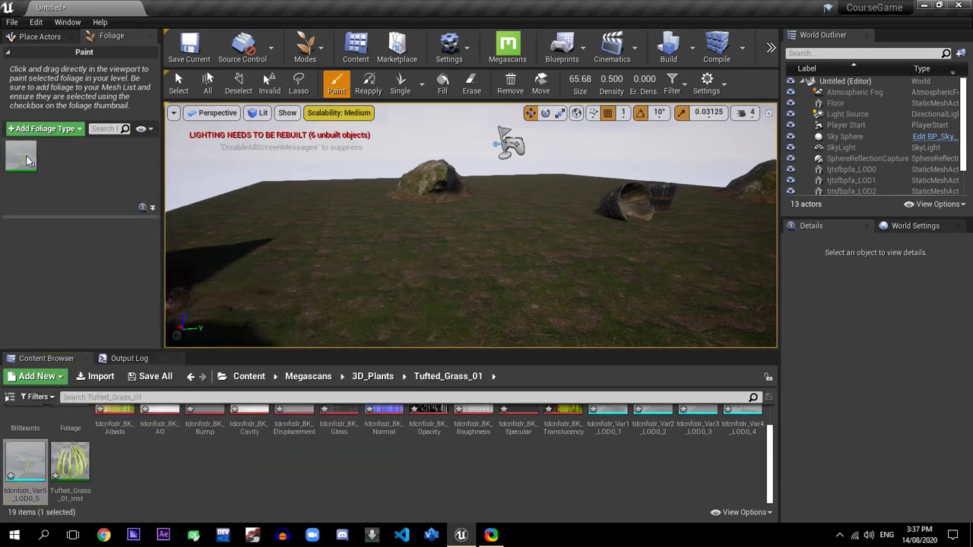
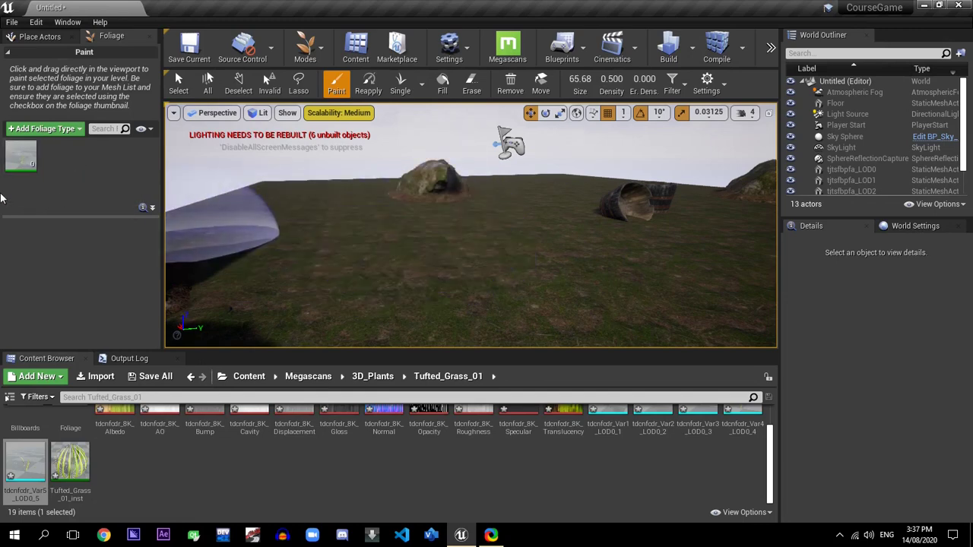
mouse_move(43, 146)
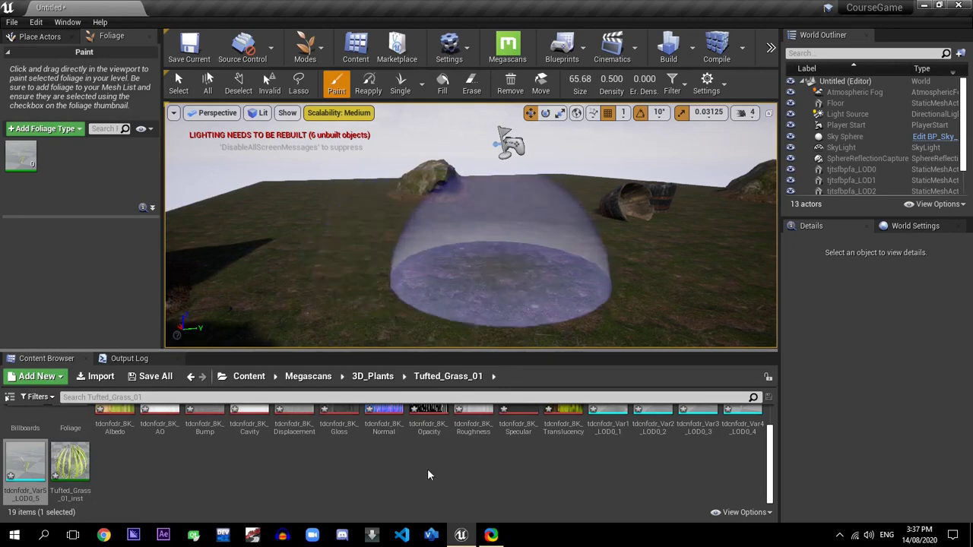
- Try the grass mesh variants from the Tufted_Grass_00 folder on the floor, undoing each placement
click(372, 376)
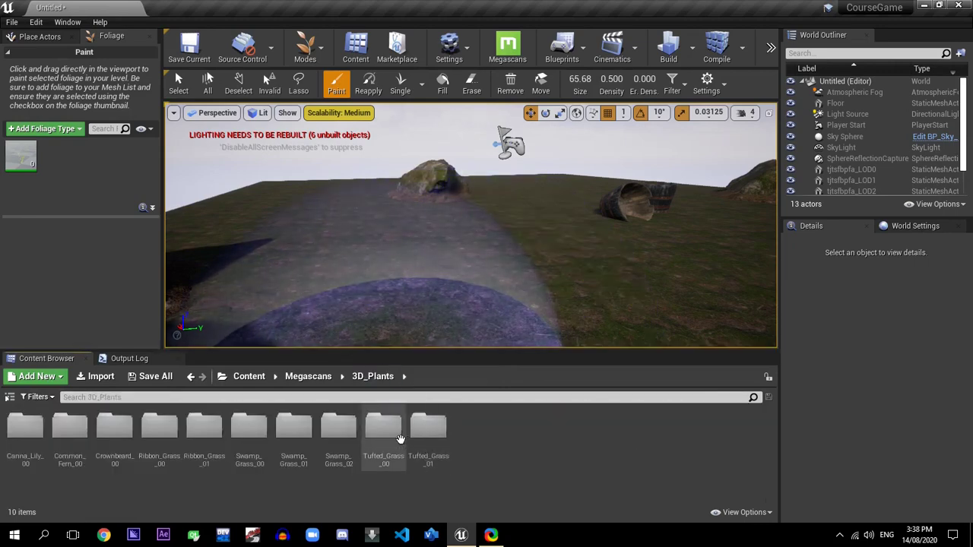
click(391, 439)
double_click(391, 438)
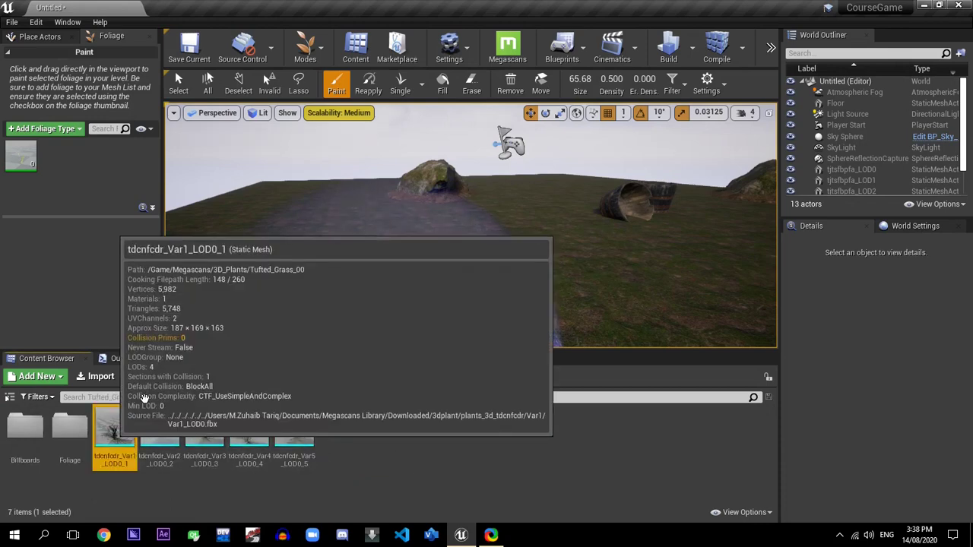
mouse_move(115, 428)
mouse_down()
mouse_move(565, 250)
mouse_move(620, 249)
mouse_up()
key(ctrl+z)
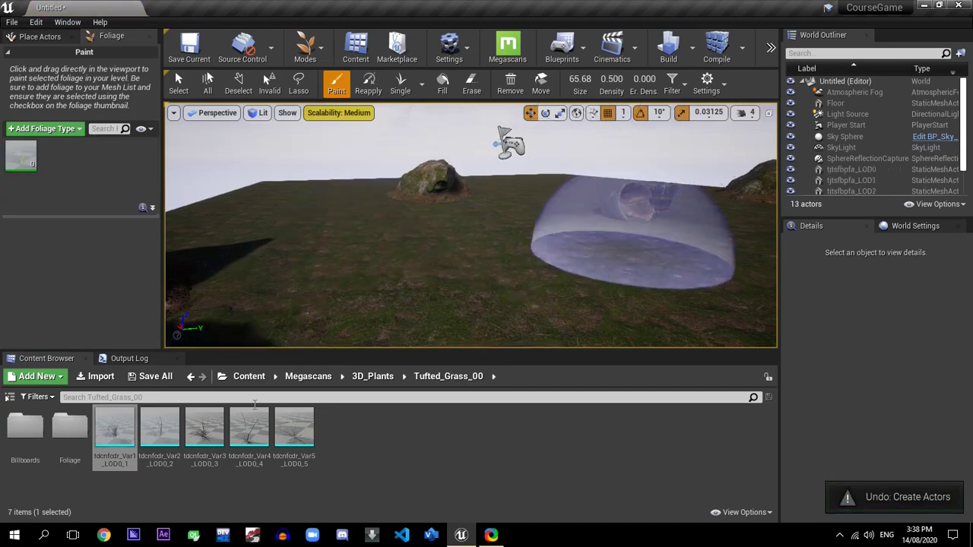
drag(159, 429, 80, 176)
drag(213, 430, 490, 286)
key(ctrl+z)
drag(250, 430, 79, 176)
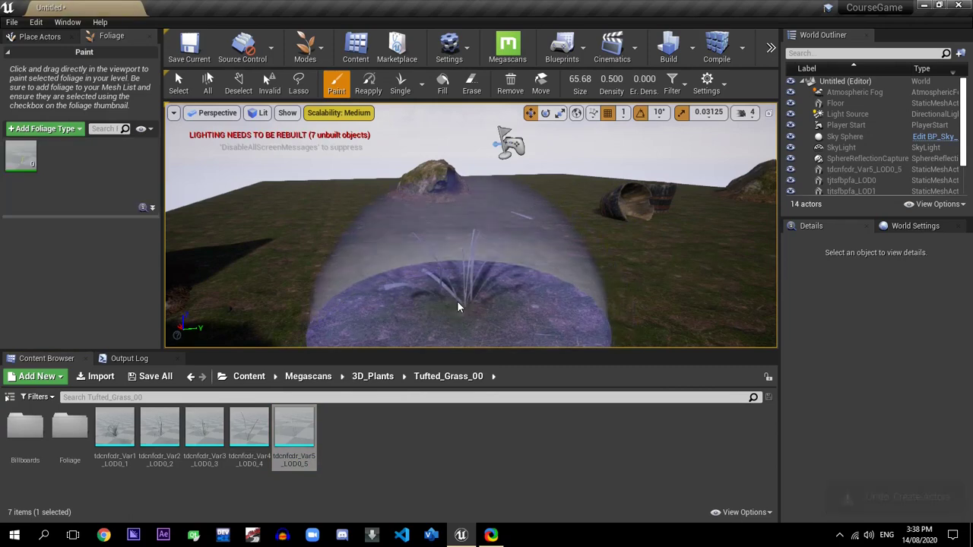
key(ctrl+z)
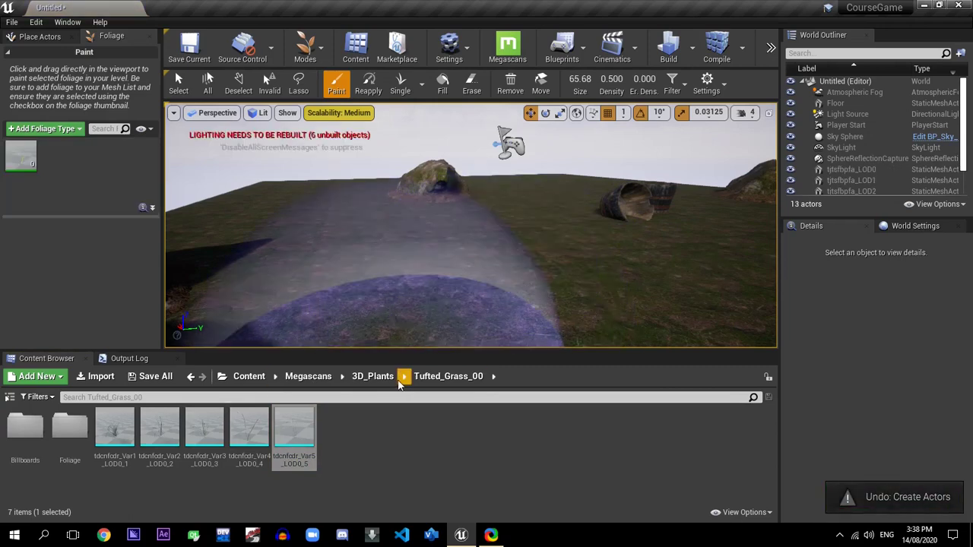
- Open the Swamp_Grass_02 folder in 3D_Plants and try its tefocd1r_Var10_LOD0_10 mesh on the floor, undoing the placement
click(404, 376)
click(386, 380)
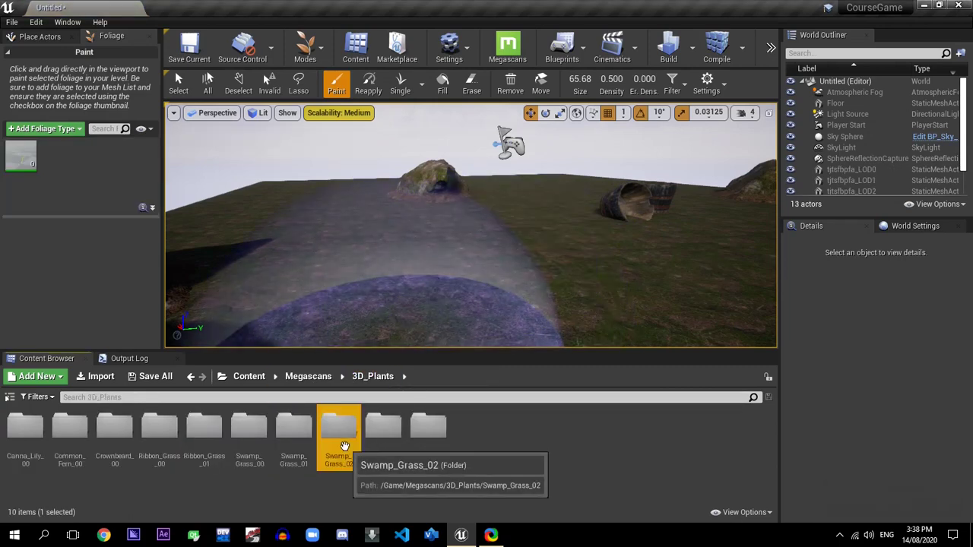
double_click(343, 446)
scroll(494, 426, down, 1)
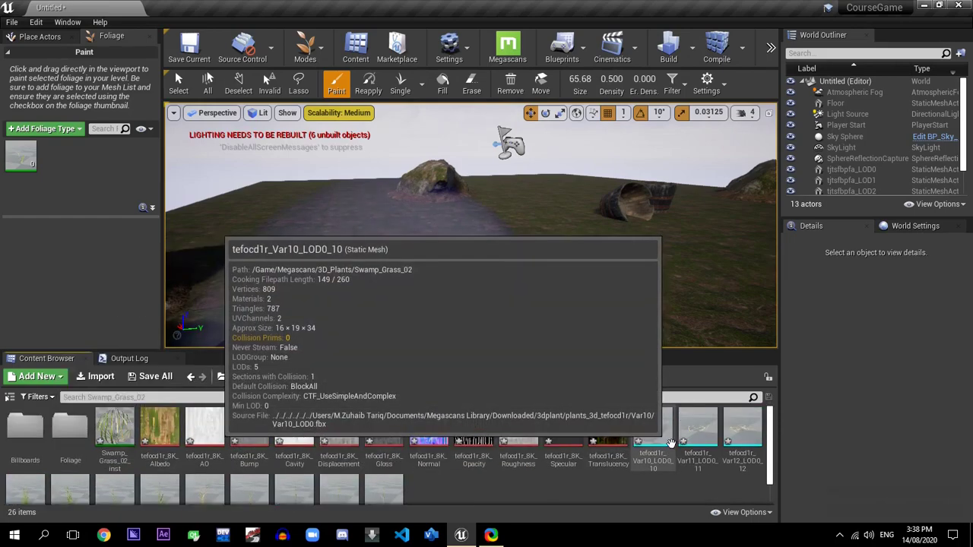
drag(652, 425, 643, 293)
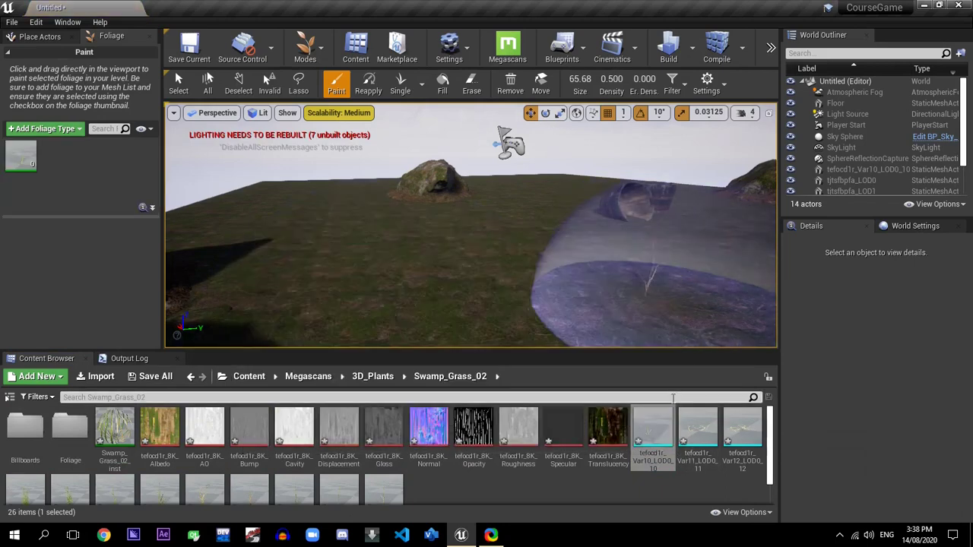
key(ctrl+z)
- Inspect the tefocd1r_Var10_LOD0_10 mesh in its own mesh editor, close it, and add the mesh as a foliage type
double_click(652, 431)
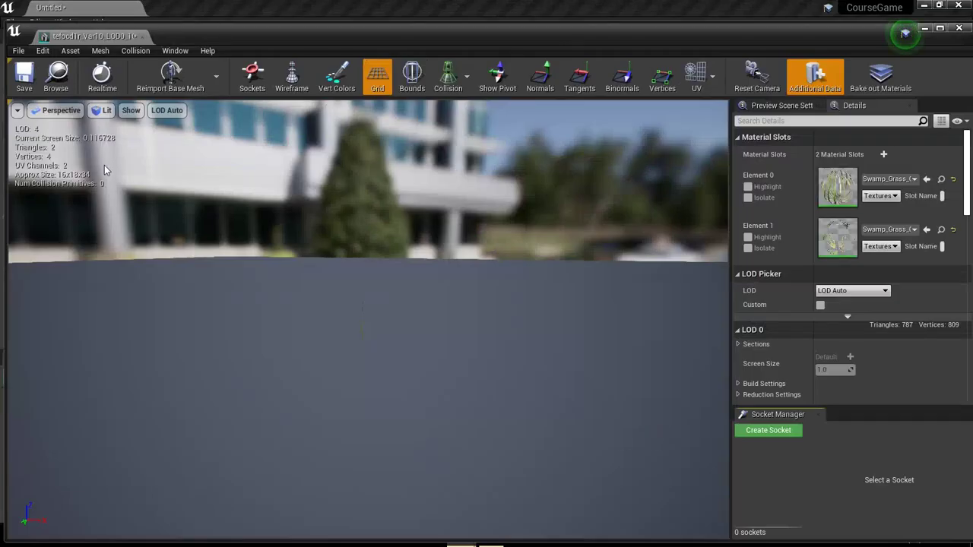
click(959, 29)
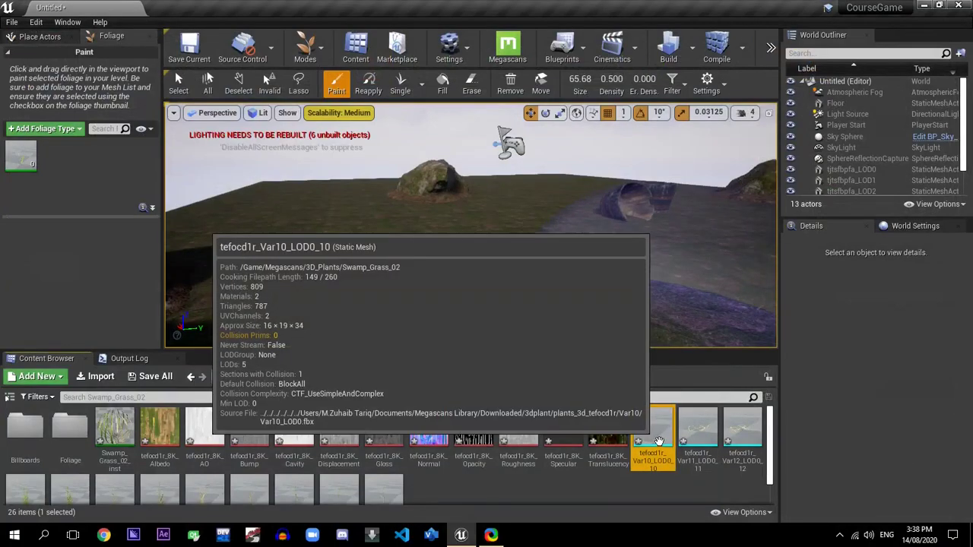
drag(659, 441, 66, 185)
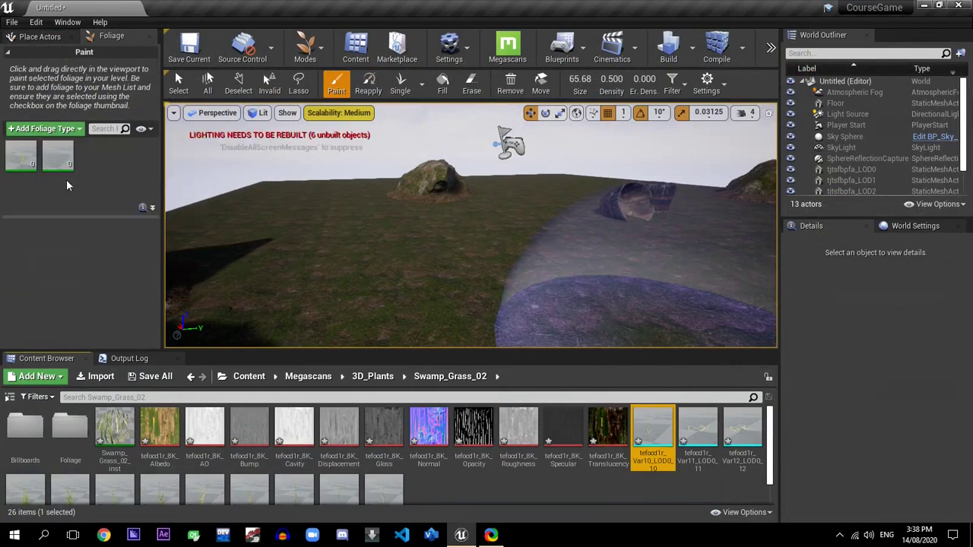
- Try the tefocd1r_Var11_LOD0_11 and tefocd1r_Var12_LOD0_12 swamp grass meshes on the floor, undoing each placement
drag(698, 440, 481, 274)
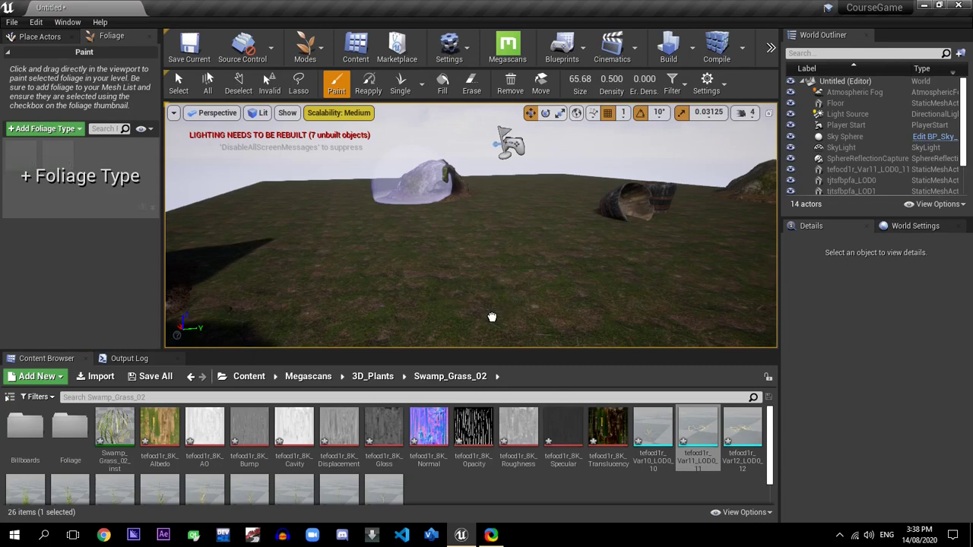
drag(491, 317, 518, 310)
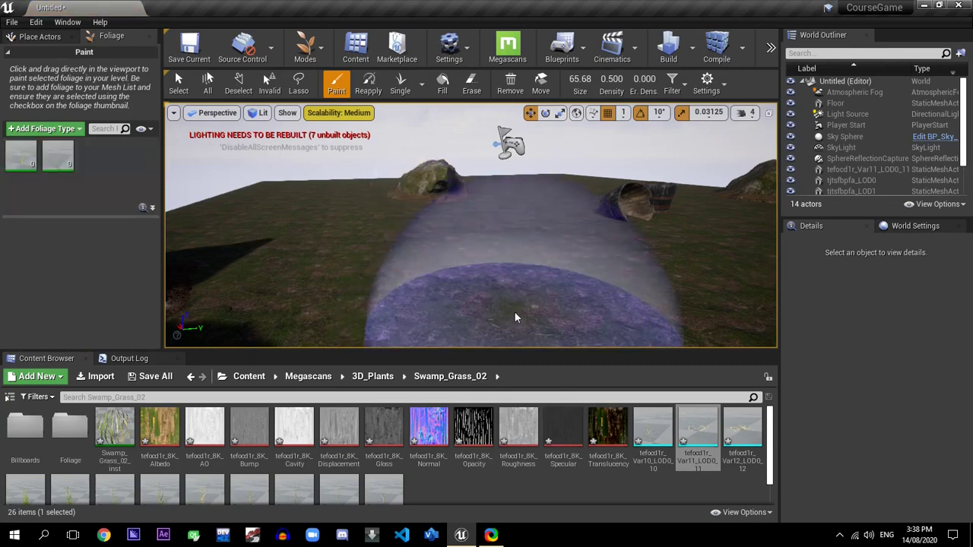
key(ctrl+z)
drag(743, 429, 556, 311)
key(ctrl+z)
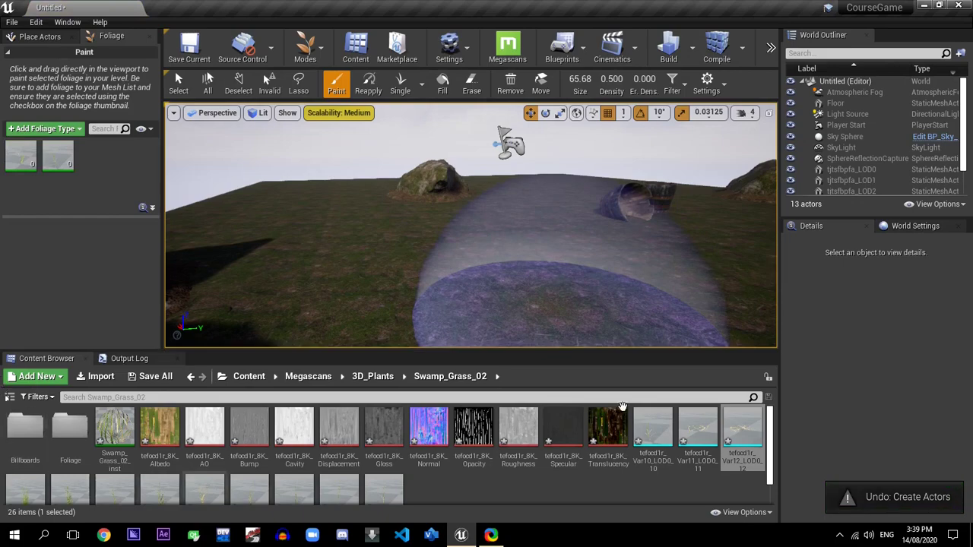
- Try the tefocd1r_Var2_LOD0_2 and tefocd1r_Var1_LOD0_1 swamp grass meshes on the floor, undoing each placement and the stray foliage paint
drag(771, 435, 770, 469)
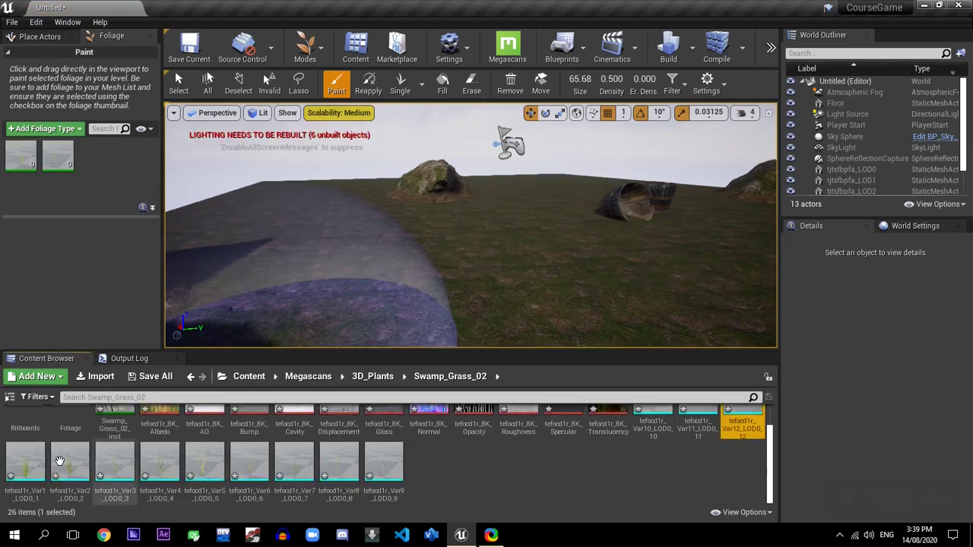
click(59, 460)
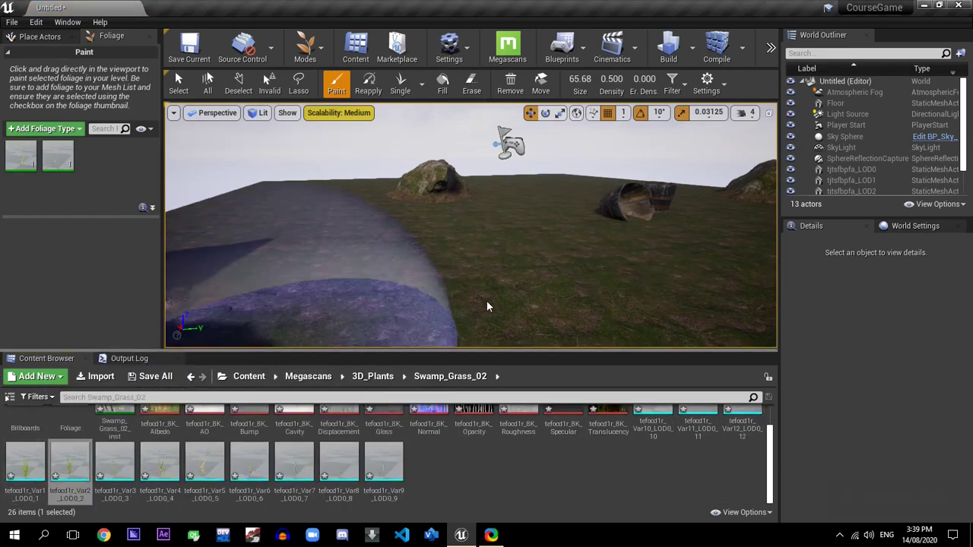
click(243, 308)
key(ctrl+z)
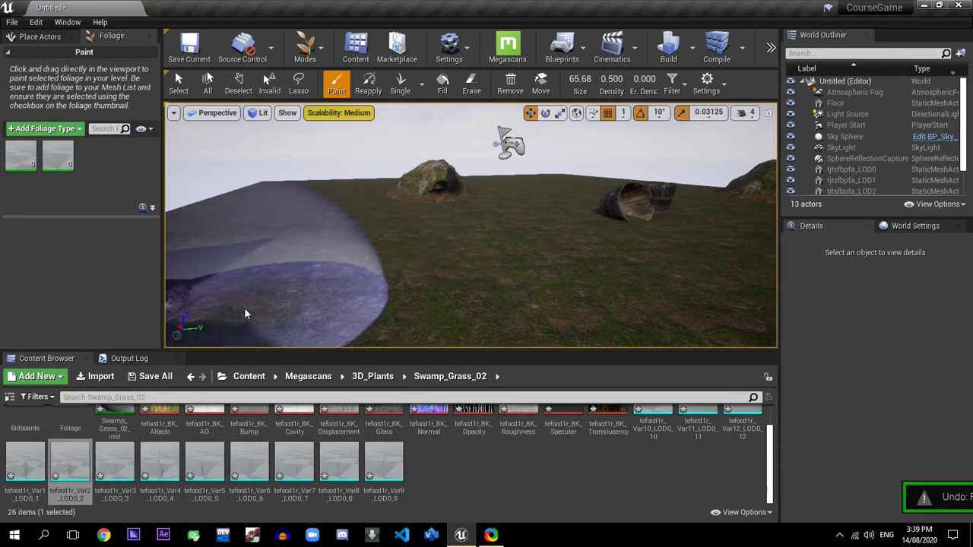
key(ctrl+z)
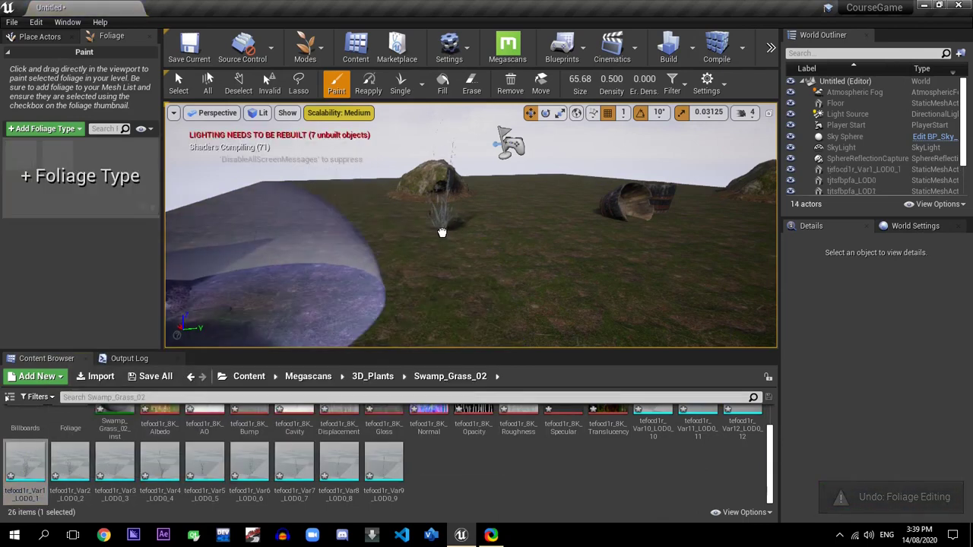
key(ctrl+z)
- Try the tefocd1r_Var4_LOD0_4 and tefocd1r_Var5_LOD0_5 swamp grass meshes on the floor, undoing each placement
drag(160, 462, 381, 285)
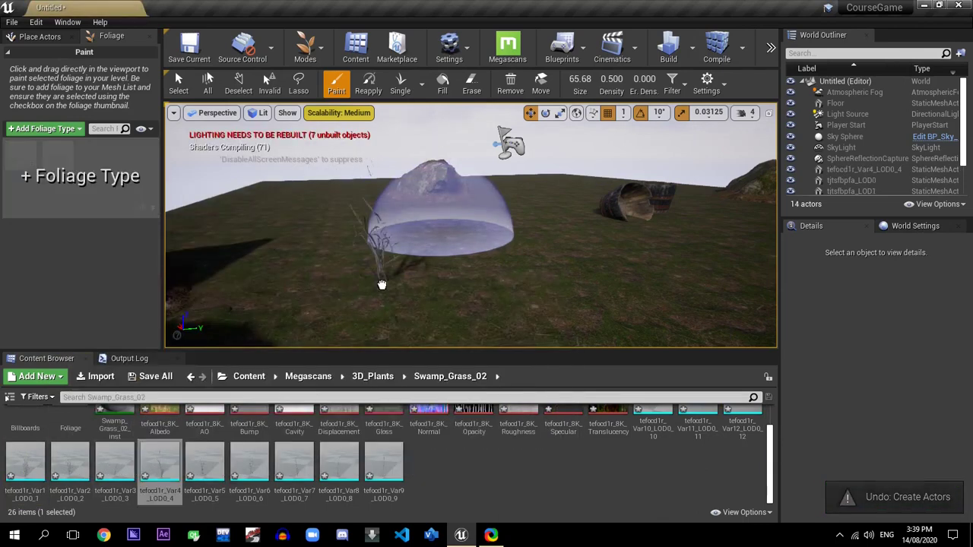
key(ctrl+z)
drag(204, 463, 355, 312)
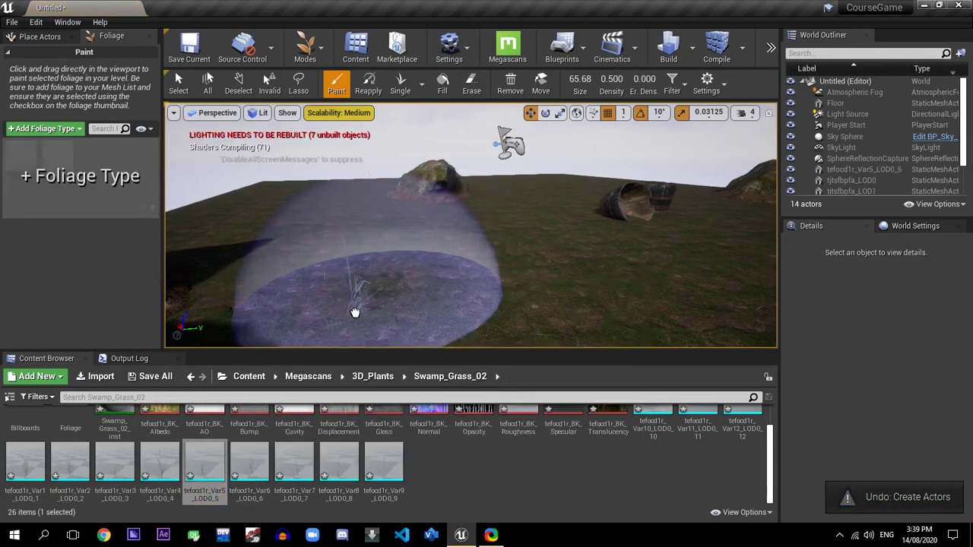
key(ctrl+z)
- Try the tefocd1r_Var6_LOD0_6 mesh on the floor, undo the placement, and add the mesh as a foliage type
drag(249, 462, 521, 293)
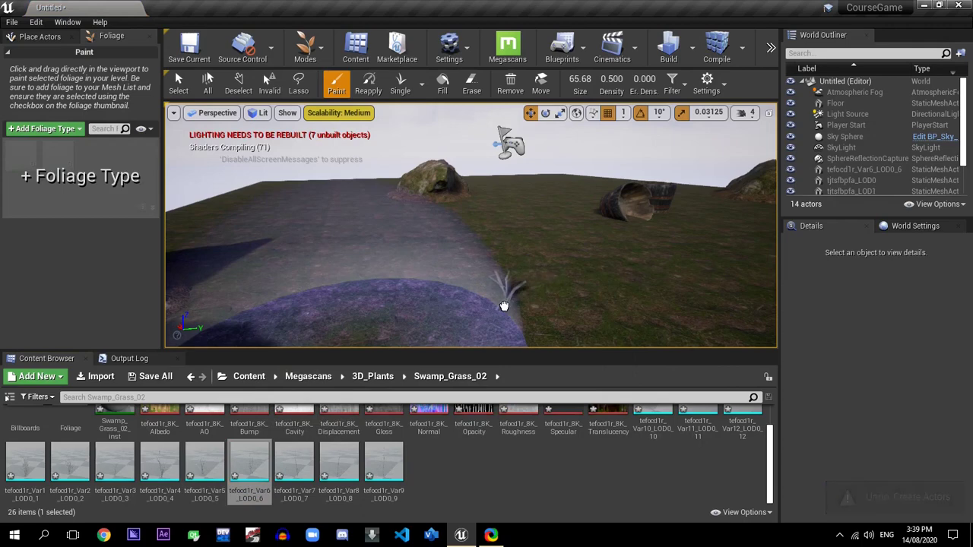
key(ctrl+z)
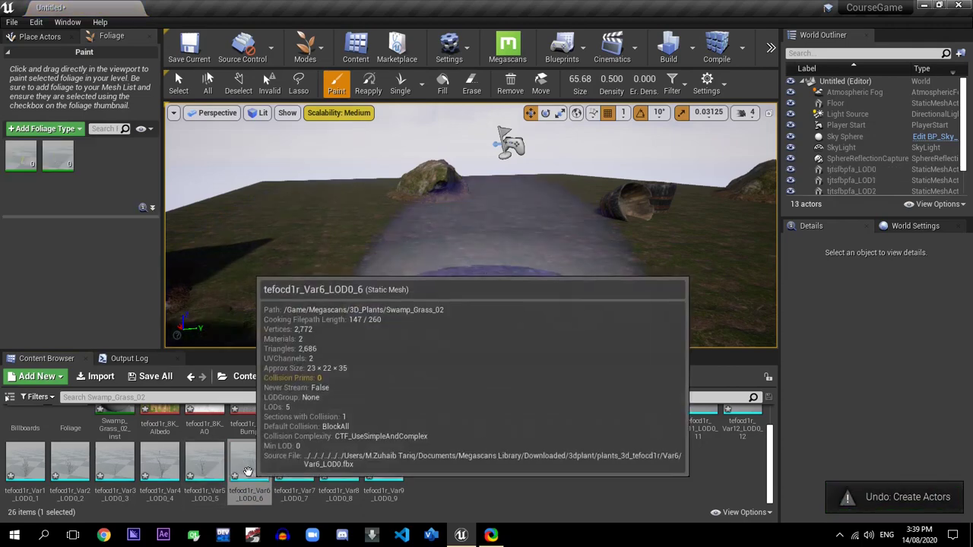
drag(250, 462, 70, 158)
- Try the Var7, Var8 and Var9 swamp grass meshes from Swamp_Grass_02 on the floor, undoing each placement
drag(294, 484, 428, 307)
key(ctrl+z)
drag(339, 463, 469, 286)
key(ctrl+z)
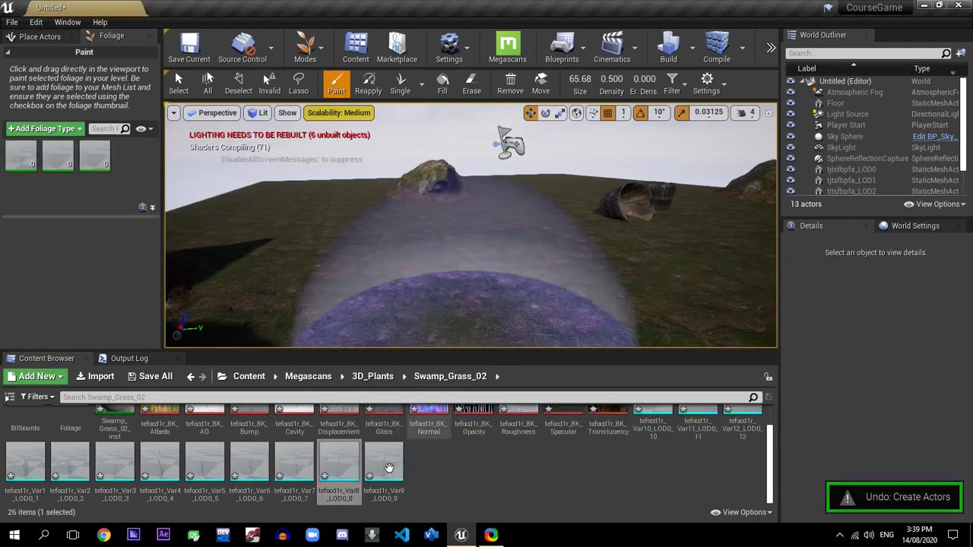
drag(384, 463, 464, 286)
key(ctrl+z)
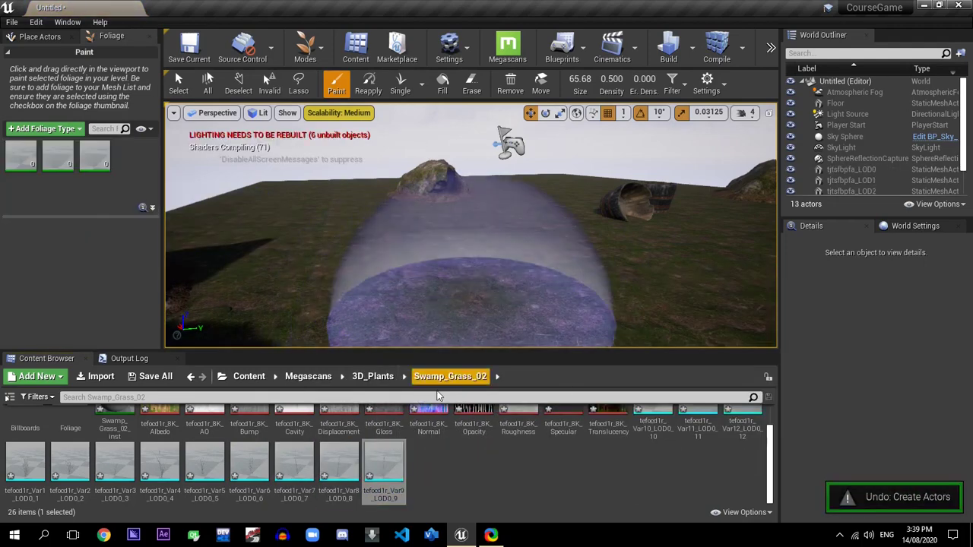
- Open the Swamp_Grass_01 folder in 3D_Plants and try its Var9 and Var7 meshes on the floor, undoing each placement
click(374, 376)
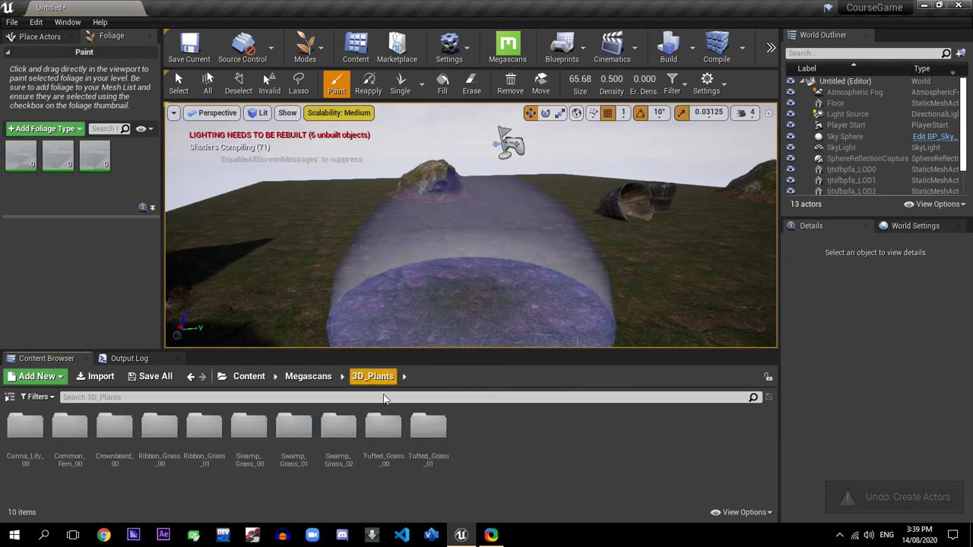
double_click(300, 442)
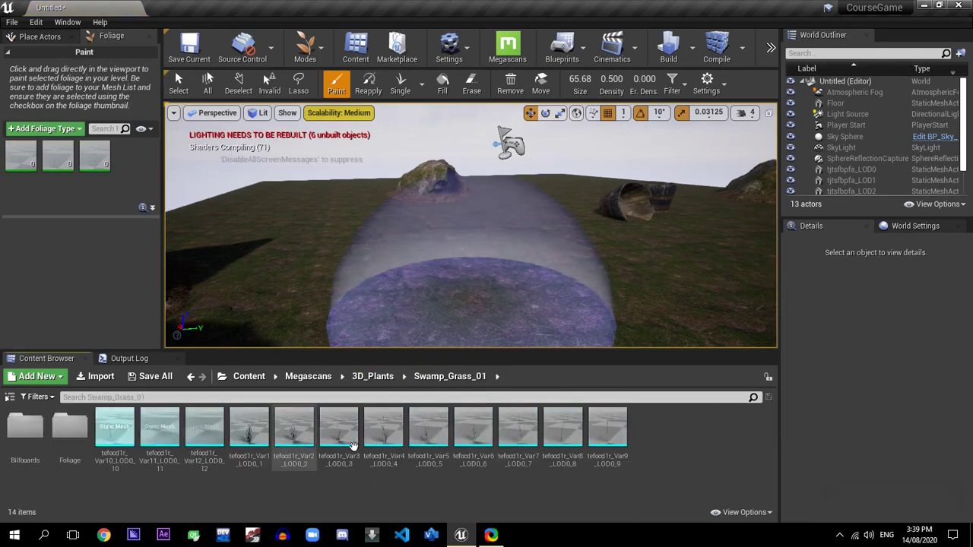
drag(612, 427, 642, 273)
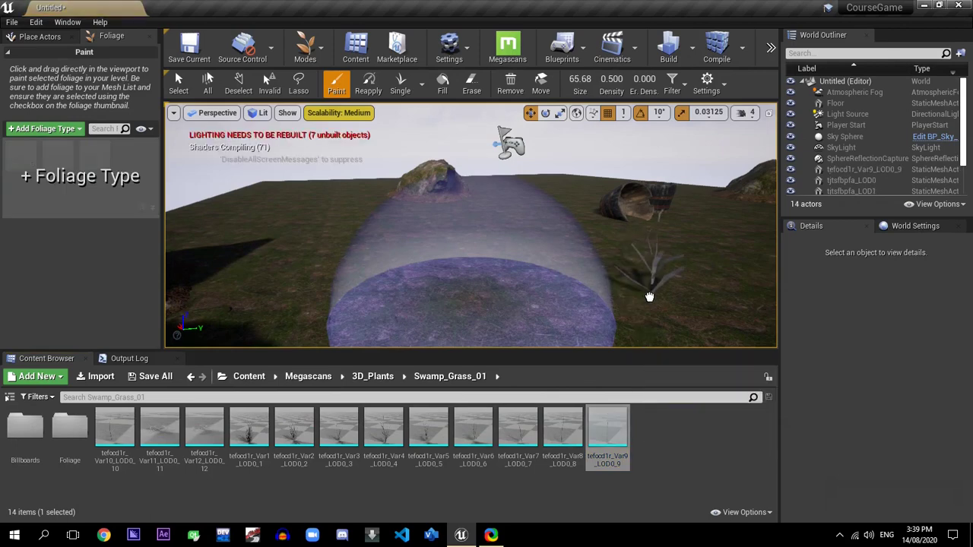
key(ctrl+z)
drag(553, 414, 518, 266)
key(ctrl+z)
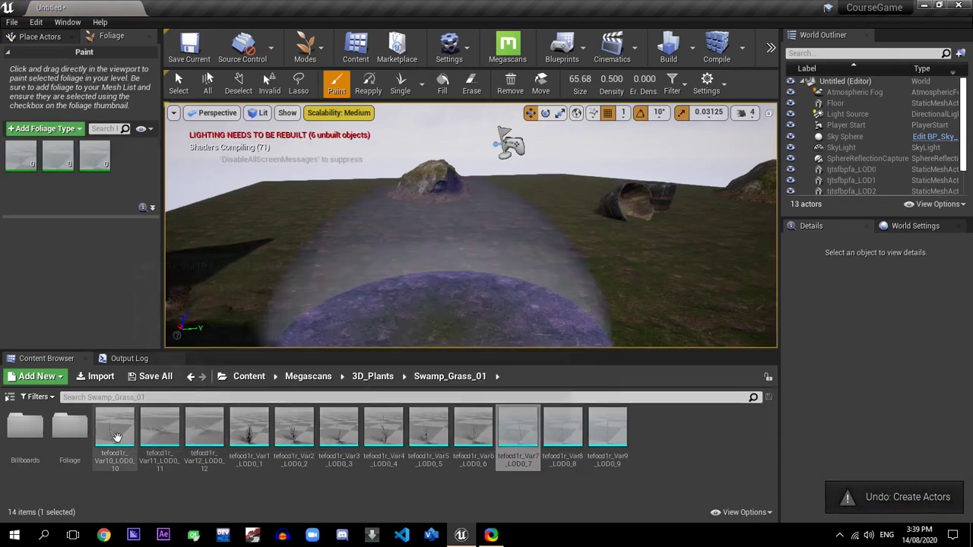
- Look into the Swamp_Grass_00 folder, return to 3D_Plants, and open the Ribbon_Grass_01 folder
click(383, 377)
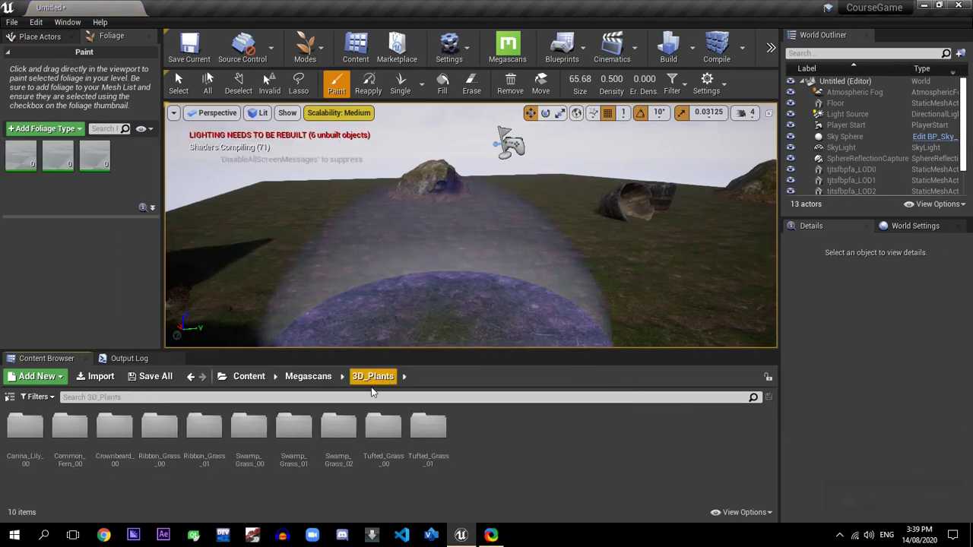
double_click(241, 452)
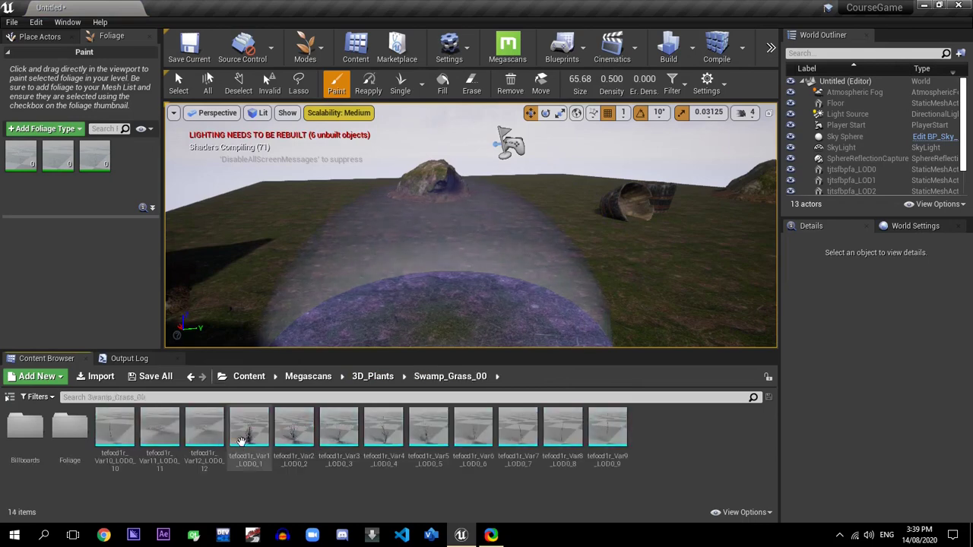
click(373, 378)
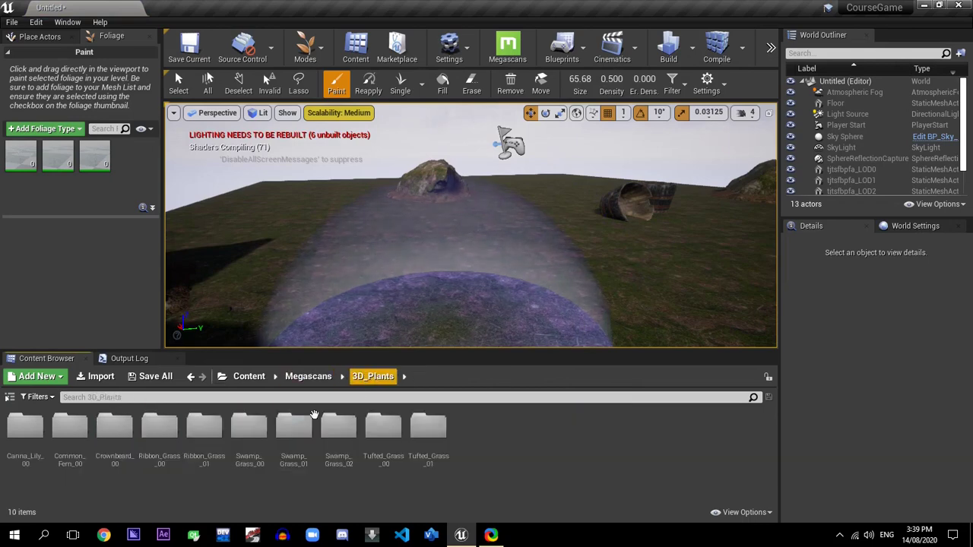
double_click(206, 430)
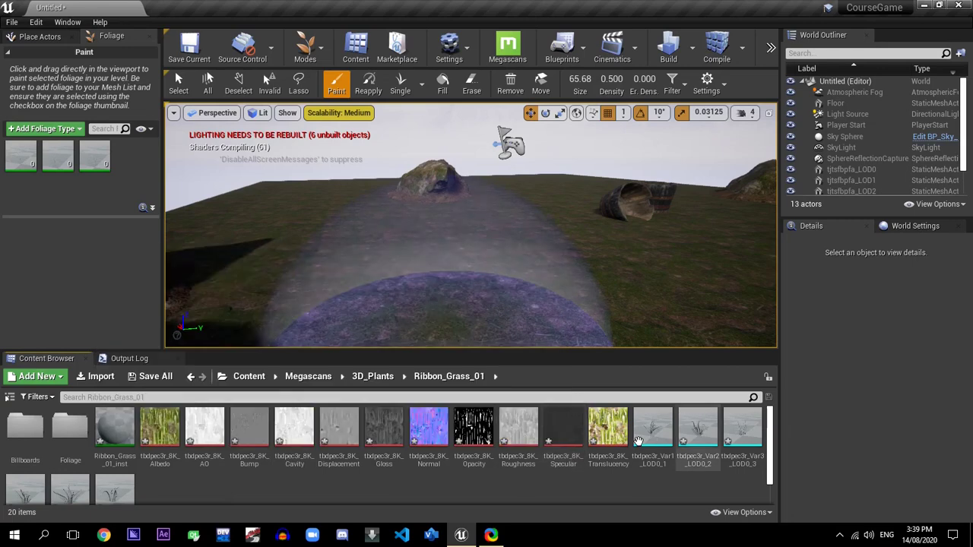
- Try the Var1, Var2, Var3 and Var4 tbdpec3r ribbon grass meshes on the floor, undoing each placement
drag(653, 430, 685, 287)
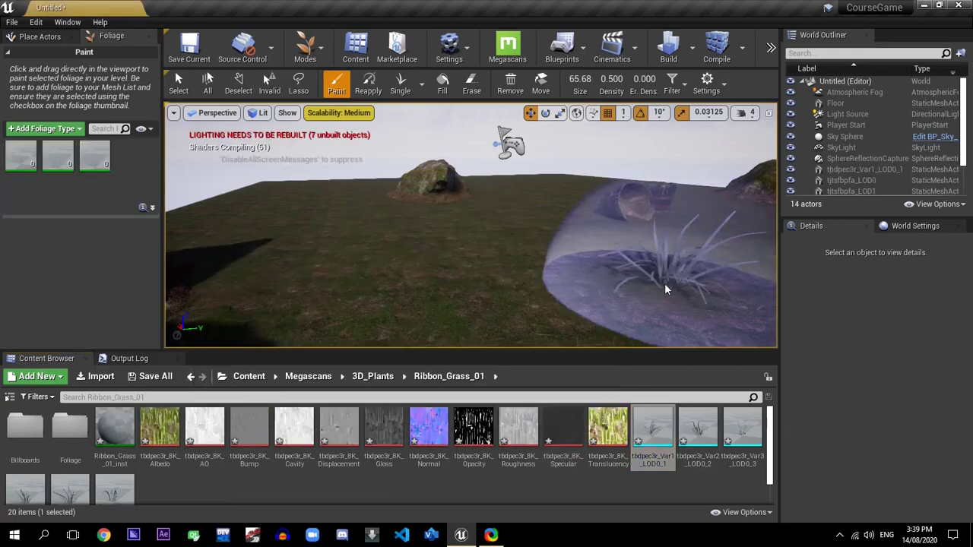
key(ctrl+z)
click(689, 412)
drag(690, 411, 598, 278)
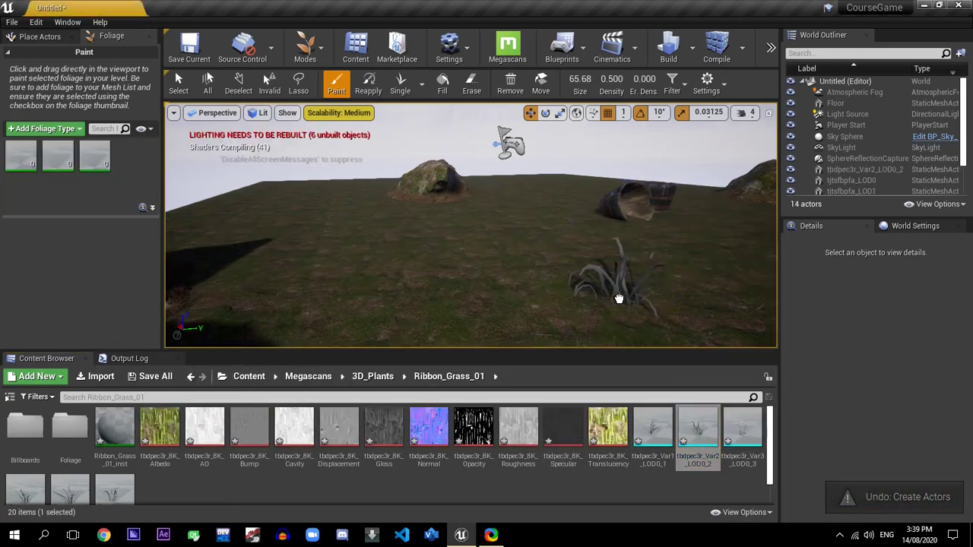
key(ctrl+z)
click(734, 425)
drag(714, 408, 618, 308)
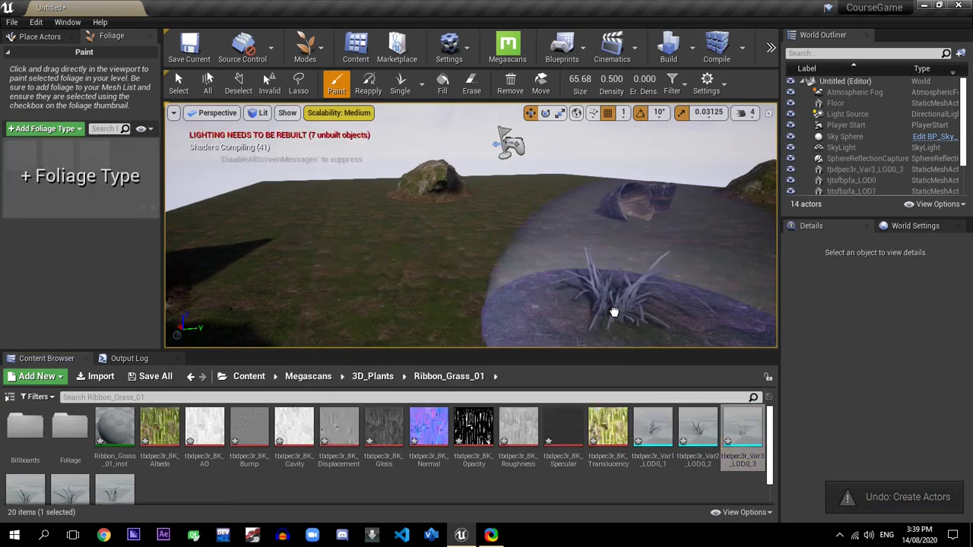
key(ctrl+z)
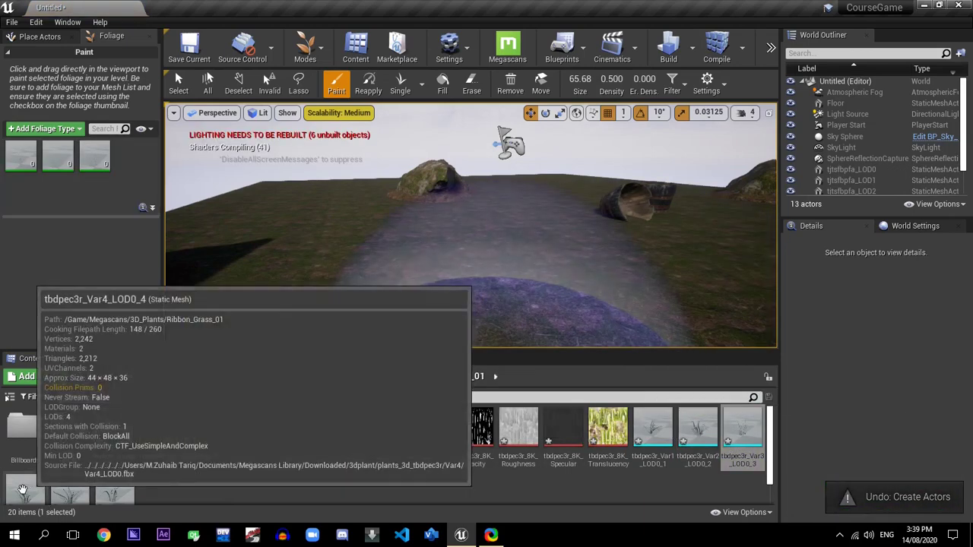
drag(34, 494, 260, 295)
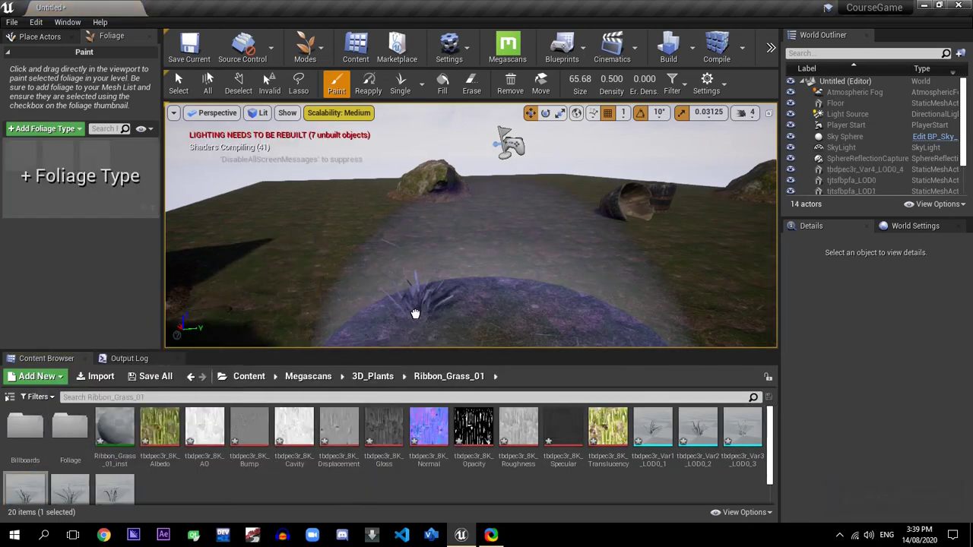
drag(415, 313, 415, 313)
key(ctrl+z)
- Place the Var5 ribbon grass mesh from Ribbon_Grass_01 in the level and undo a second copy of it
drag(70, 490, 398, 163)
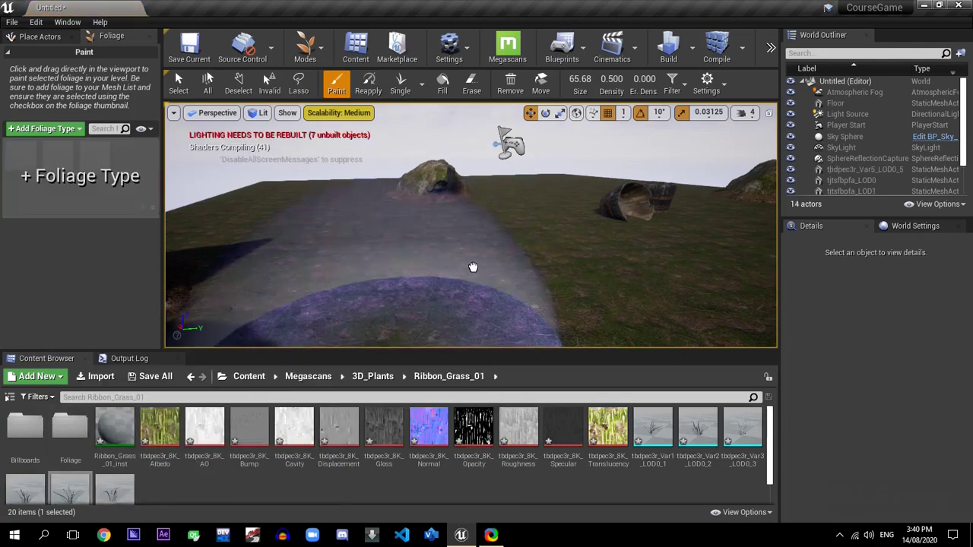
drag(473, 267, 473, 267)
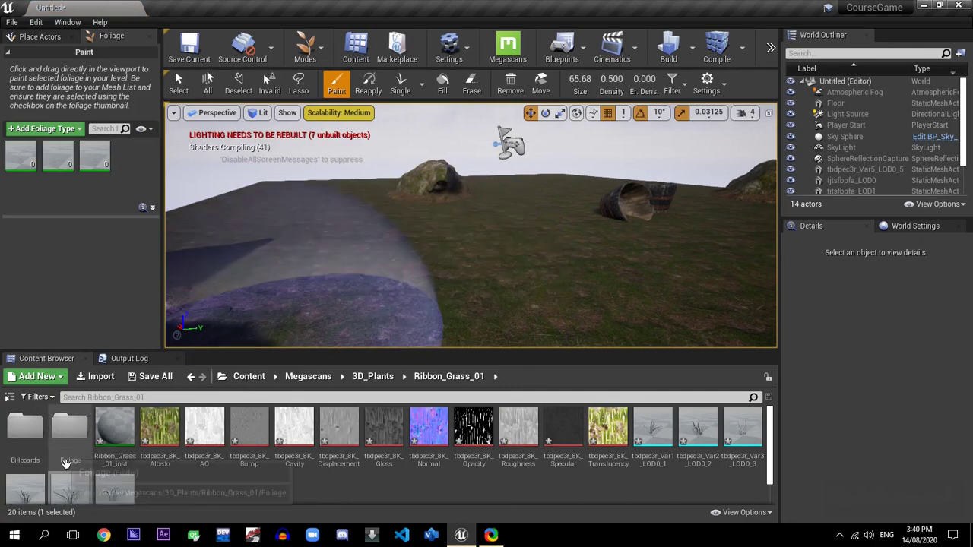
drag(67, 483, 394, 322)
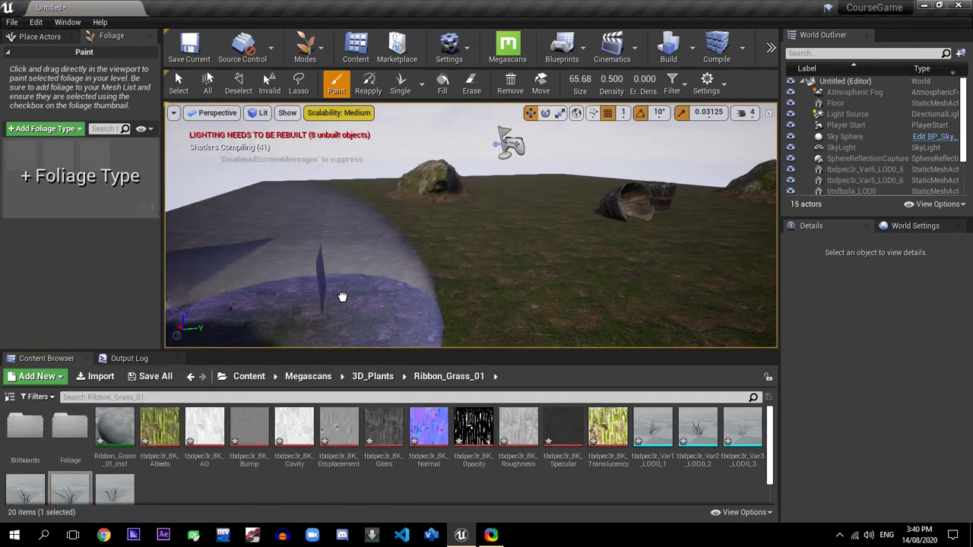
drag(517, 248, 517, 248)
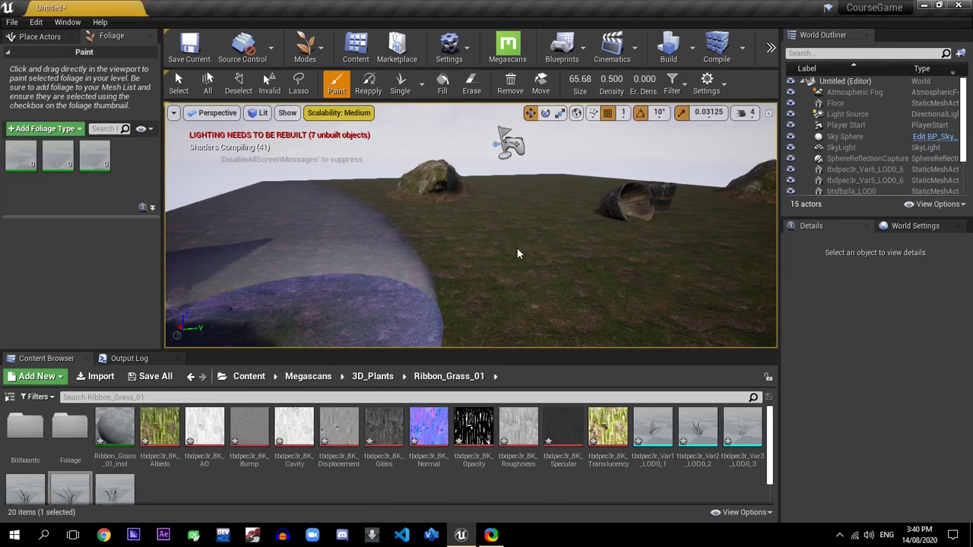
key(ctrl+z)
- Try the Var6 ribbon grass mesh from Ribbon_Grass_01 in the level, undoing the placement
drag(119, 496, 378, 317)
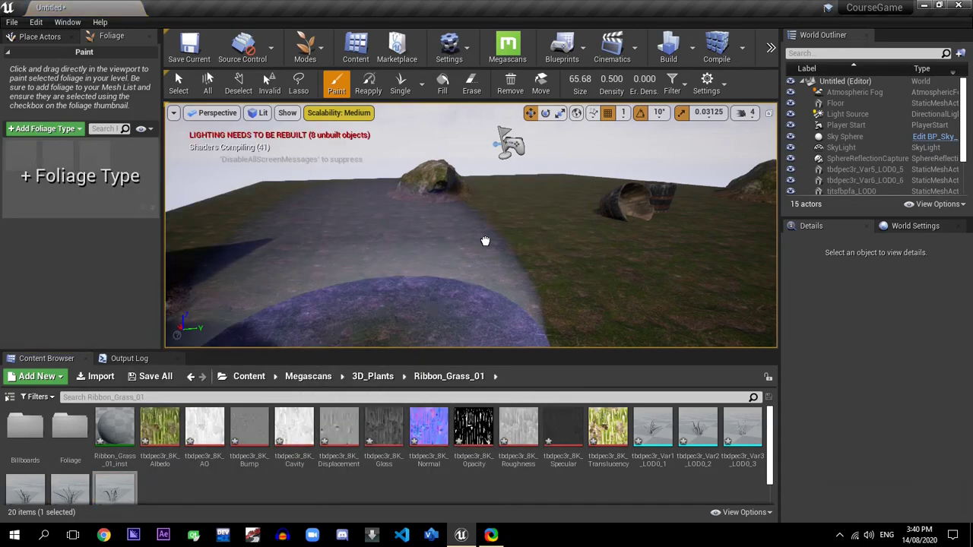
drag(486, 236, 486, 238)
key(ctrl+z)
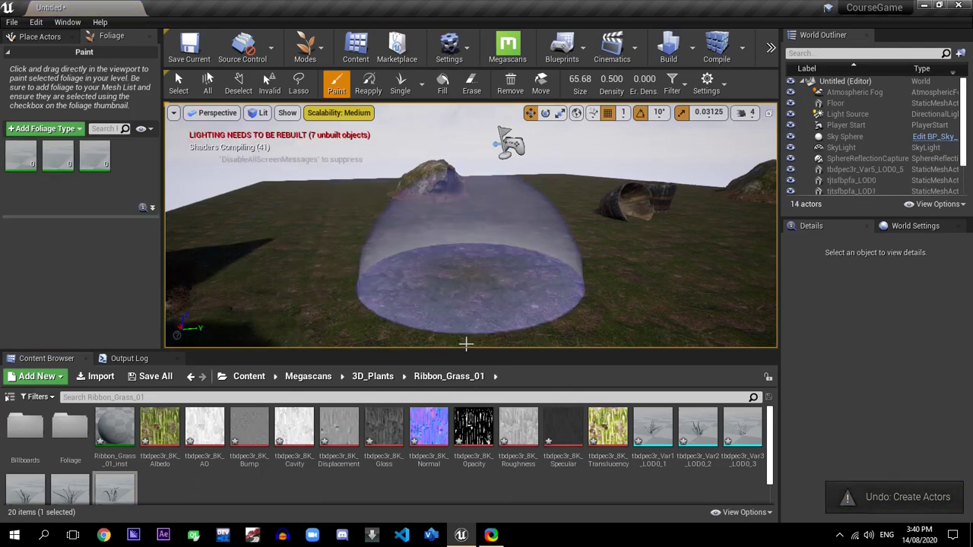
- Open the Ribbon_Grass_00 folder in 3D_Plants and try its tbdpec3r_Var4_LOD0_4 mesh on the floor, undoing the placement
click(380, 378)
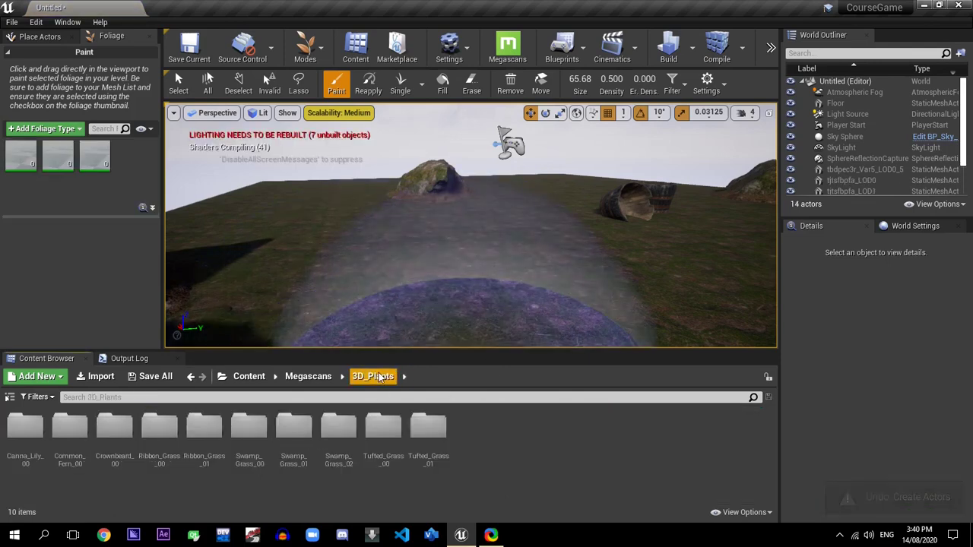
double_click(161, 446)
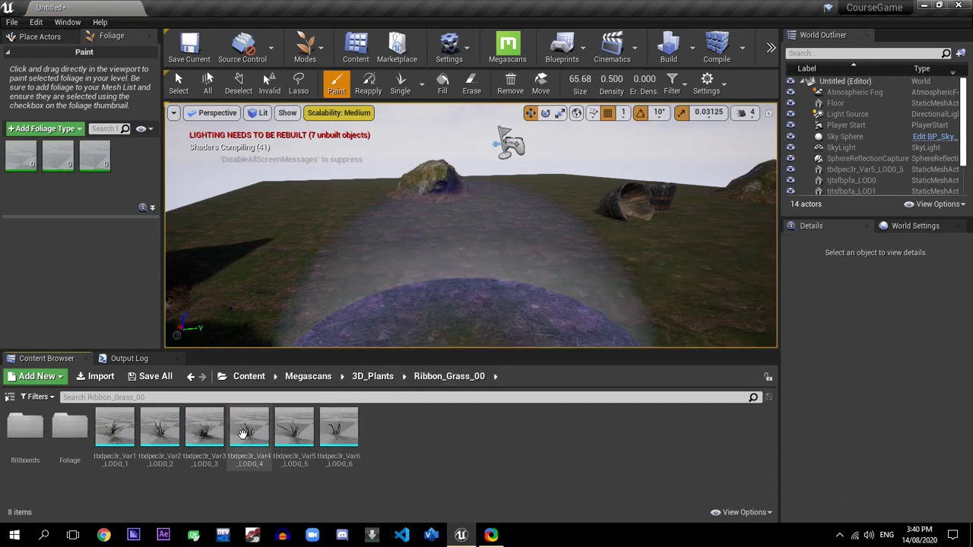
drag(249, 430, 426, 303)
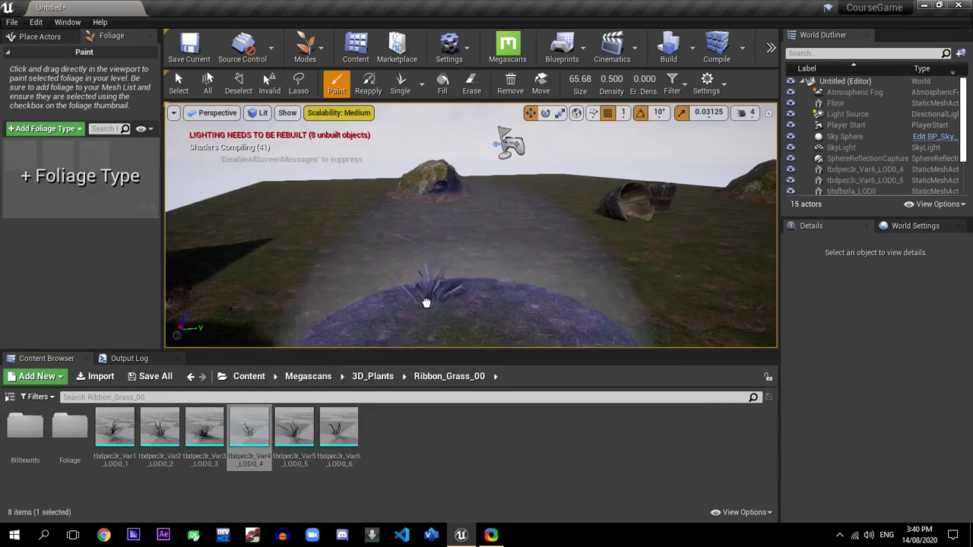
key(ctrl+z)
- Open the Crownbeard_00 folder in 3D_Plants and test a foliage paint stroke on the floor, undoing it
click(372, 377)
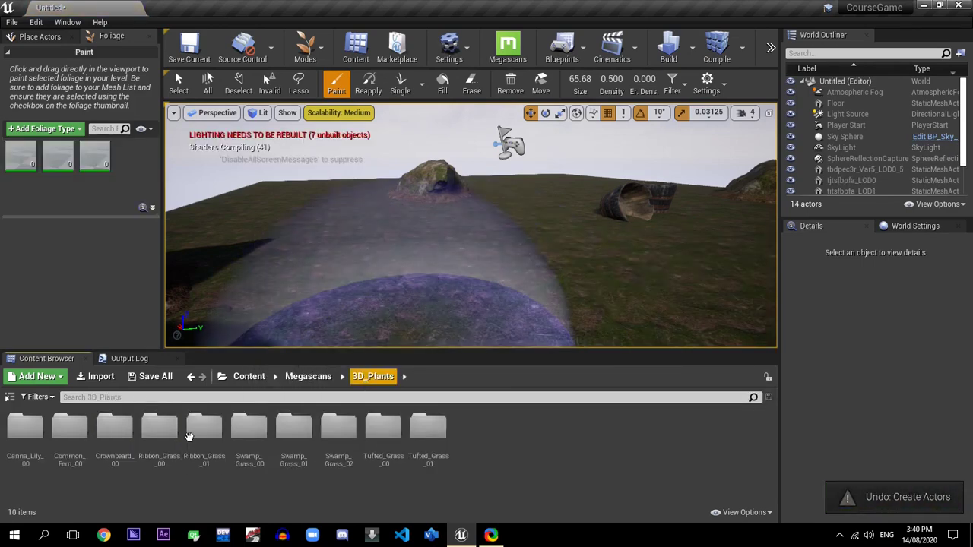
double_click(112, 437)
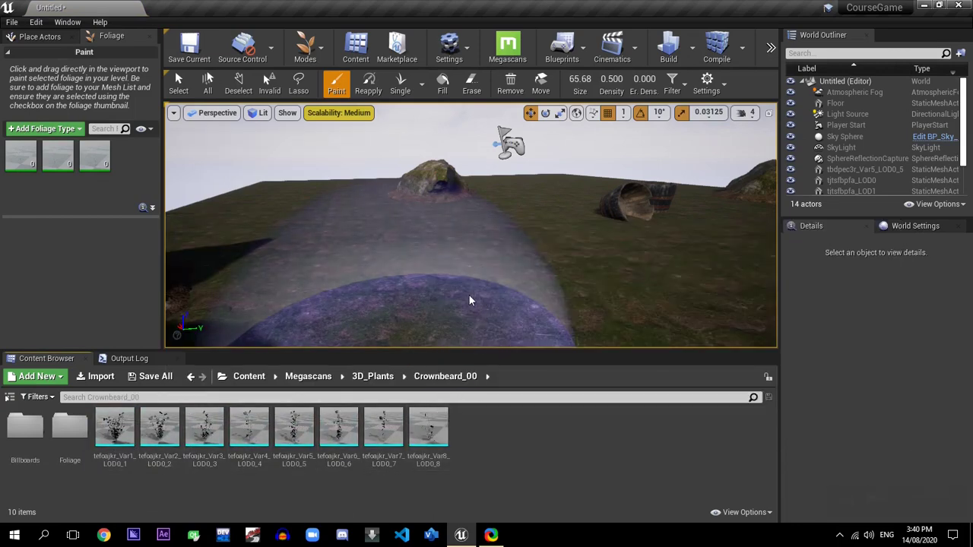
click(469, 297)
key(ctrl+z)
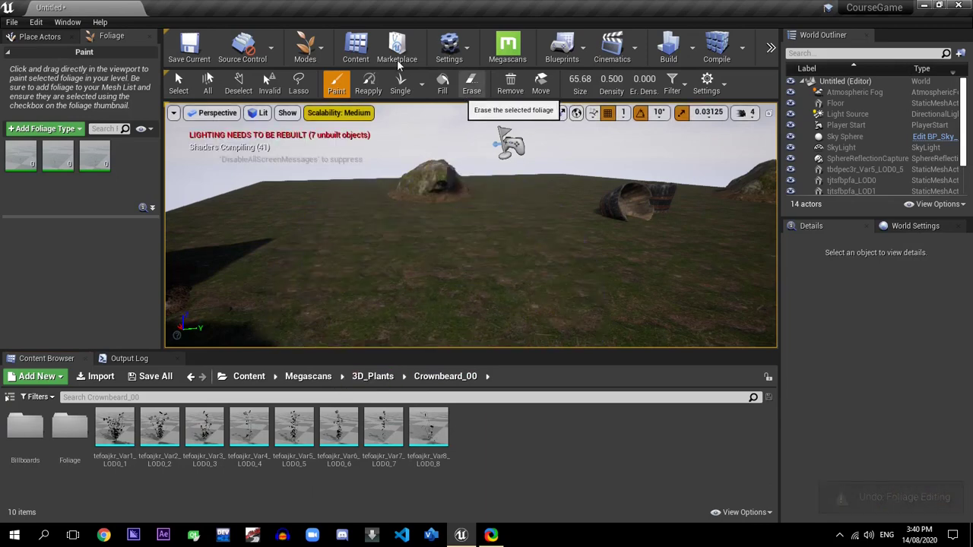
click(325, 49)
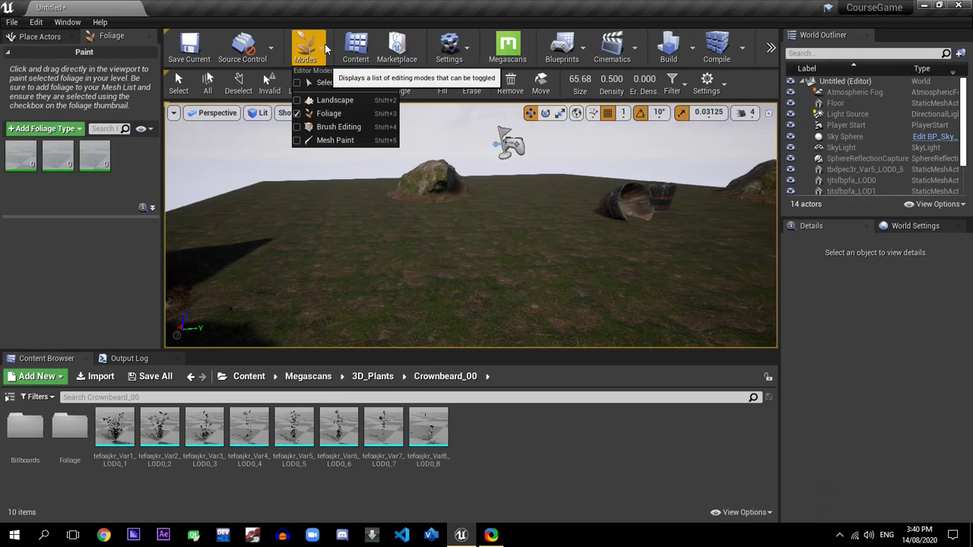
click(507, 449)
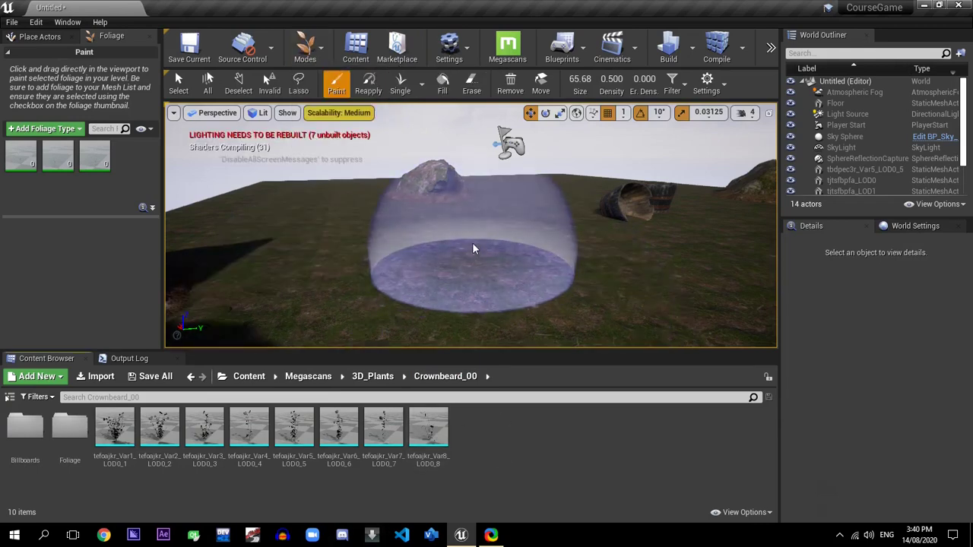
- Try the Crownbeard meshes tefoajkr_Var8_LOD0_8 and tefoajkr_Var7_LOD0_7 on the floor one at a time, undoing each placement
scroll(473, 242, up, 2)
click(472, 243)
scroll(472, 243, up, 2)
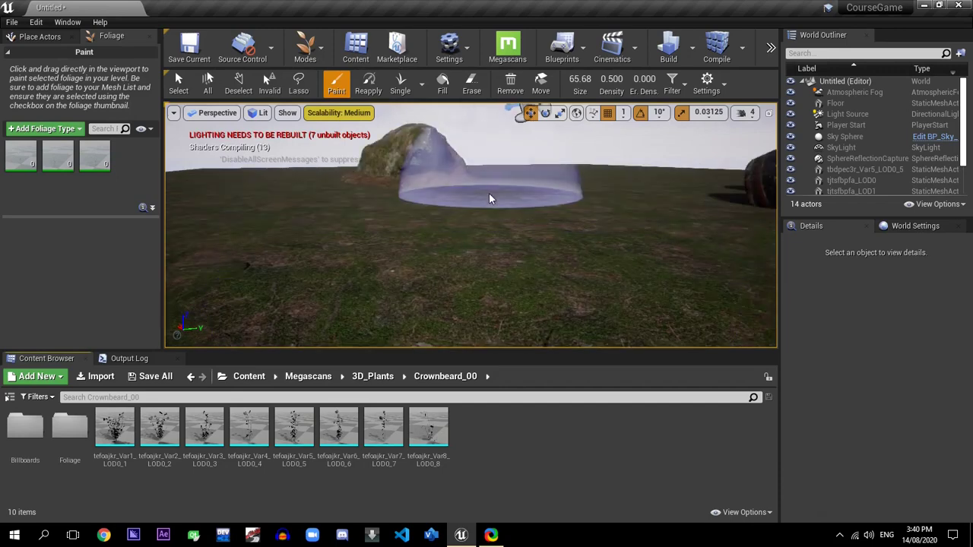
scroll(472, 228, up, 3)
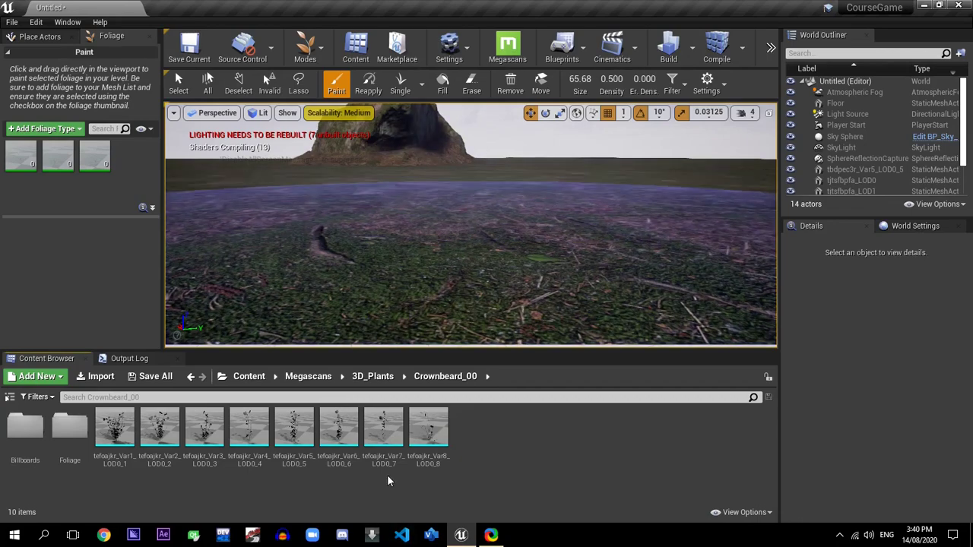
drag(428, 430, 437, 274)
scroll(438, 194, down, 3)
scroll(437, 194, up, 2)
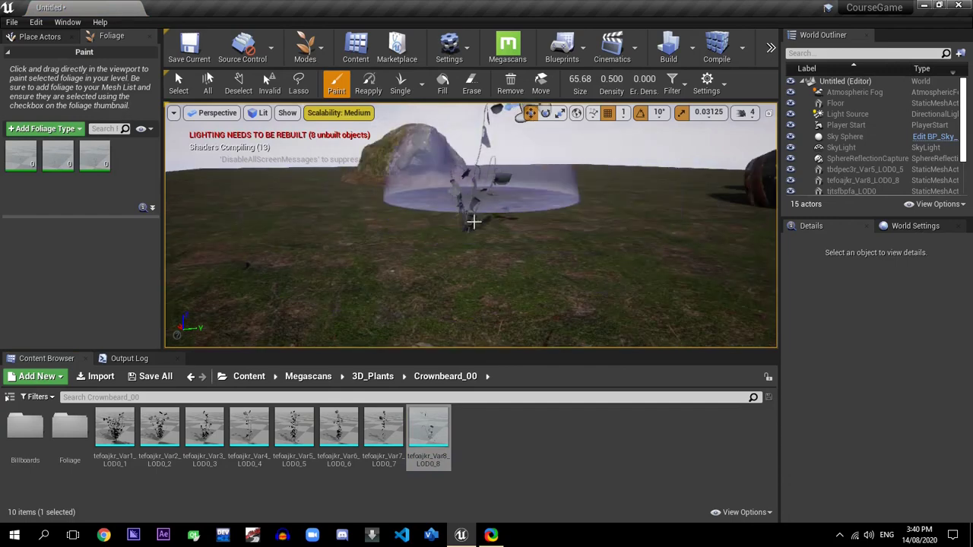
key(ctrl+z)
drag(380, 428, 393, 279)
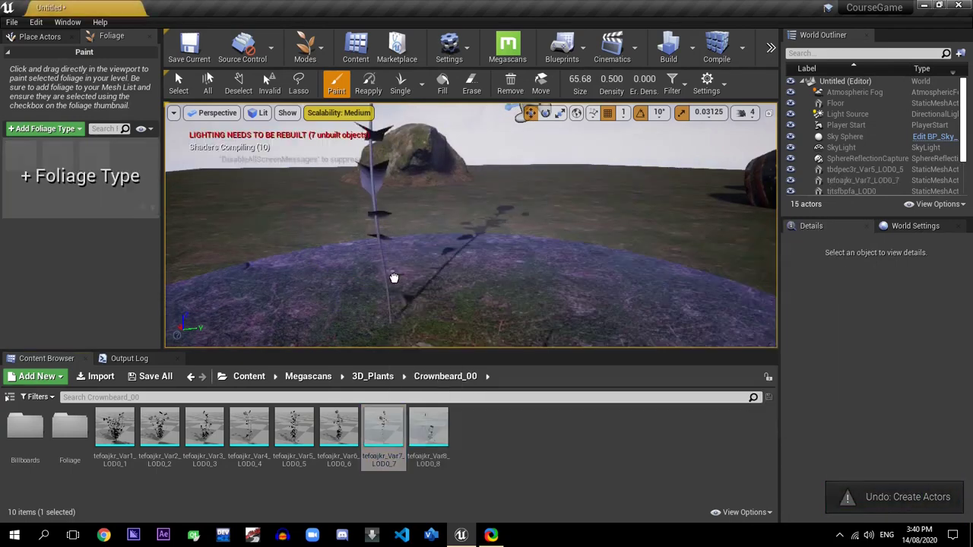
key(ctrl+z)
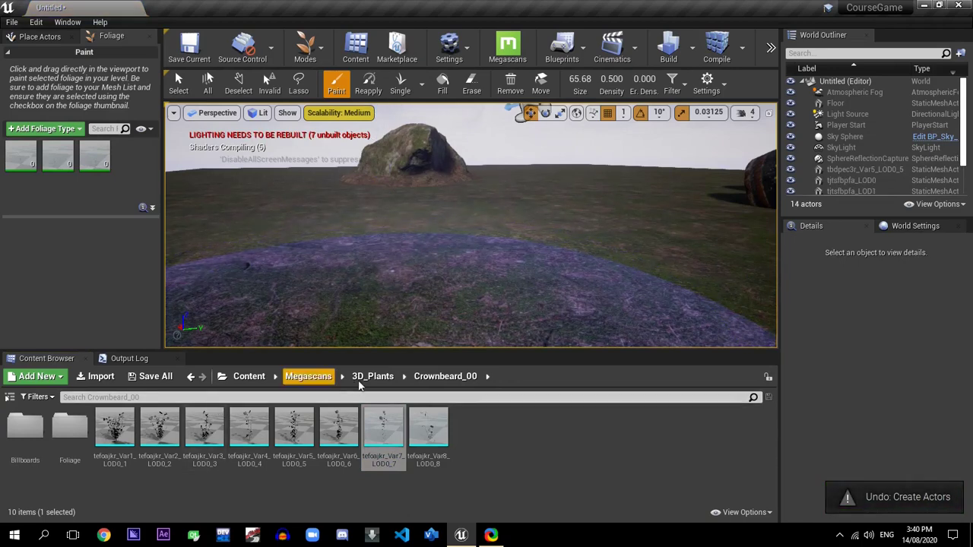
- Open the Common_Fern_00 folder in 3D_Plants and try its rhDso_Var3_LOD0_3 mesh on the floor, undoing the placement
click(372, 377)
double_click(70, 425)
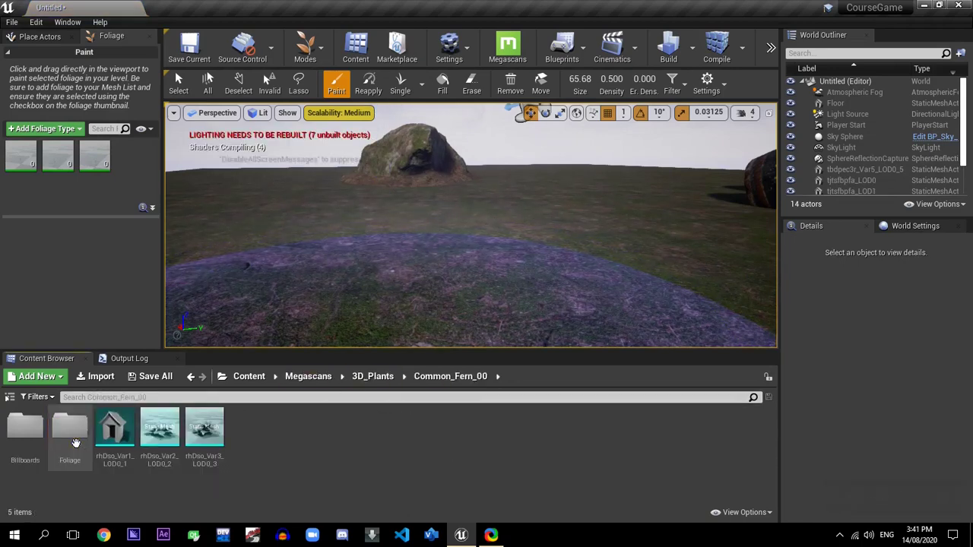
drag(204, 434, 404, 284)
key(ctrl+z)
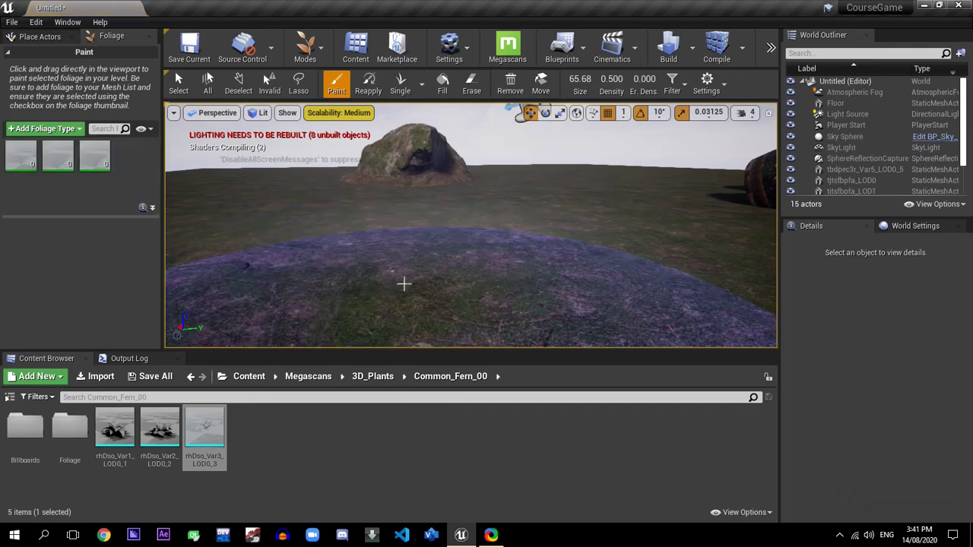
- Try the Var2 and Var1 fern meshes from Common_Fern_00 on the floor, undoing each placement and the stray foliage stroke
click(148, 438)
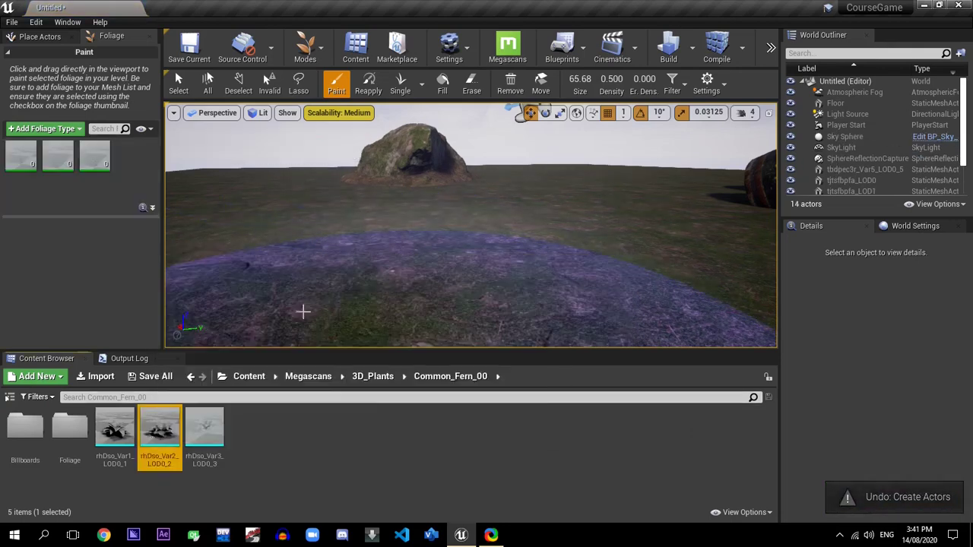
click(412, 270)
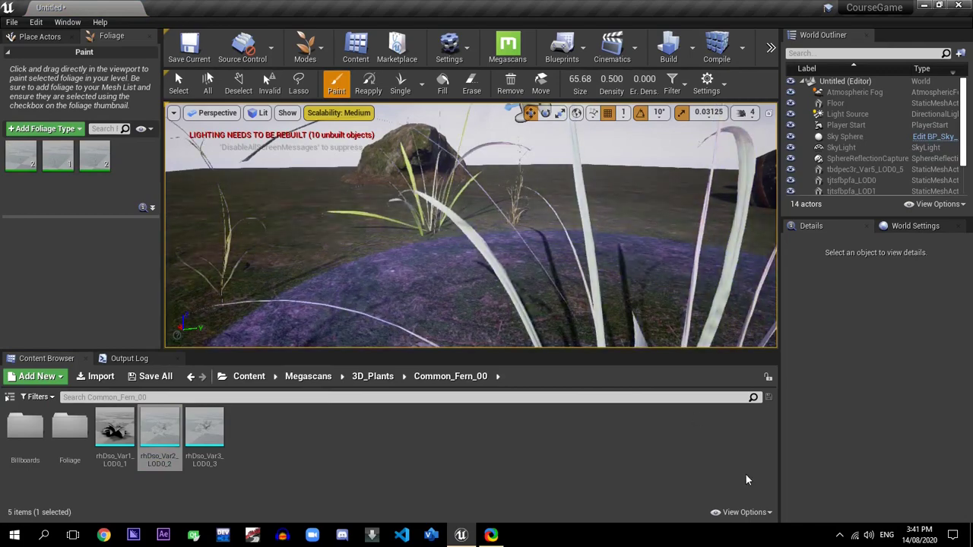
key(ctrl+z)
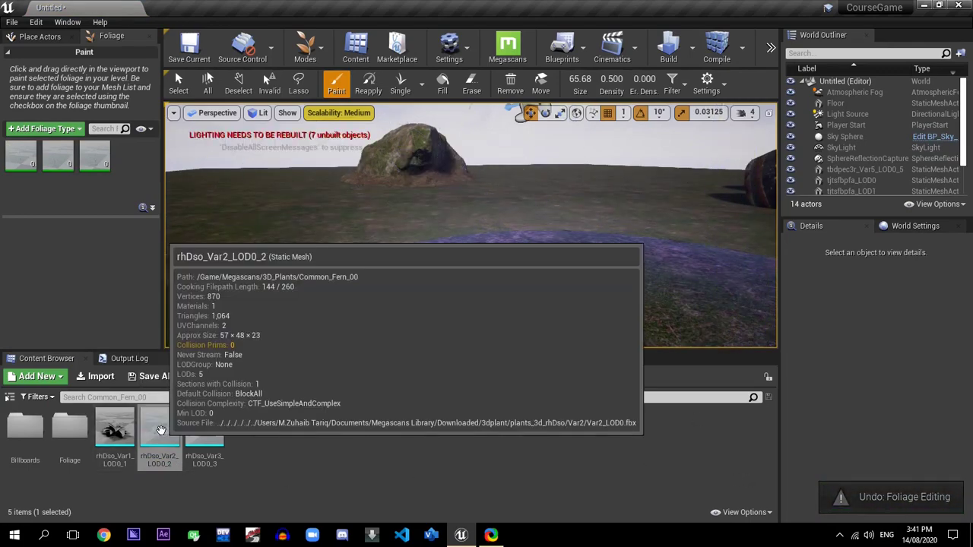
drag(161, 430, 354, 266)
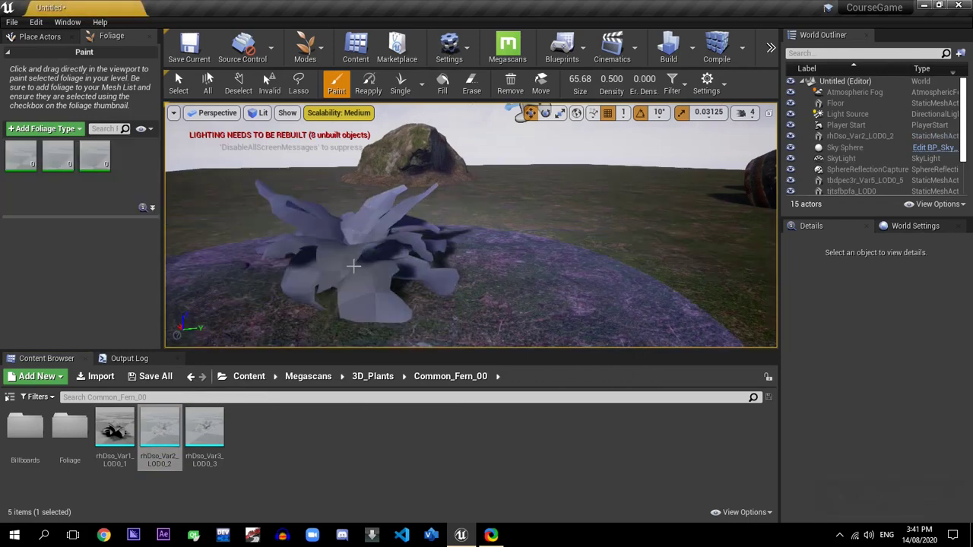
key(ctrl+z)
drag(114, 427, 314, 274)
key(ctrl+z)
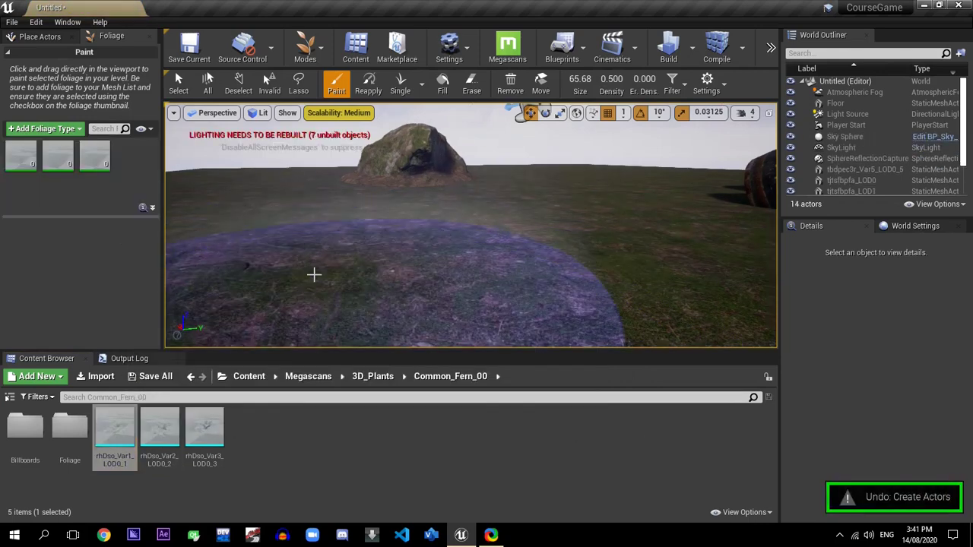
- Open the Canna_Lily_00 folder in 3D_Plants and try its ud0mcinia_Var9_LOD0_9 mesh on the floor, undoing the placement
click(387, 377)
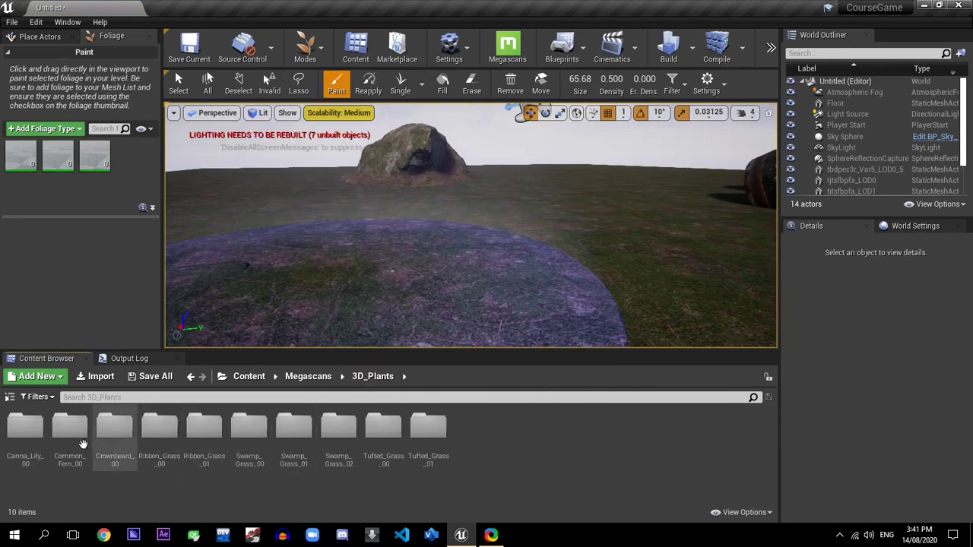
double_click(26, 433)
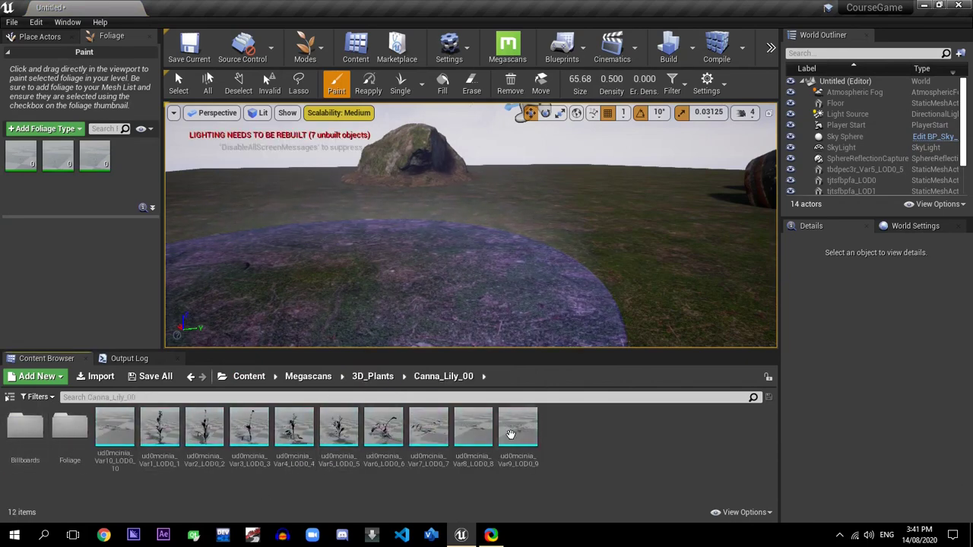
drag(514, 433, 338, 278)
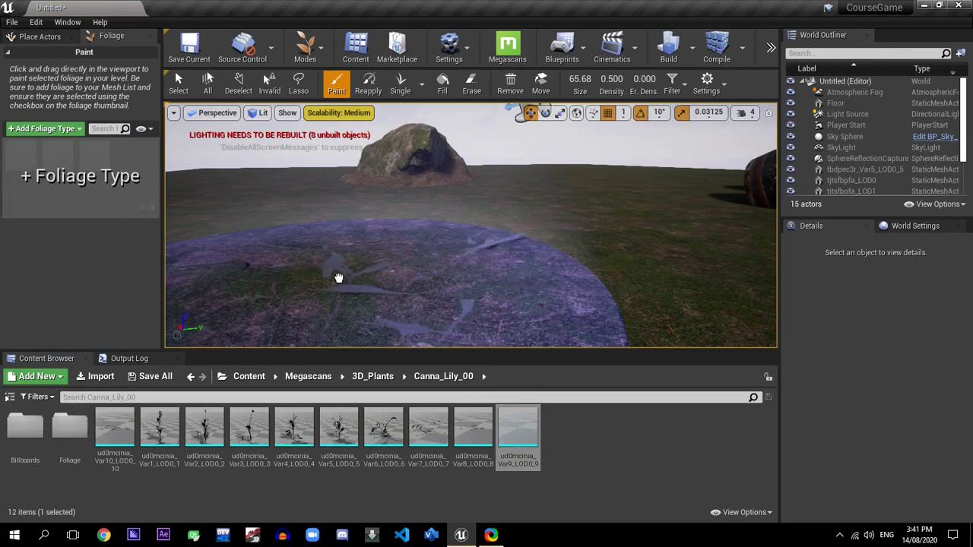
drag(404, 253, 404, 252)
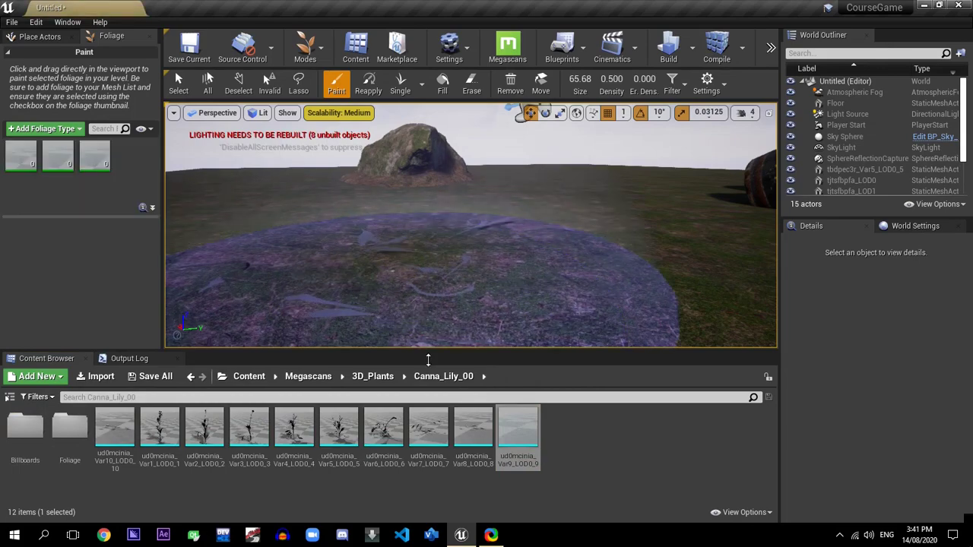
key(ctrl+z)
- Try the Var8 and Var7 canna lily meshes on the floor, undoing each placement
click(472, 430)
drag(437, 288, 428, 339)
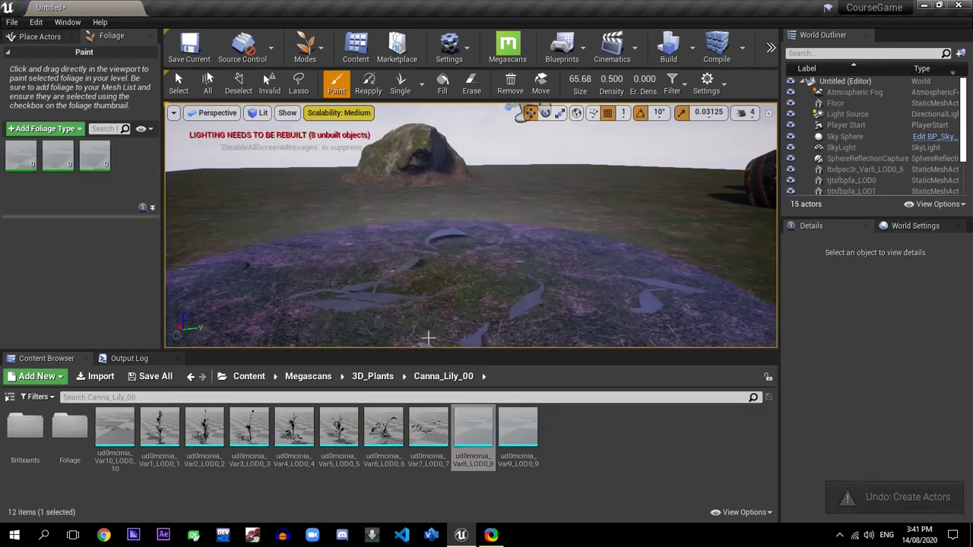
key(ctrl+z)
drag(428, 433, 418, 196)
key(ctrl+z)
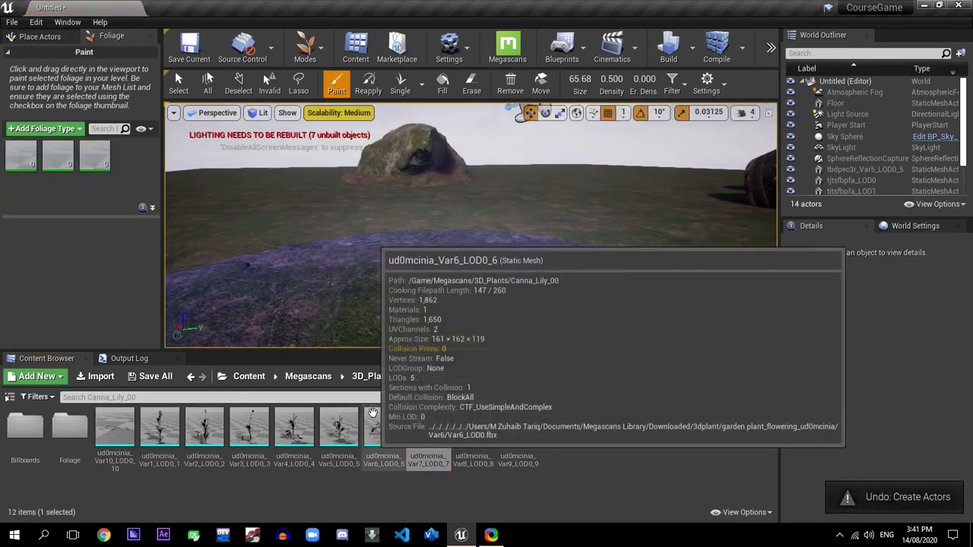
- Try the Var6, Var5 and Var4 canna lily meshes on the floor one after another, undoing each placement
drag(384, 430, 376, 206)
key(ctrl+z)
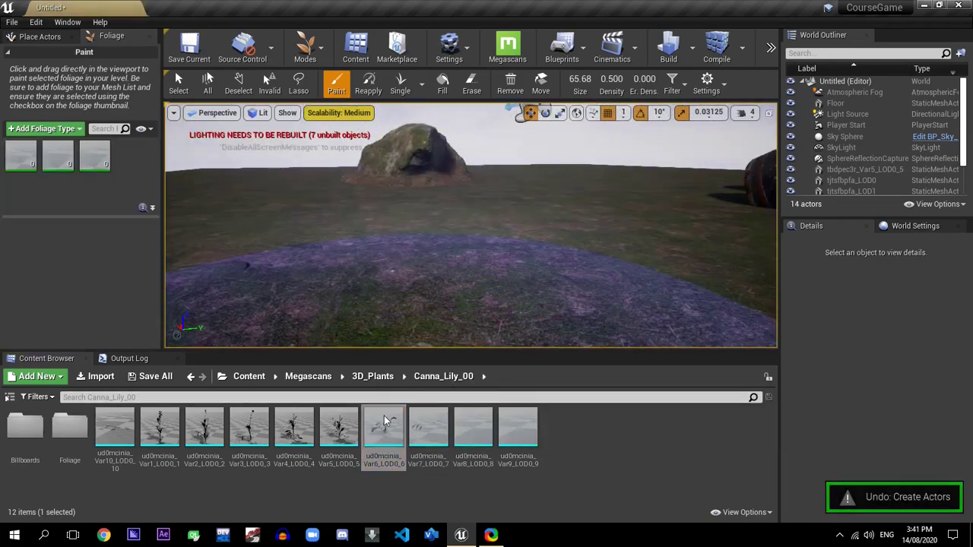
drag(341, 439, 341, 238)
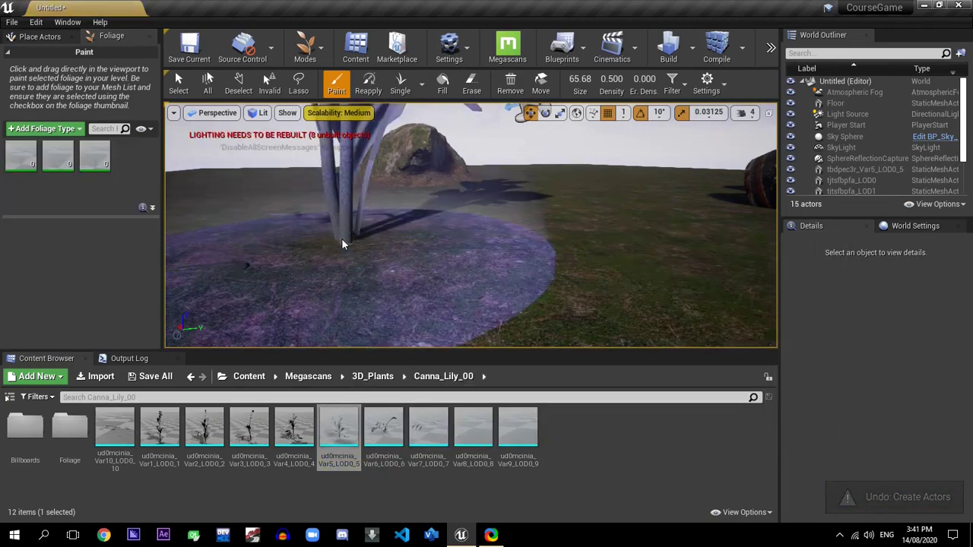
key(ctrl+z)
drag(294, 429, 332, 285)
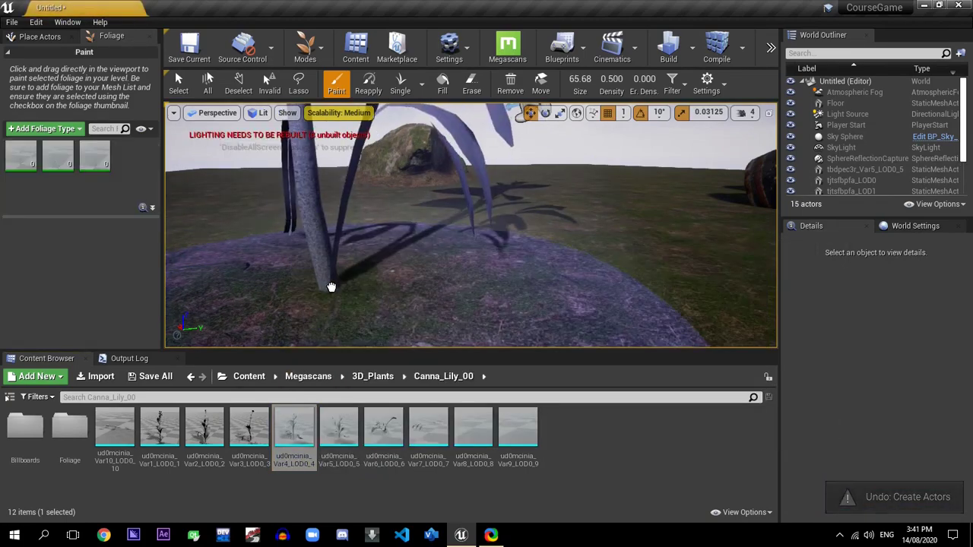
key(ctrl+z)
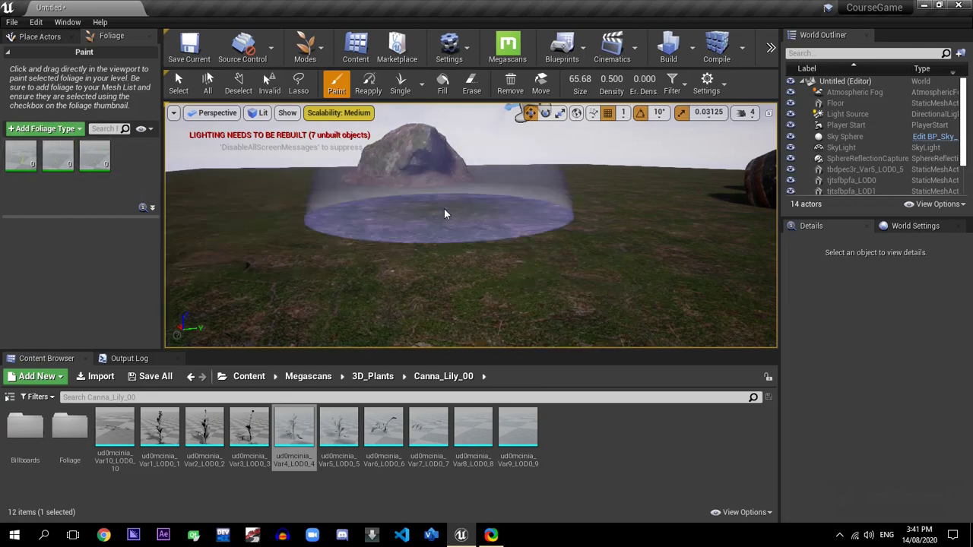
- Try the foliage brush at sizes 332.5 and 2.563 over the floor, returning it to 65.68
click(444, 208)
mouse_move(445, 209)
right_down()
mouse_move(456, 213)
mouse_move(446, 207)
right_up()
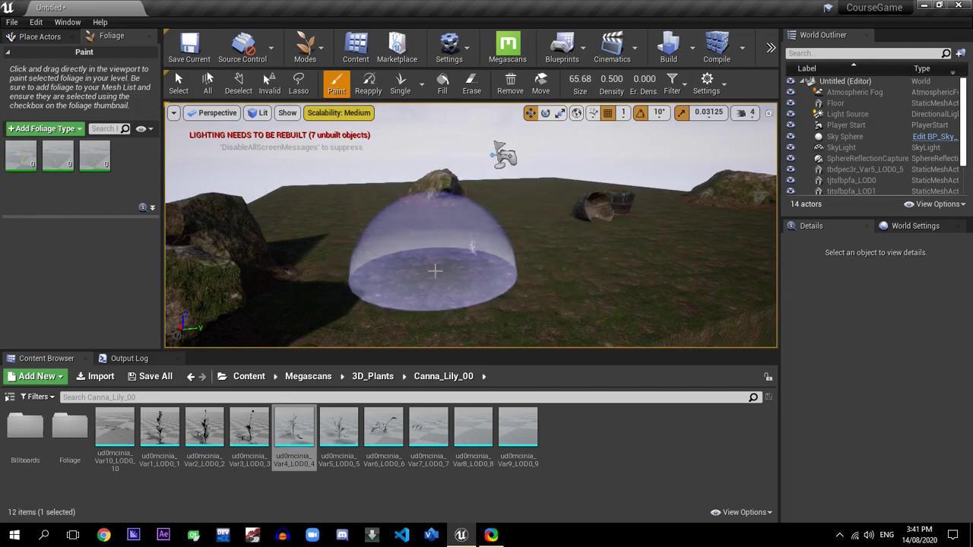
scroll(435, 270, up, 3)
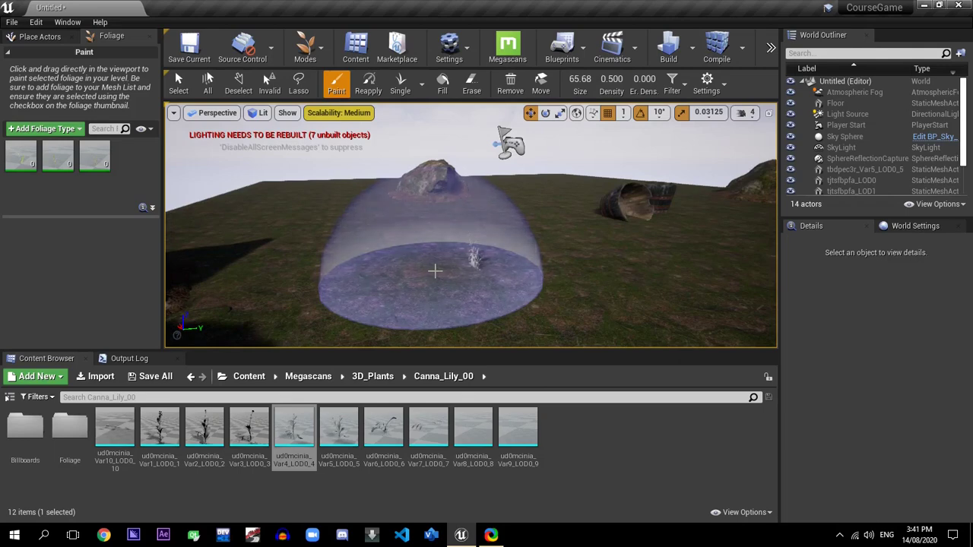
scroll(435, 271, down, 5)
scroll(438, 271, down, 3)
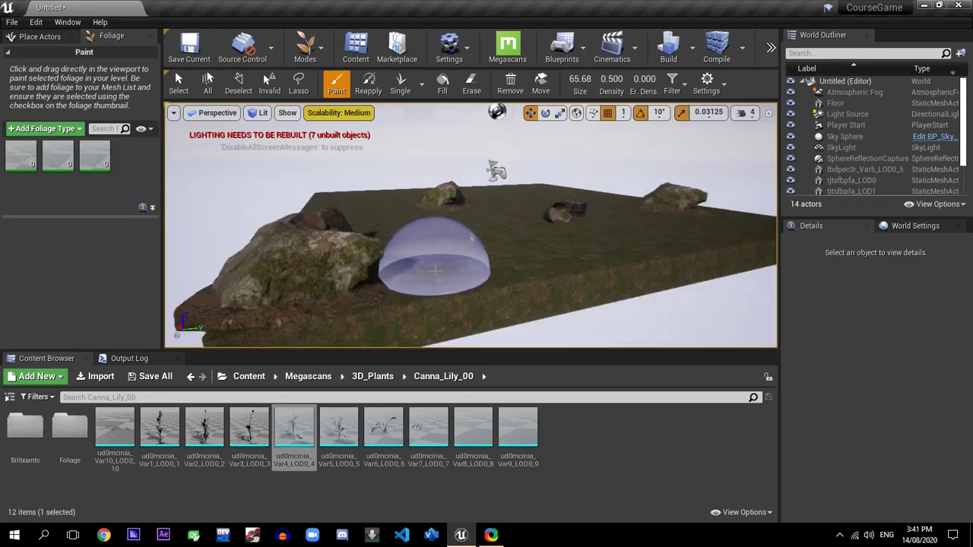
scroll(456, 263, up, 3)
ctrl+scroll(459, 257, up, 3)
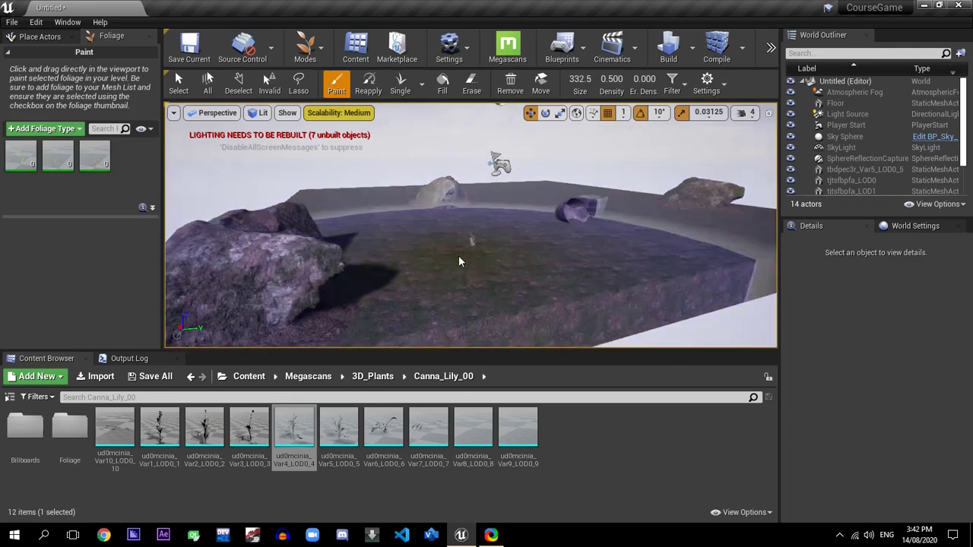
ctrl+scroll(459, 257, down, 2)
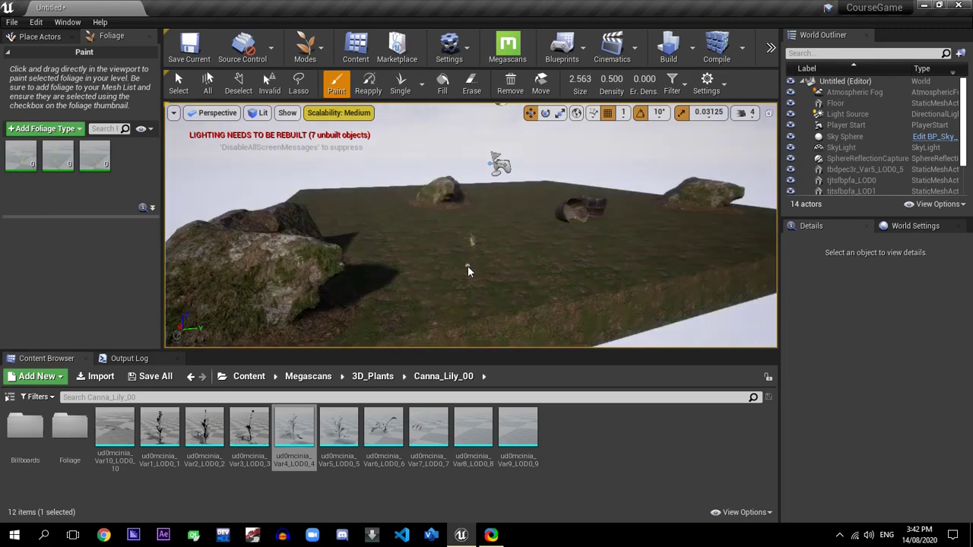
ctrl+scroll(468, 265, up, 2)
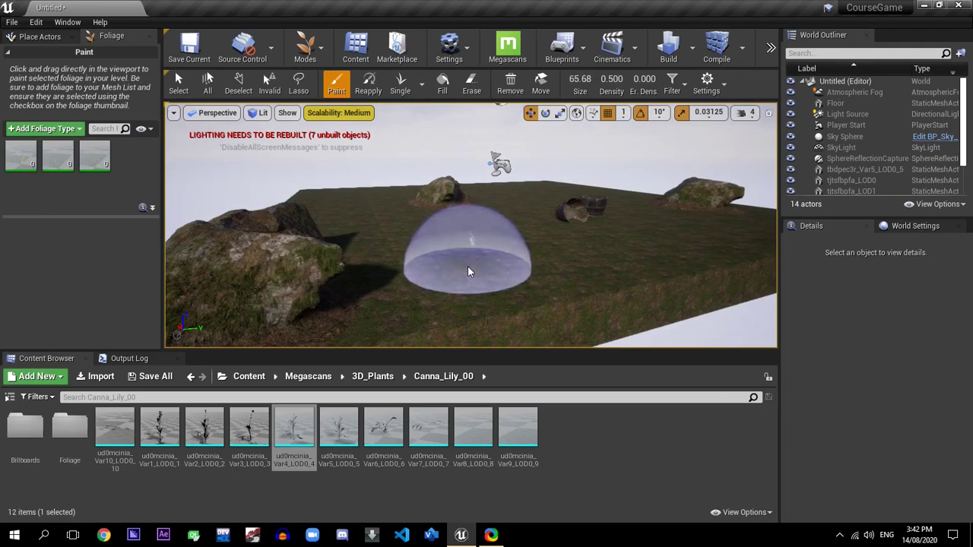
ctrl+scroll(467, 266, up, 3)
ctrl+scroll(468, 265, down, 3)
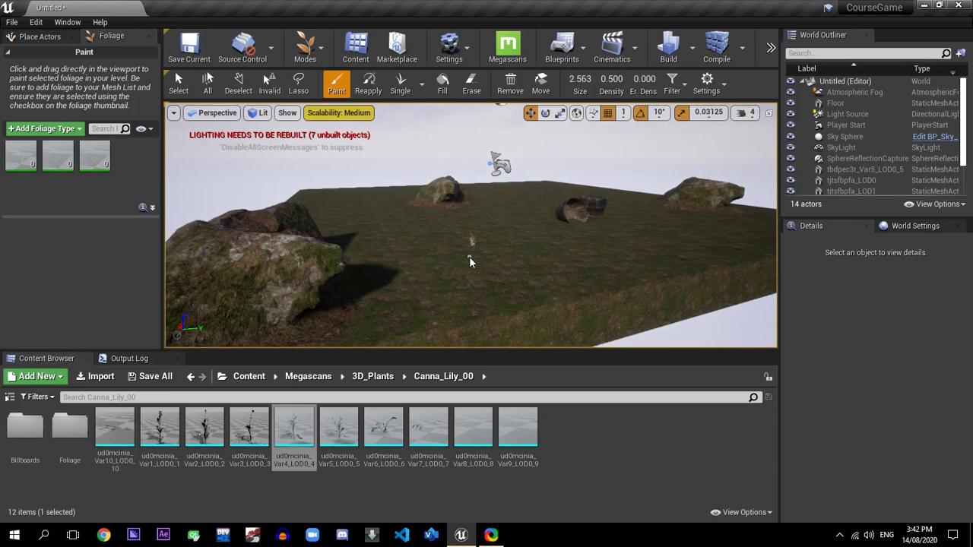
ctrl+scroll(470, 266, up, 2)
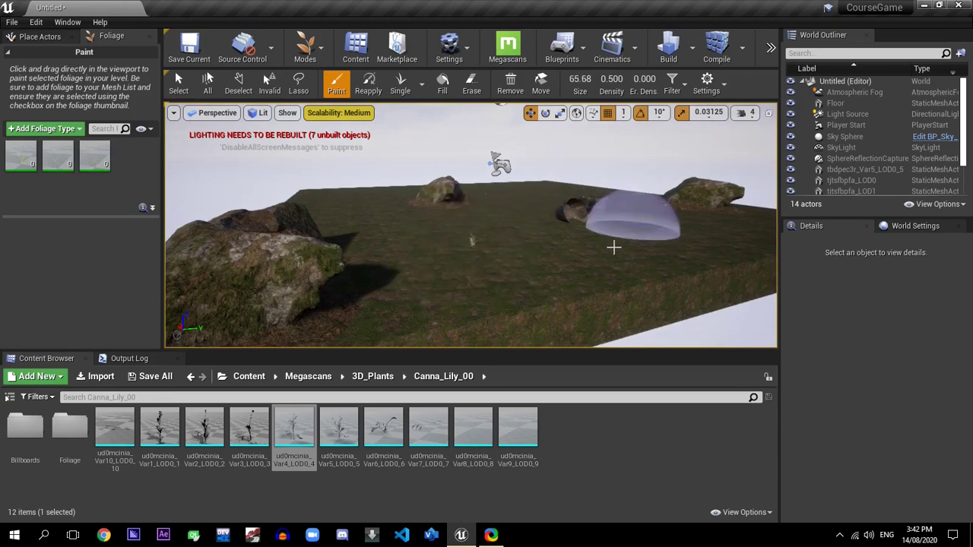
- Paint the three grass foliage types across the floor between the rocks and buckets with the 65.68 brush
click(457, 270)
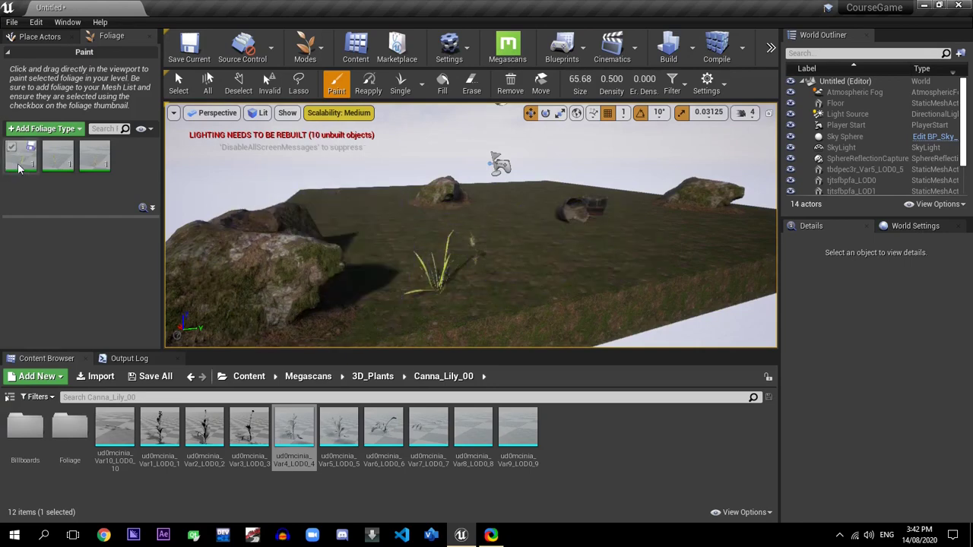
mouse_move(98, 159)
mouse_move(510, 257)
mouse_down()
mouse_move(532, 315)
mouse_move(543, 314)
mouse_move(628, 244)
mouse_move(686, 228)
mouse_move(504, 279)
mouse_move(643, 261)
mouse_move(712, 236)
mouse_move(521, 251)
mouse_move(471, 213)
mouse_move(380, 228)
mouse_move(413, 314)
mouse_move(401, 286)
mouse_move(384, 335)
mouse_move(365, 293)
mouse_move(448, 285)
mouse_move(466, 305)
mouse_move(402, 320)
mouse_move(471, 293)
mouse_move(510, 243)
mouse_move(509, 220)
mouse_move(487, 202)
mouse_move(428, 225)
mouse_move(391, 205)
mouse_move(428, 273)
mouse_move(446, 255)
mouse_move(414, 258)
mouse_move(417, 241)
mouse_move(460, 258)
mouse_move(428, 238)
mouse_move(492, 255)
mouse_move(498, 297)
mouse_move(504, 271)
mouse_up()
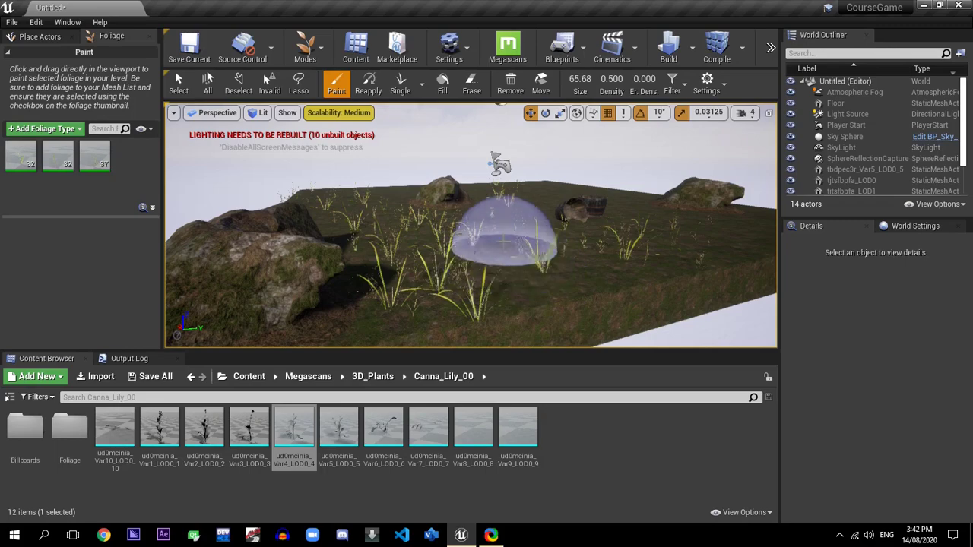
scroll(433, 238, up, 6)
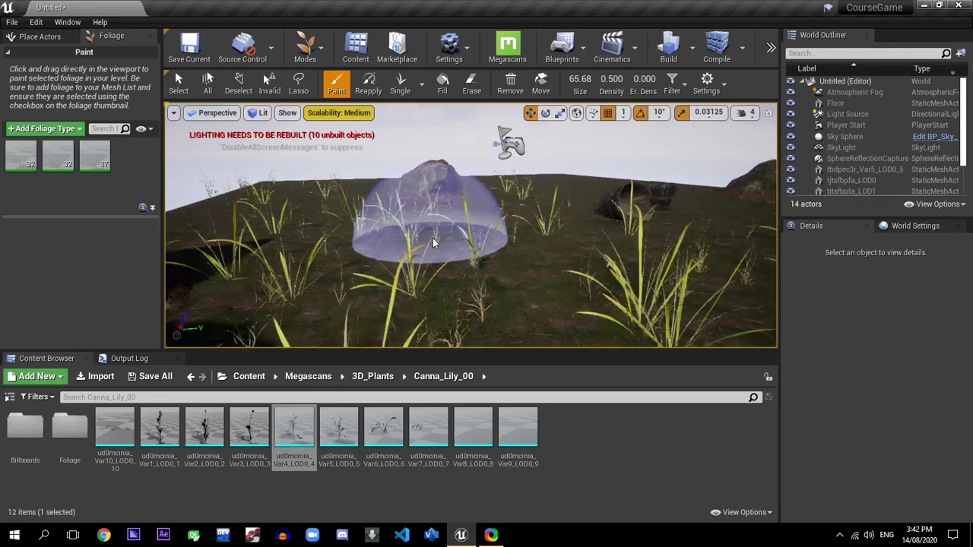
- Paint the three grass foliage types on the open floor between the rock and the bucket with the 65.68 brush
scroll(422, 255, down, 6)
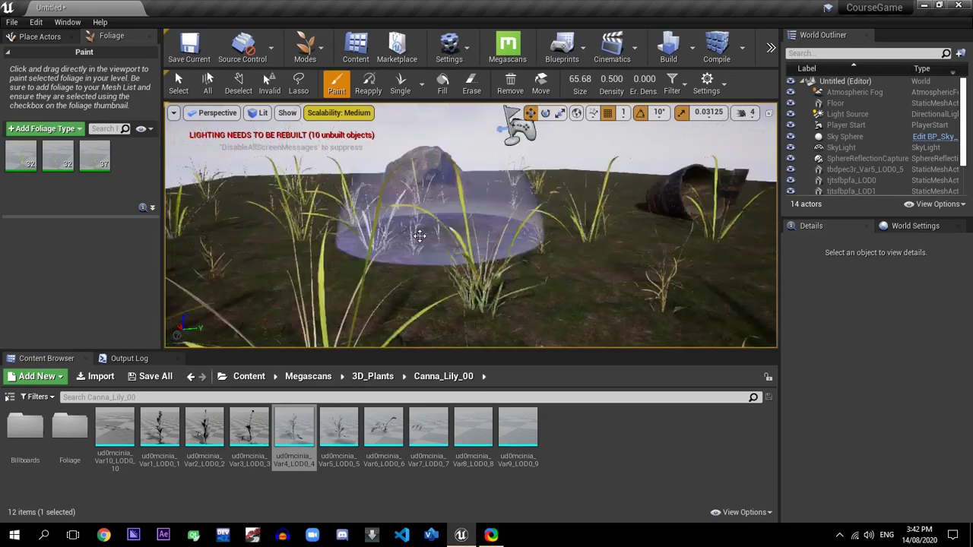
mouse_move(428, 244)
right_down()
mouse_move(431, 228)
mouse_move(411, 210)
right_up()
scroll(411, 210, down, 4)
click(415, 210)
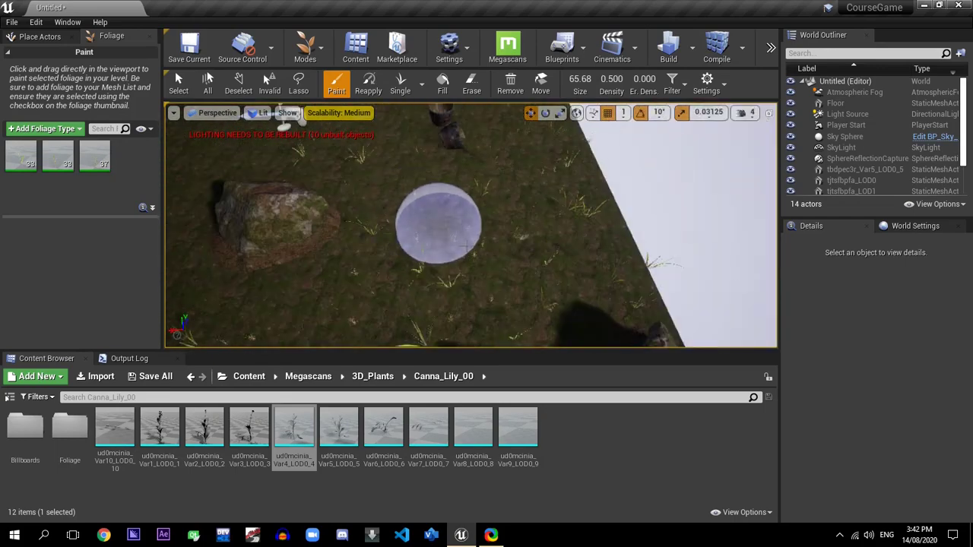
click(429, 195)
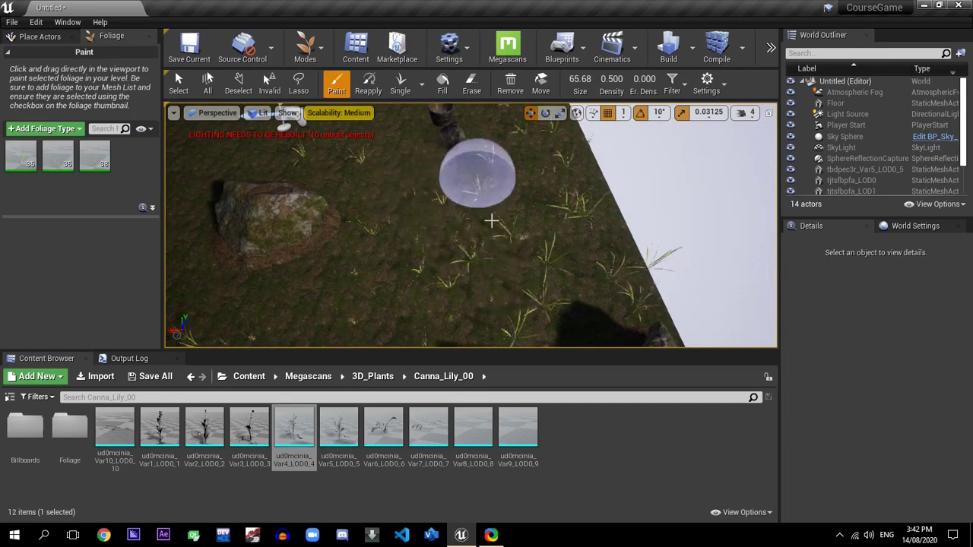
click(521, 210)
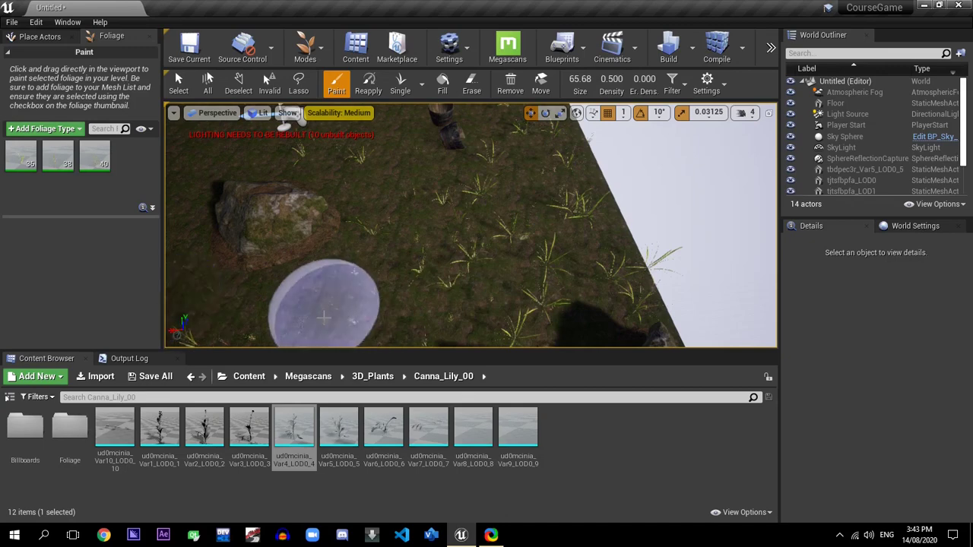
- Paint the grass around the rock, reducing the foliage brush size to 12.97 for the smaller patches
click(300, 302)
mouse_move(300, 302)
mouse_down()
mouse_move(207, 304)
mouse_move(185, 295)
mouse_move(361, 294)
mouse_move(380, 191)
mouse_move(370, 167)
mouse_move(301, 156)
mouse_move(217, 163)
mouse_move(206, 228)
mouse_move(235, 300)
mouse_move(354, 282)
mouse_move(390, 202)
mouse_move(380, 110)
mouse_move(390, 144)
mouse_move(502, 159)
mouse_move(358, 105)
mouse_move(425, 218)
mouse_move(419, 174)
mouse_move(414, 213)
mouse_up()
key(bracketleft)
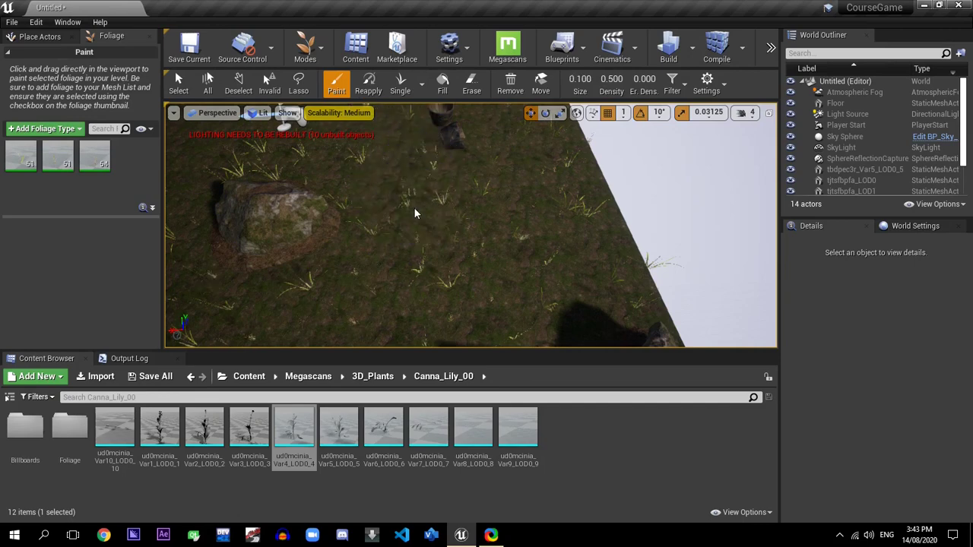
key(bracketright)
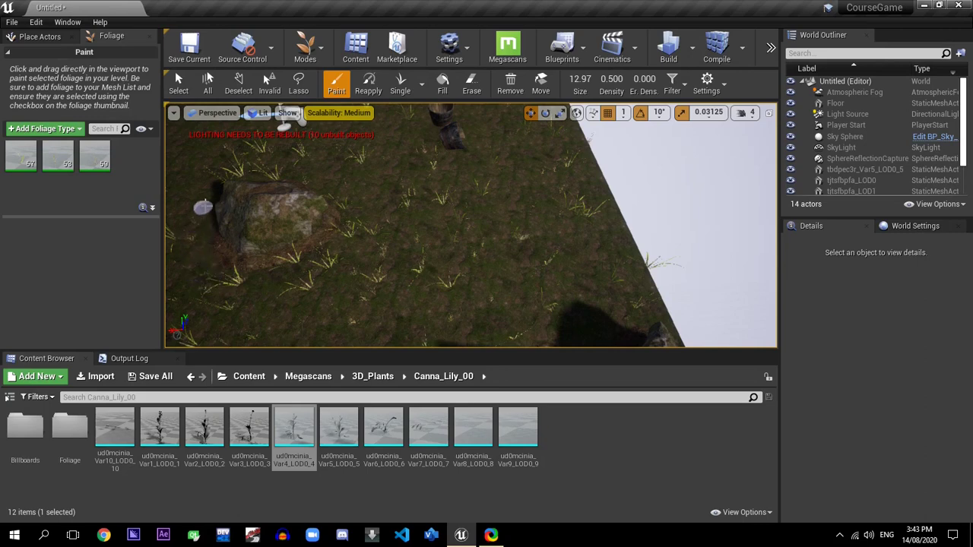
- Enlarge the foliage brush to 332.5 and paint the three grass types across the whole floor
scroll(390, 271, down, 8)
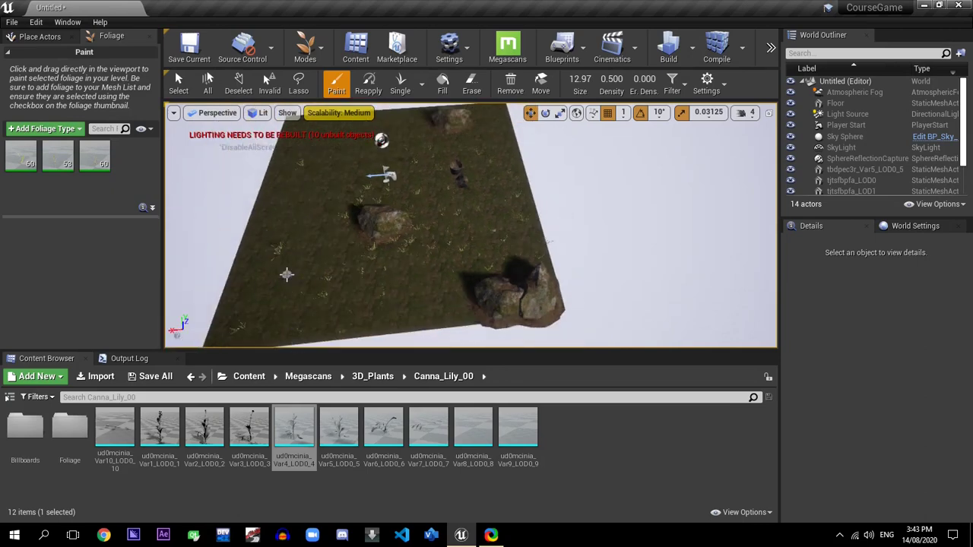
key(bracketleft)
key(bracketleft)
key(bracketleft)
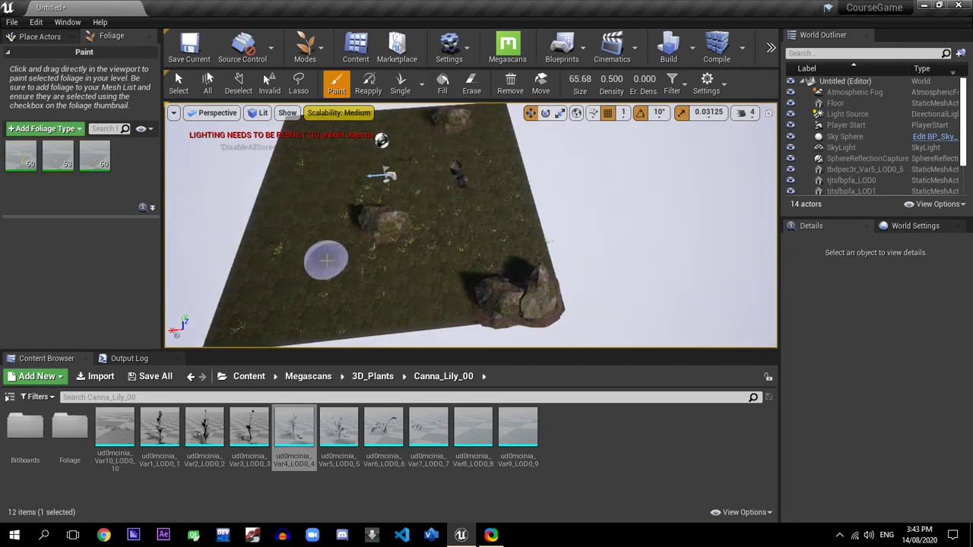
key(bracketright)
key(bracketright)
key(bracketright)
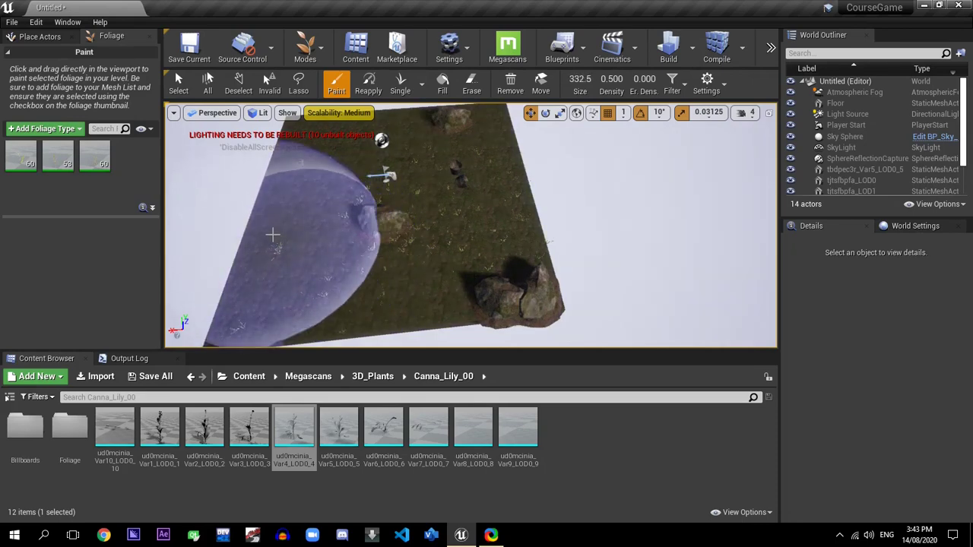
mouse_move(257, 223)
mouse_down()
mouse_move(325, 271)
mouse_move(305, 130)
mouse_move(358, 157)
mouse_move(380, 142)
mouse_move(434, 136)
mouse_move(471, 195)
mouse_move(451, 128)
mouse_move(380, 304)
mouse_move(319, 282)
mouse_move(520, 243)
mouse_up()
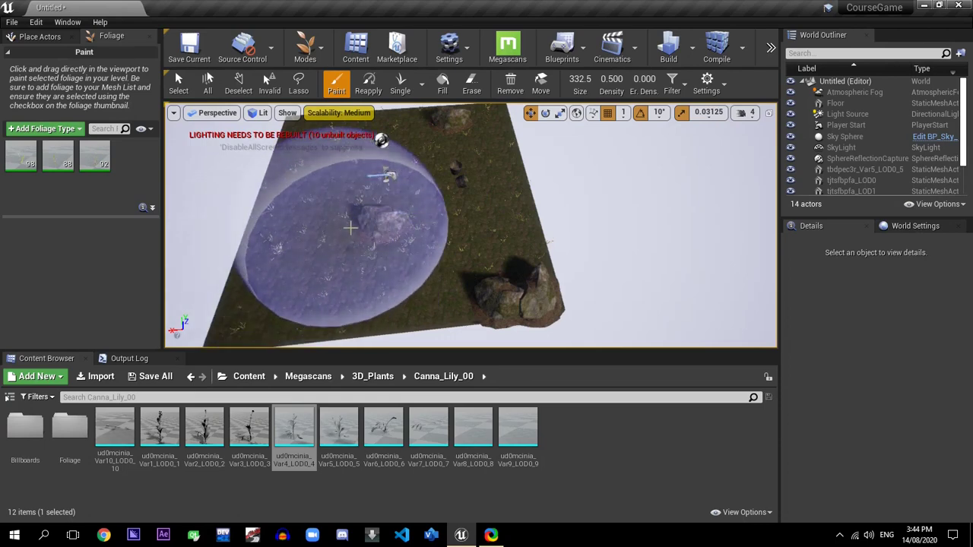
- Reduce the foliage brush to 12.97 and paint extra grass clumps at close range in the gaps between the plants
key(bracketleft)
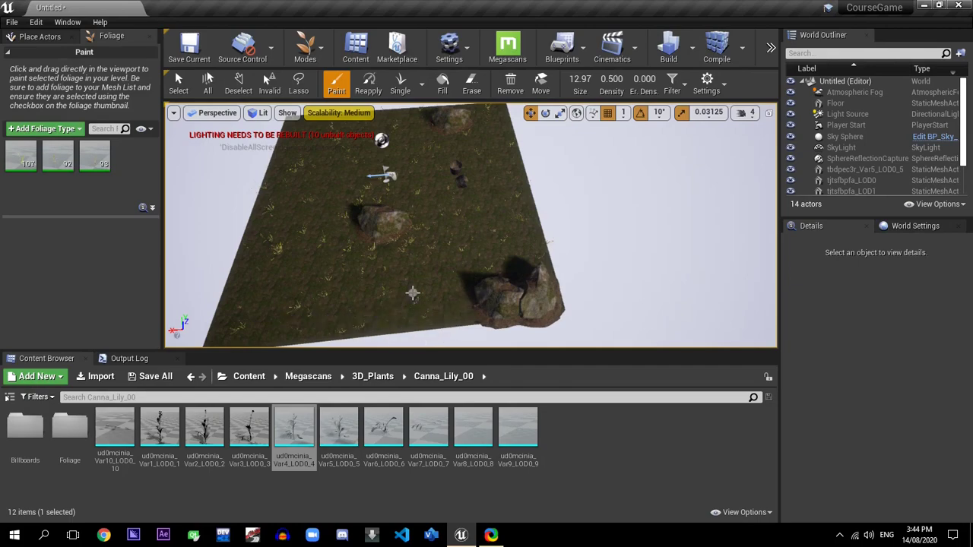
scroll(411, 294, up, 10)
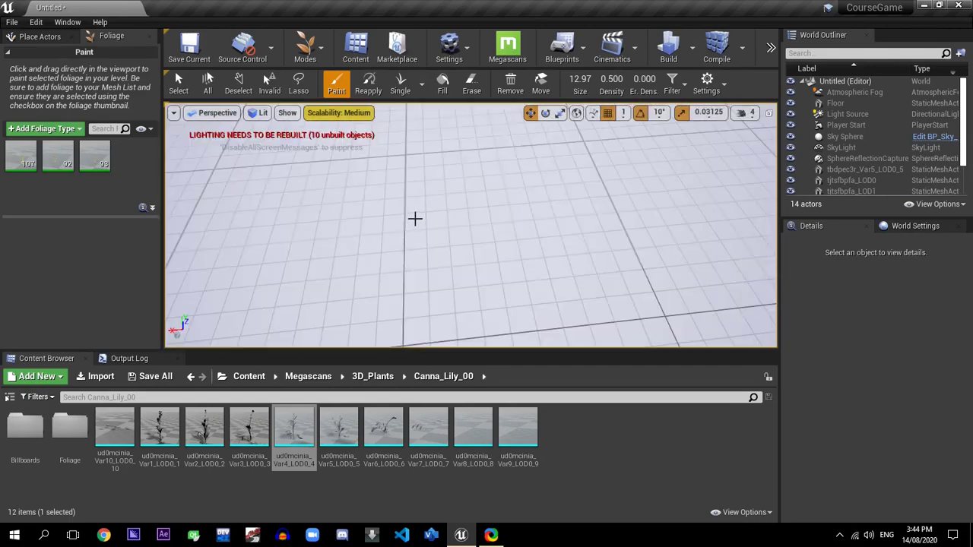
scroll(415, 219, down, 10)
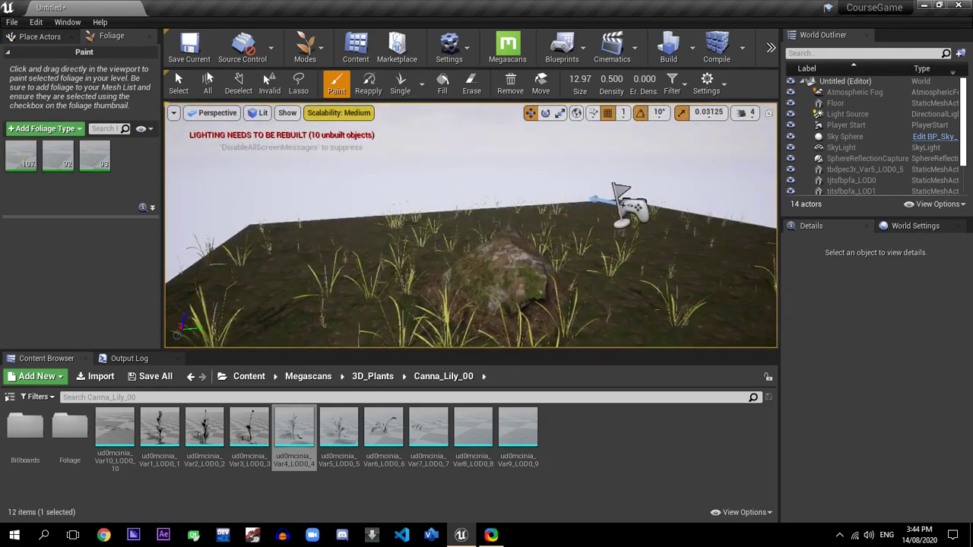
scroll(435, 211, down, 1)
scroll(660, 282, up, 6)
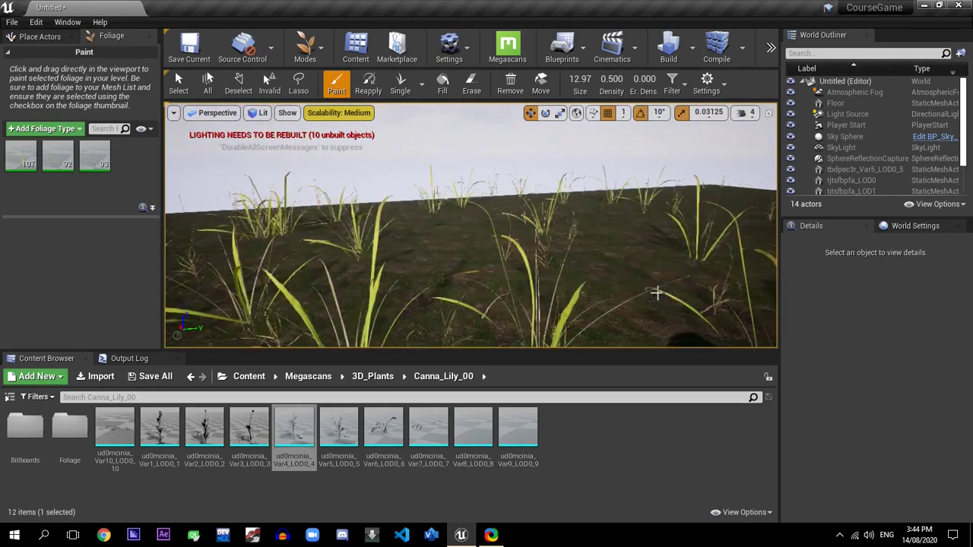
right_drag(608, 296, 608, 268)
click(327, 327)
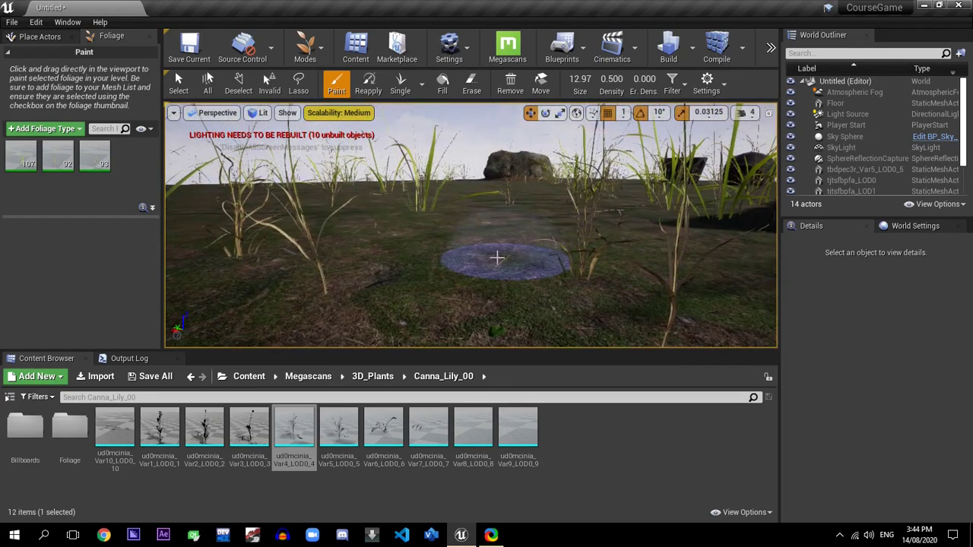
click(437, 238)
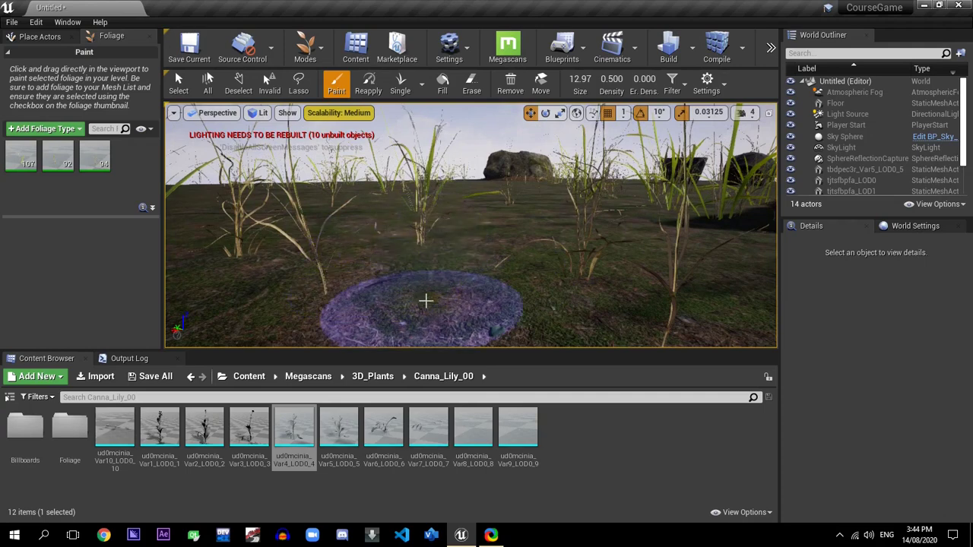
click(486, 259)
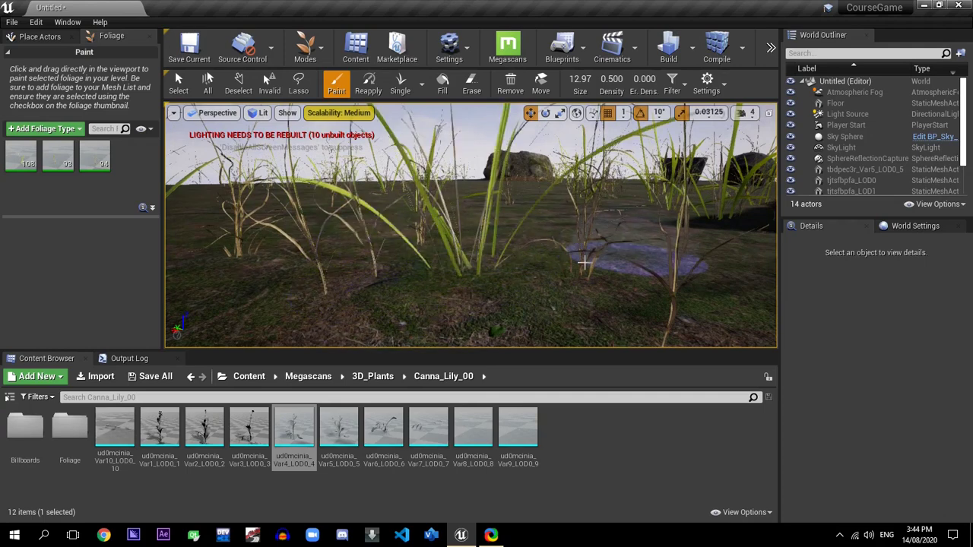
click(517, 270)
click(479, 270)
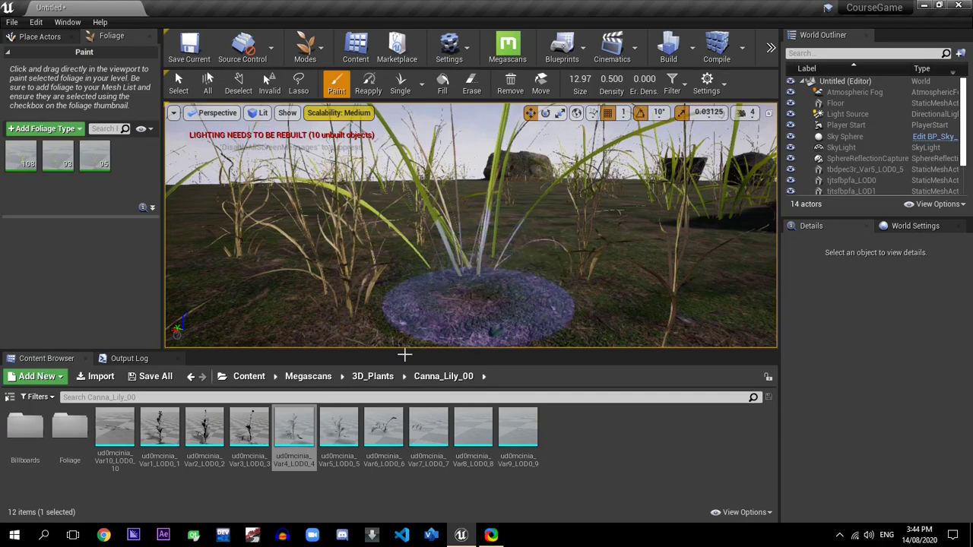
- Look through the Swamp_Grass_00 and Crownbeard_00 plant folders, then open the Ribbon_Grass_01 folder in 3D_Plants
click(372, 377)
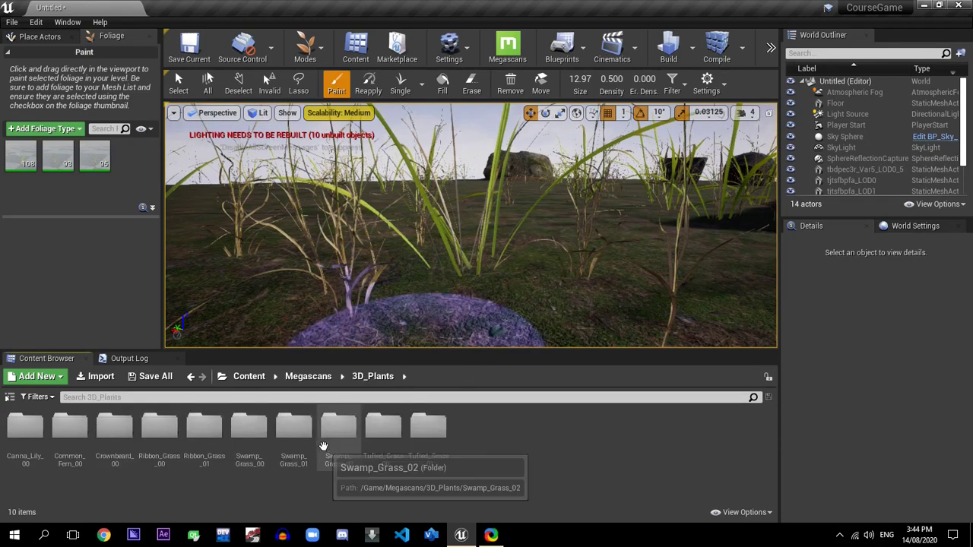
double_click(259, 447)
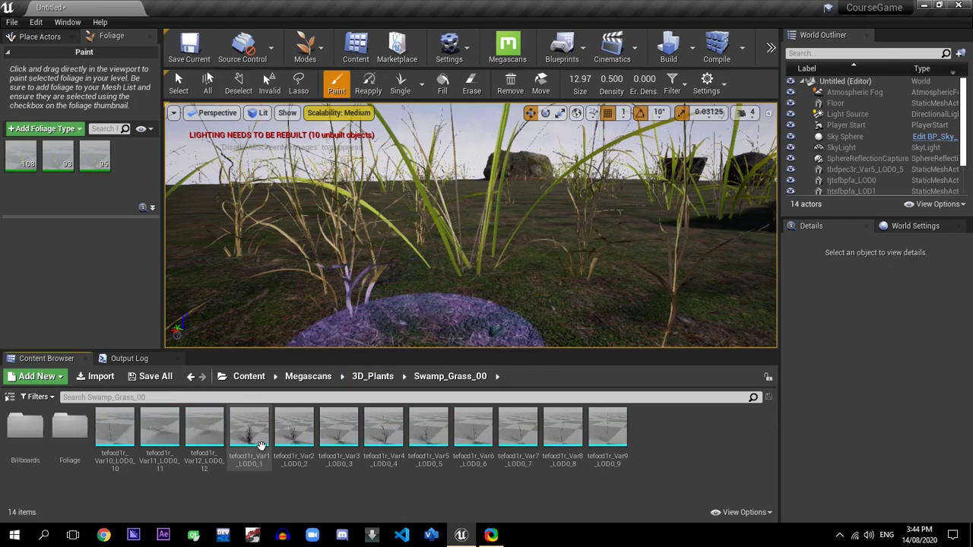
click(395, 379)
double_click(115, 429)
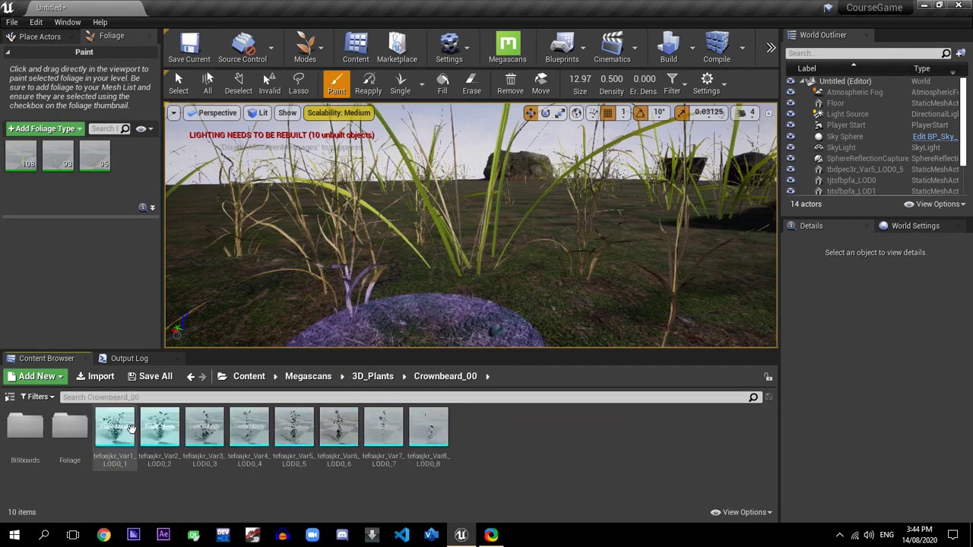
click(374, 377)
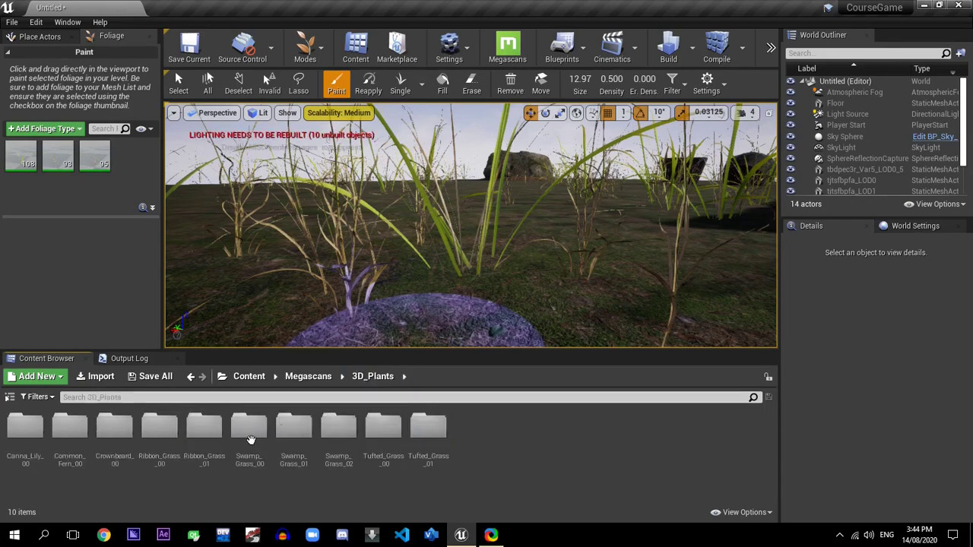
double_click(203, 427)
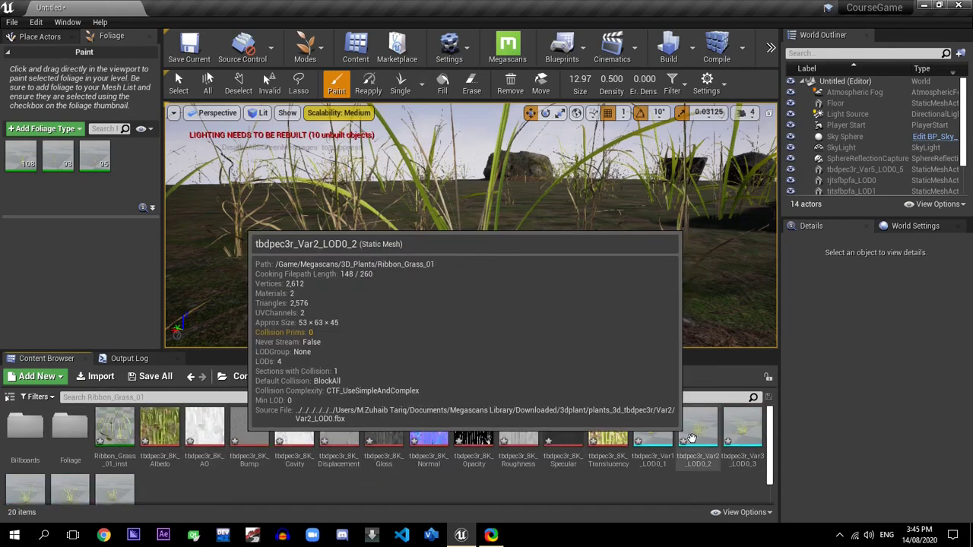
- Place the tbdpec3r_Var1_LOD0_1 ribbon grass mesh among the plants and add it as a fourth foliage type
click(652, 434)
drag(620, 426, 288, 239)
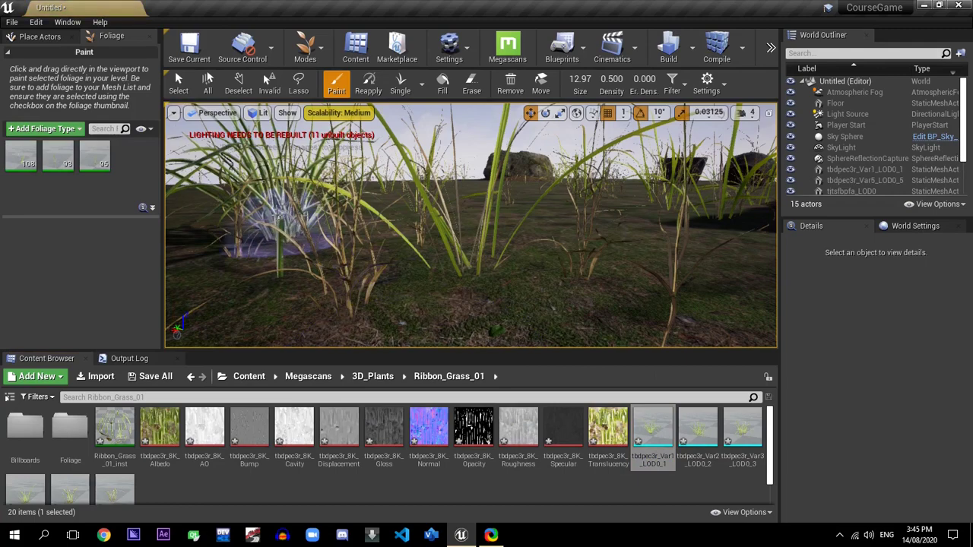
drag(652, 430, 118, 183)
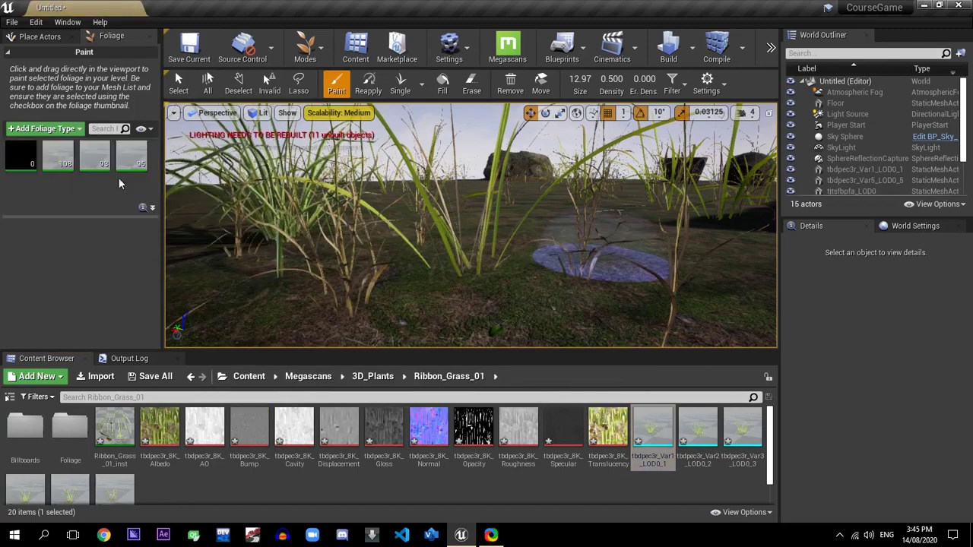
- Paint clumps of the new ribbon grass and the other three types among the nearby plants with the 12.97 brush
click(604, 235)
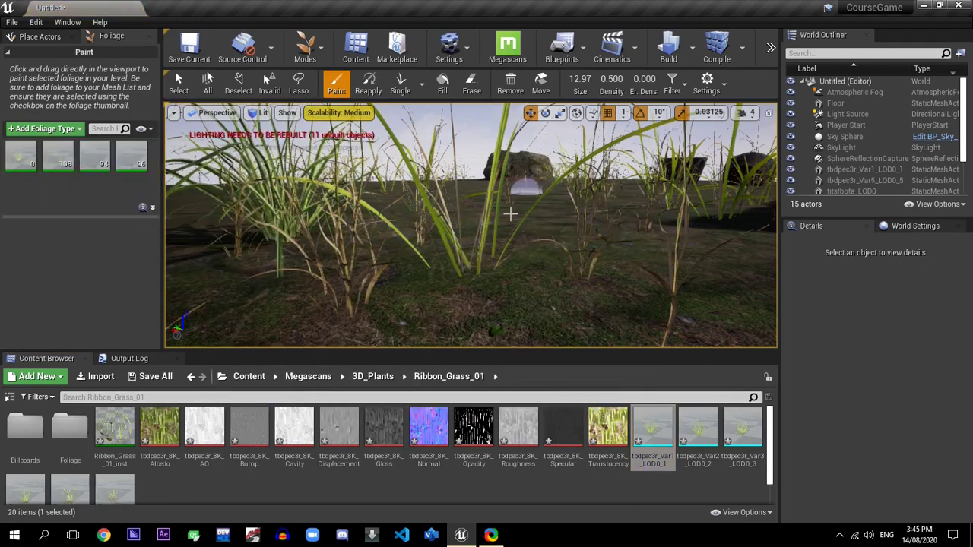
click(555, 293)
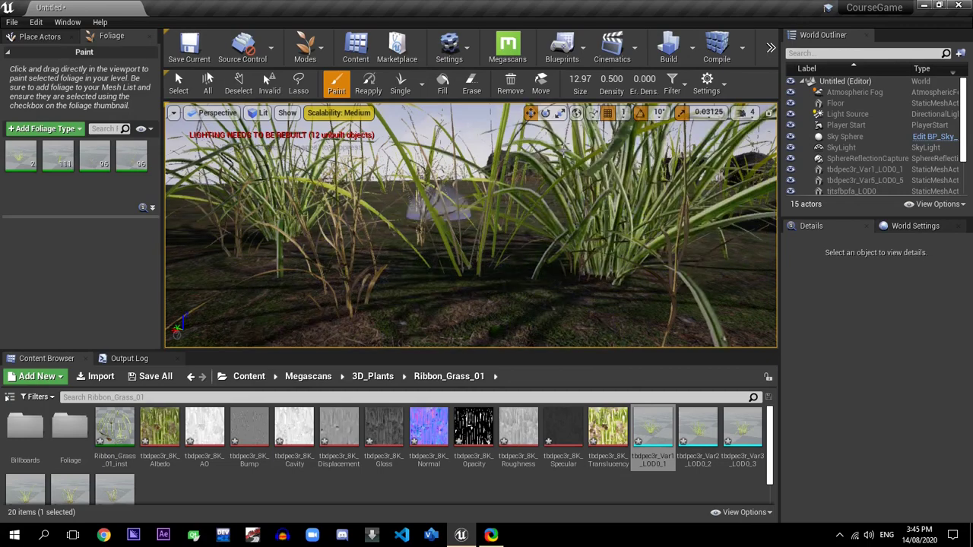
click(363, 310)
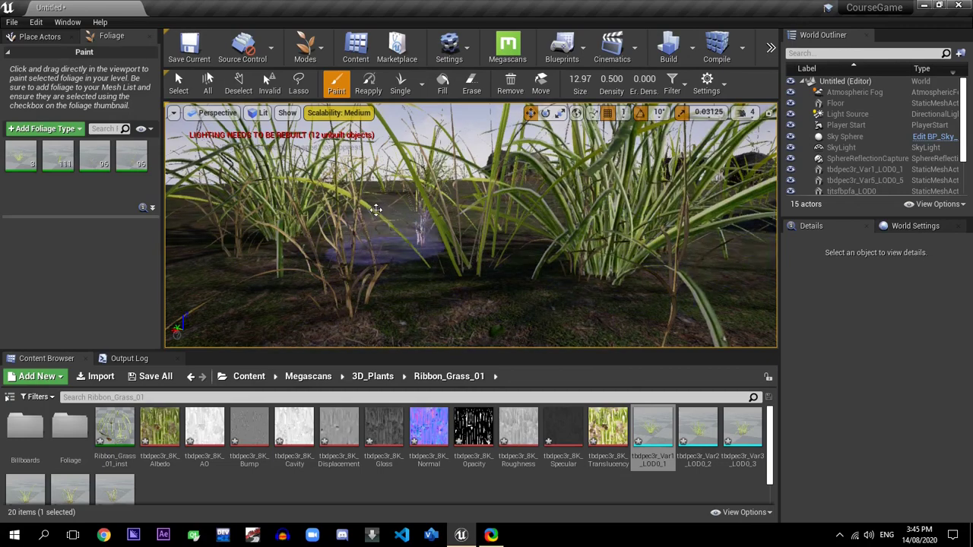
click(396, 193)
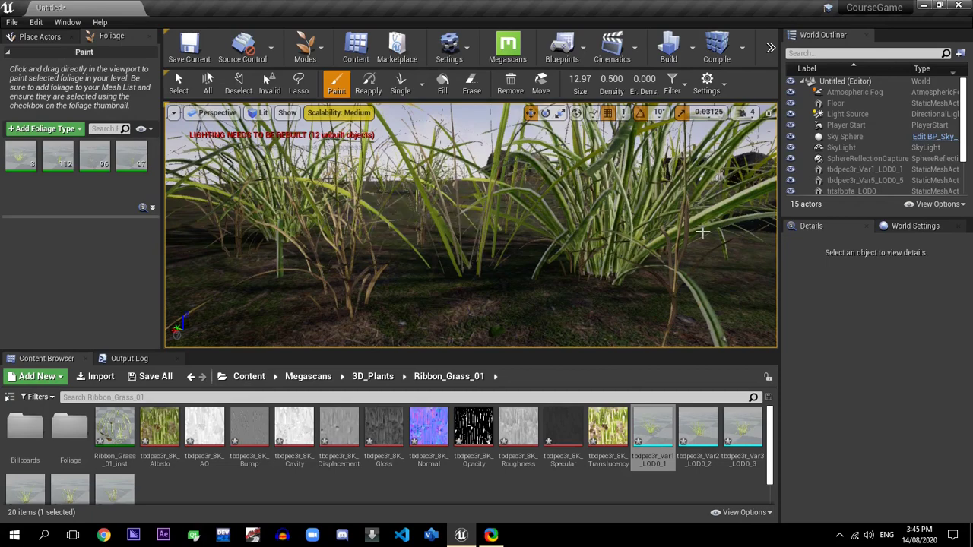
click(674, 282)
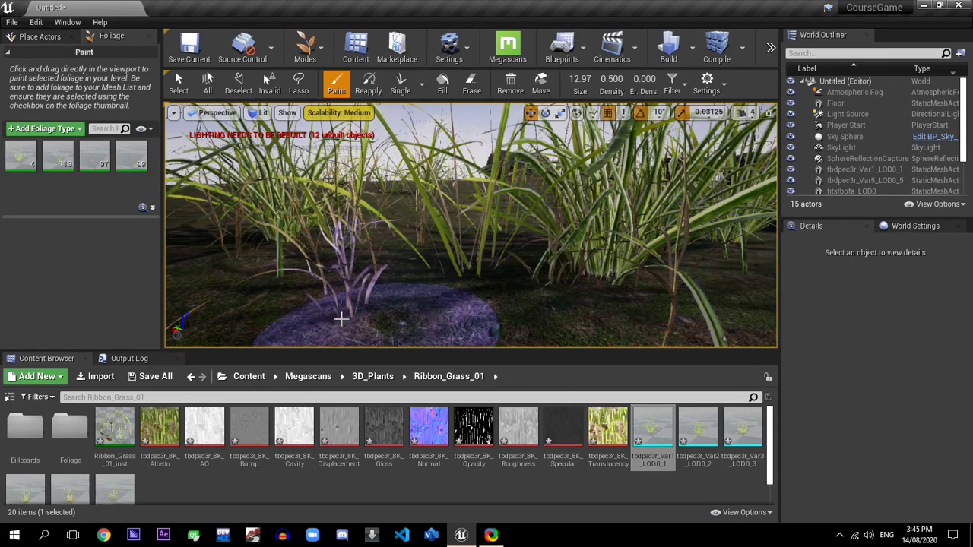
click(332, 306)
click(398, 221)
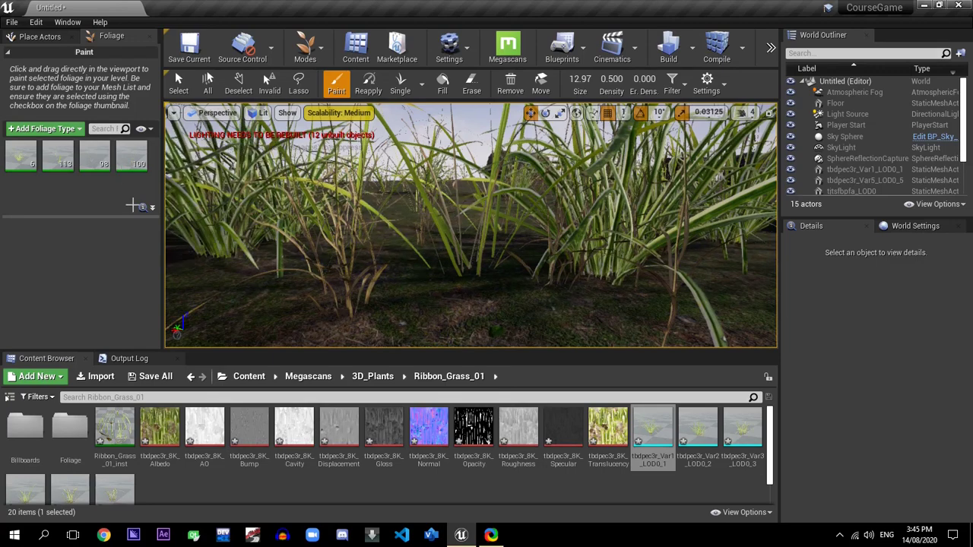
- Paint all four grass types across the wider floor in front of the rocks, enlarging the brush from 12.97 to 65.68
scroll(468, 250, down, 5)
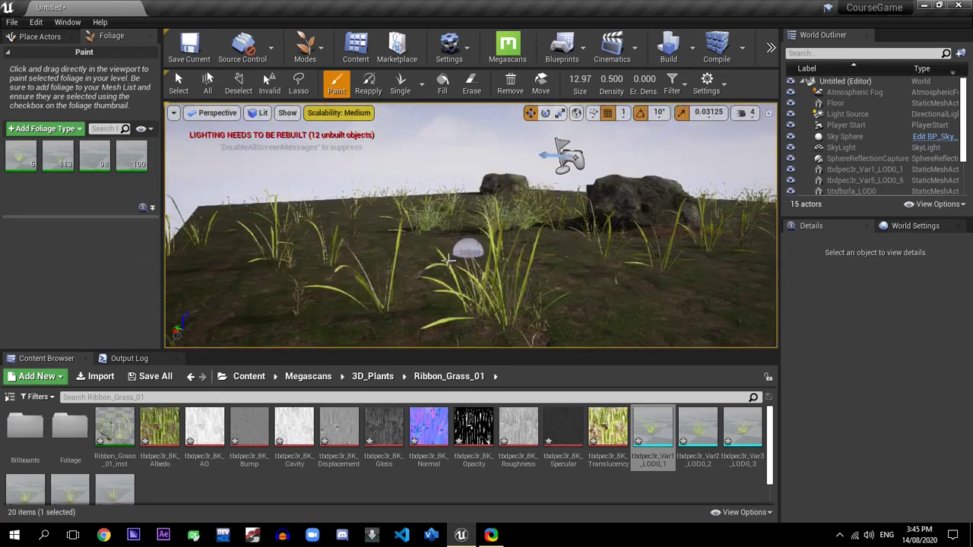
click(429, 268)
click(645, 340)
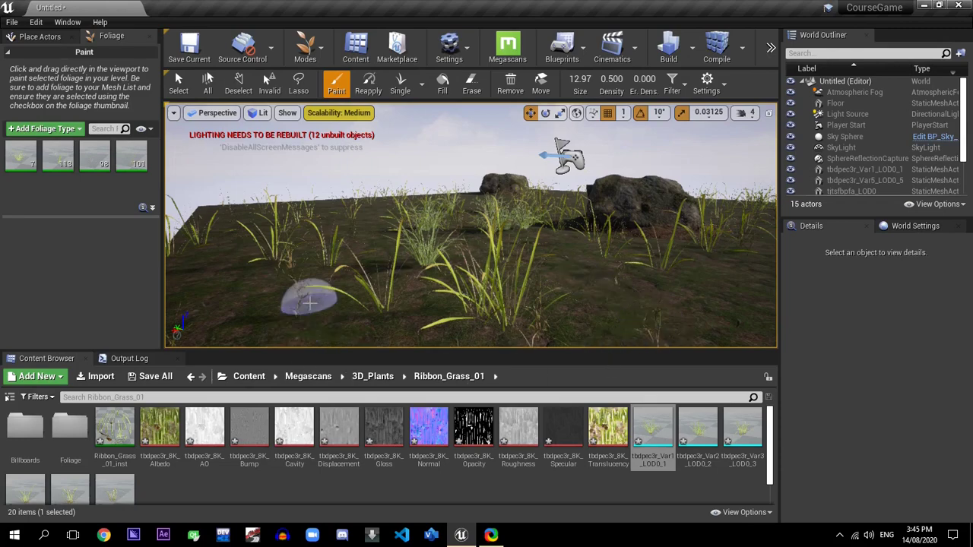
key(bracketright)
drag(311, 304, 271, 304)
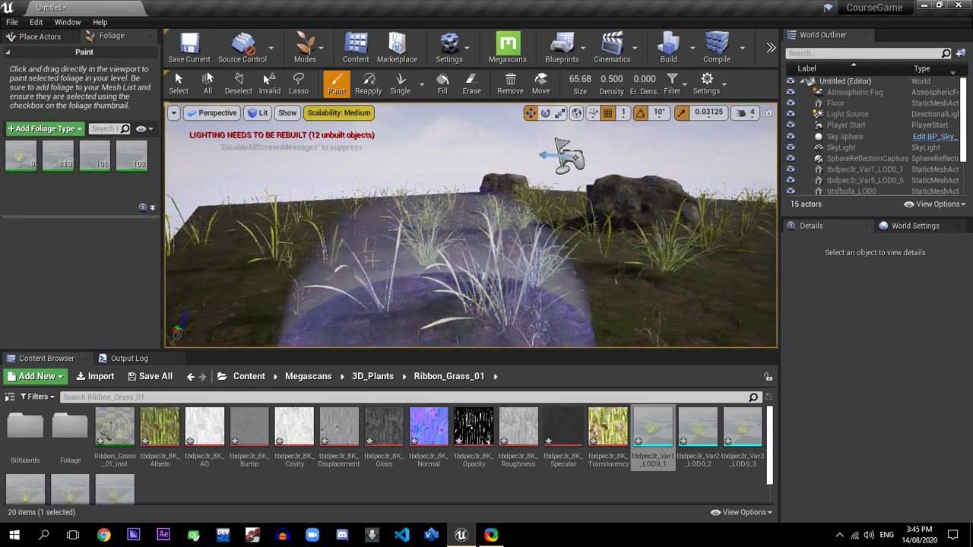
mouse_move(285, 232)
mouse_down()
mouse_move(302, 222)
mouse_move(241, 268)
mouse_move(222, 269)
mouse_move(243, 262)
mouse_move(274, 282)
mouse_move(274, 263)
mouse_move(661, 308)
mouse_move(452, 315)
mouse_move(268, 182)
mouse_move(251, 209)
mouse_move(372, 262)
mouse_move(715, 274)
mouse_move(670, 213)
mouse_move(464, 200)
mouse_move(494, 204)
mouse_move(403, 207)
mouse_move(340, 228)
mouse_move(722, 348)
mouse_move(697, 349)
mouse_move(670, 308)
mouse_up()
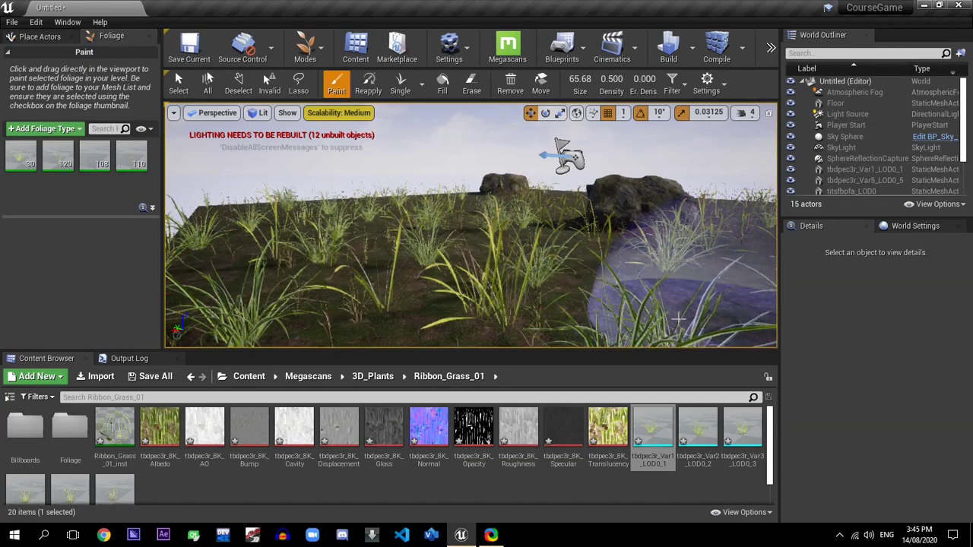
- Add further ribbon grass meshes from the Ribbon_Grass_01 folder as foliage types and paint them across the floor with the 65.68 brush
scroll(664, 310, down, 4)
scroll(664, 311, down, 2)
mouse_move(564, 305)
mouse_down()
mouse_move(555, 343)
mouse_move(651, 296)
mouse_move(592, 318)
mouse_move(502, 312)
mouse_move(642, 312)
mouse_move(449, 319)
mouse_move(466, 255)
mouse_up()
drag(25, 490, 36, 129)
mouse_move(114, 491)
mouse_down()
mouse_move(62, 270)
mouse_move(57, 180)
mouse_up()
mouse_move(437, 263)
mouse_down()
mouse_move(426, 320)
mouse_move(457, 327)
mouse_move(694, 308)
mouse_move(652, 291)
mouse_move(630, 335)
mouse_move(586, 247)
mouse_move(596, 263)
mouse_move(562, 255)
mouse_move(650, 264)
mouse_move(710, 205)
mouse_move(692, 289)
mouse_move(659, 259)
mouse_up()
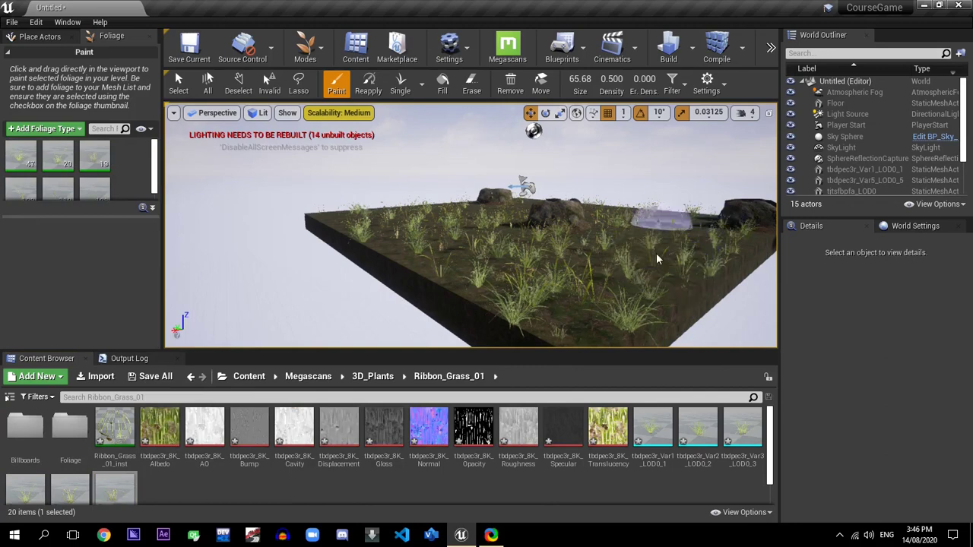
- Paint denser grass around the floor's near corner, reducing the brush size to 12.97 for the last clumps
mouse_move(621, 286)
mouse_down()
mouse_move(574, 270)
mouse_move(570, 312)
mouse_move(608, 232)
mouse_move(541, 262)
mouse_move(653, 220)
mouse_move(696, 323)
mouse_move(503, 281)
mouse_move(489, 294)
mouse_move(415, 236)
mouse_move(483, 285)
mouse_move(387, 265)
mouse_move(495, 294)
mouse_move(380, 282)
mouse_move(608, 304)
mouse_up()
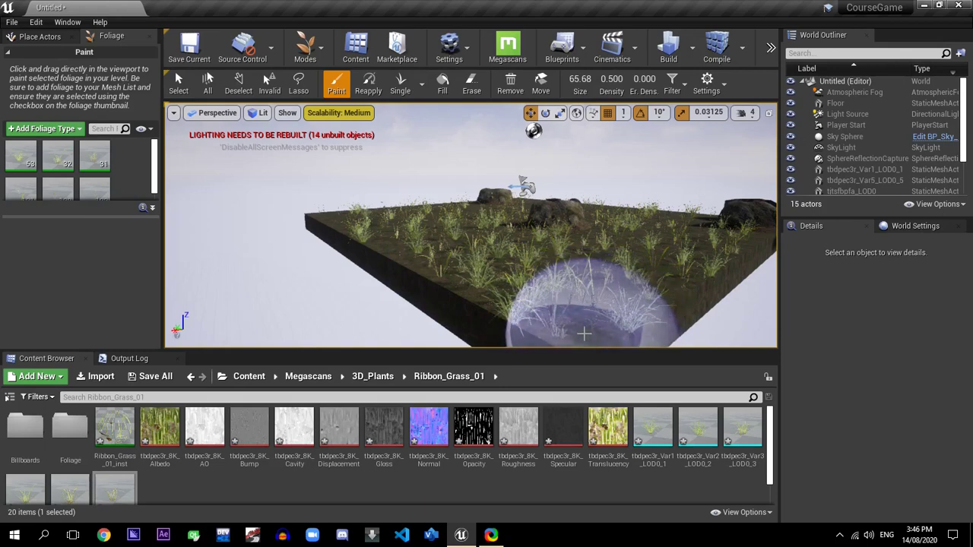
key(bracketleft)
key(bracketleft)
key(bracketleft)
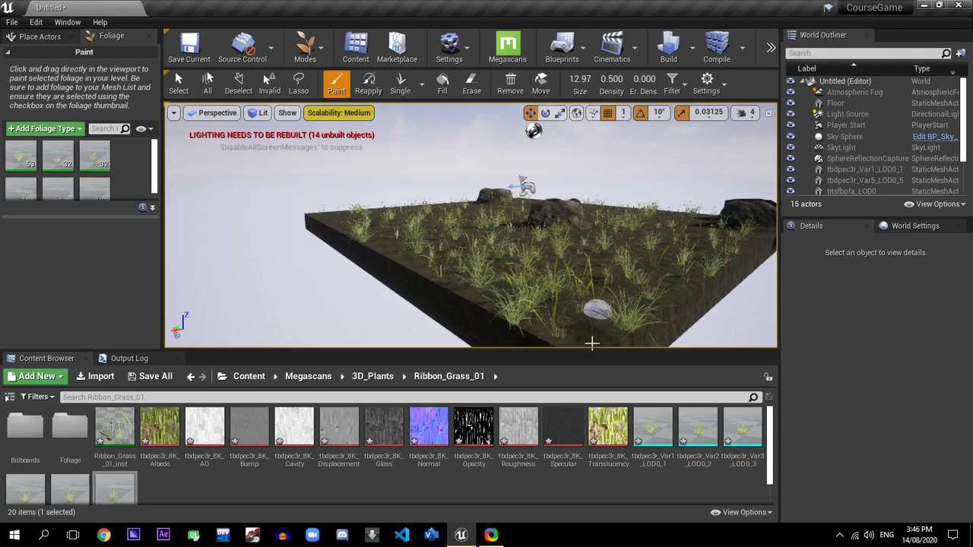
click(582, 325)
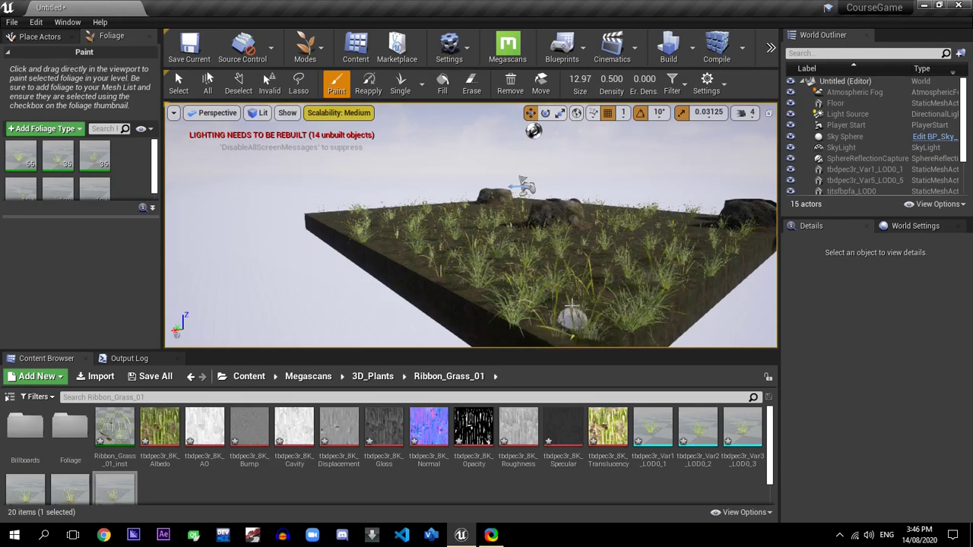
click(621, 295)
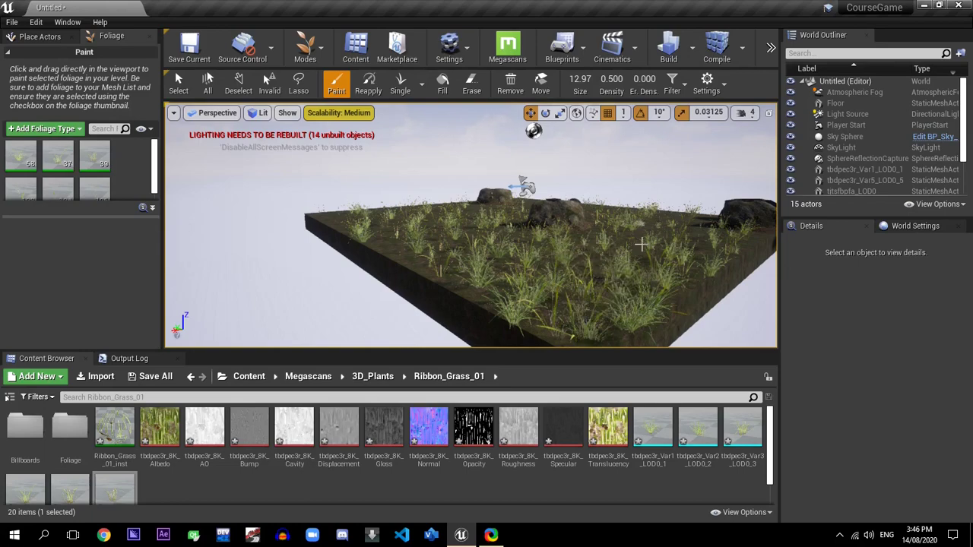
- Leave foliage painting and return the editor to Select mode for placing actors
right_drag(631, 264, 574, 226)
right_drag(541, 259, 514, 266)
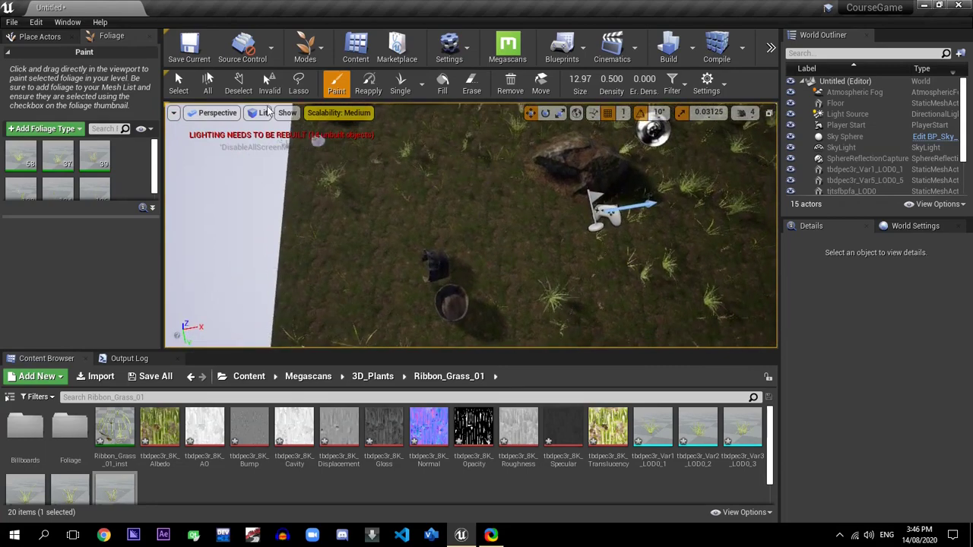
click(305, 50)
key(Escape)
key(shift+1)
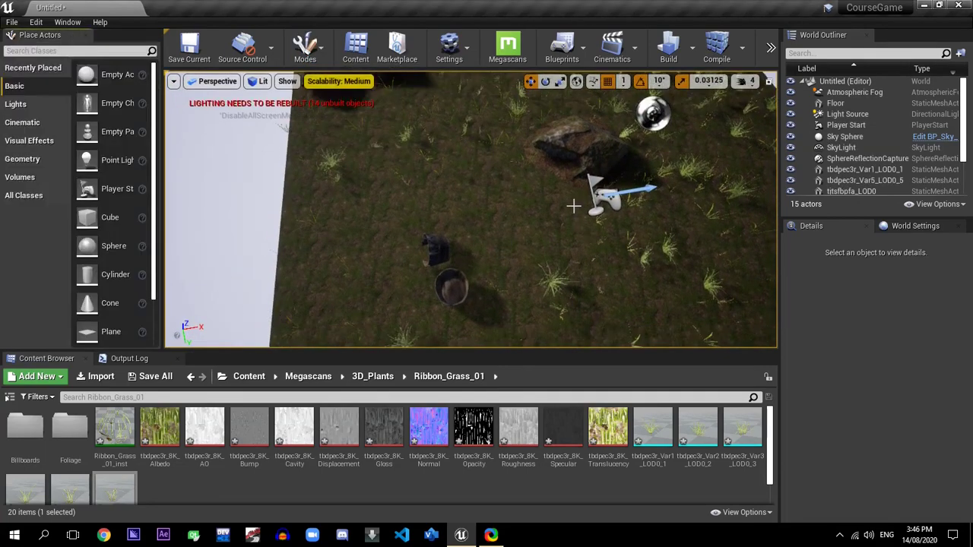
- Move the tjtsfbpfa_LOD3 rock along the floor's edge and place a copy at X -61, Y -344, rotated to 0° about Z
right_drag(556, 177, 556, 163)
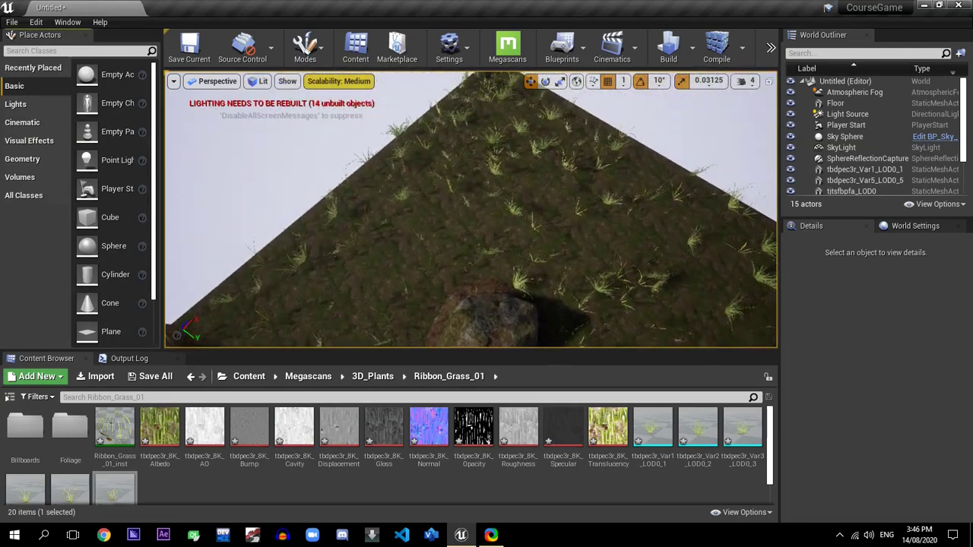
click(467, 327)
key(f)
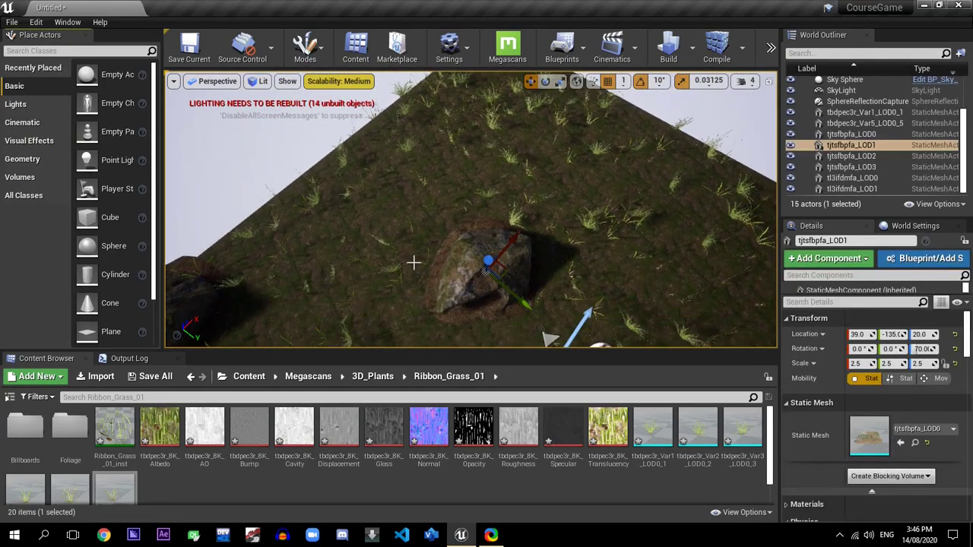
click(201, 281)
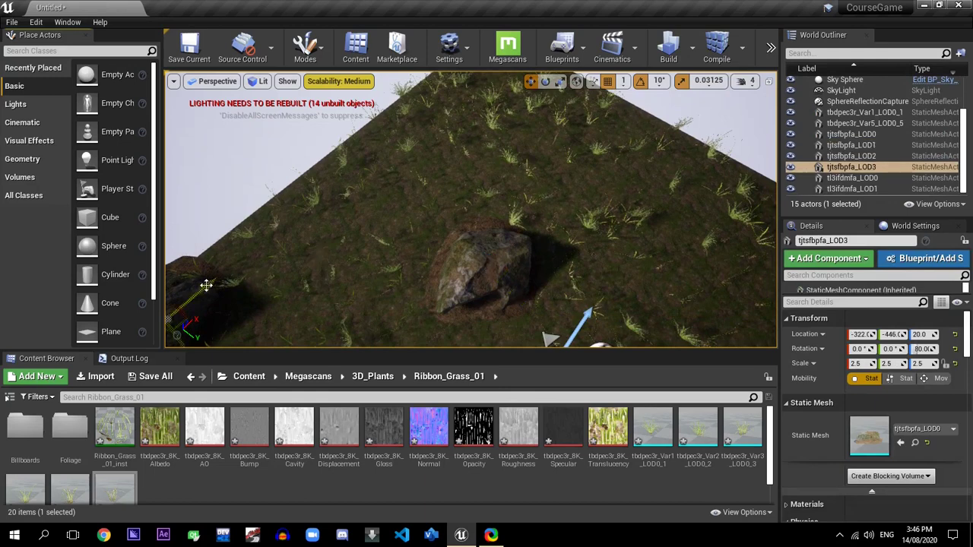
drag(206, 286, 406, 254)
click(545, 80)
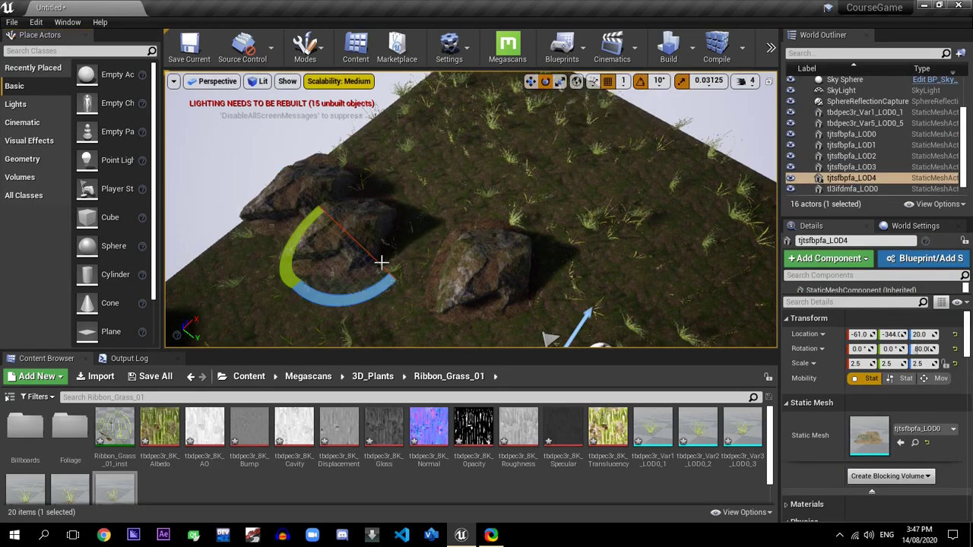
drag(300, 295, 349, 206)
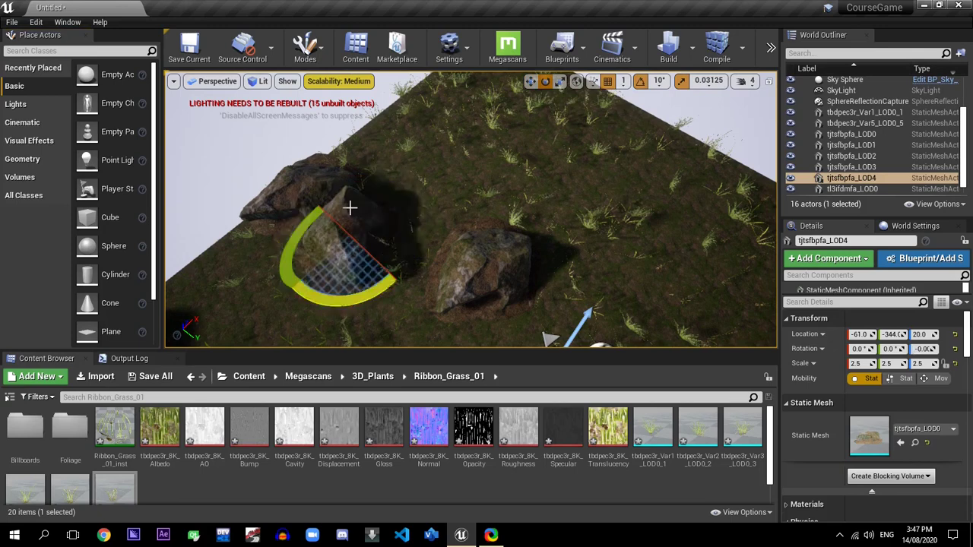
- Rotate the neighbouring tjtsfbpfa_LOD1 rock to 110° about Z
click(473, 263)
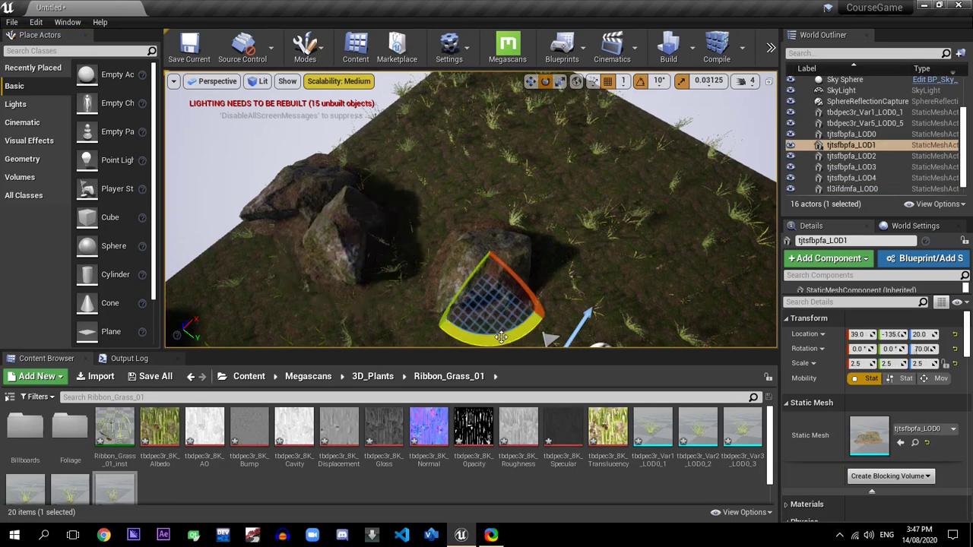
drag(502, 337, 480, 212)
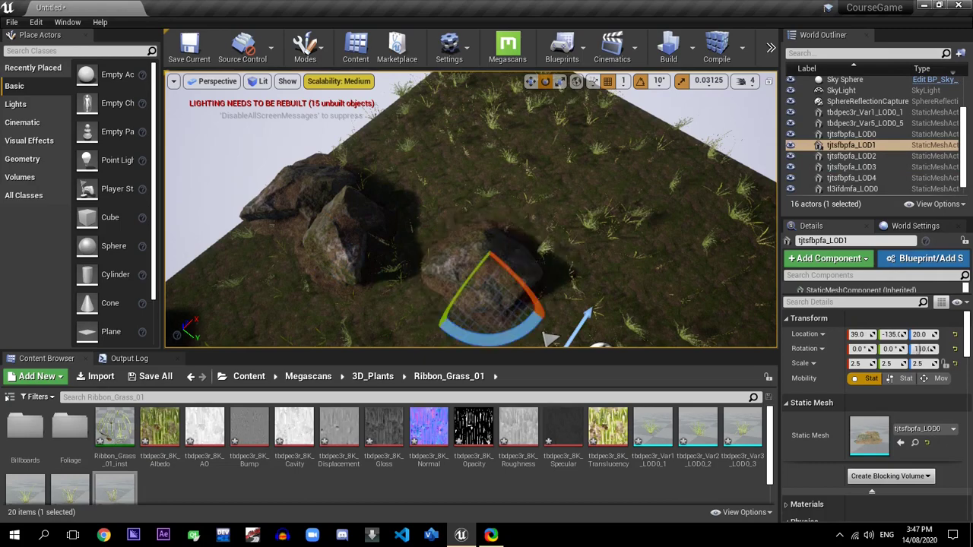
click(572, 242)
click(546, 263)
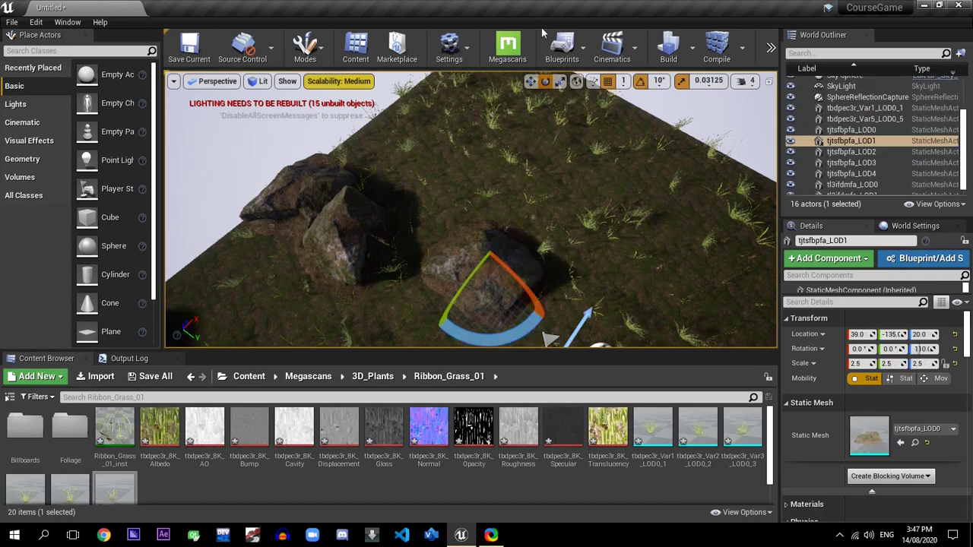
- Move the tjtsfbpfa_LOD0 rock from the floor's corner to X 144, Y -72 and duplicate it twice along X, to 314 and 418
click(532, 82)
right_drag(563, 181, 561, 216)
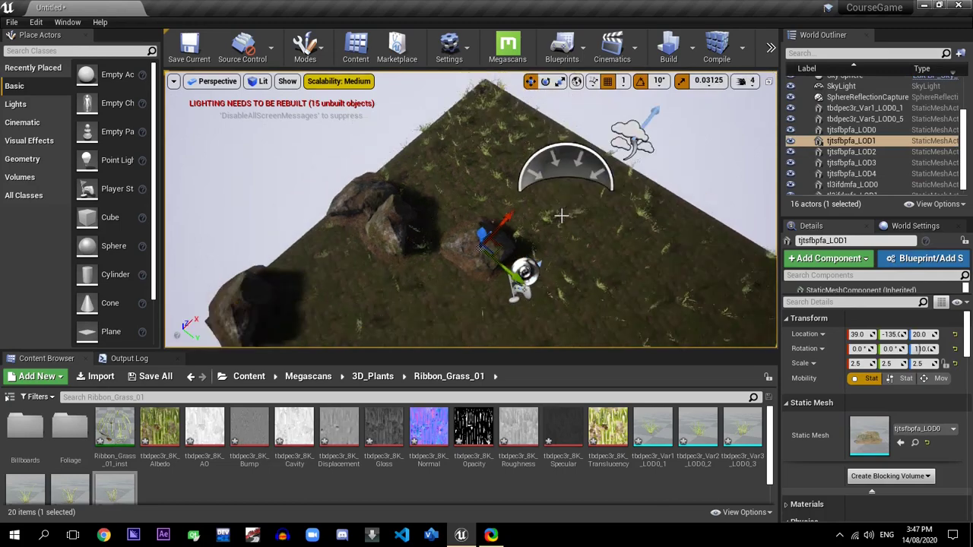
scroll(552, 244, down, 5)
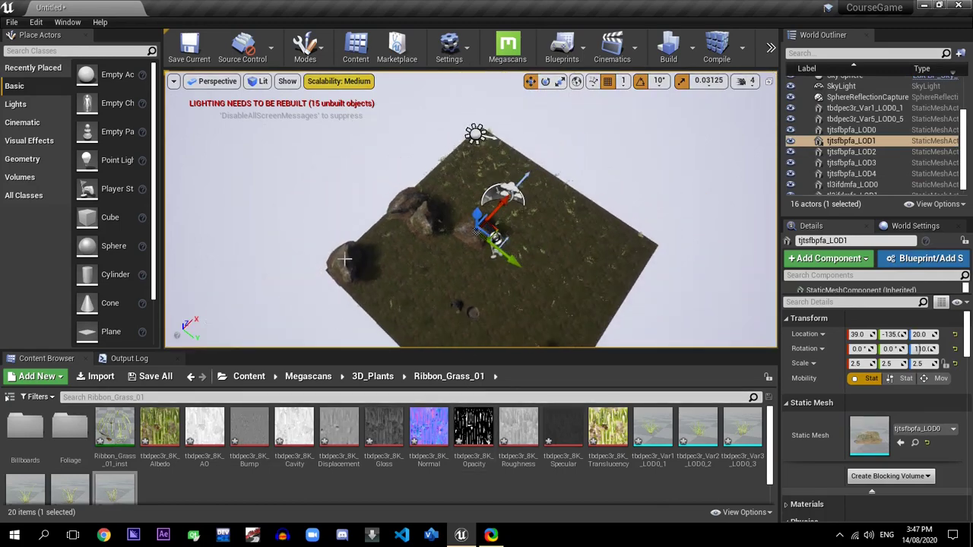
click(346, 260)
drag(386, 231, 510, 135)
drag(498, 181, 545, 247)
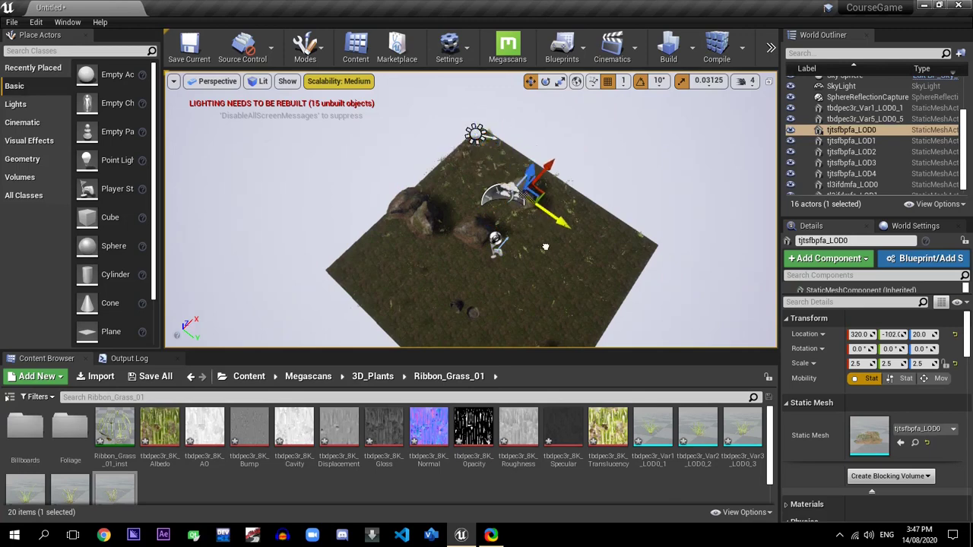
drag(555, 172, 532, 196)
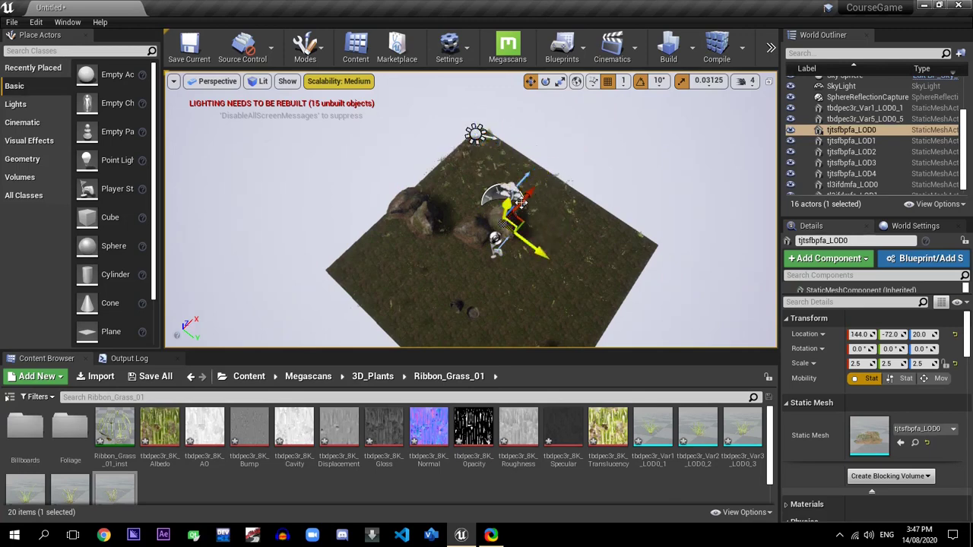
alt+drag(528, 196, 561, 152)
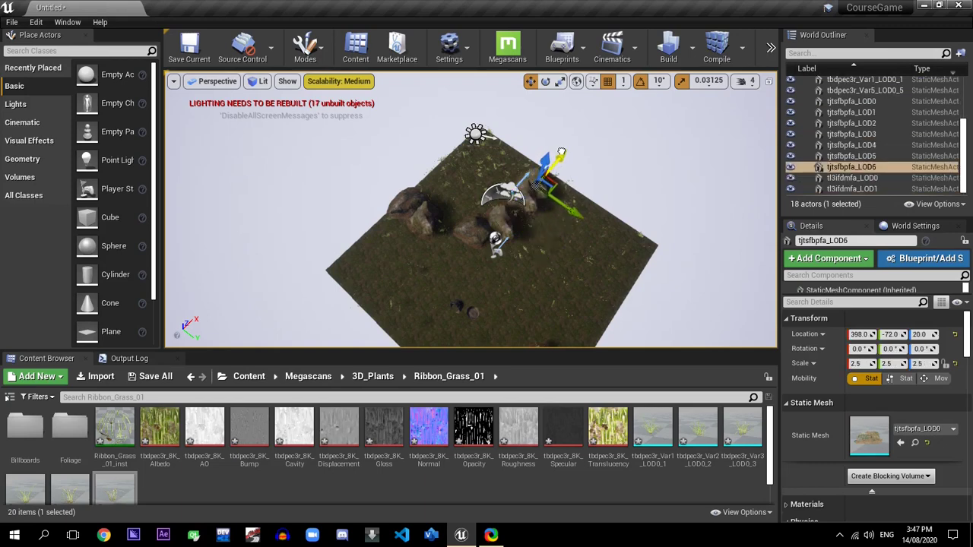
click(546, 81)
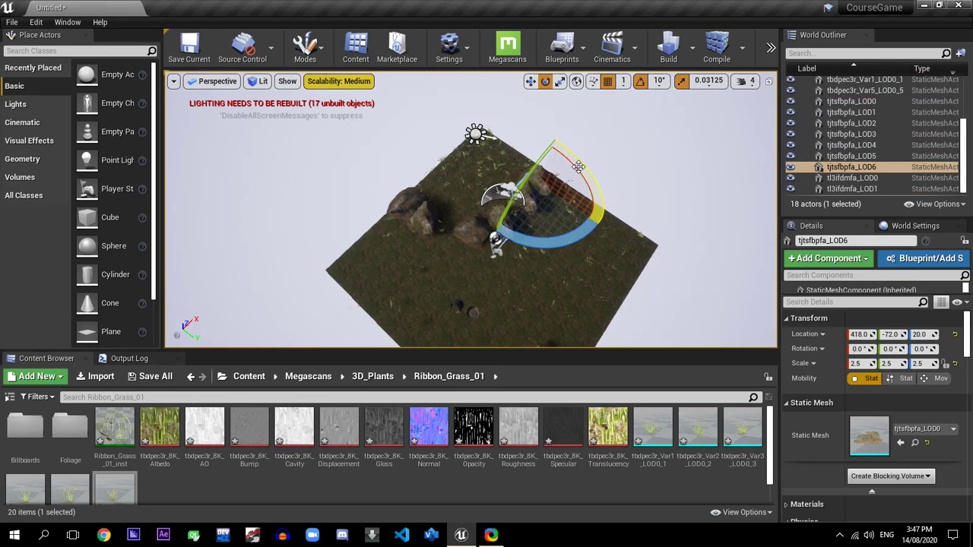
drag(555, 142, 563, 140)
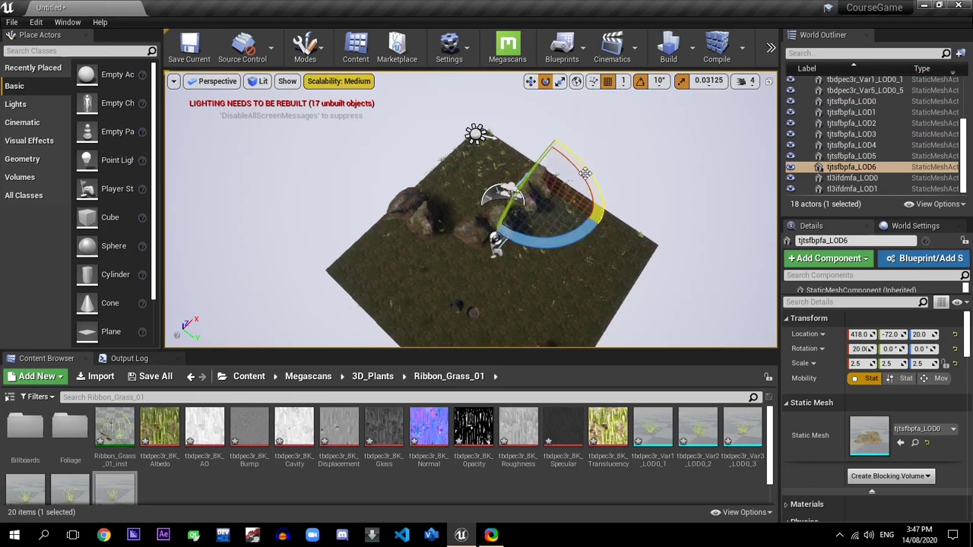
key(ctrl+z)
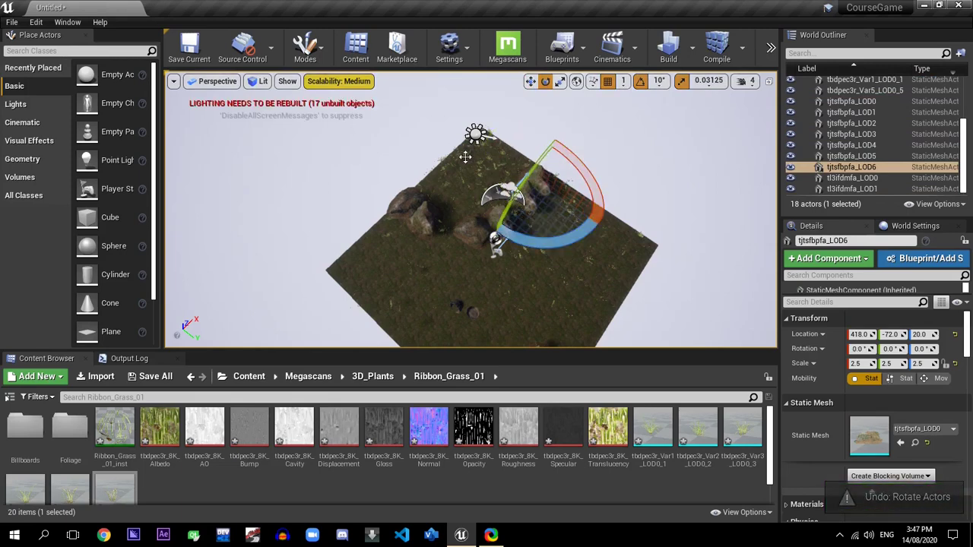
- Rotate the rock copy tjtsfbpfa_LOD5 about 41° around Z and tilt it about 14° around X
click(487, 168)
click(495, 240)
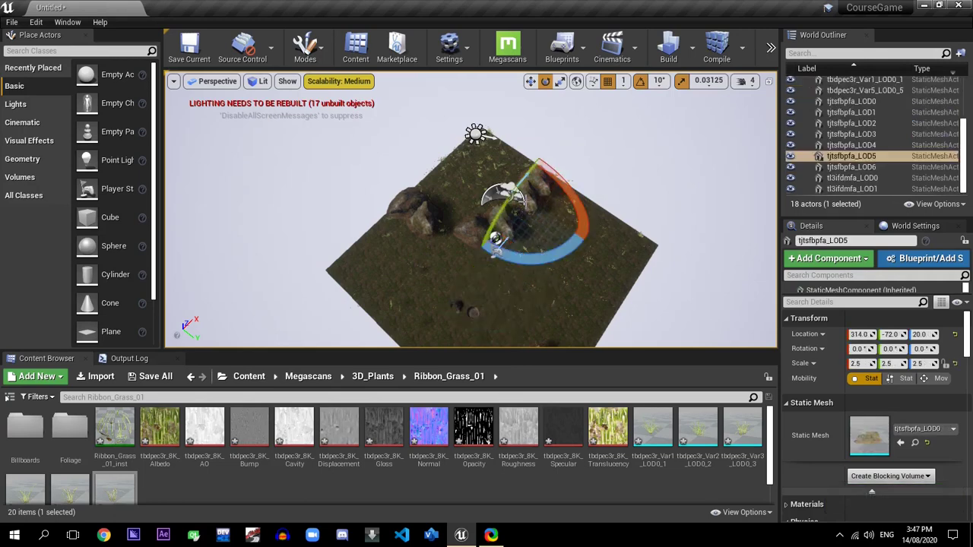
drag(552, 245, 569, 248)
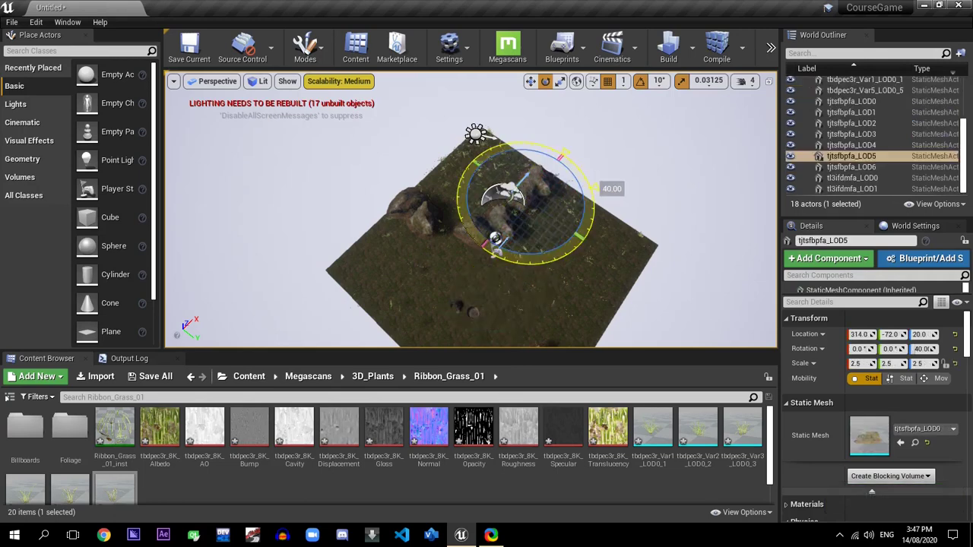
drag(582, 193, 580, 188)
drag(522, 176, 558, 155)
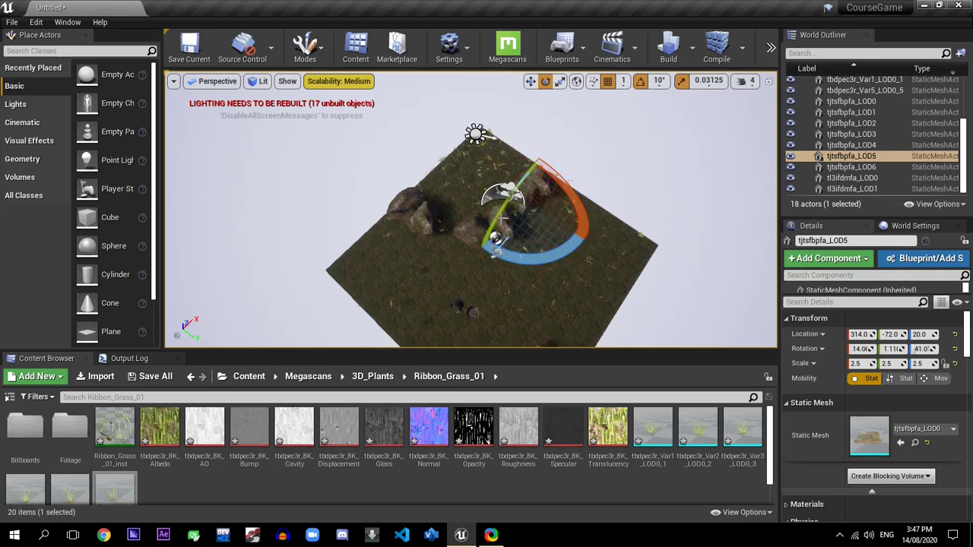
- Tilt the tjtsfbpfa_LOD1 rock about 3.5° around X and 9.4° around Y, and the tjtsfbpfa_LOD0 rock 10° around Y
click(466, 263)
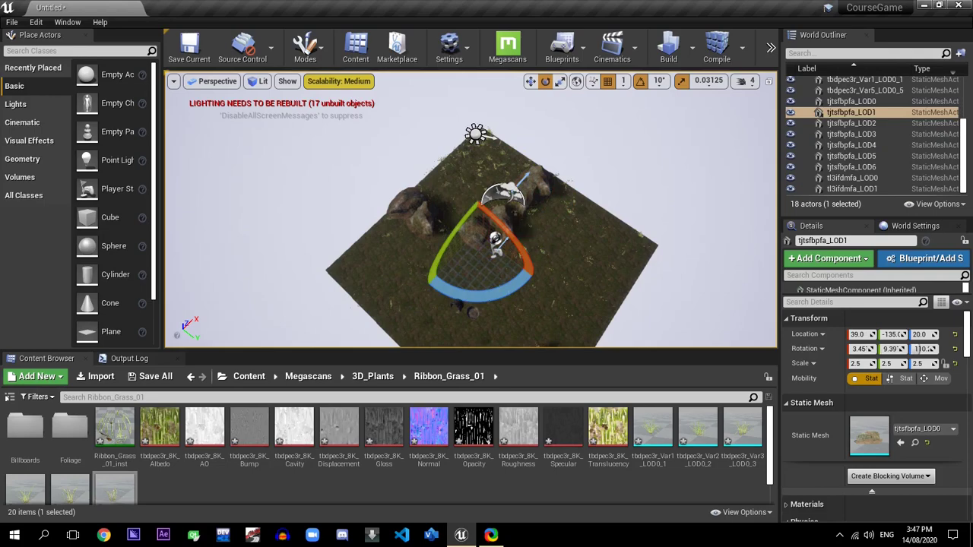
click(509, 214)
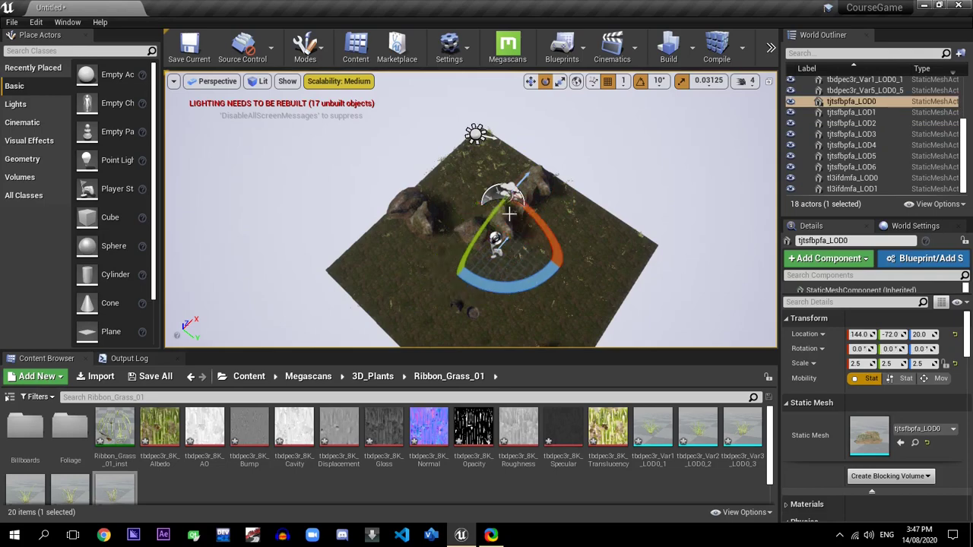
click(606, 232)
- Move the tl3ifdmfa_LOD1 bucket into the grass beside the rocks at X 294, Y -255, and select the tjtsfbpfa_LOD0 rock
scroll(437, 213, up, 6)
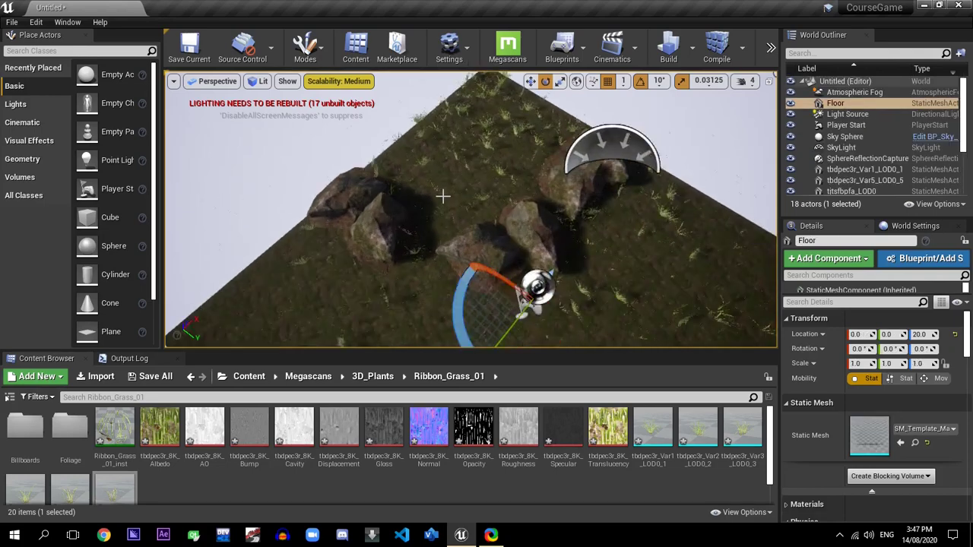
scroll(443, 197, up, 5)
right_drag(418, 197, 397, 160)
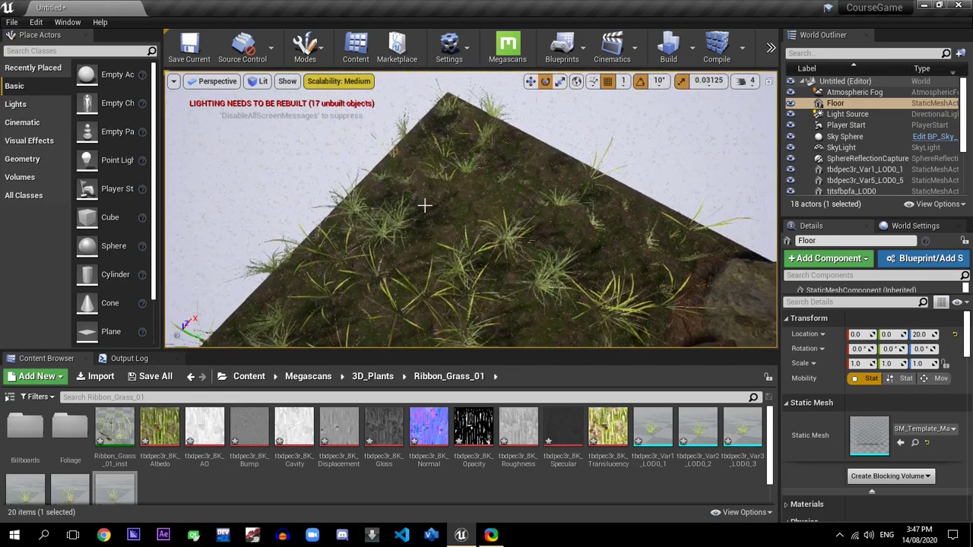
right_drag(424, 205, 283, 166)
click(302, 158)
click(426, 109)
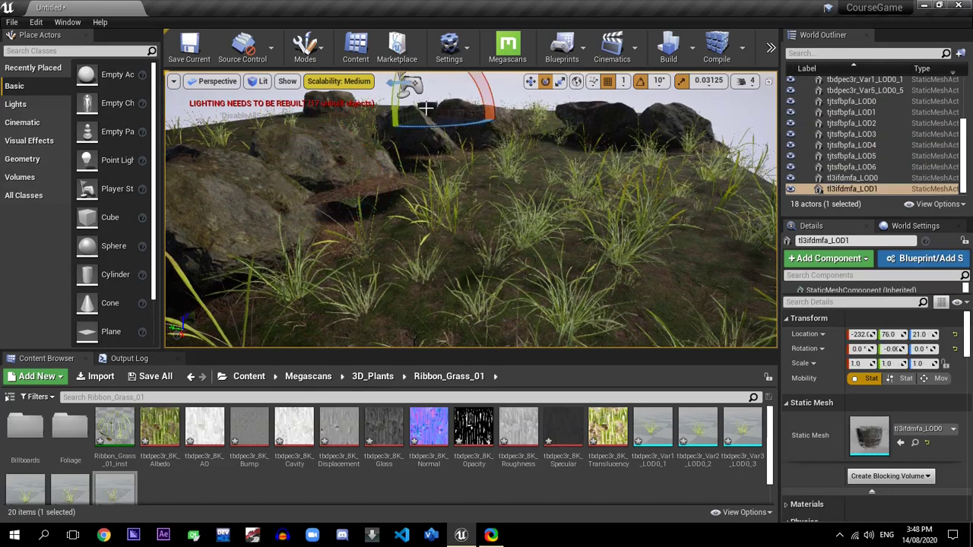
key(w)
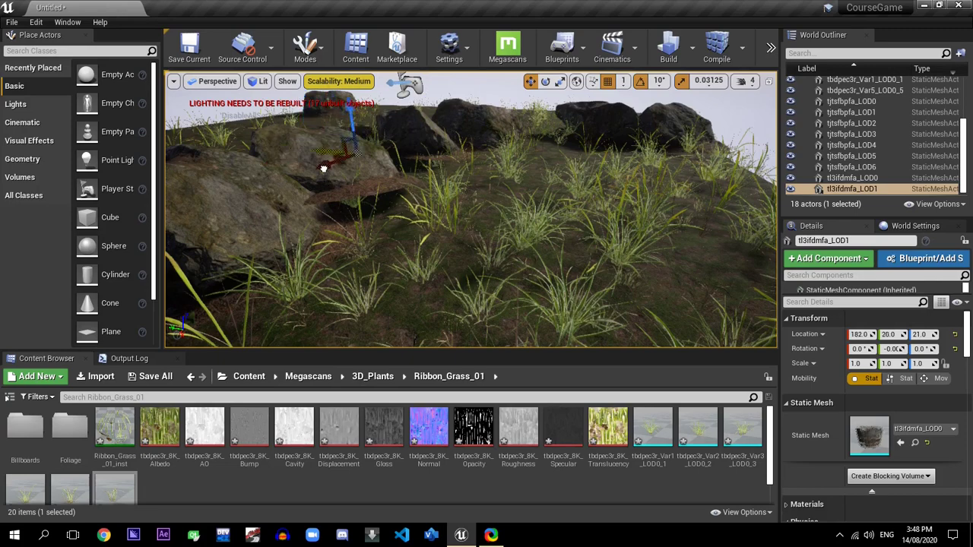
drag(323, 169, 480, 209)
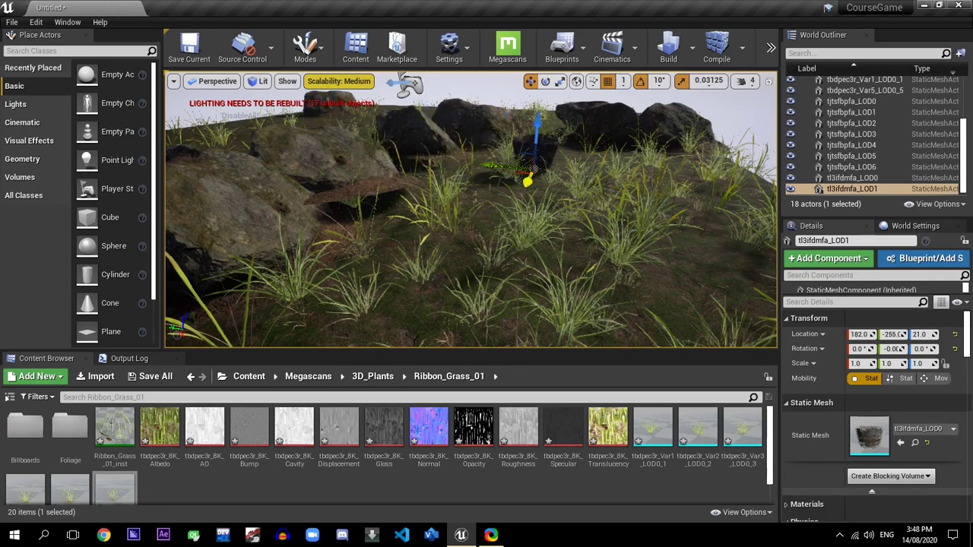
drag(528, 181, 526, 245)
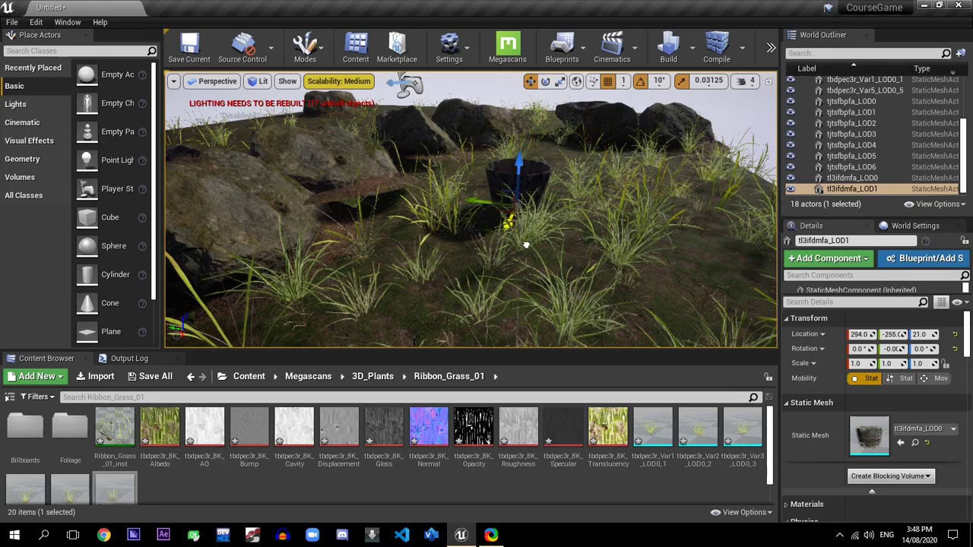
click(386, 114)
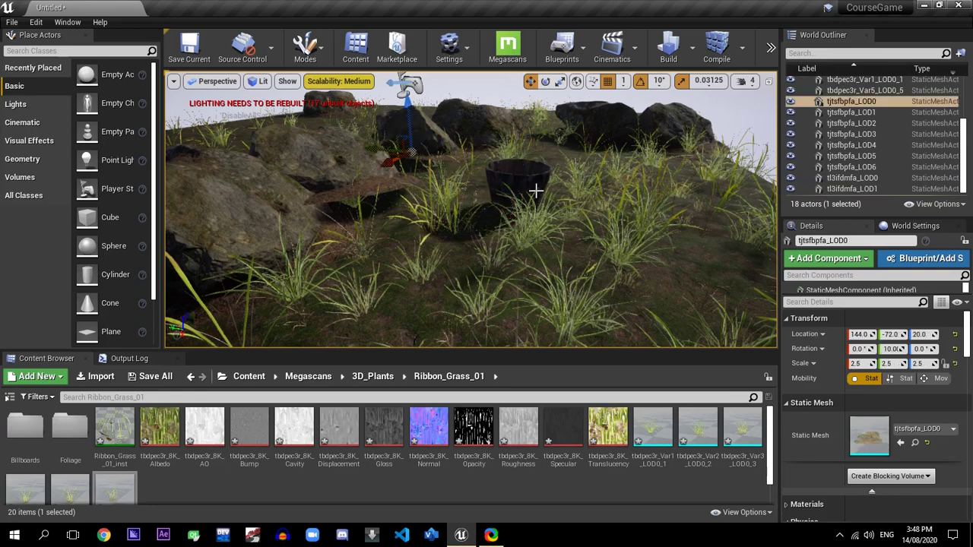
- Tilt the tjtsfbpfa_LOD5 rock behind the bucket to a rotation of about 7.5° in X and -6.4° in Y
right_drag(588, 244, 498, 255)
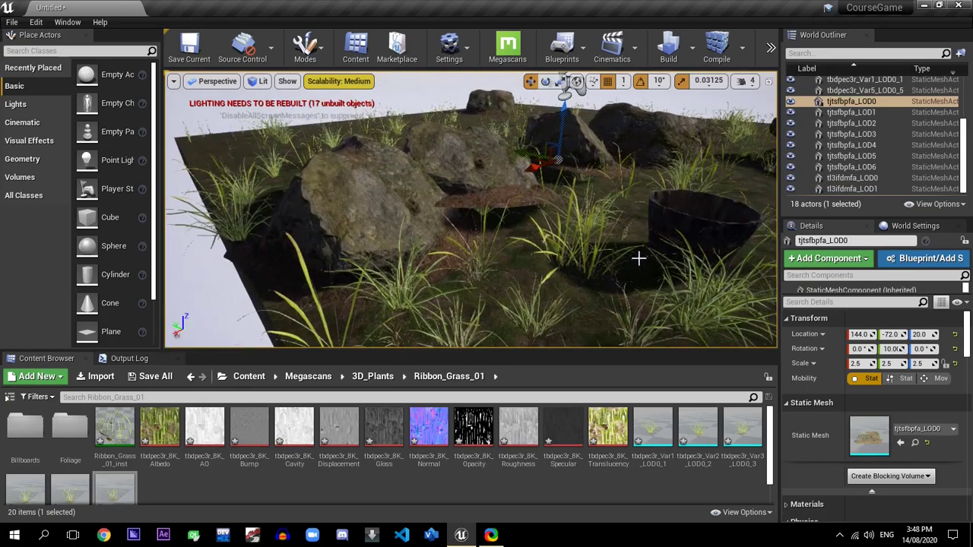
right_drag(639, 258, 631, 265)
right_drag(416, 168, 416, 166)
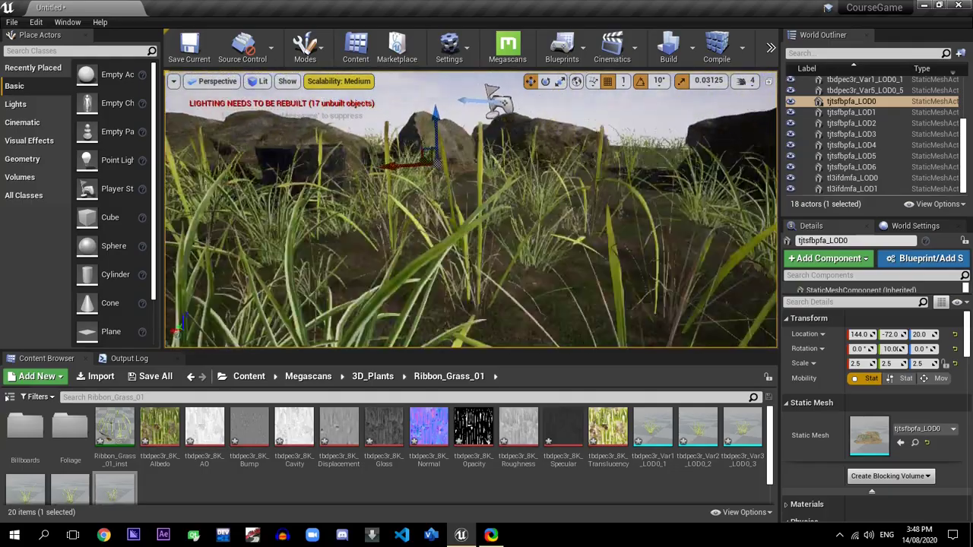
right_drag(637, 90, 466, 87)
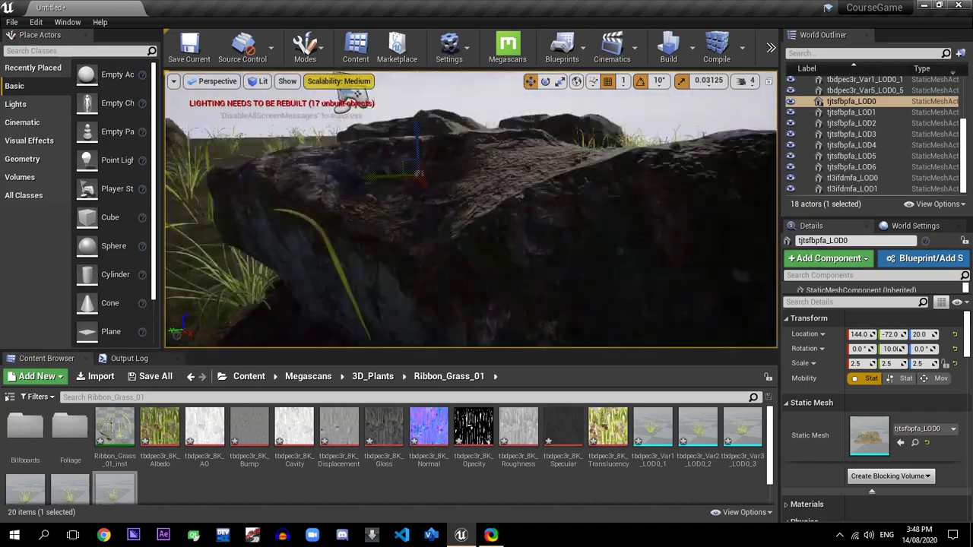
right_drag(346, 95, 410, 95)
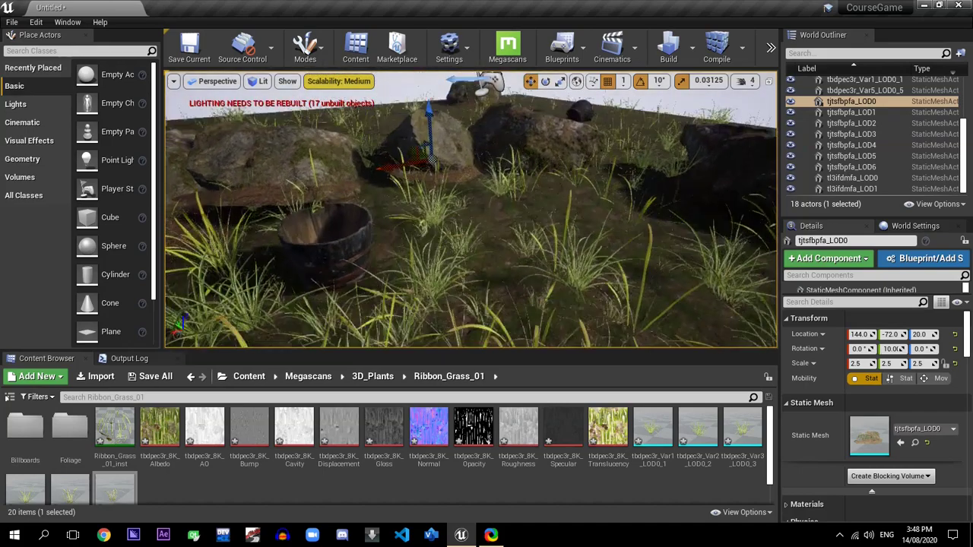
right_drag(485, 82, 511, 83)
click(279, 164)
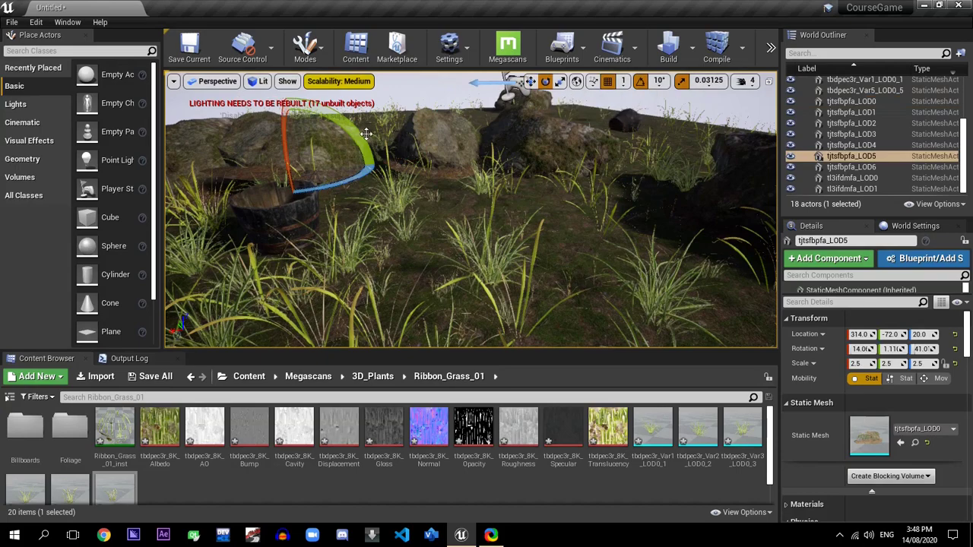
drag(226, 180, 228, 185)
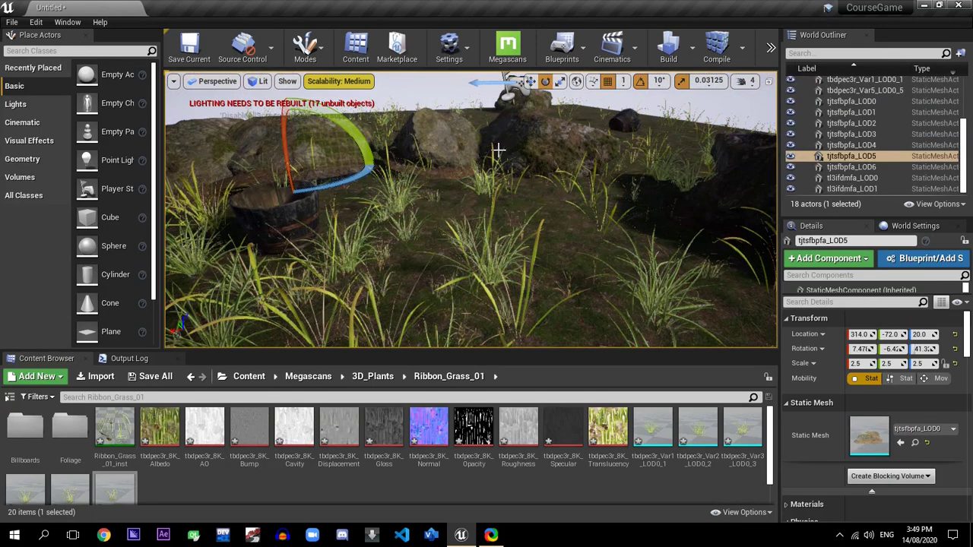
- Inspect the placement of the tjtsfbpfa_LOD0, LOD4 and LOD1 rocks, the bucket and the surrounding grass from several angles
right_drag(525, 199, 532, 221)
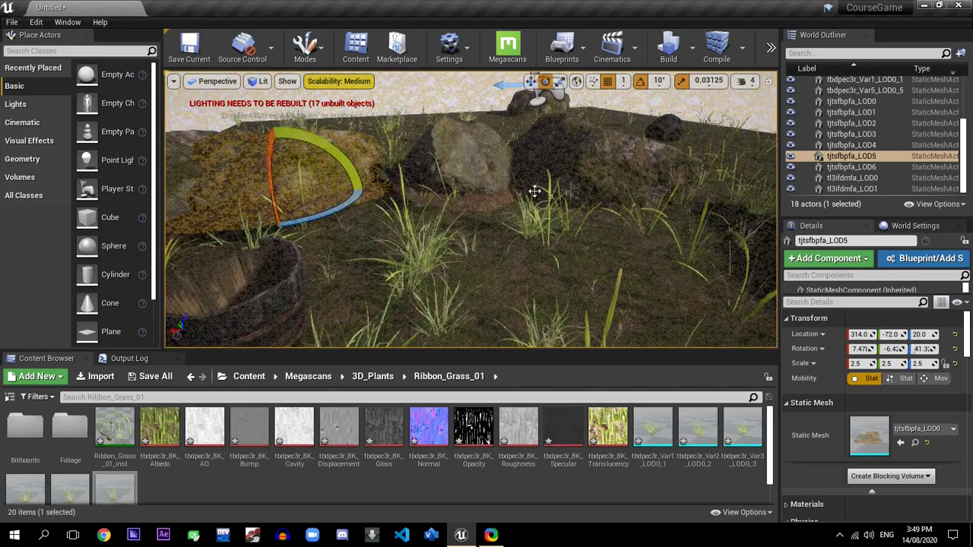
click(477, 159)
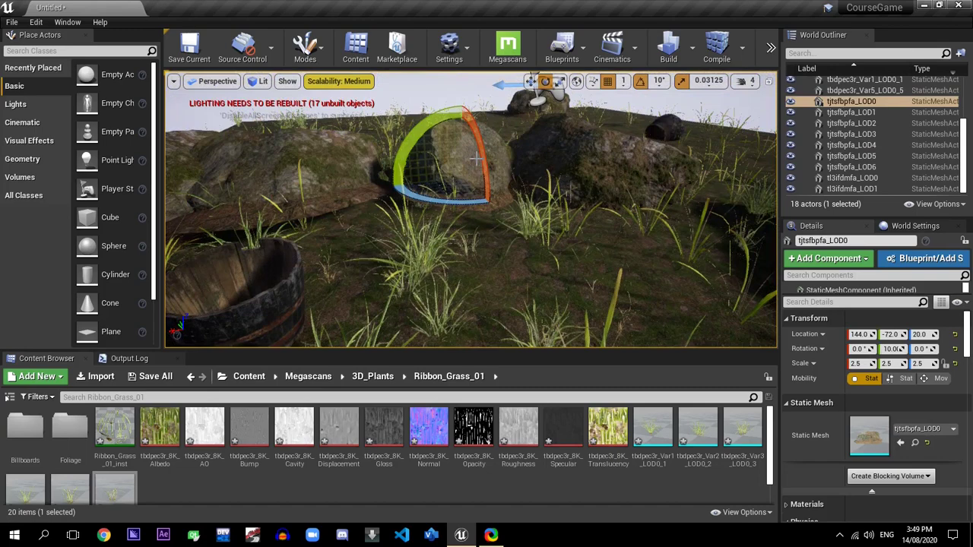
click(348, 233)
mouse_move(409, 170)
right_down()
mouse_move(441, 182)
mouse_move(396, 175)
right_up()
click(409, 170)
right_drag(553, 90, 449, 87)
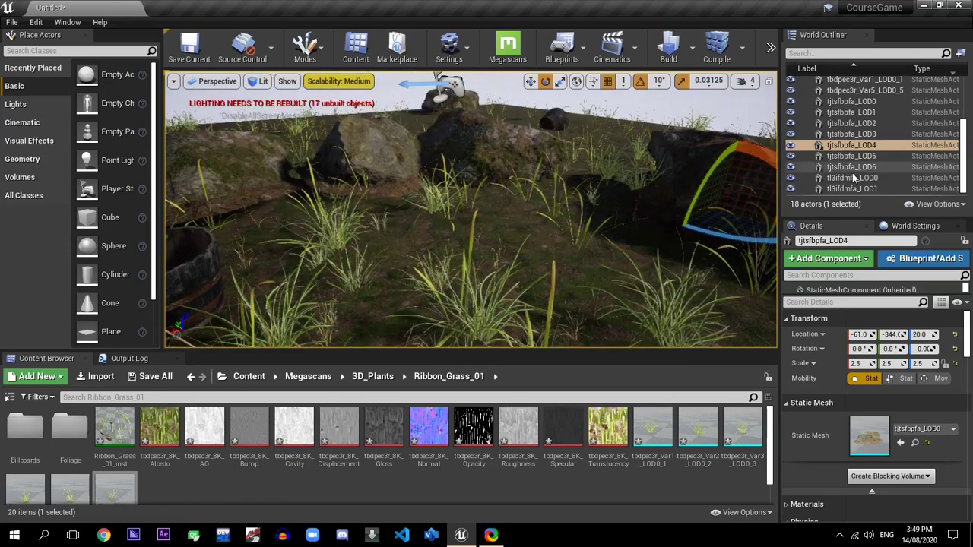
click(368, 154)
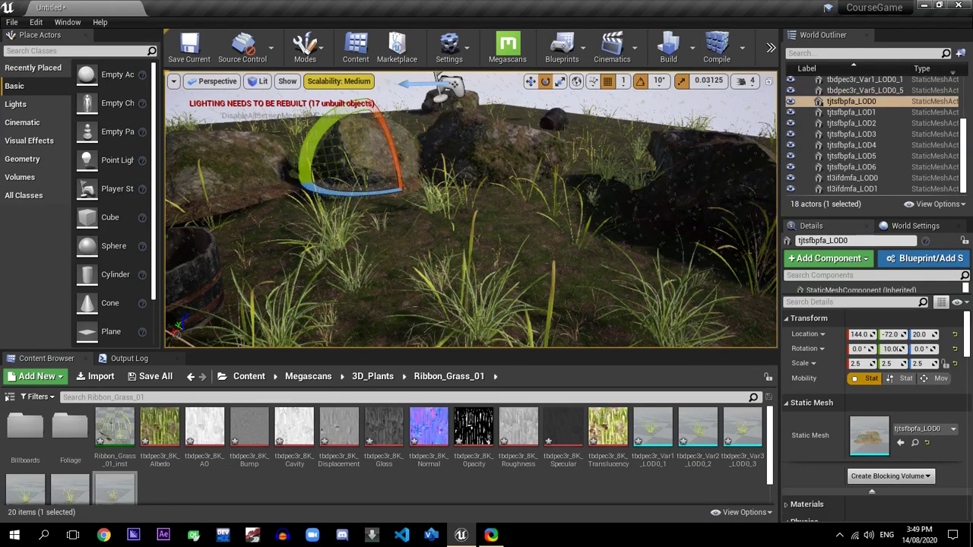
click(494, 143)
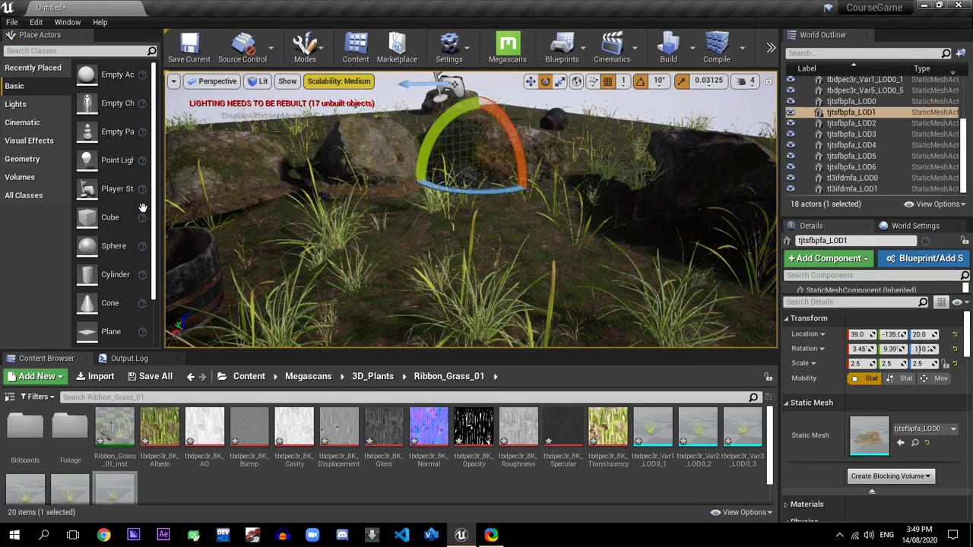
right_drag(489, 233, 346, 225)
right_drag(580, 85, 232, 99)
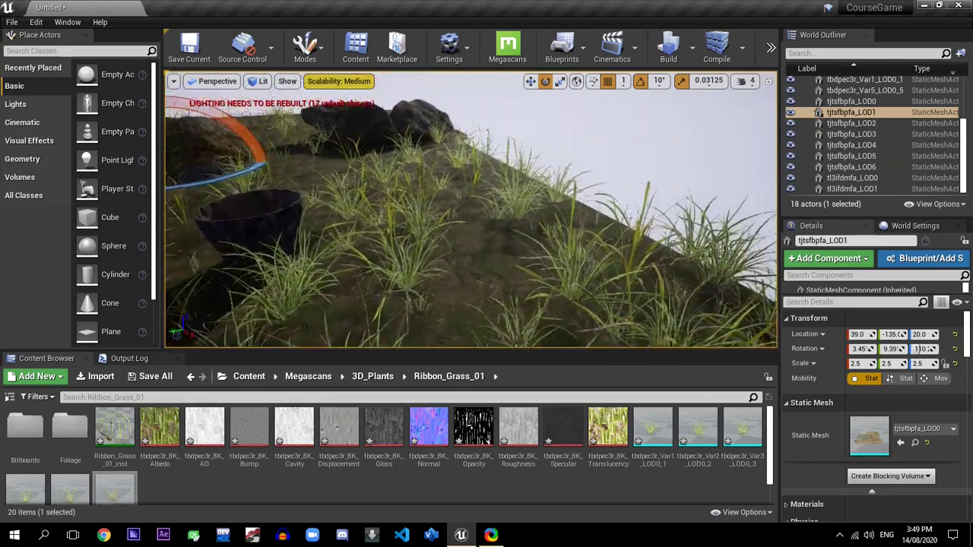
mouse_move(487, 232)
right_down()
mouse_move(426, 233)
mouse_move(488, 231)
right_up()
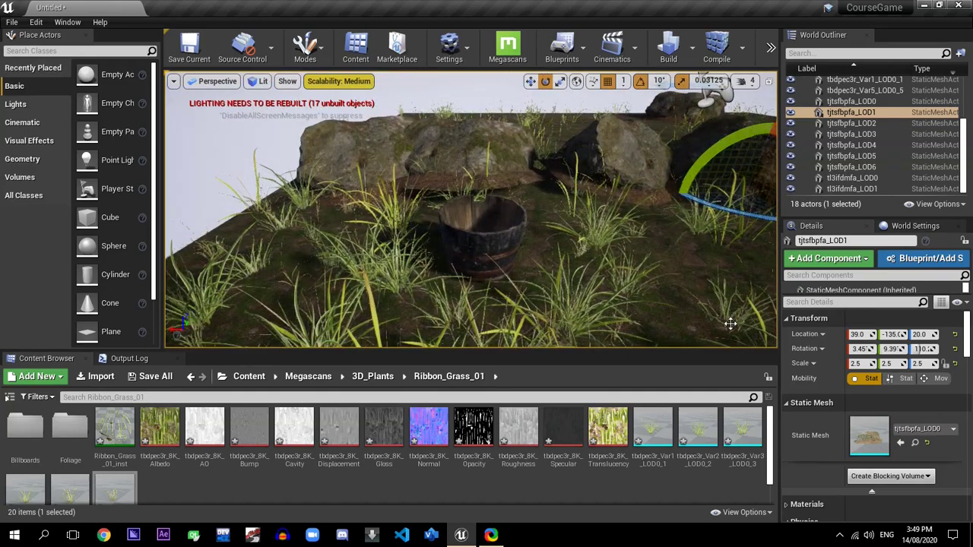